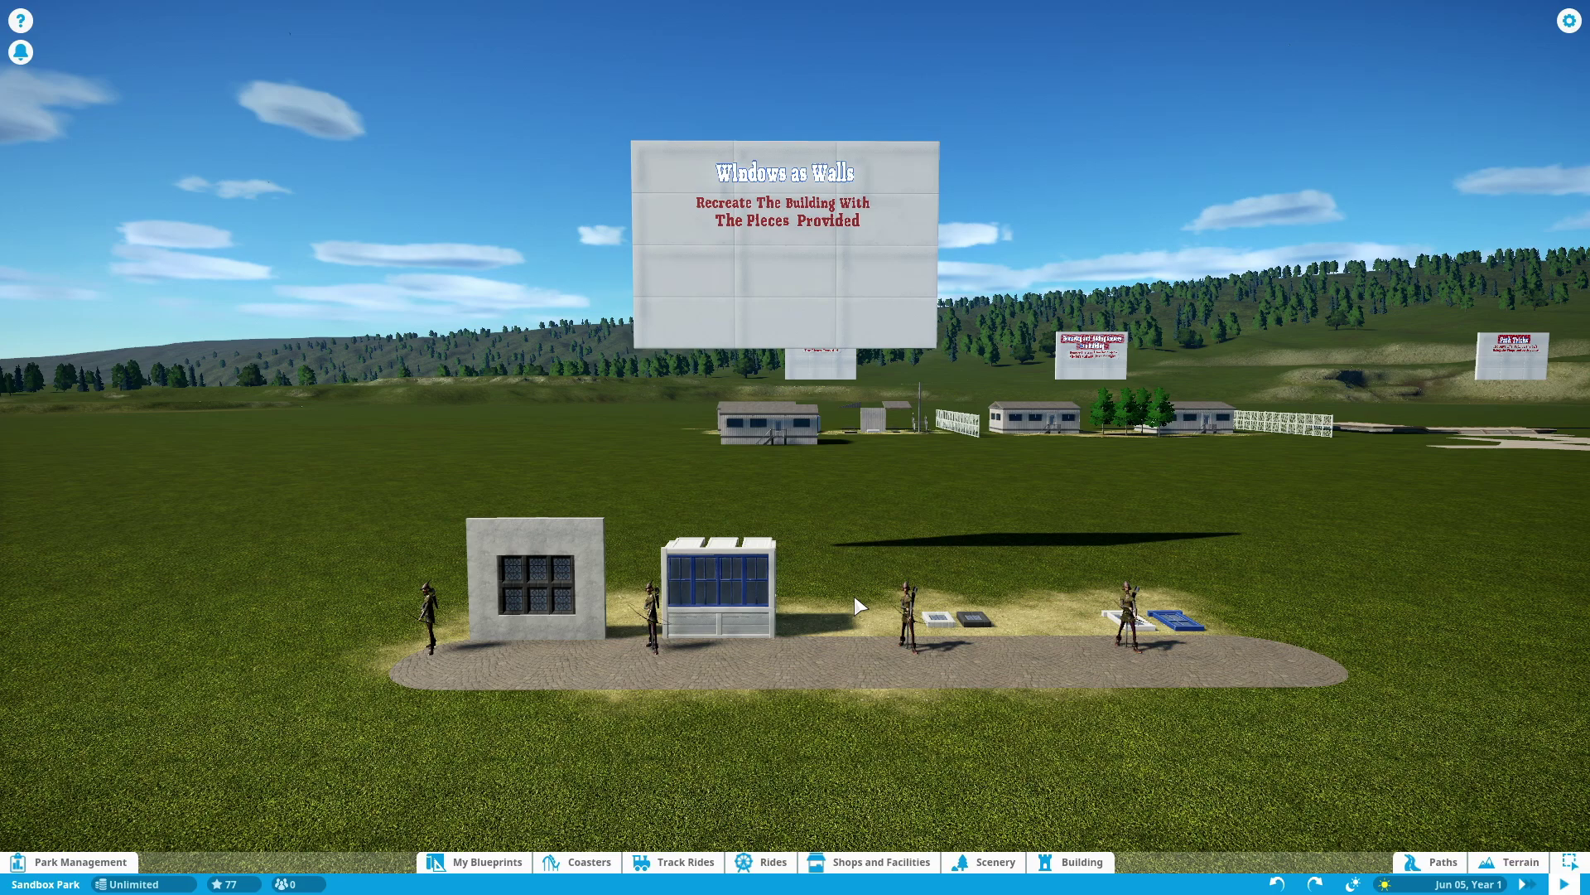
- Examine the Windows as Walls exercise area, including the two example walls and the pieces provided along the path
scroll(855, 598, "down", 4)
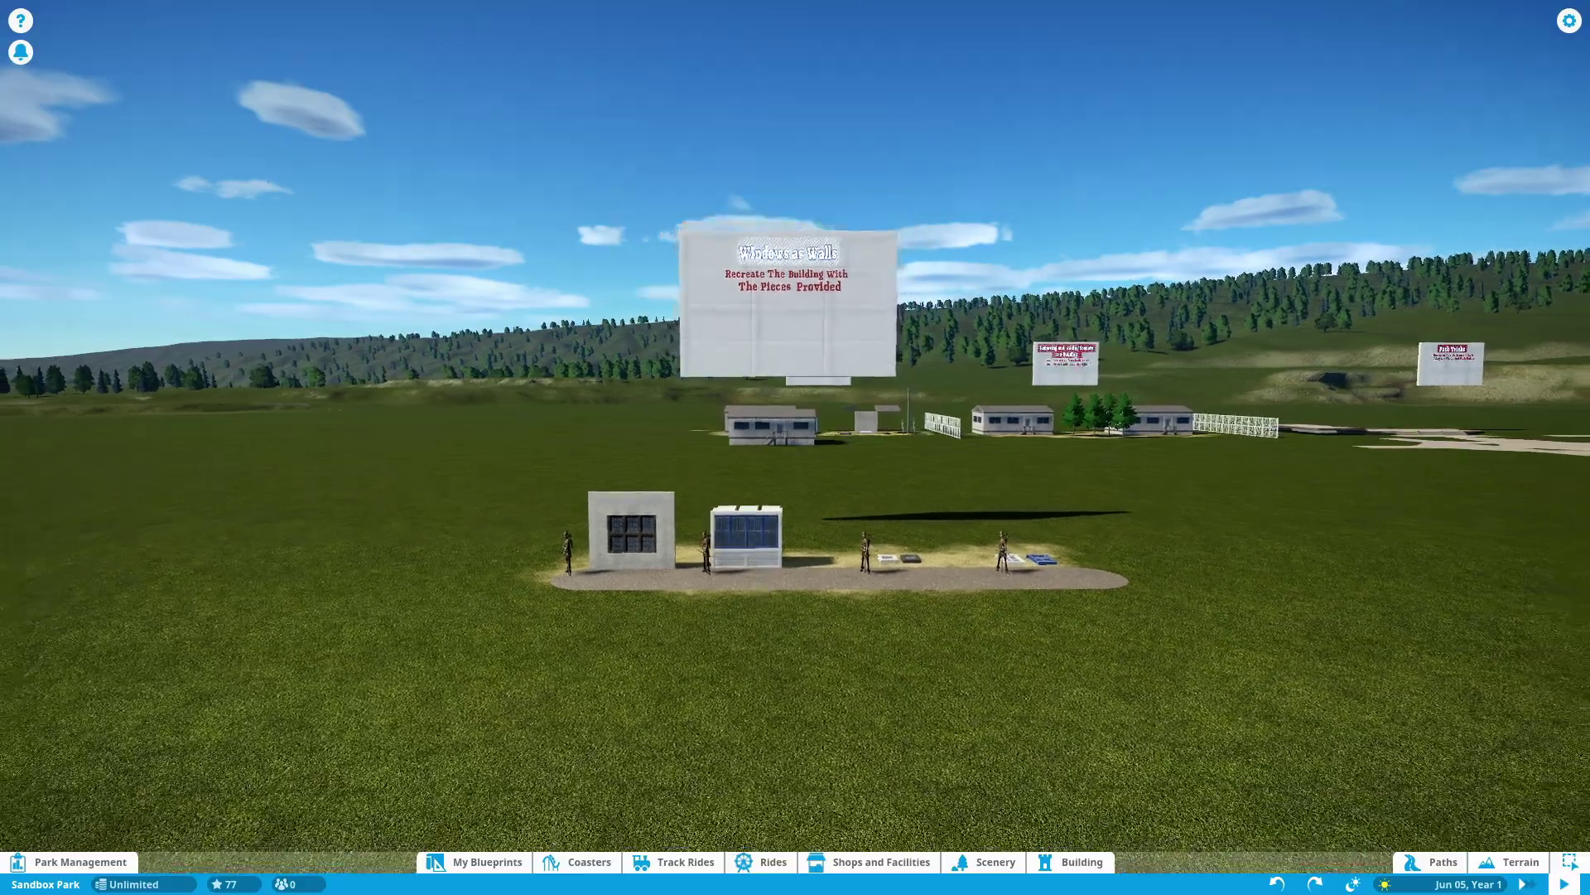
scroll(754, 585, "up", 4)
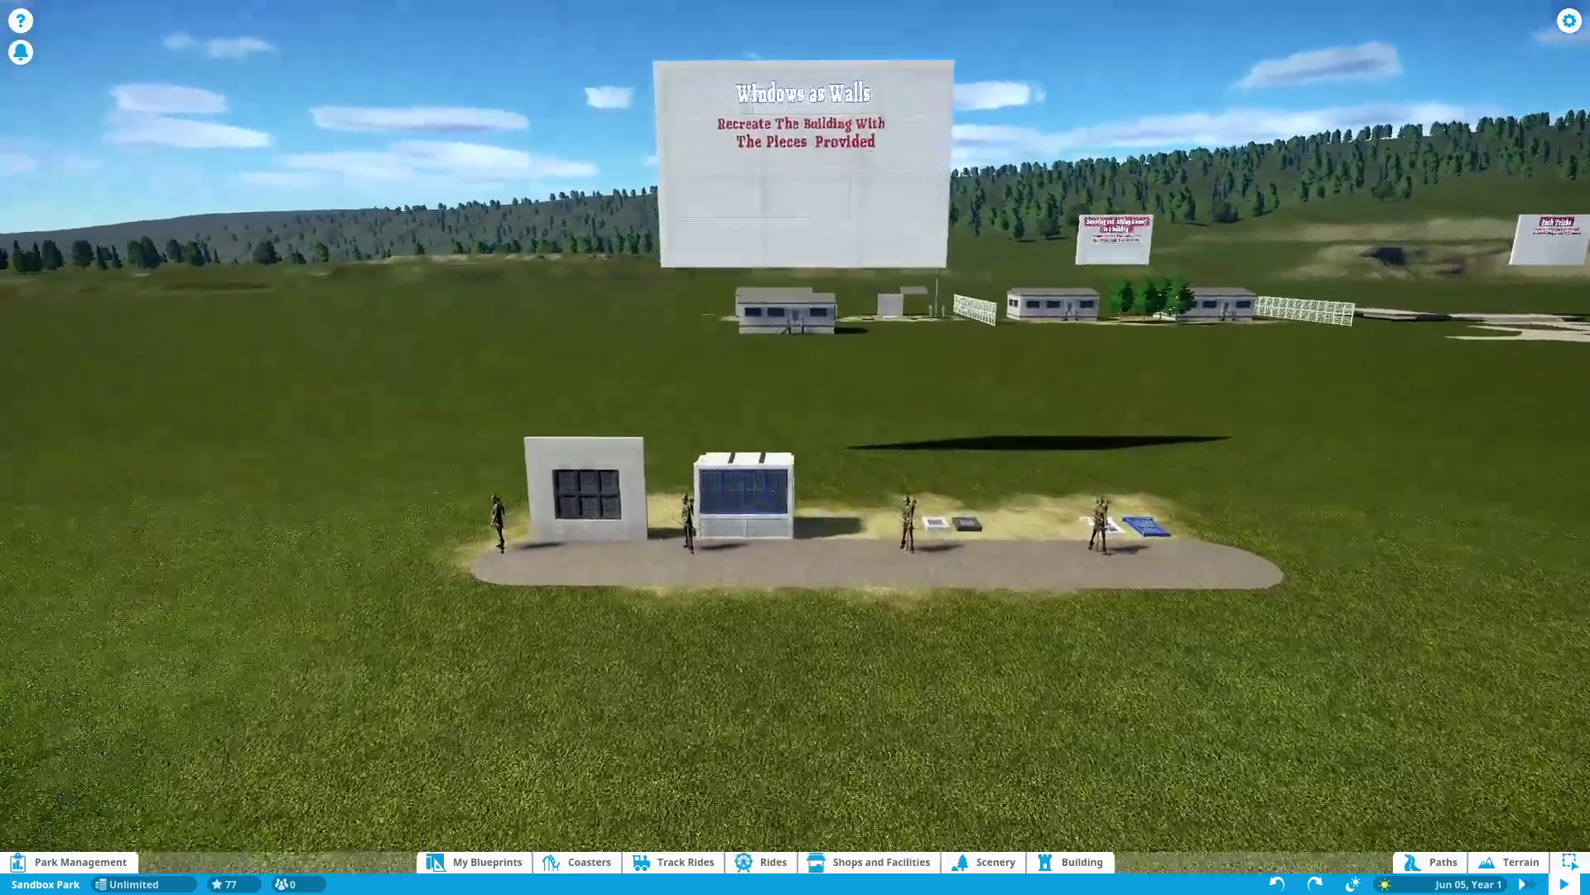
scroll(753, 572, "up", 3)
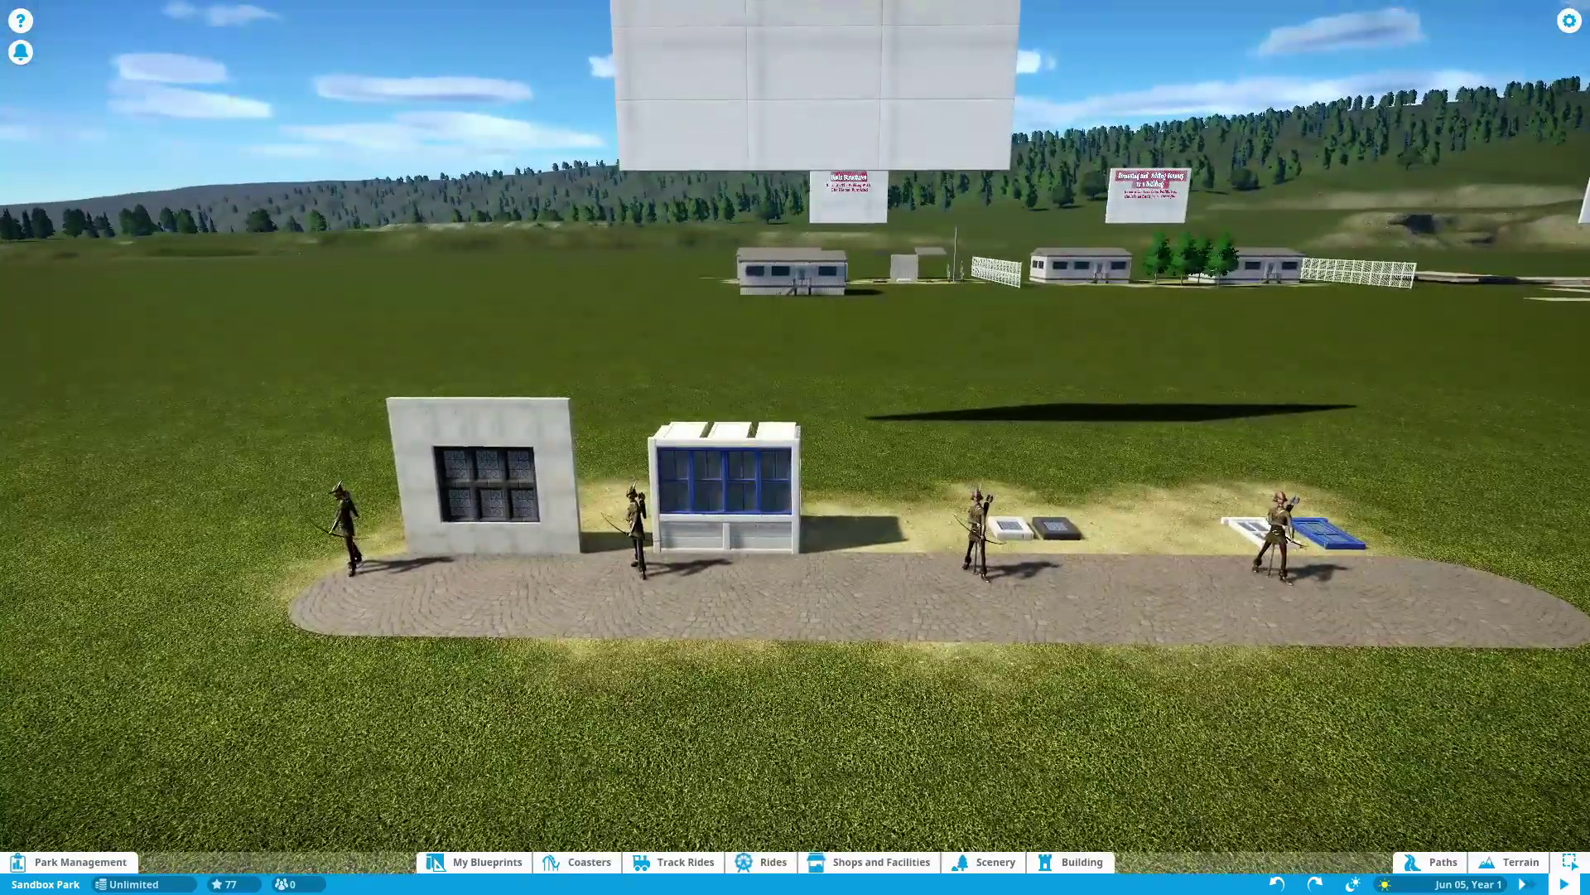
left_click_drag(753, 572, 762, 514)
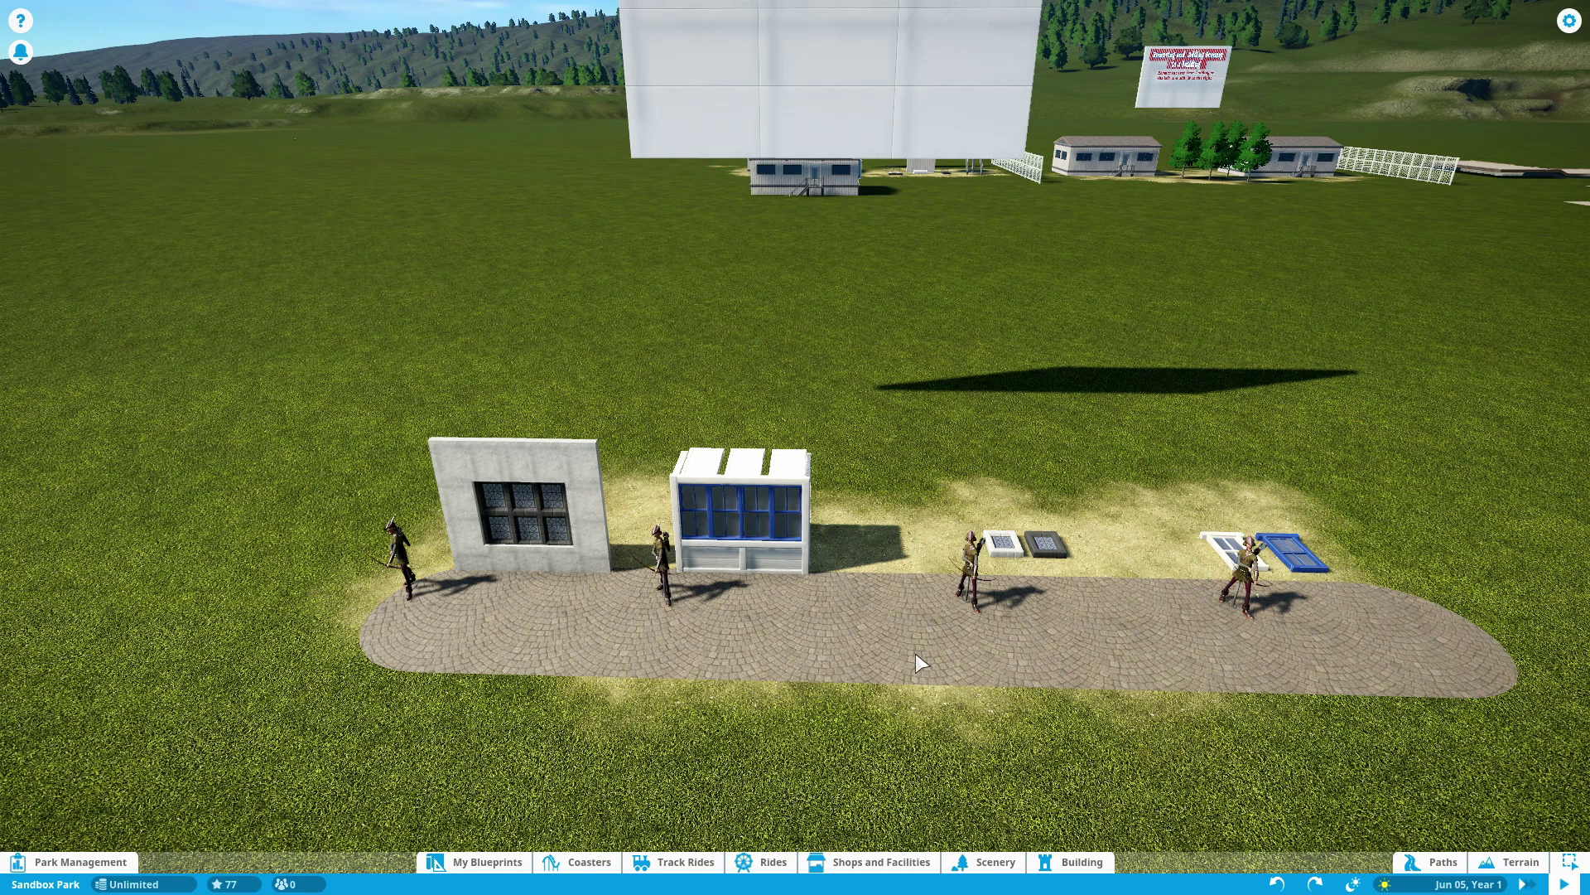
left_click_drag(916, 652, 917, 551)
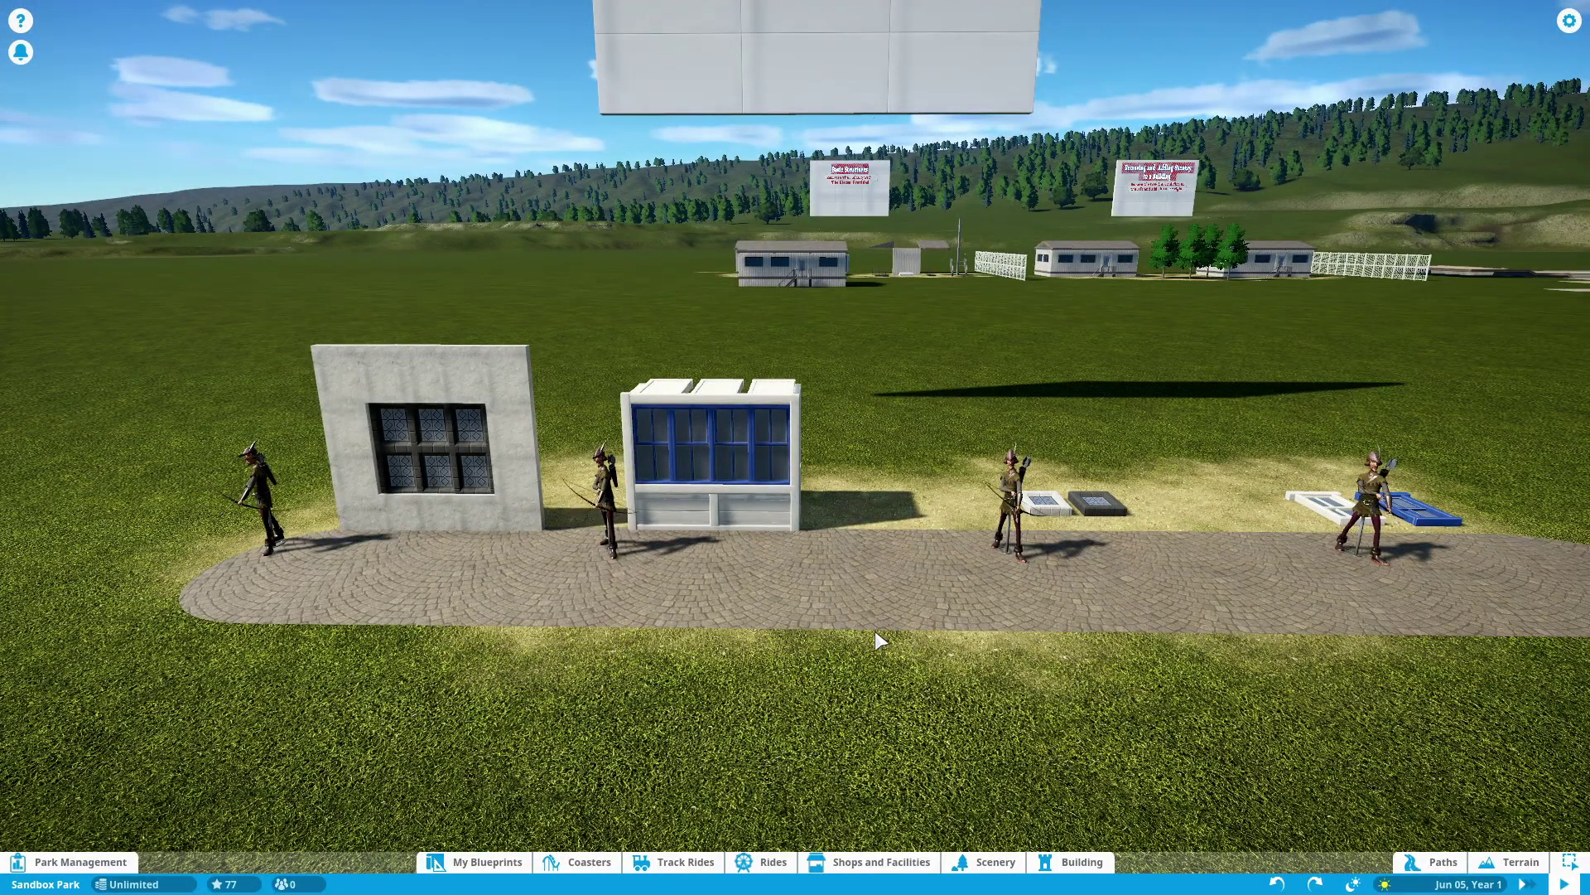
mouse_move(847, 663)
left_mouse_down()
mouse_move(865, 650)
mouse_move(848, 636)
left_mouse_up()
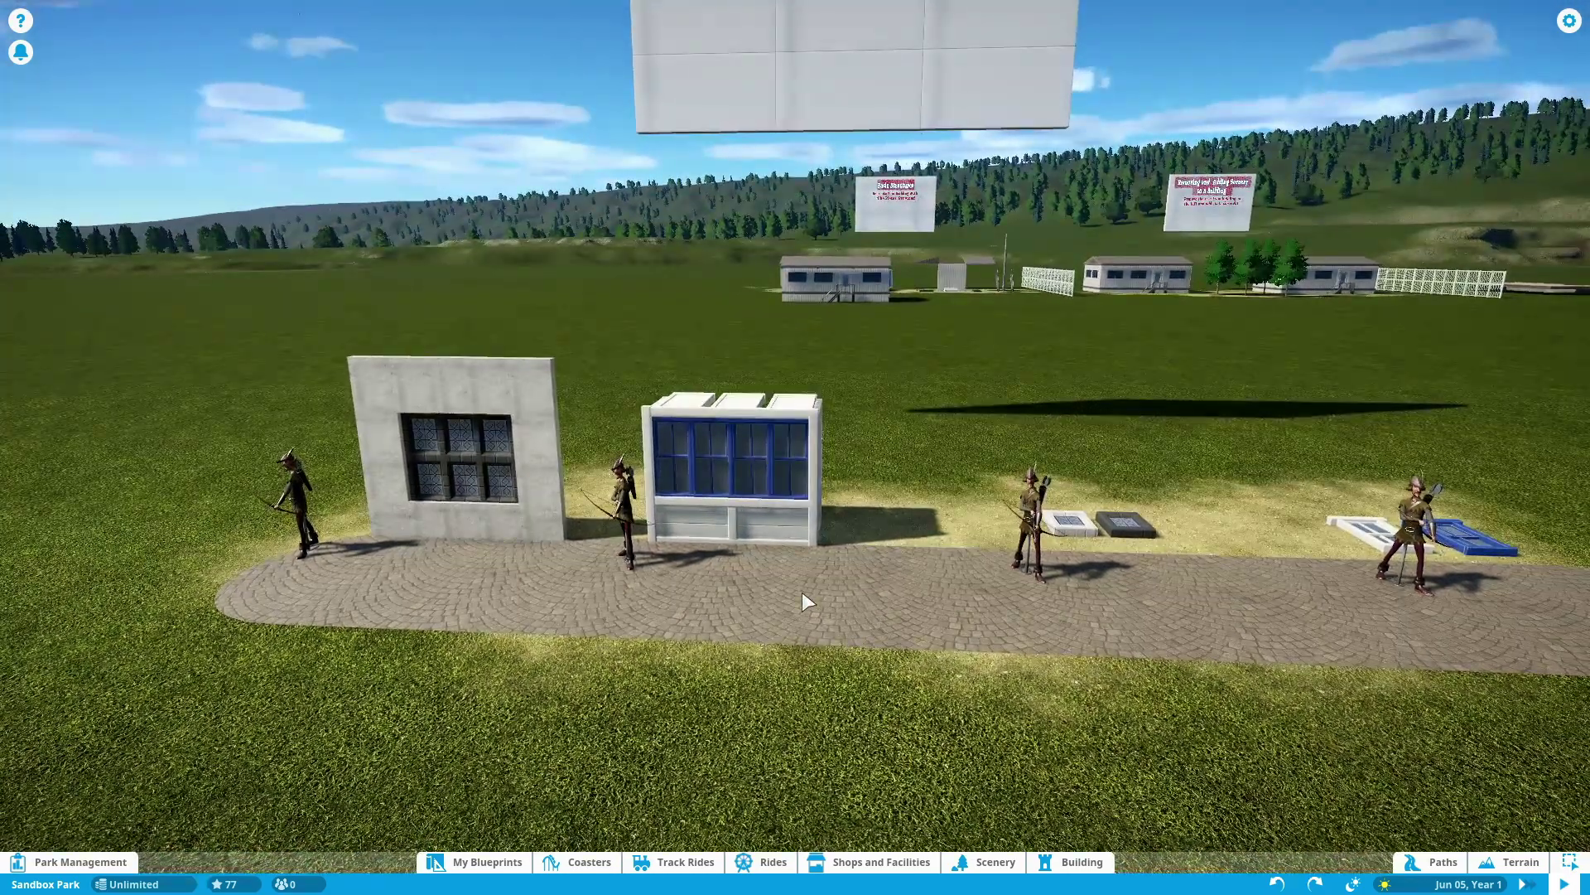
- Inspect the building groups of the example walls and provided pieces, and study both window walls up close
left_click(629, 532)
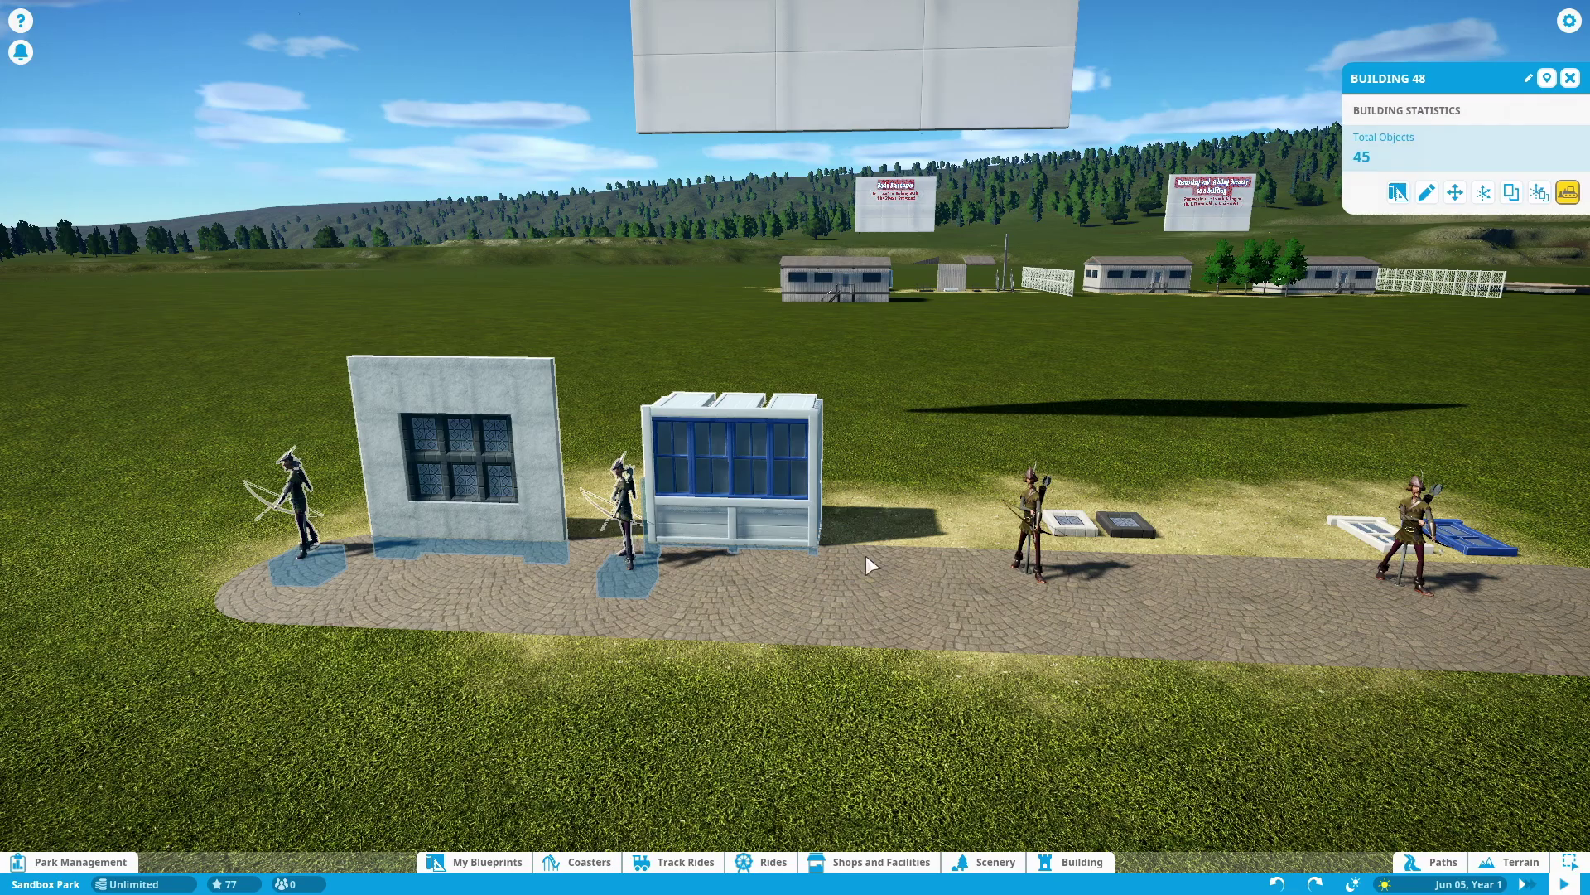
left_click(1031, 533)
scroll(861, 584, "up", 3)
left_click_drag(839, 593, 980, 534)
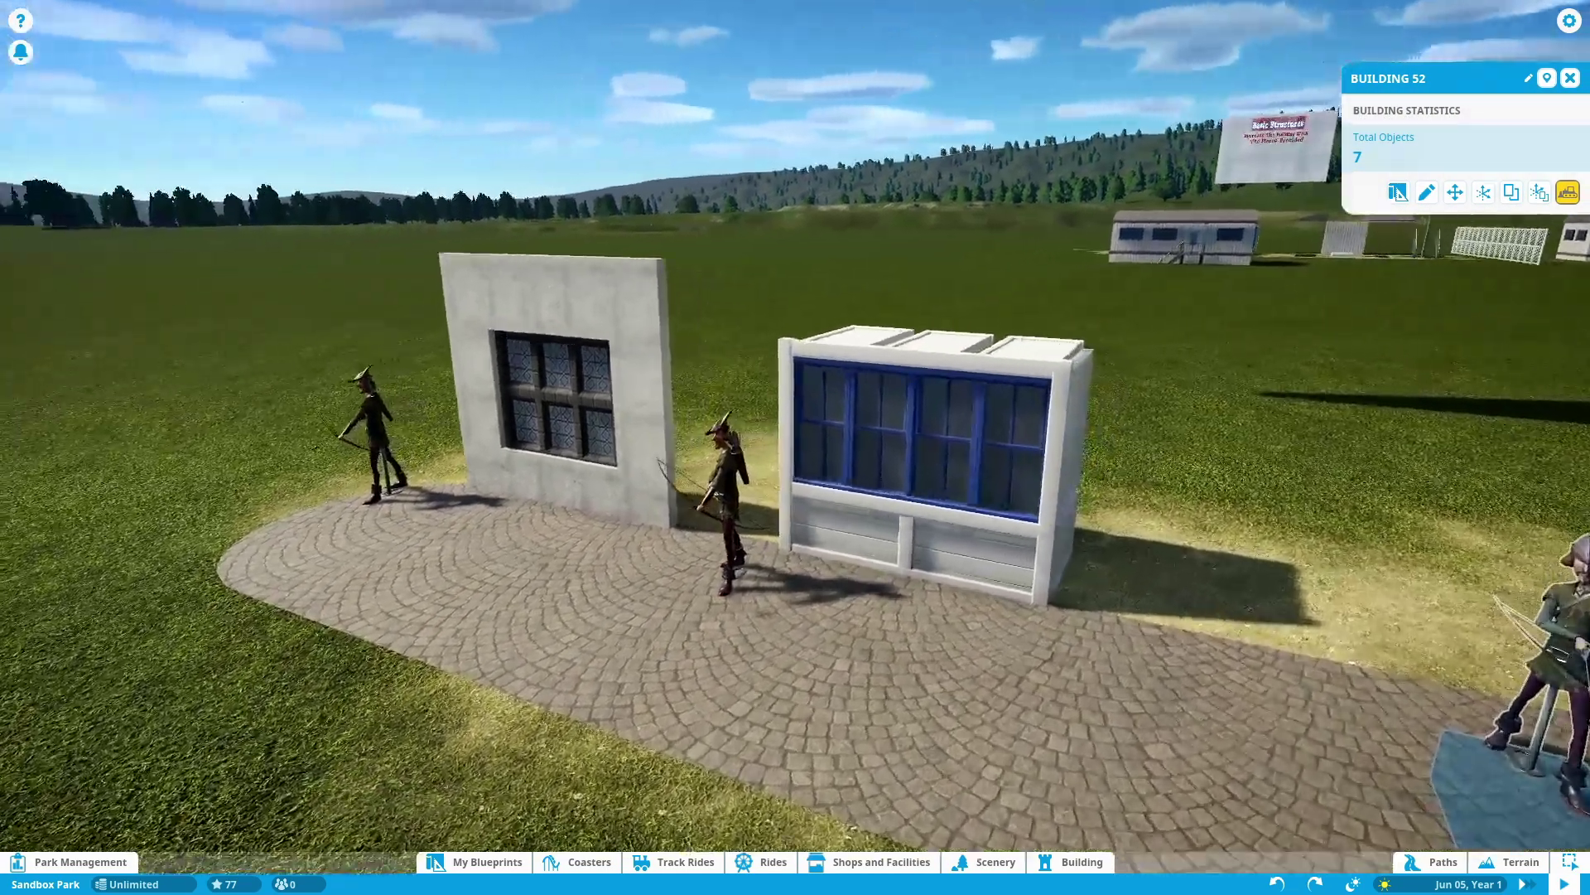
scroll(977, 546, "up", 3)
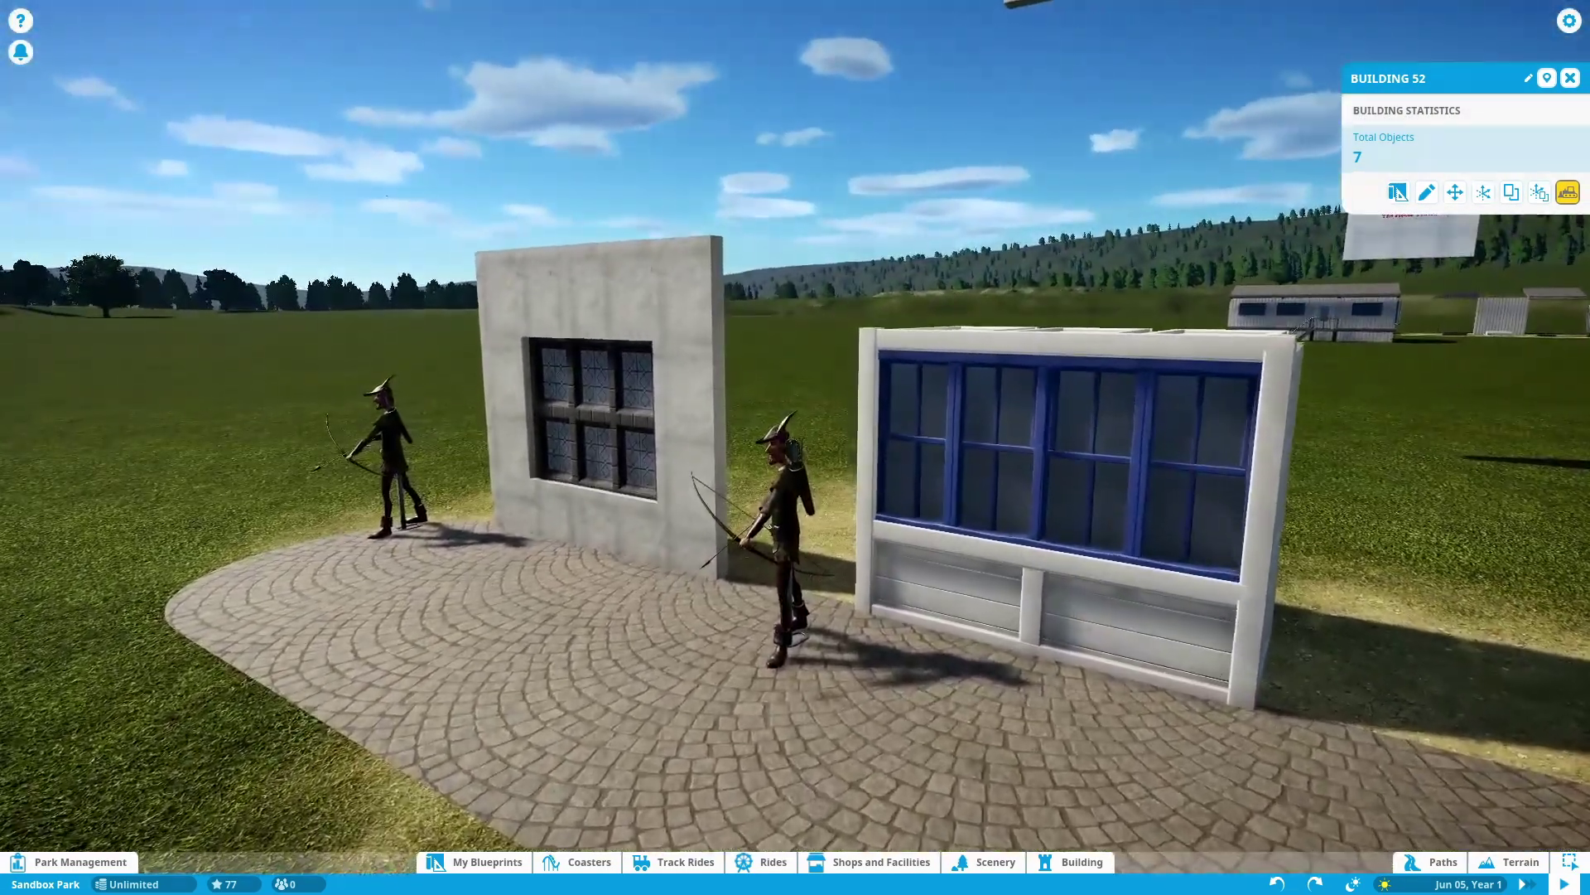
left_click_drag(815, 647, 815, 608)
left_click_drag(783, 528, 811, 569)
scroll(811, 573, "up", 3)
scroll(890, 574, "up", 2)
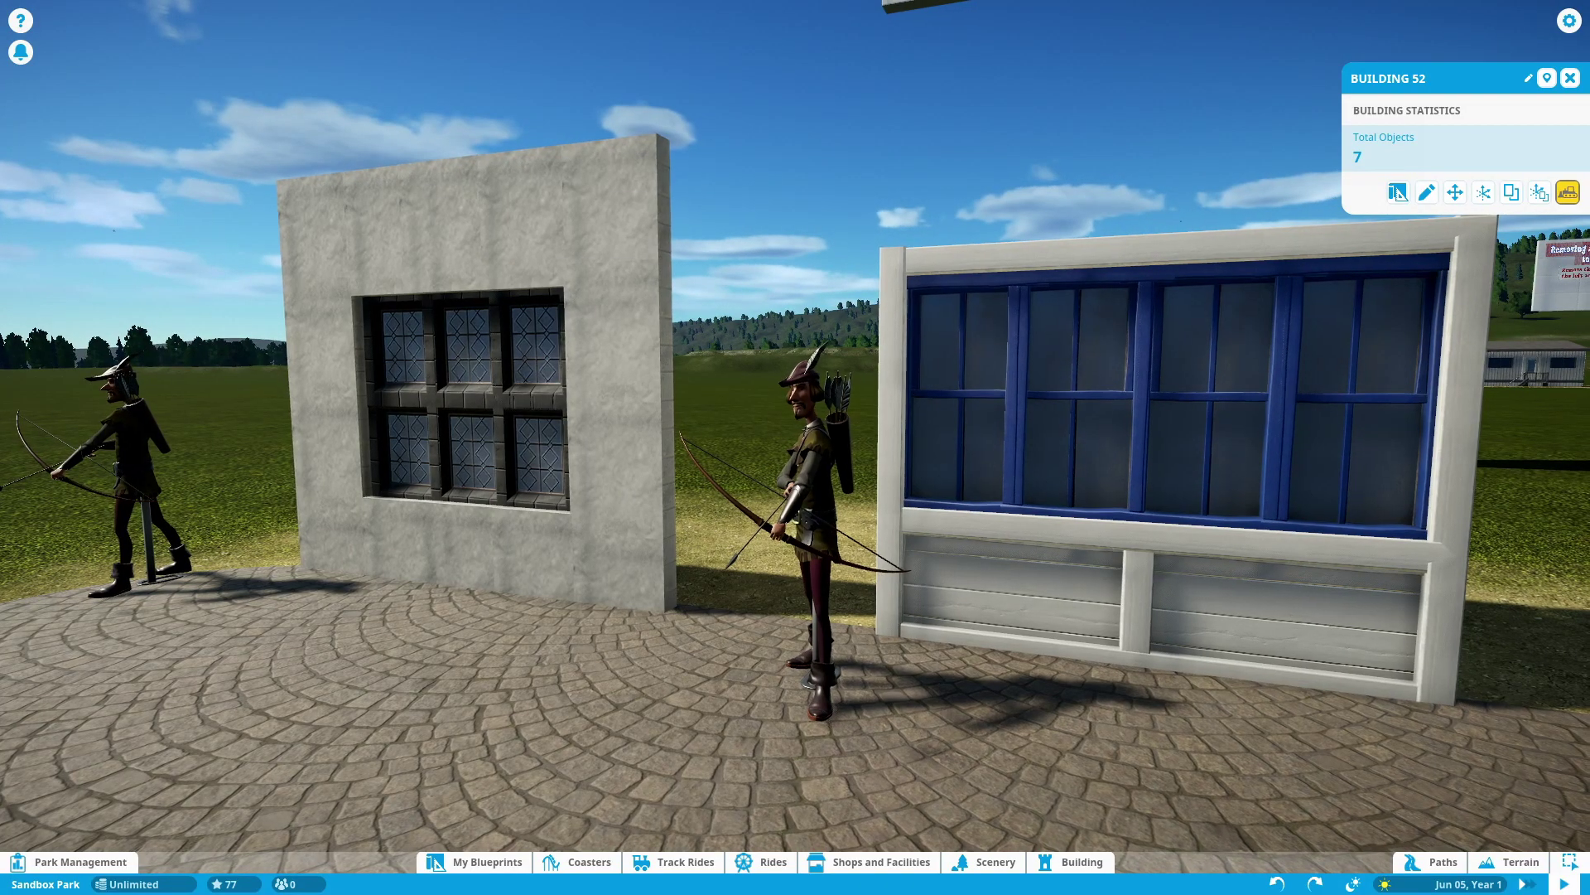
- Study the stone and blue-framed example walls from the front and compare them with the loose window pieces
key("q")
scroll(795, 447, "down", 3)
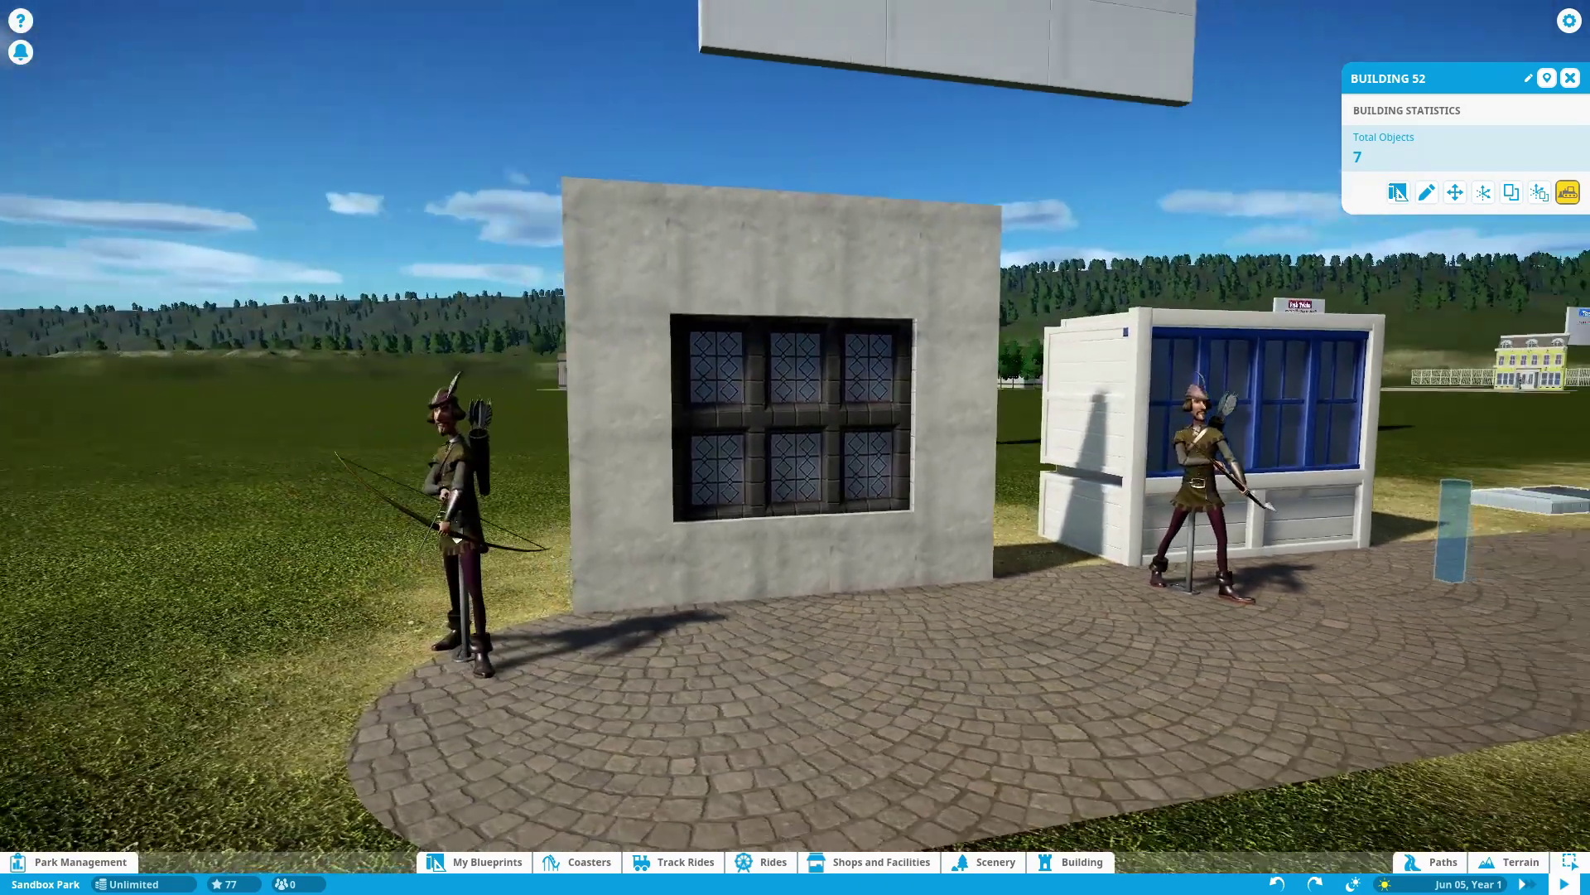
left_click_drag(795, 447, 845, 414)
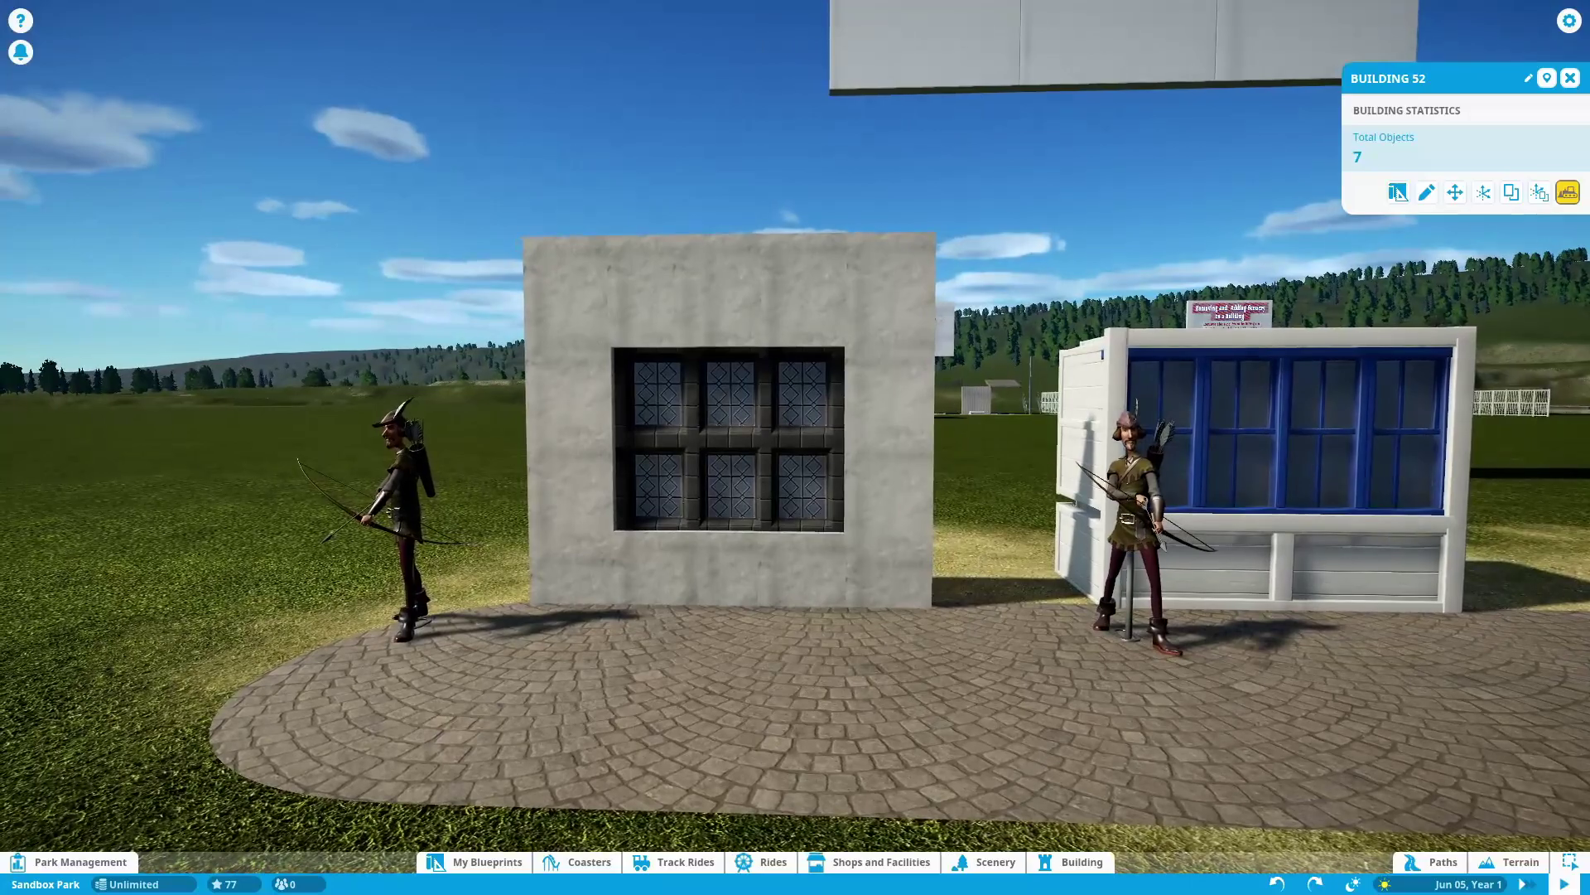
key("d")
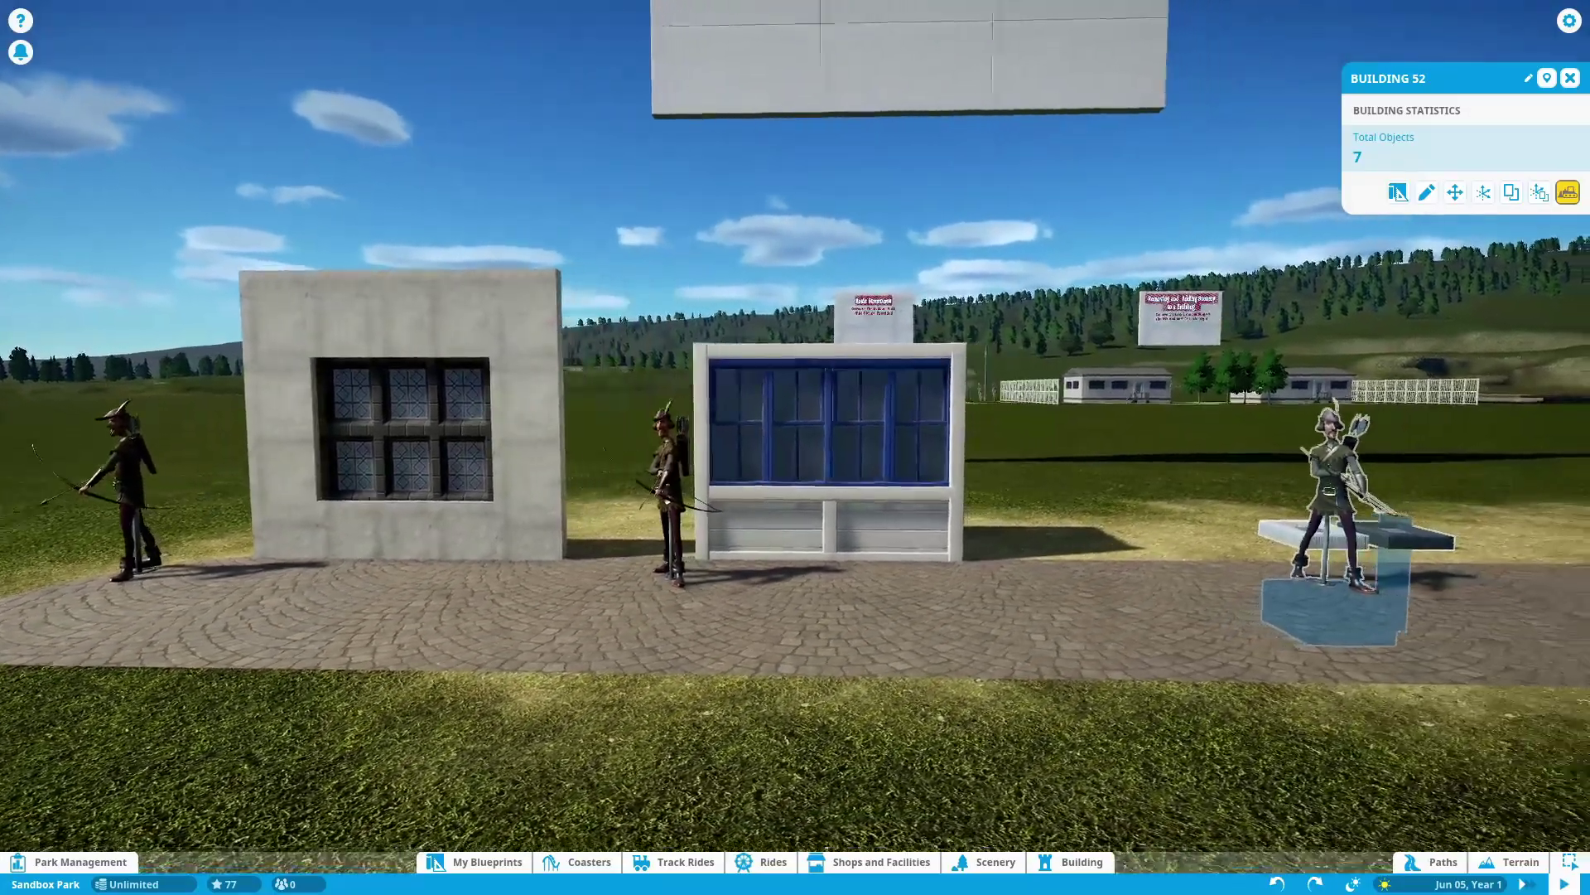
scroll(1485, 284, "down", 2)
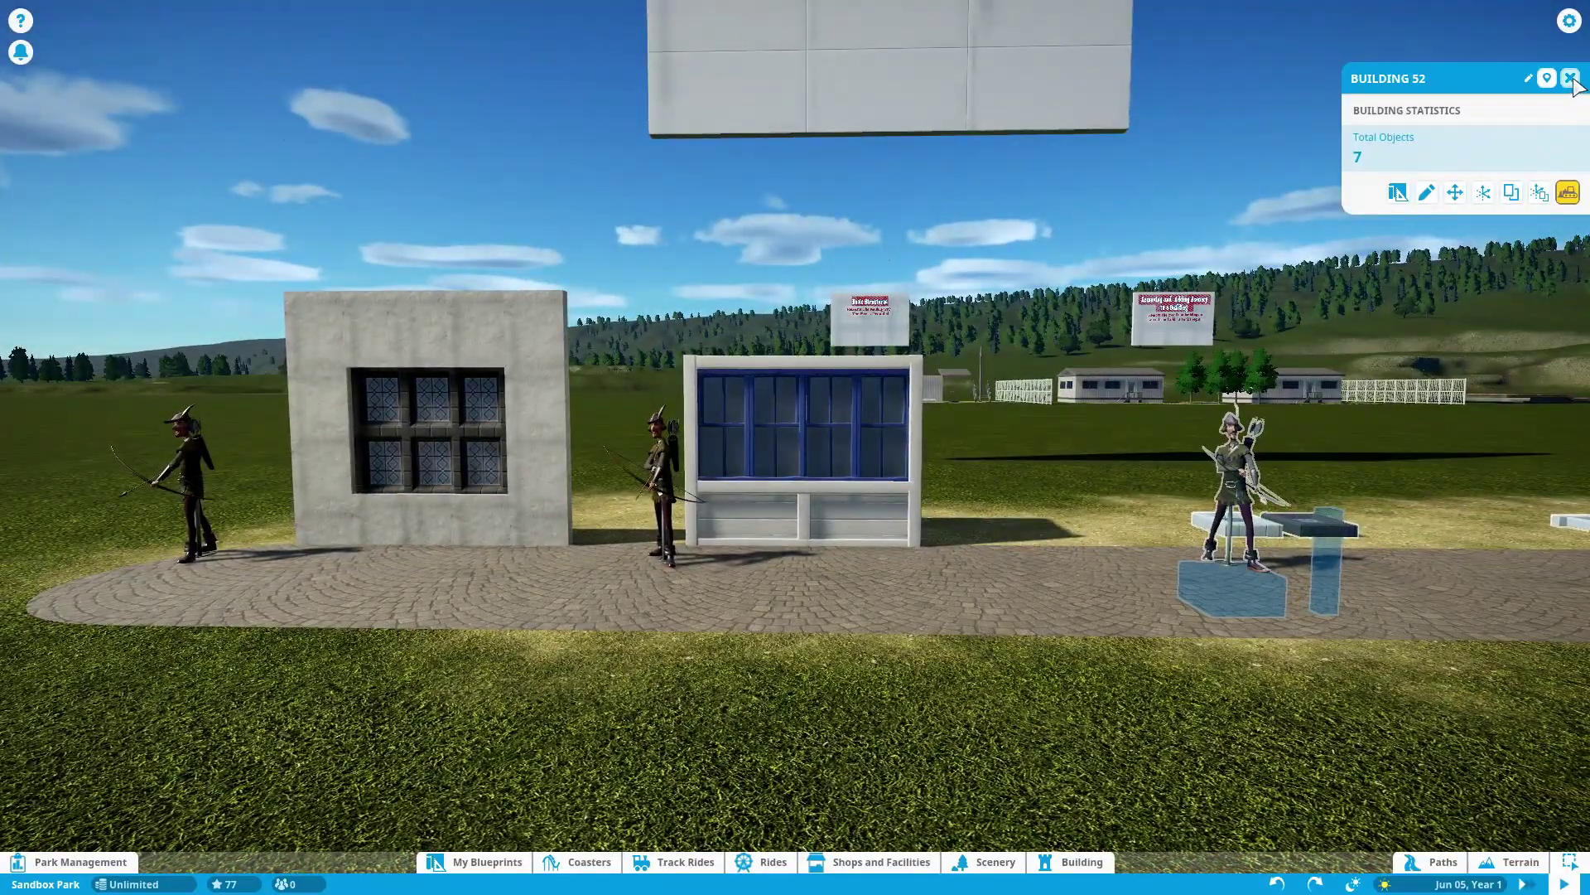
left_click(1571, 78)
key("d")
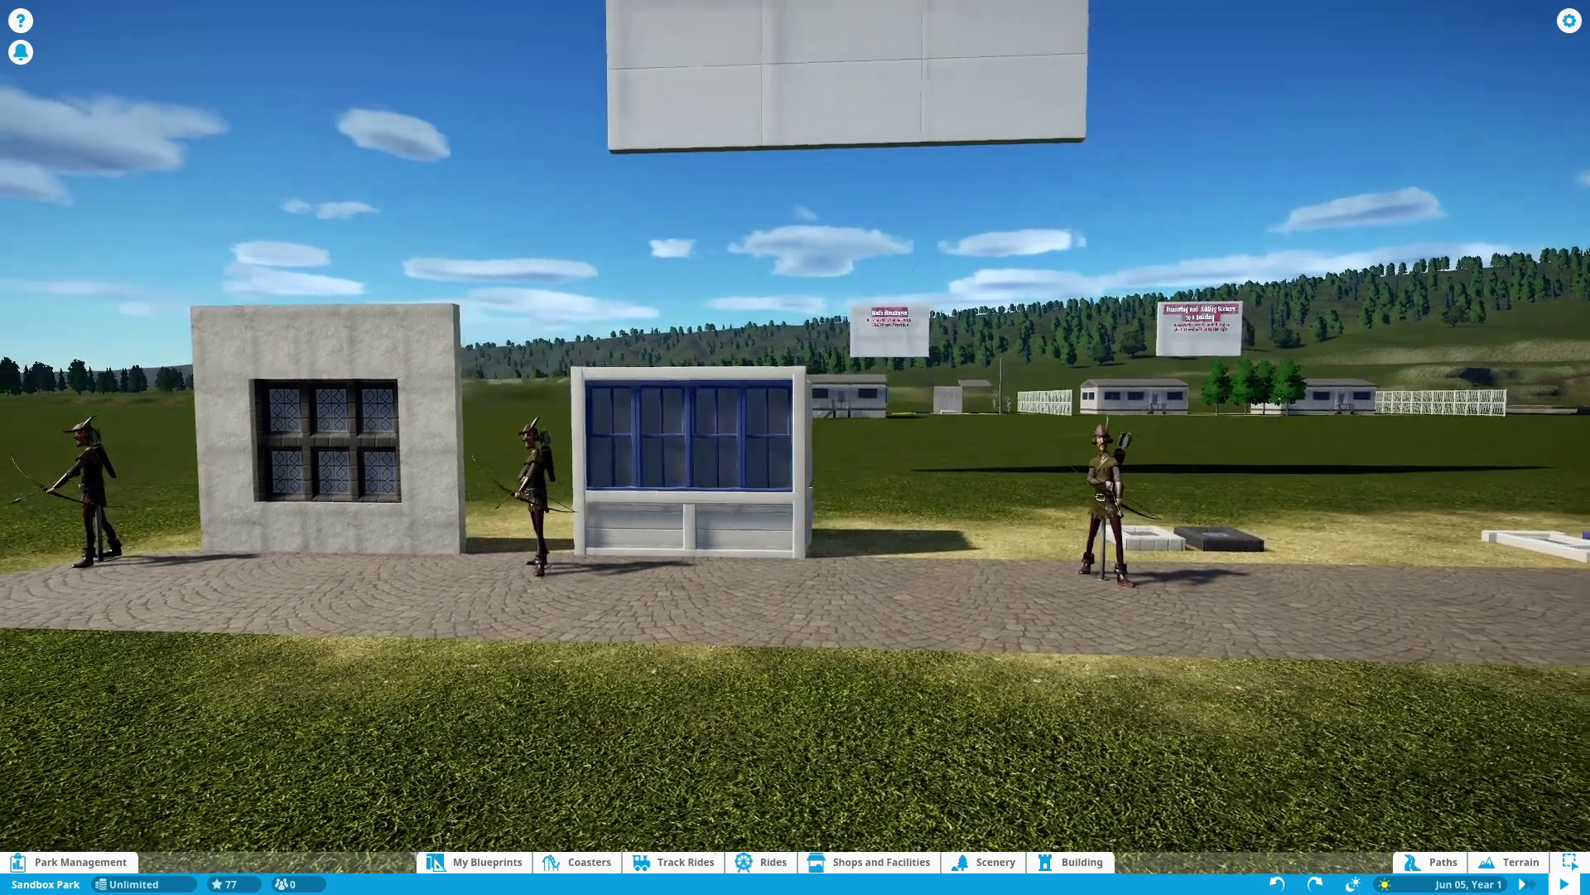
key("a")
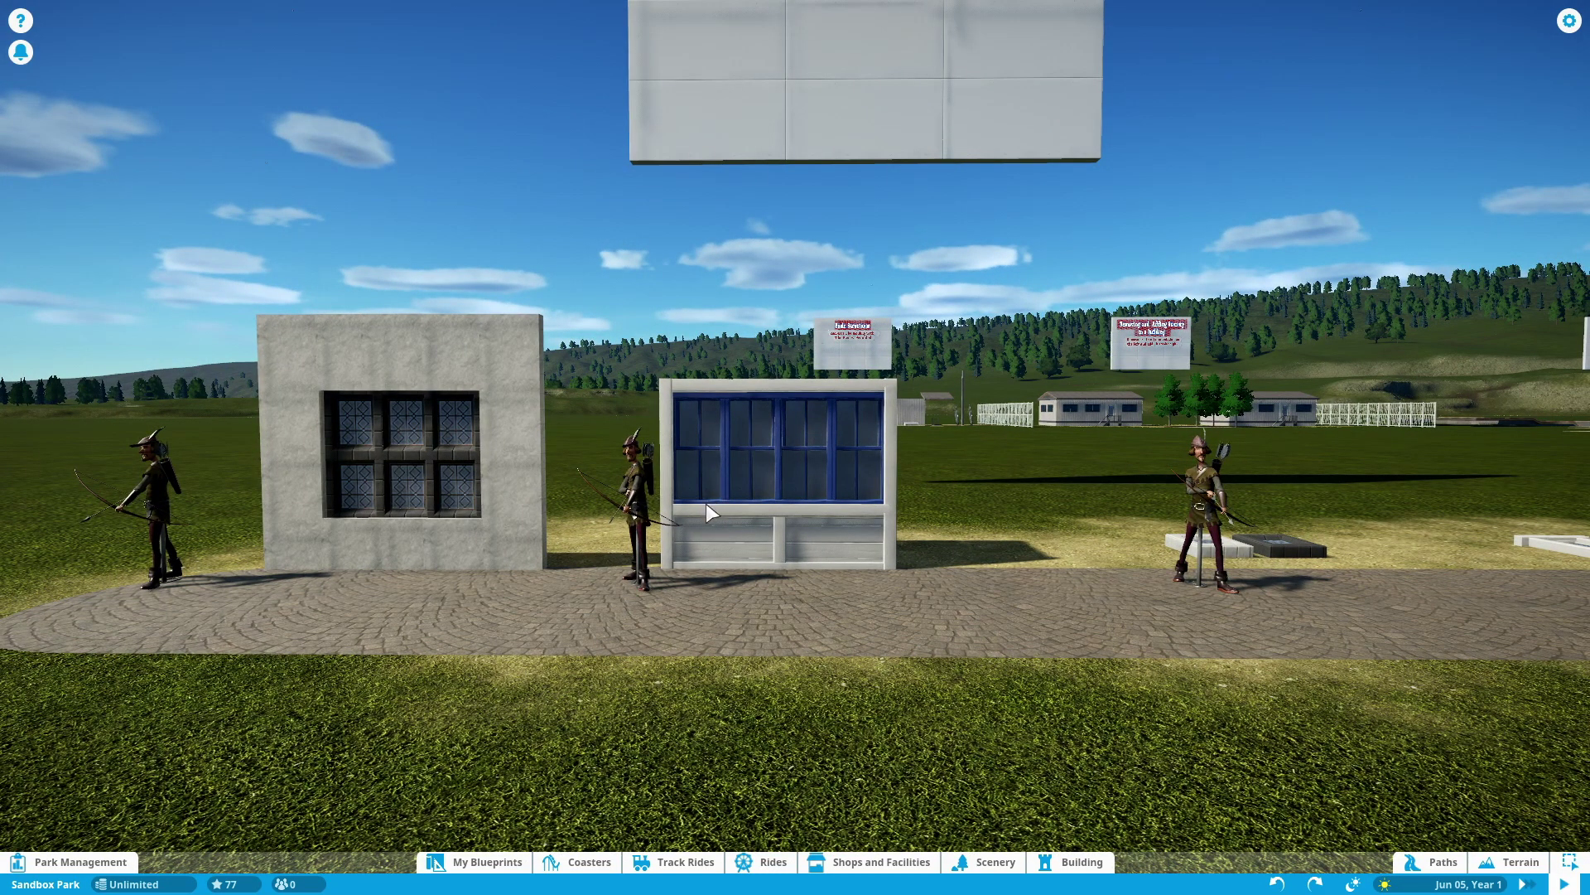
key("d")
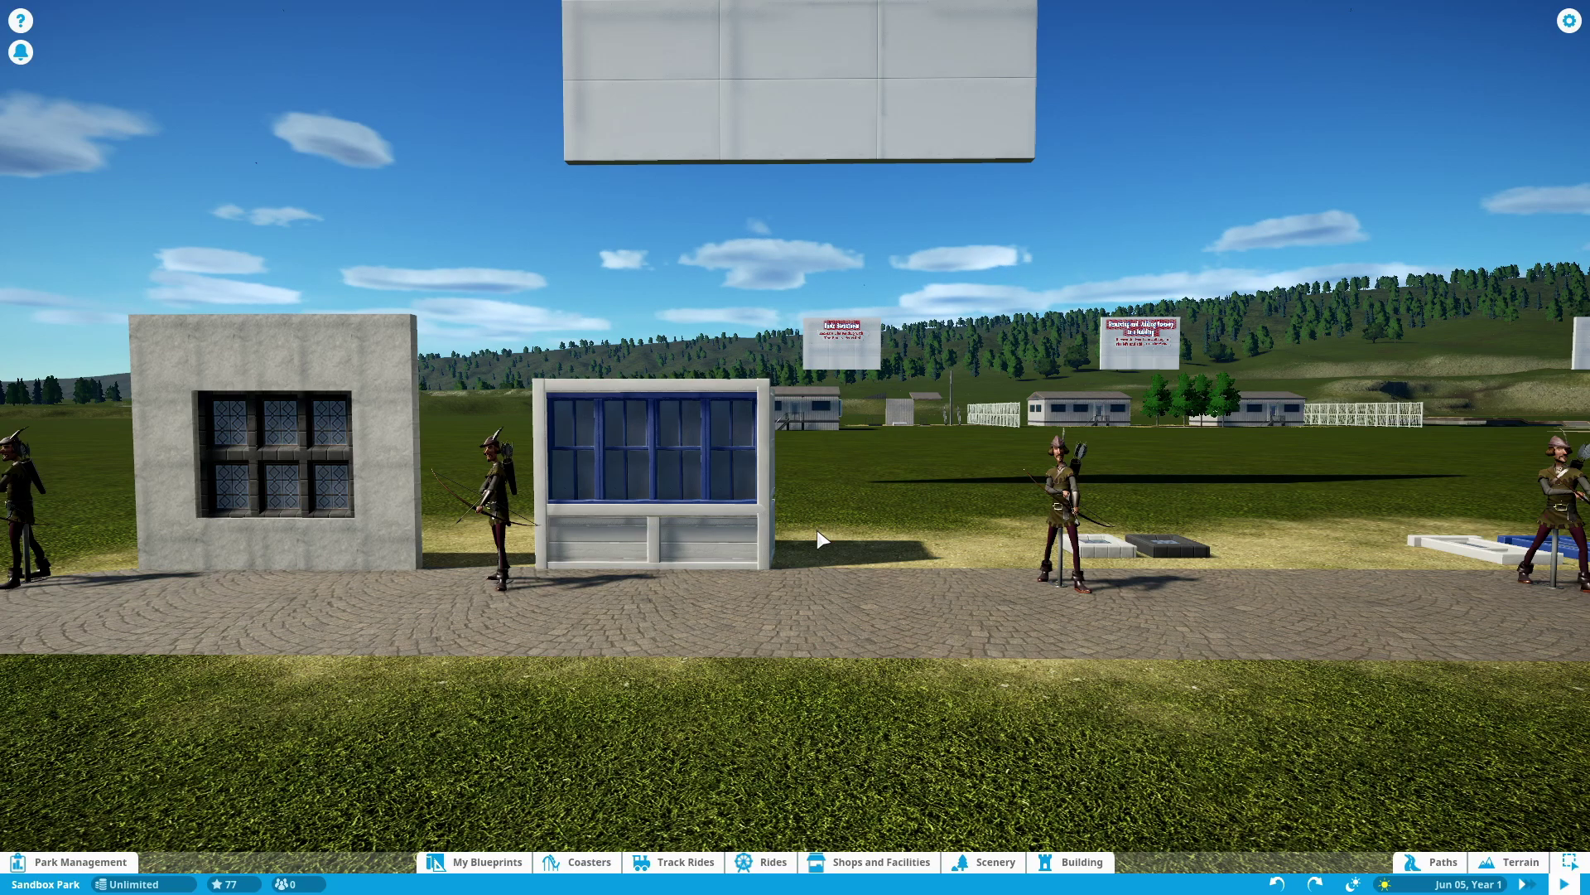
key("d")
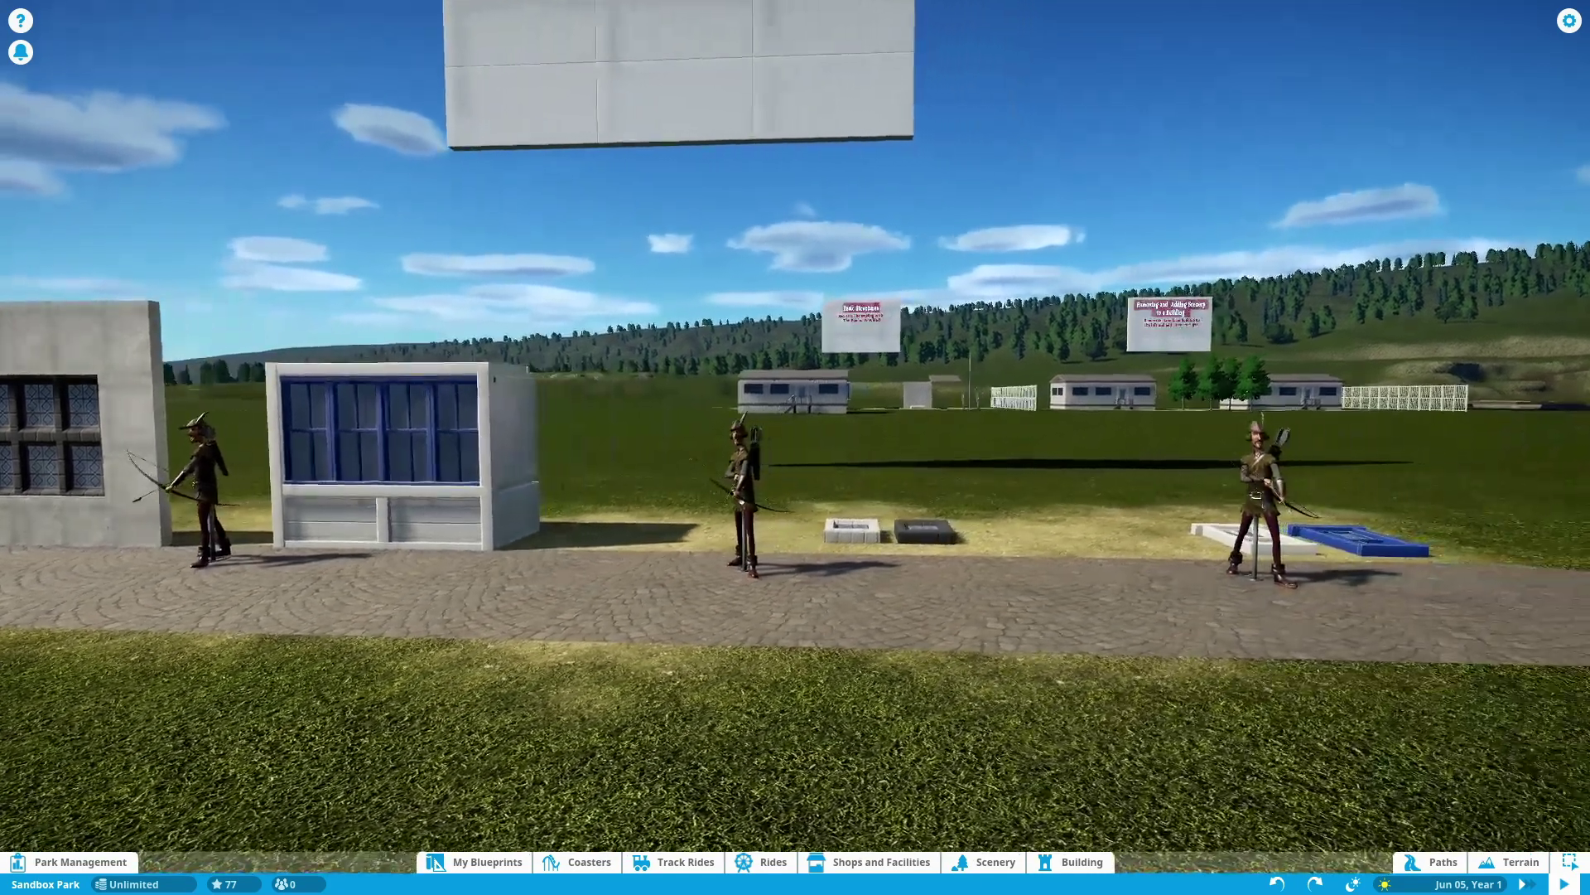
key("s")
key("a")
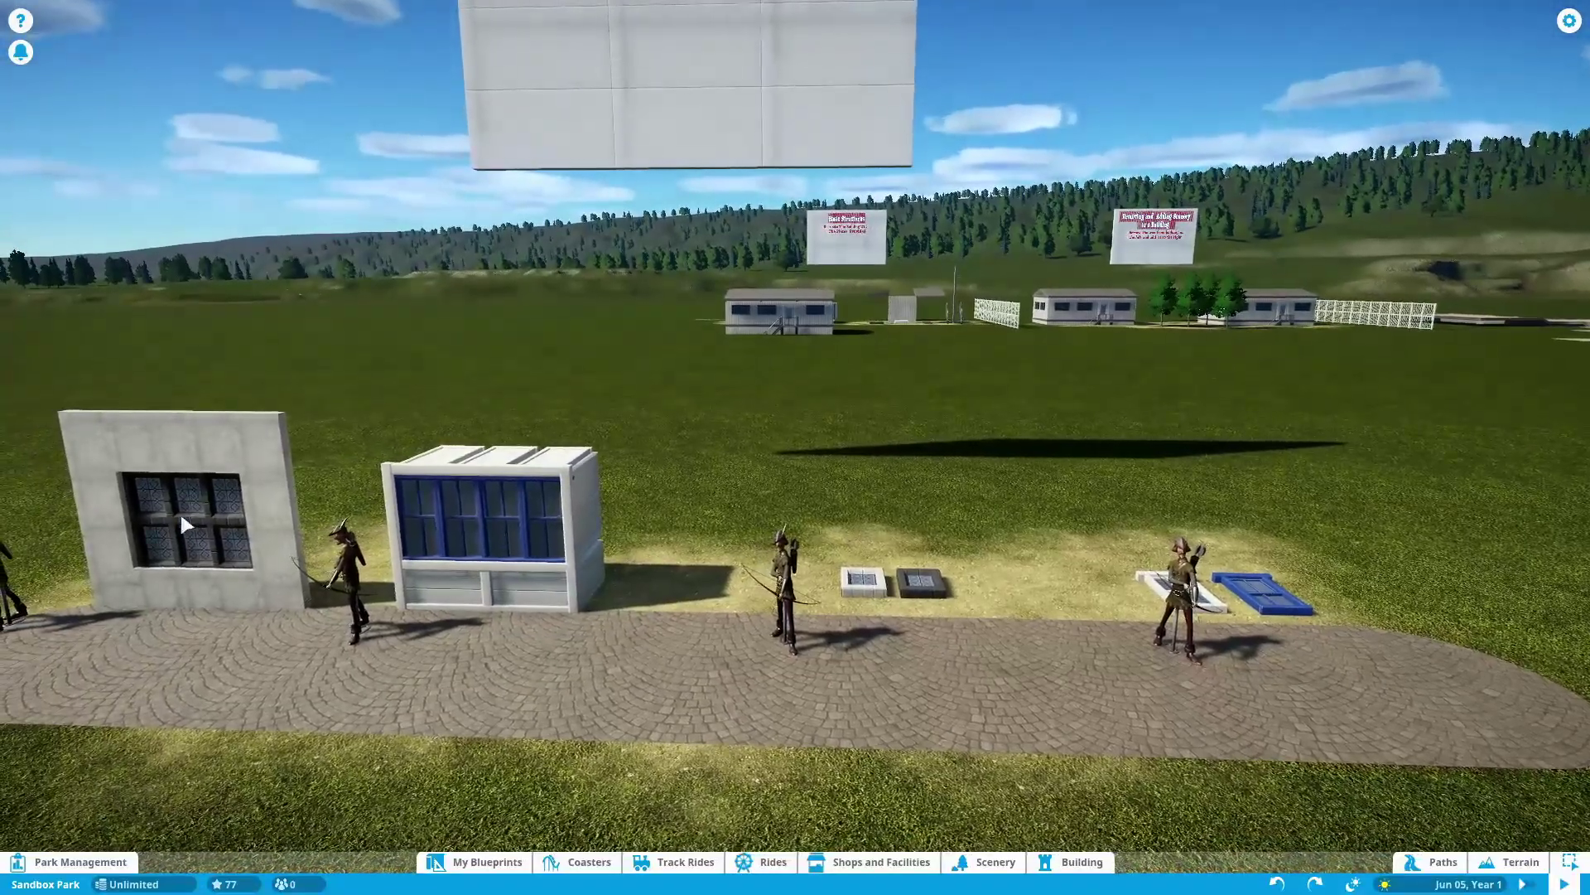
- Duplicate the group of provided window pieces and place the copy on the grass in front of the path
left_click(878, 583)
key("x")
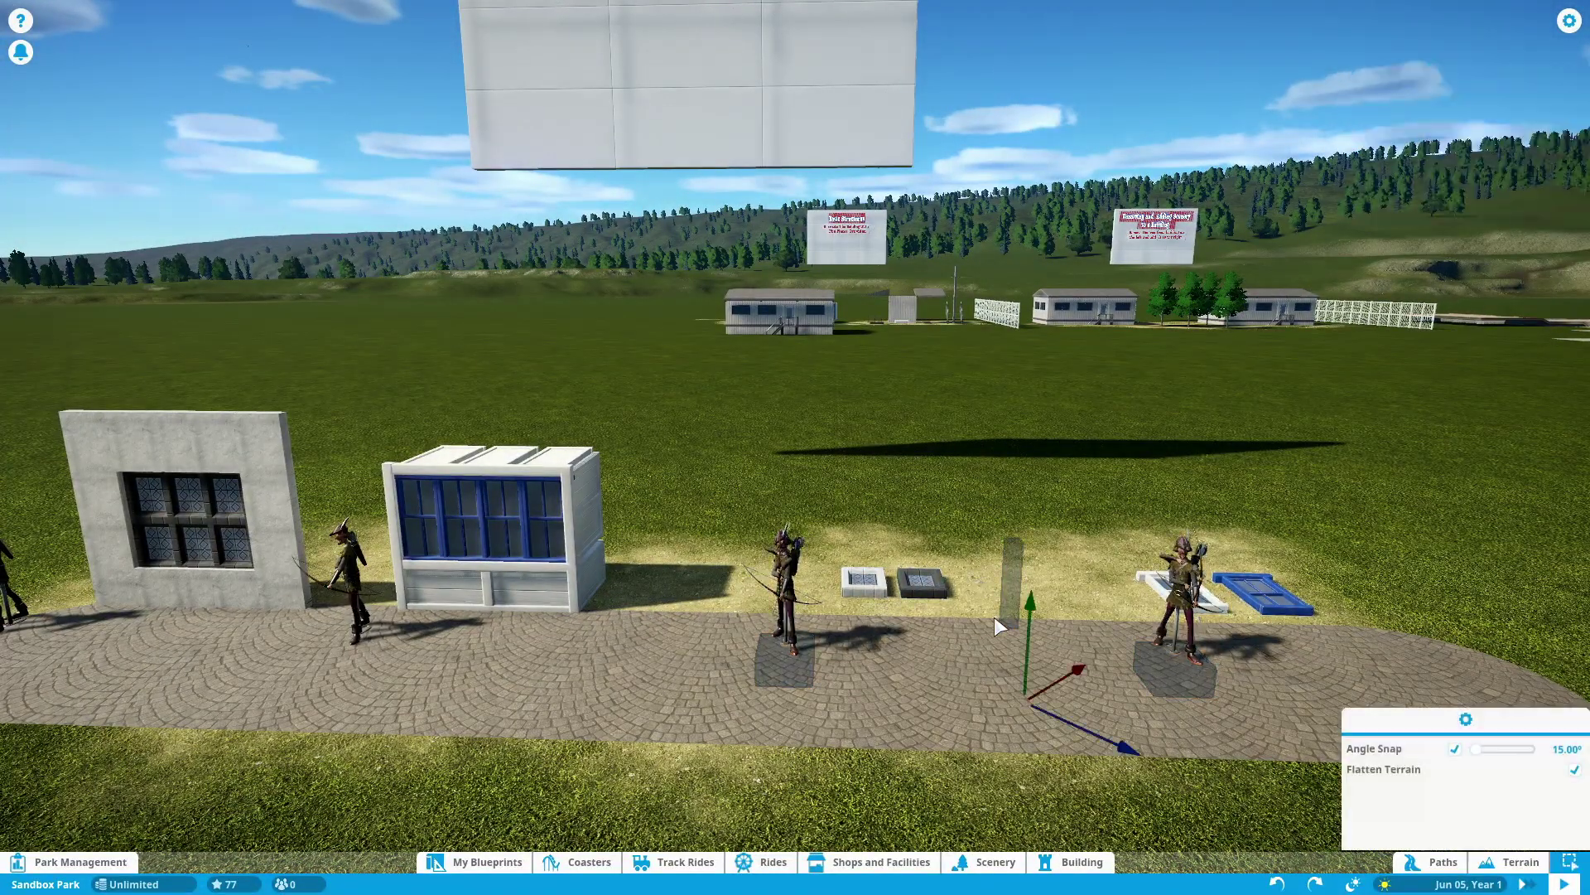
left_click(1159, 567)
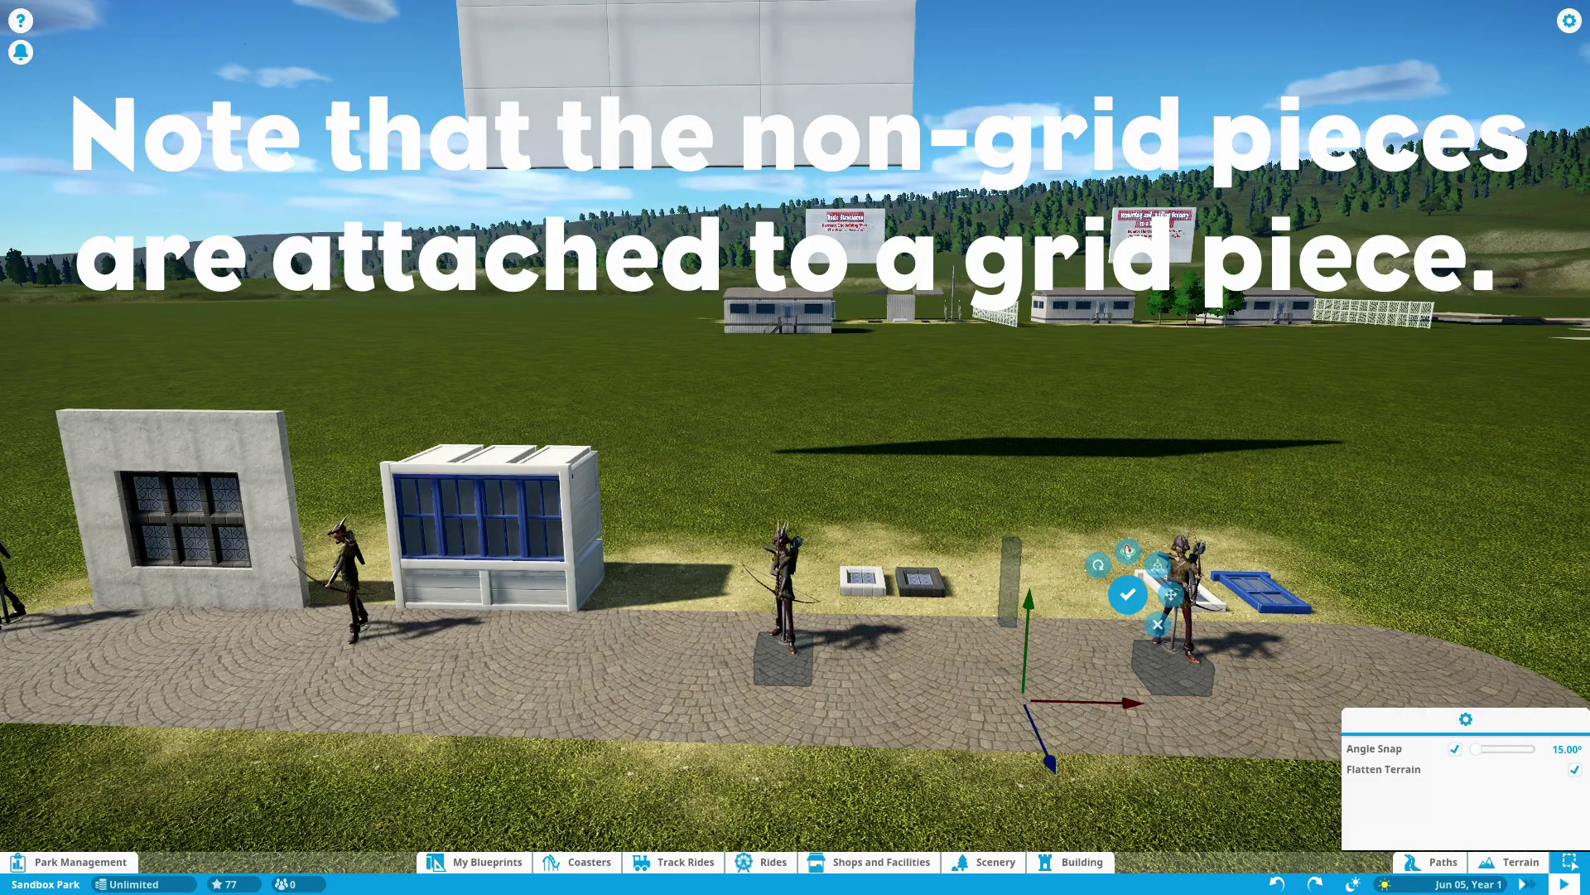
scroll(944, 635, "down", 5)
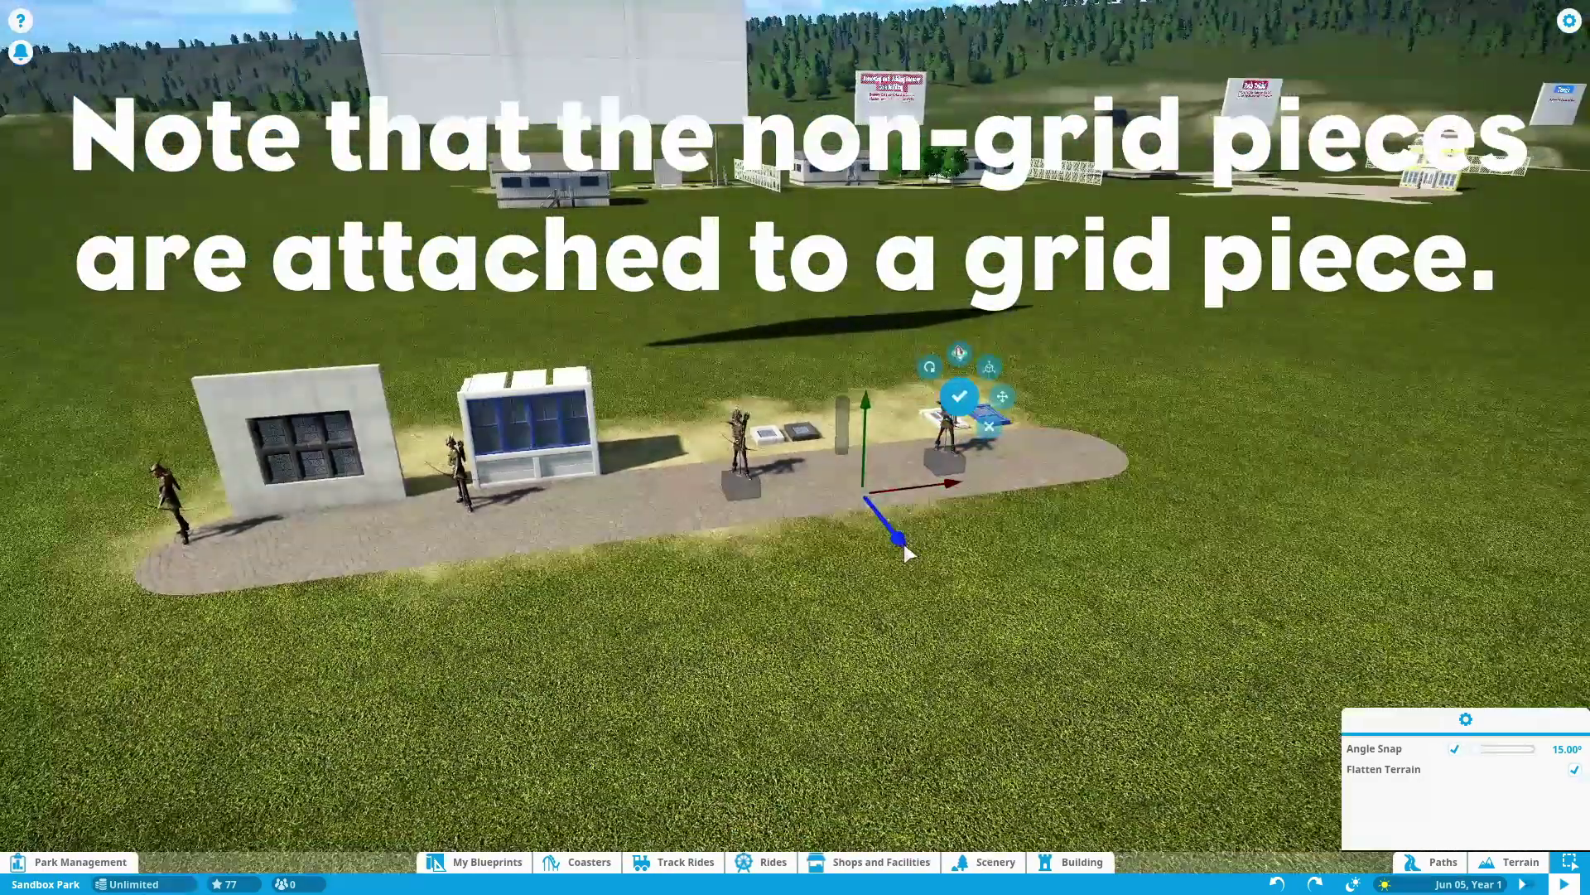
left_click_drag(899, 545, 1006, 711)
left_click(1027, 716)
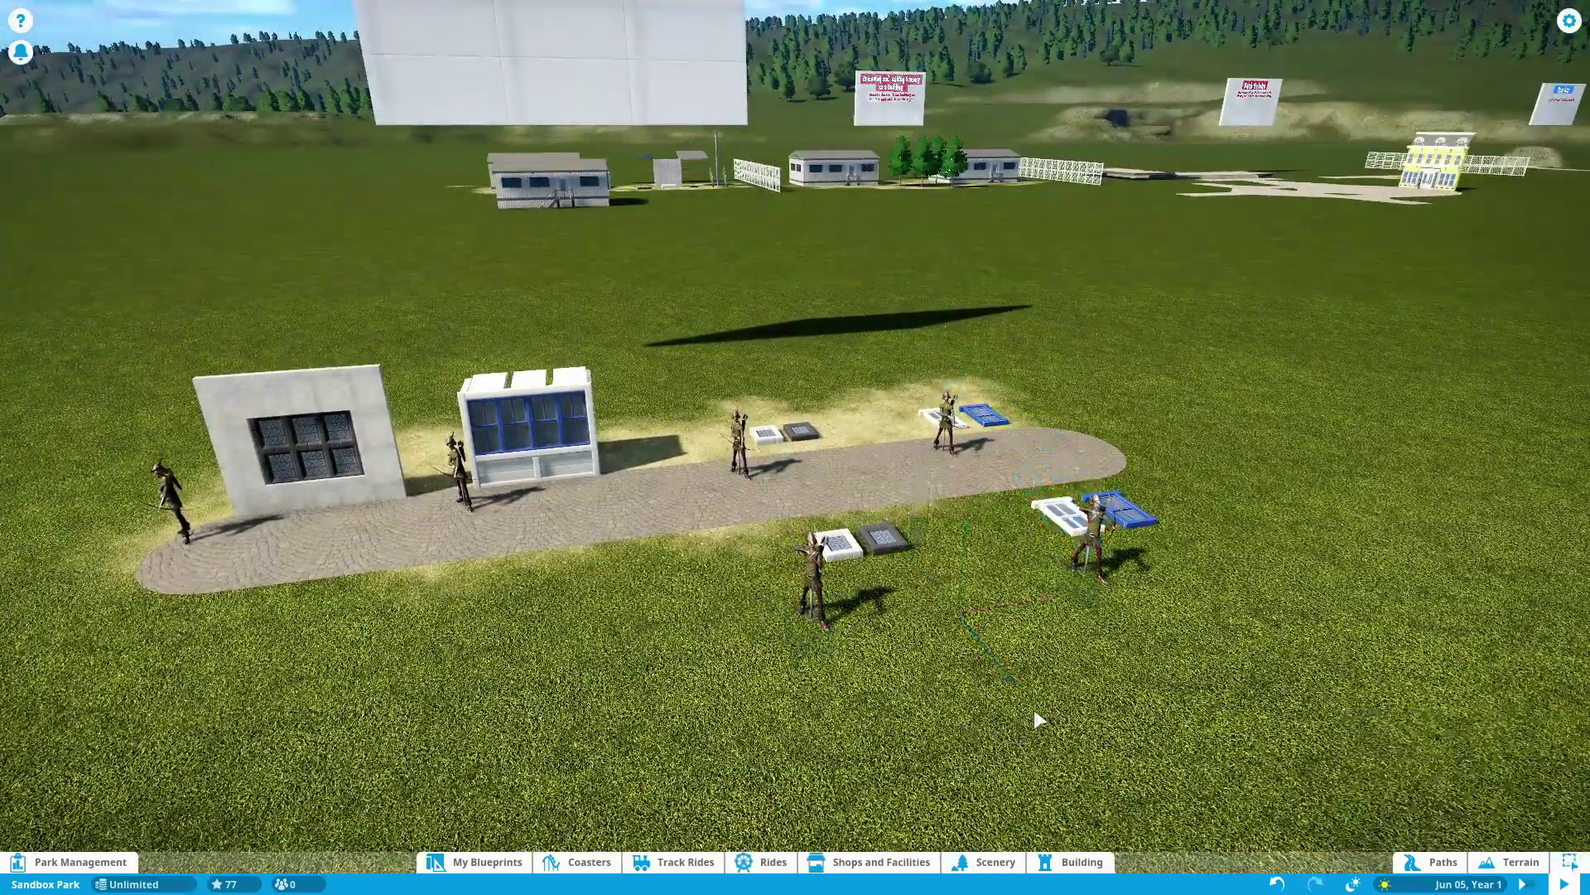
- Edit the copied building and move its white Castle Window - Leaded Small forward onto open grass
scroll(1027, 717, "up", 3)
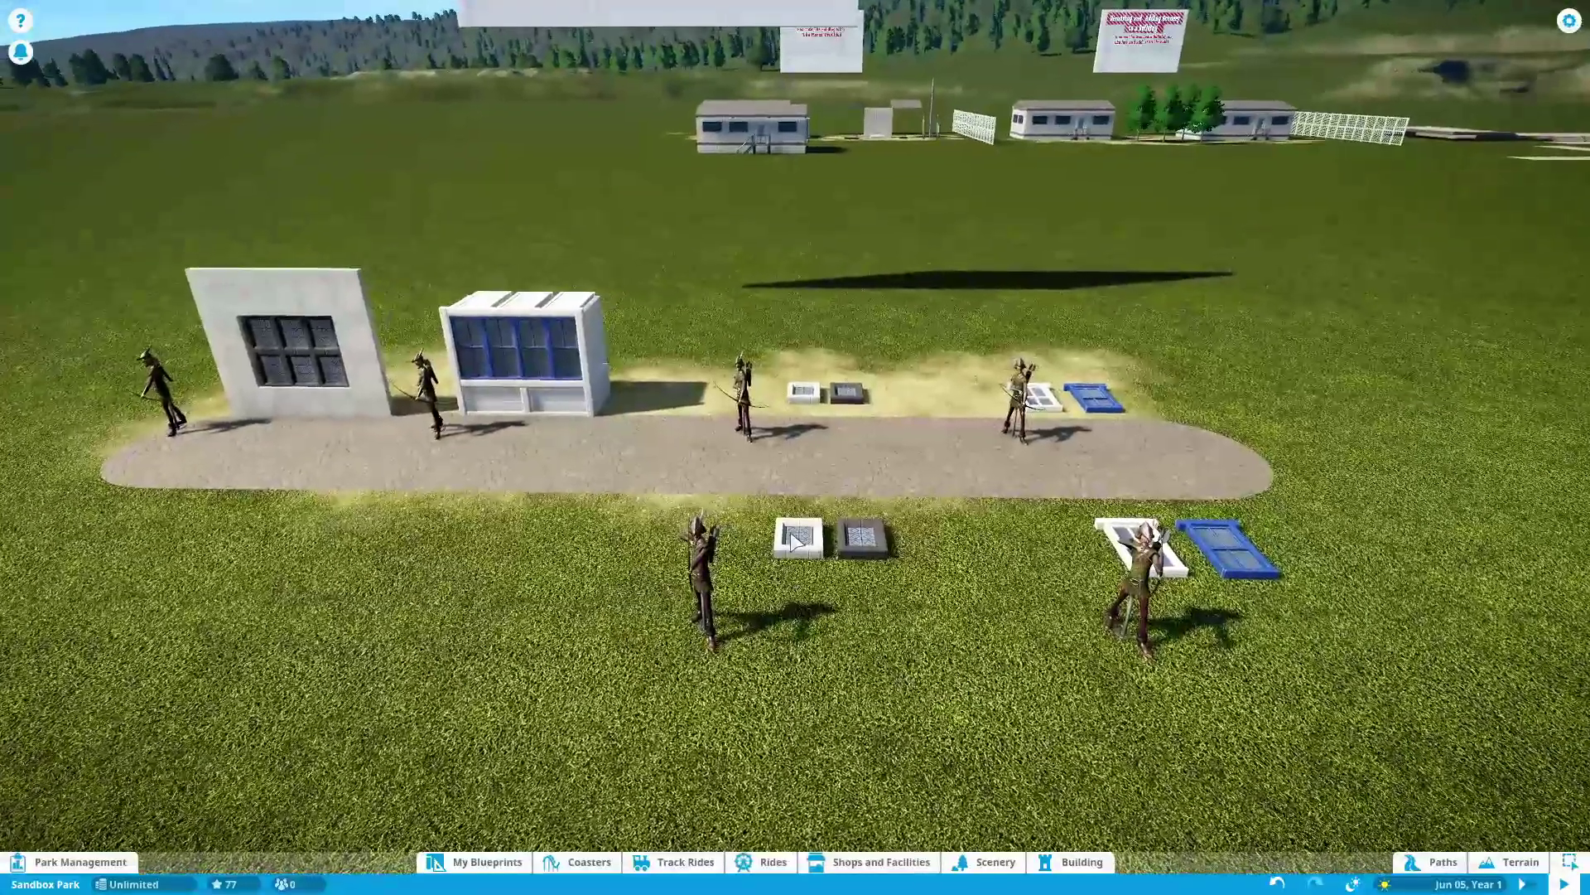
left_click(795, 540)
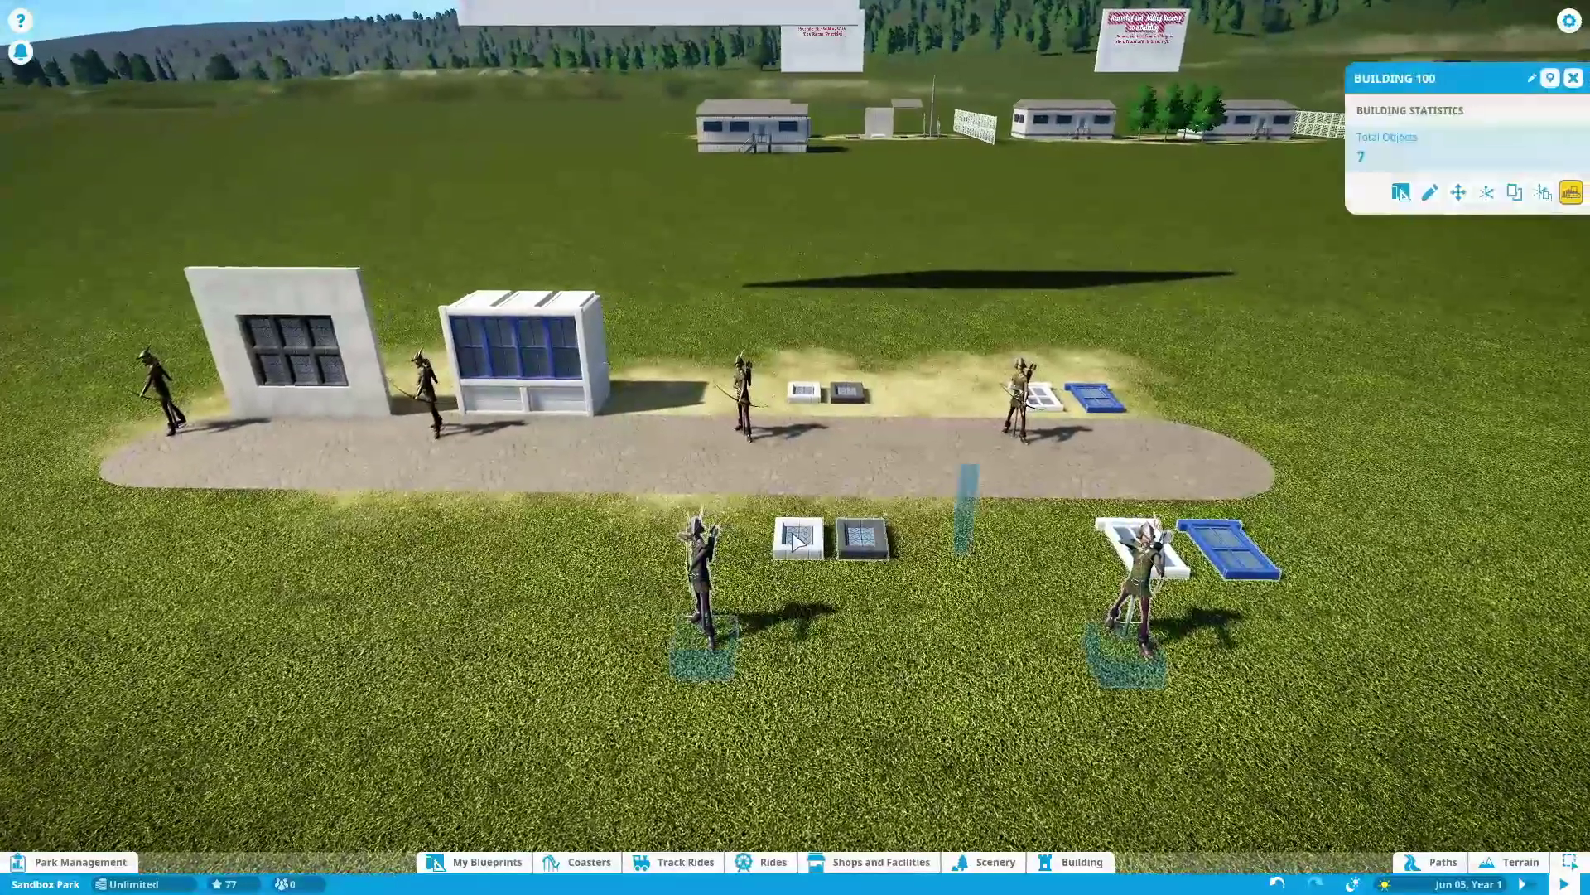
left_click(795, 543)
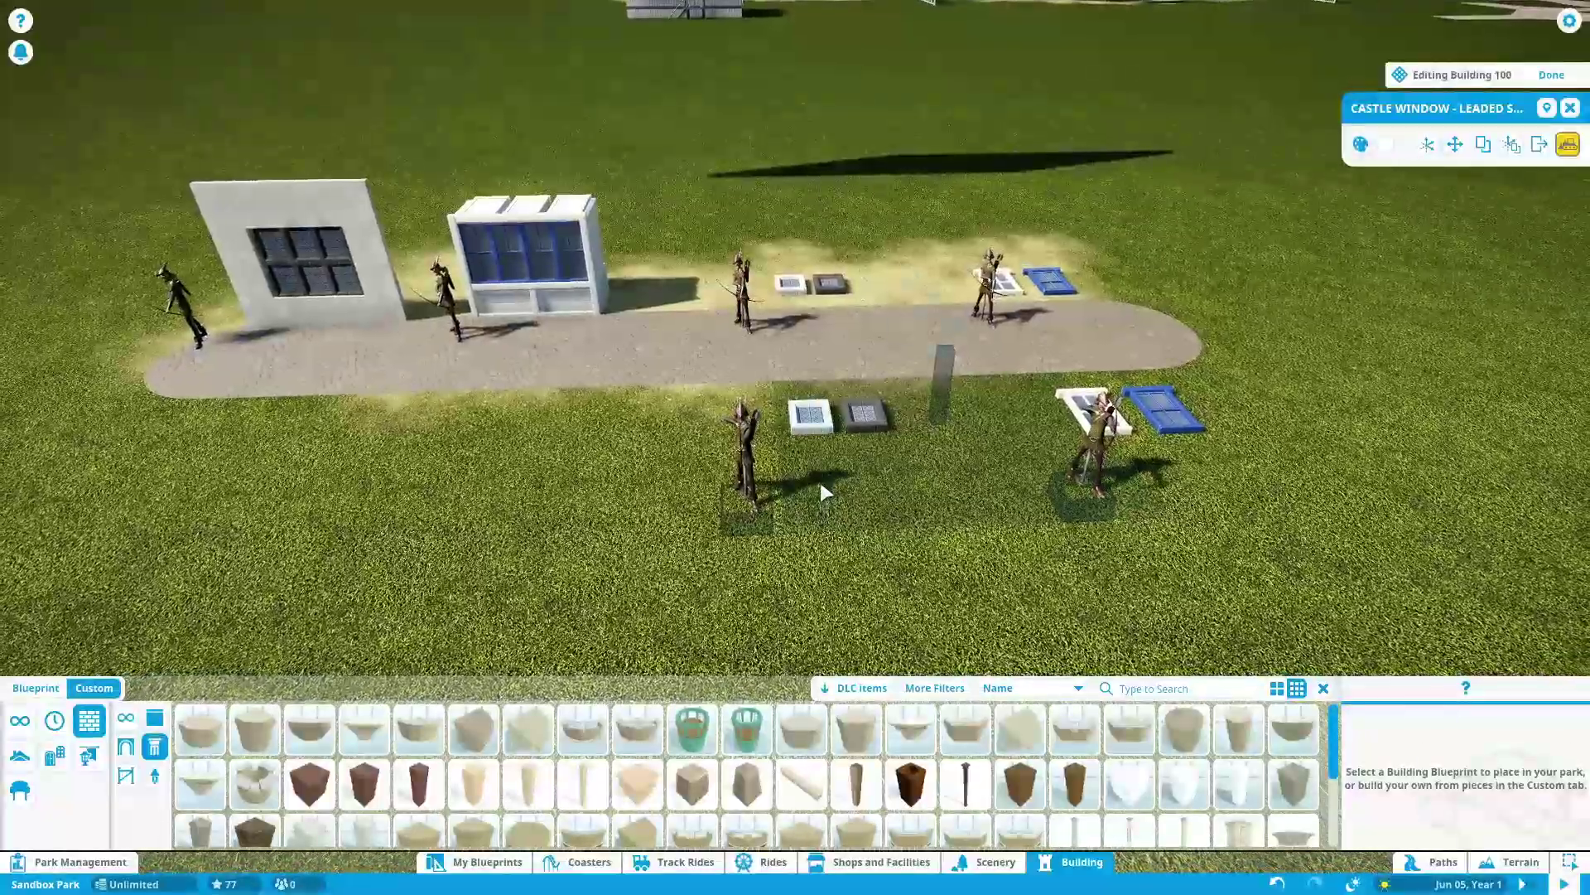
key("x")
left_click_drag(818, 472, 859, 673)
scroll(860, 672, "up", 5)
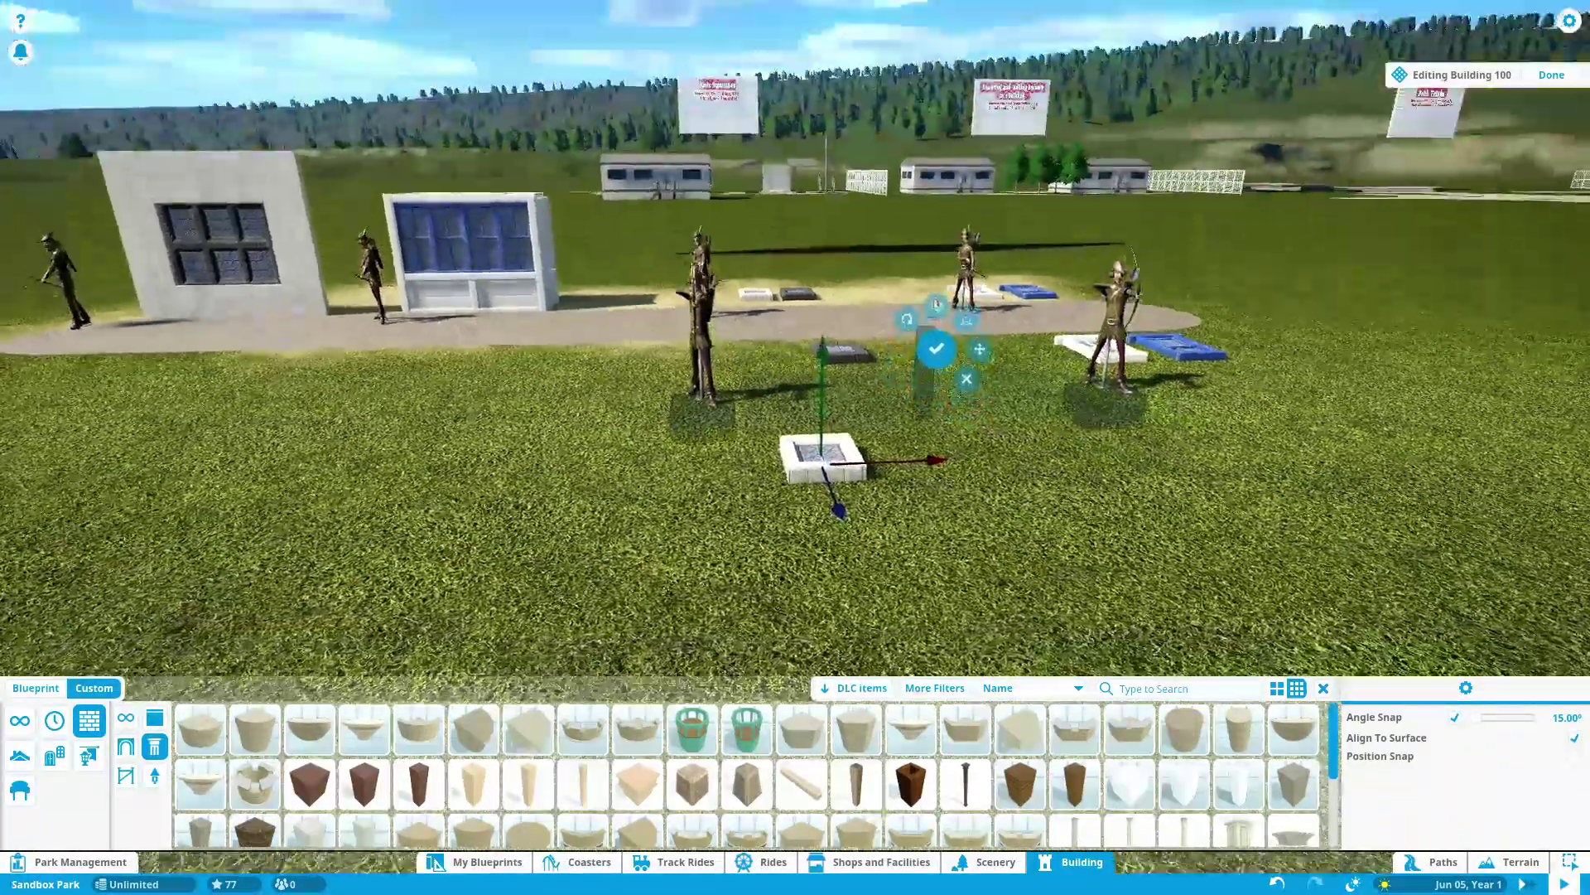
scroll(977, 611, "up", 4)
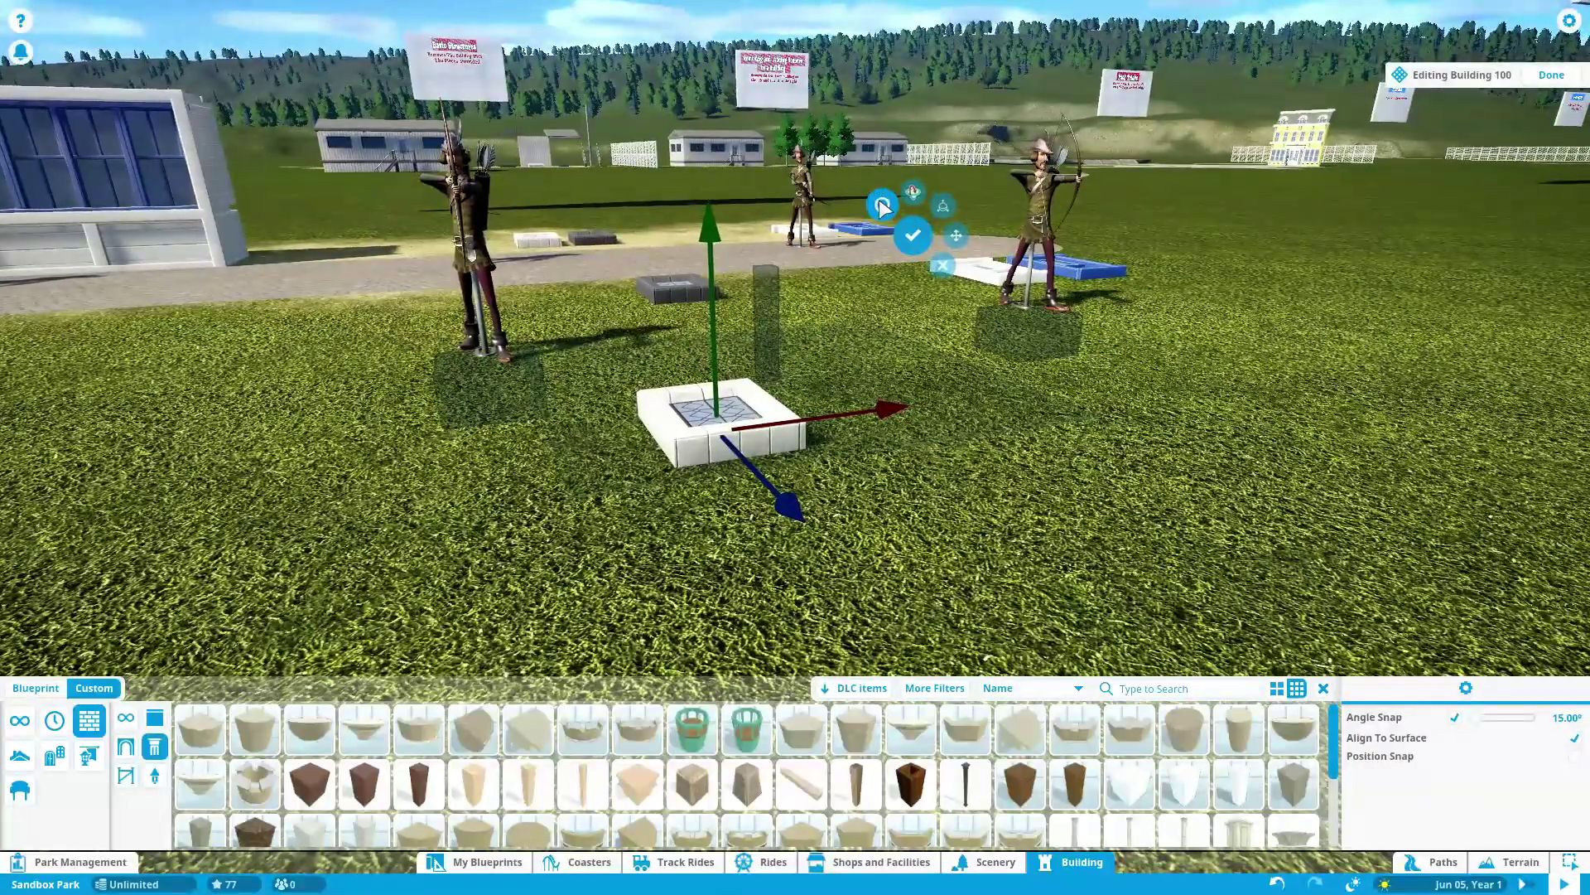
- Rotate the white castle window upright, raise it to stand on the grass, and place it
left_click(878, 211)
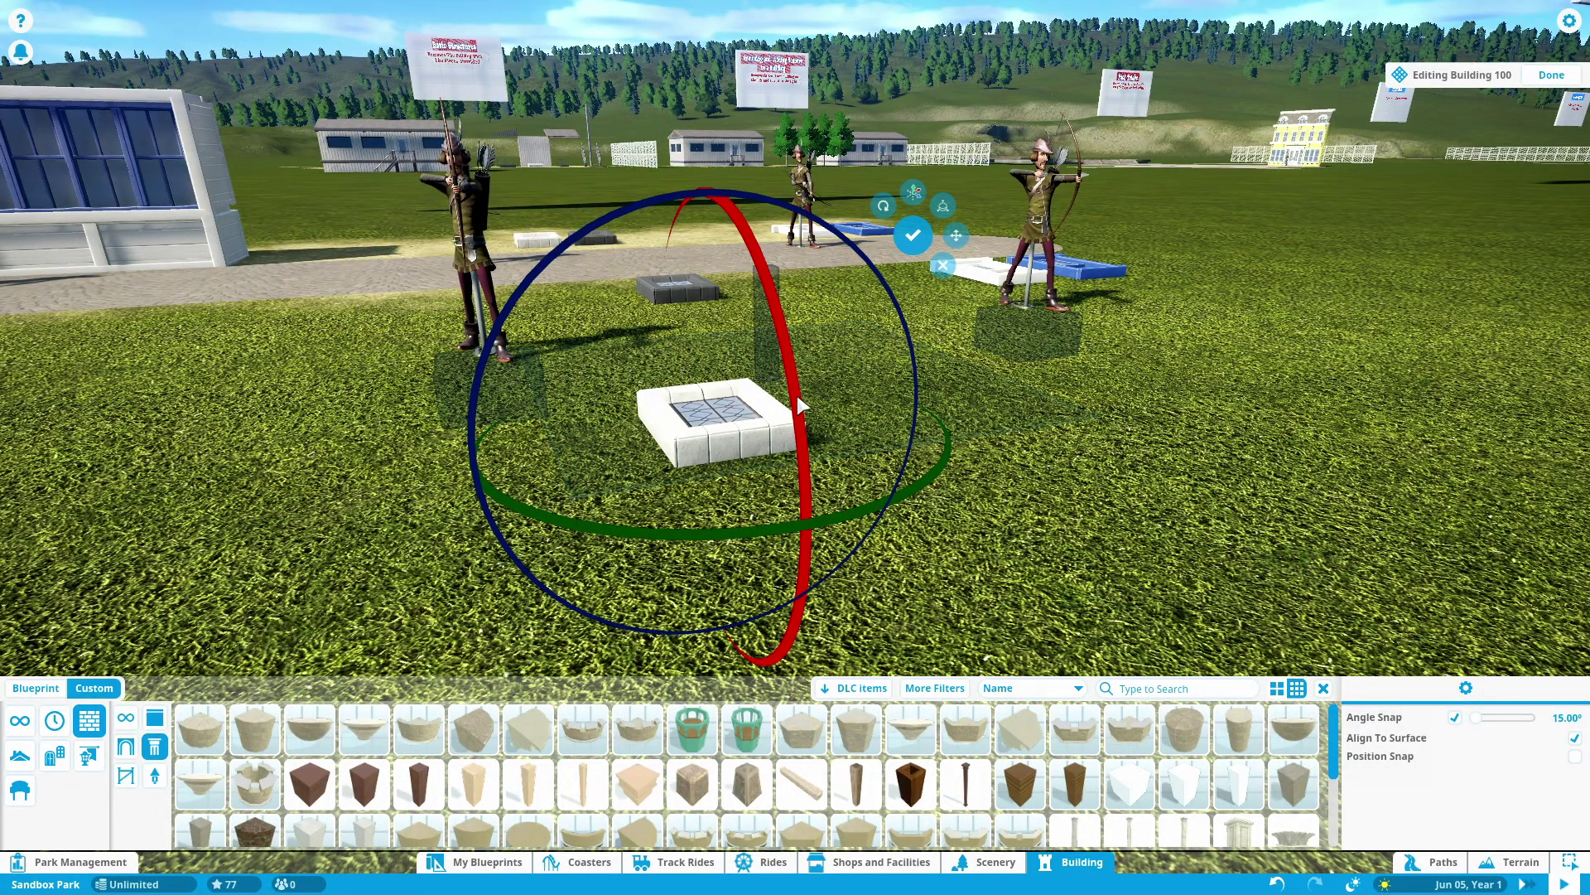
left_click_drag(793, 404, 732, 297)
key("x")
left_click_drag(712, 356, 721, 279)
left_click_drag(916, 363, 1045, 374)
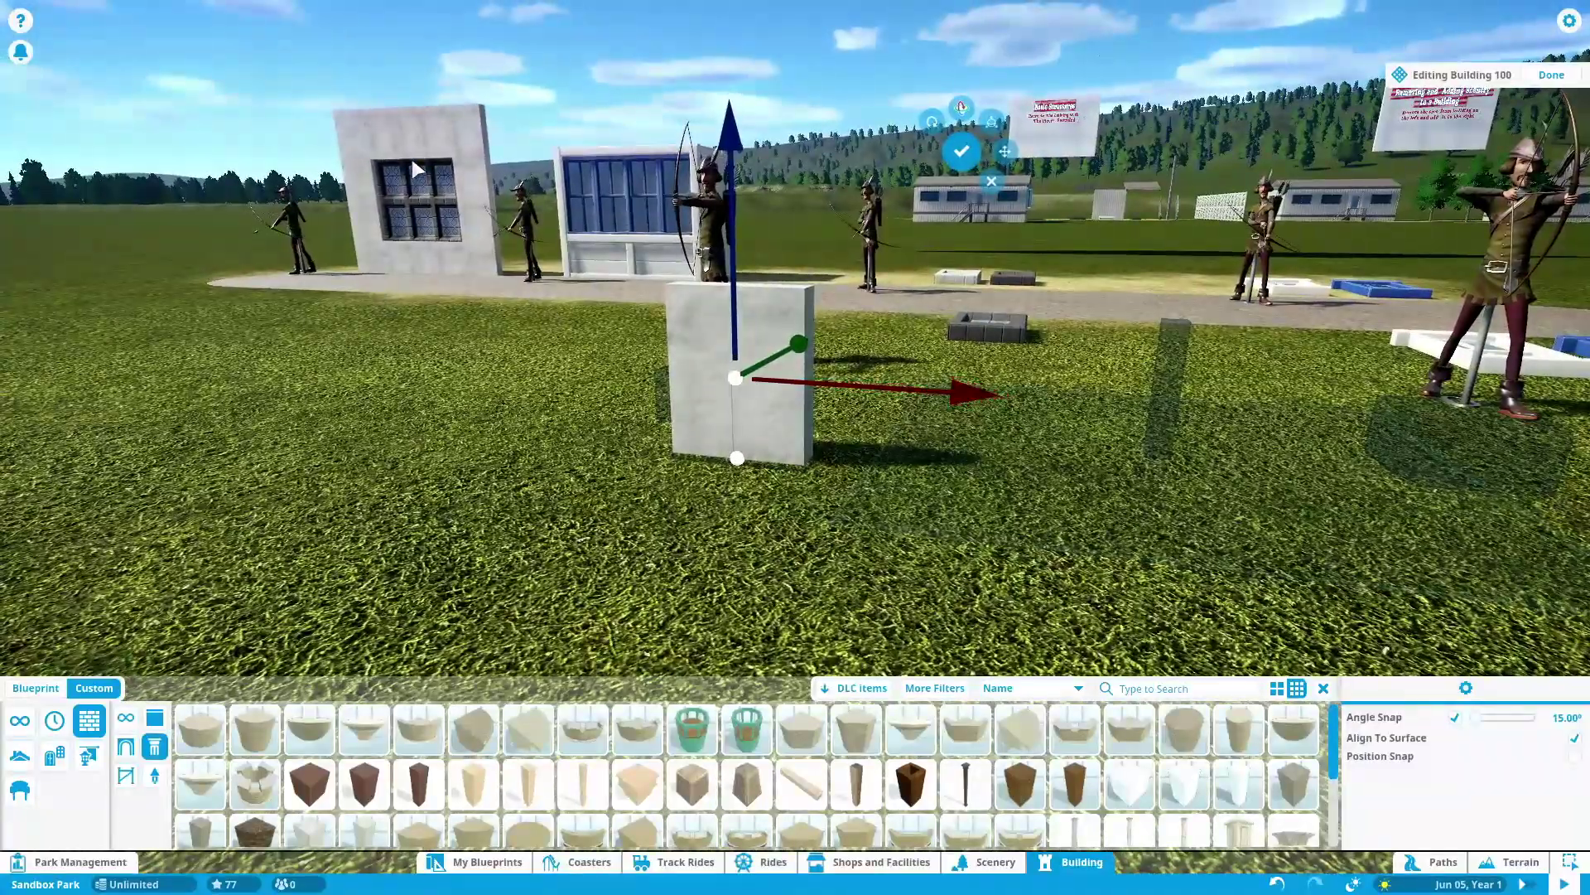
left_click_drag(733, 477, 788, 481)
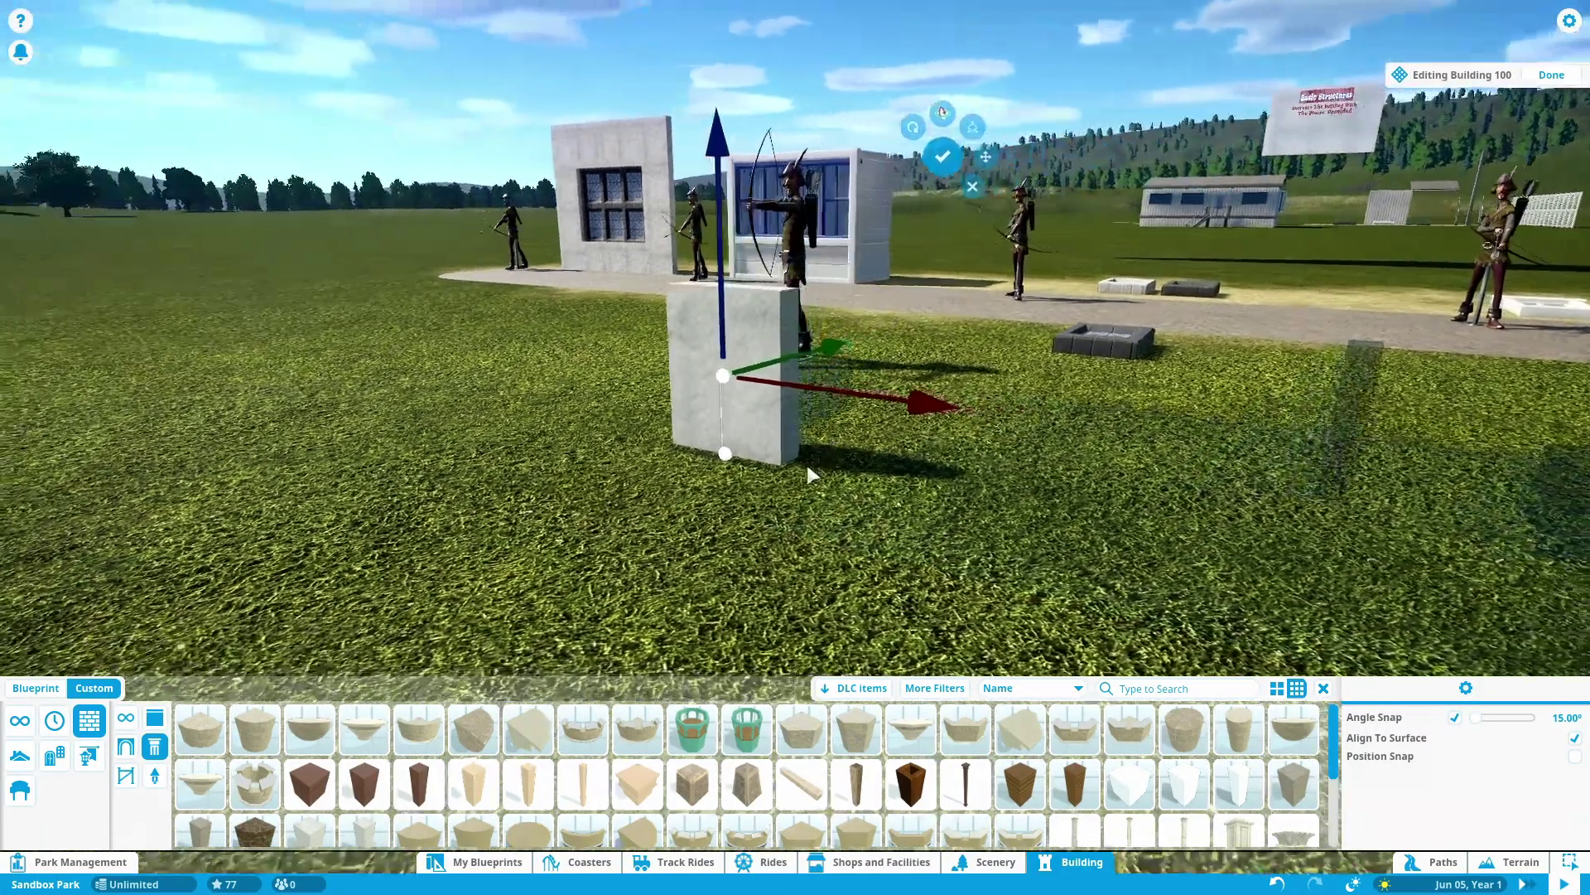
left_click(768, 500)
left_click_drag(811, 351, 740, 518)
left_click(884, 453)
left_click(741, 520)
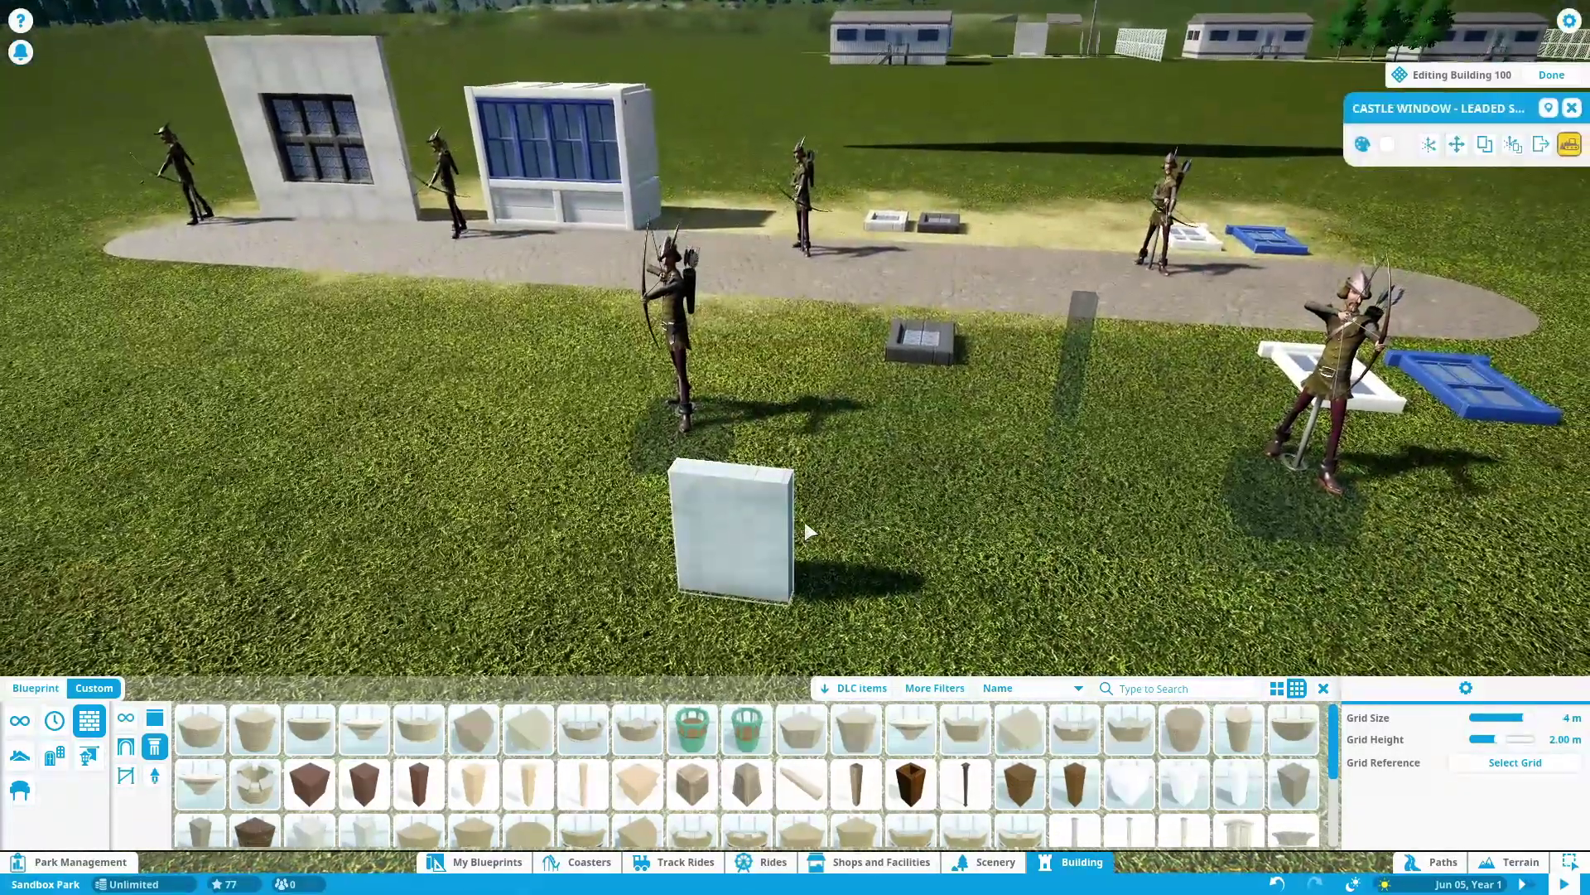
key("ctrl+x")
left_click_drag(777, 455, 945, 255)
left_click_drag(941, 348, 431, 141)
key("x")
key("Tab")
left_click_drag(530, 207, 893, 278)
left_click_drag(724, 69, 1166, 419)
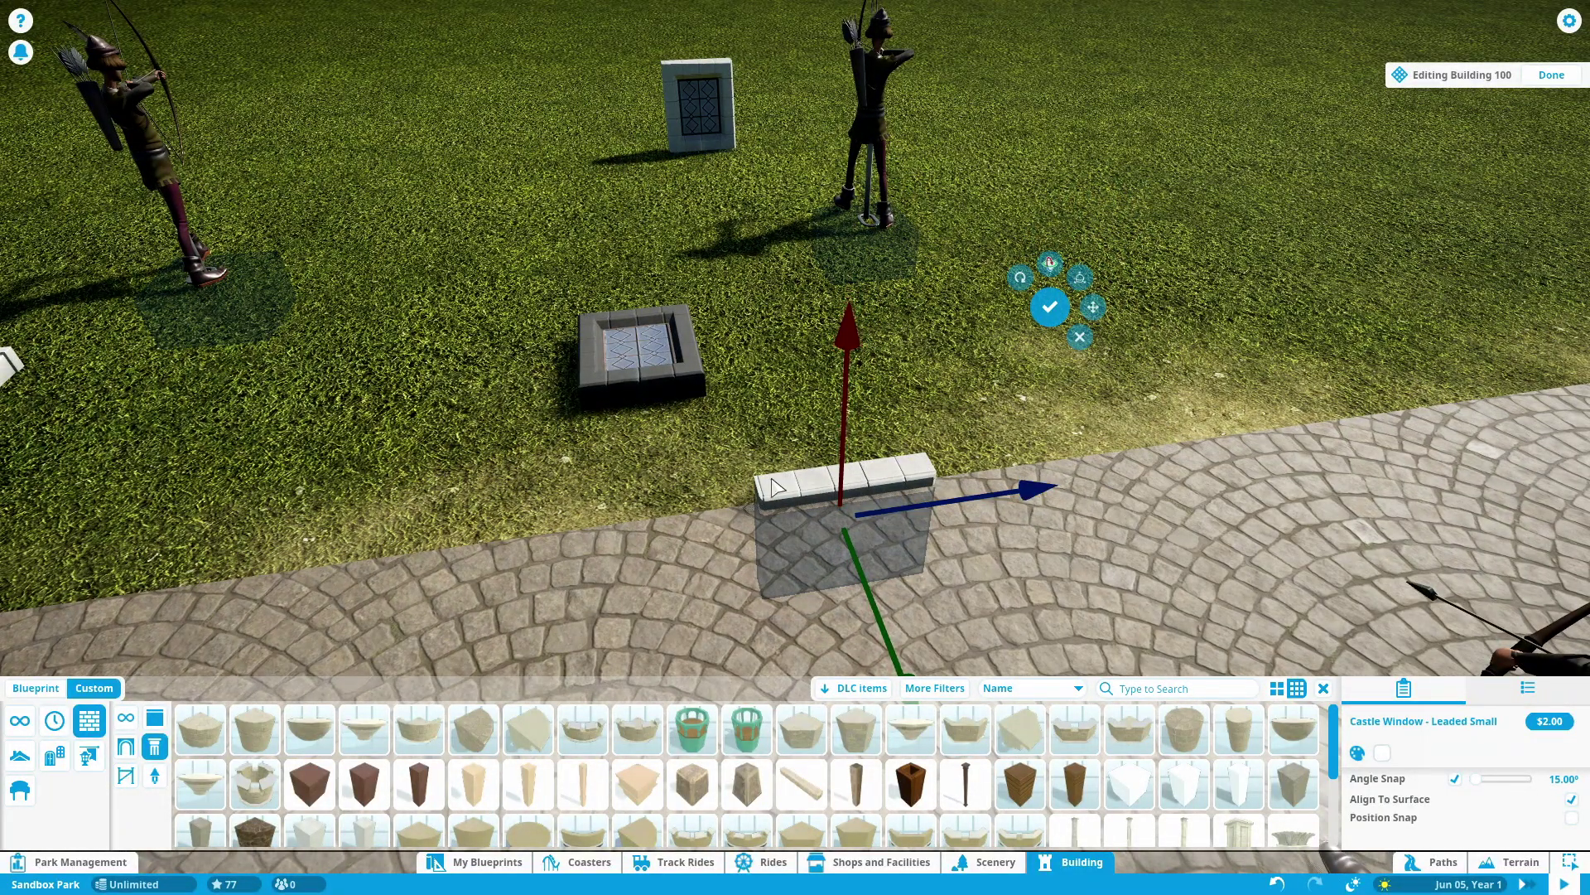
left_click(1080, 337)
- Duplicate the upright white castle window and raise the copy to sit above the original
left_click_drag(668, 415, 918, 569)
left_click(802, 511)
key("x")
key("d")
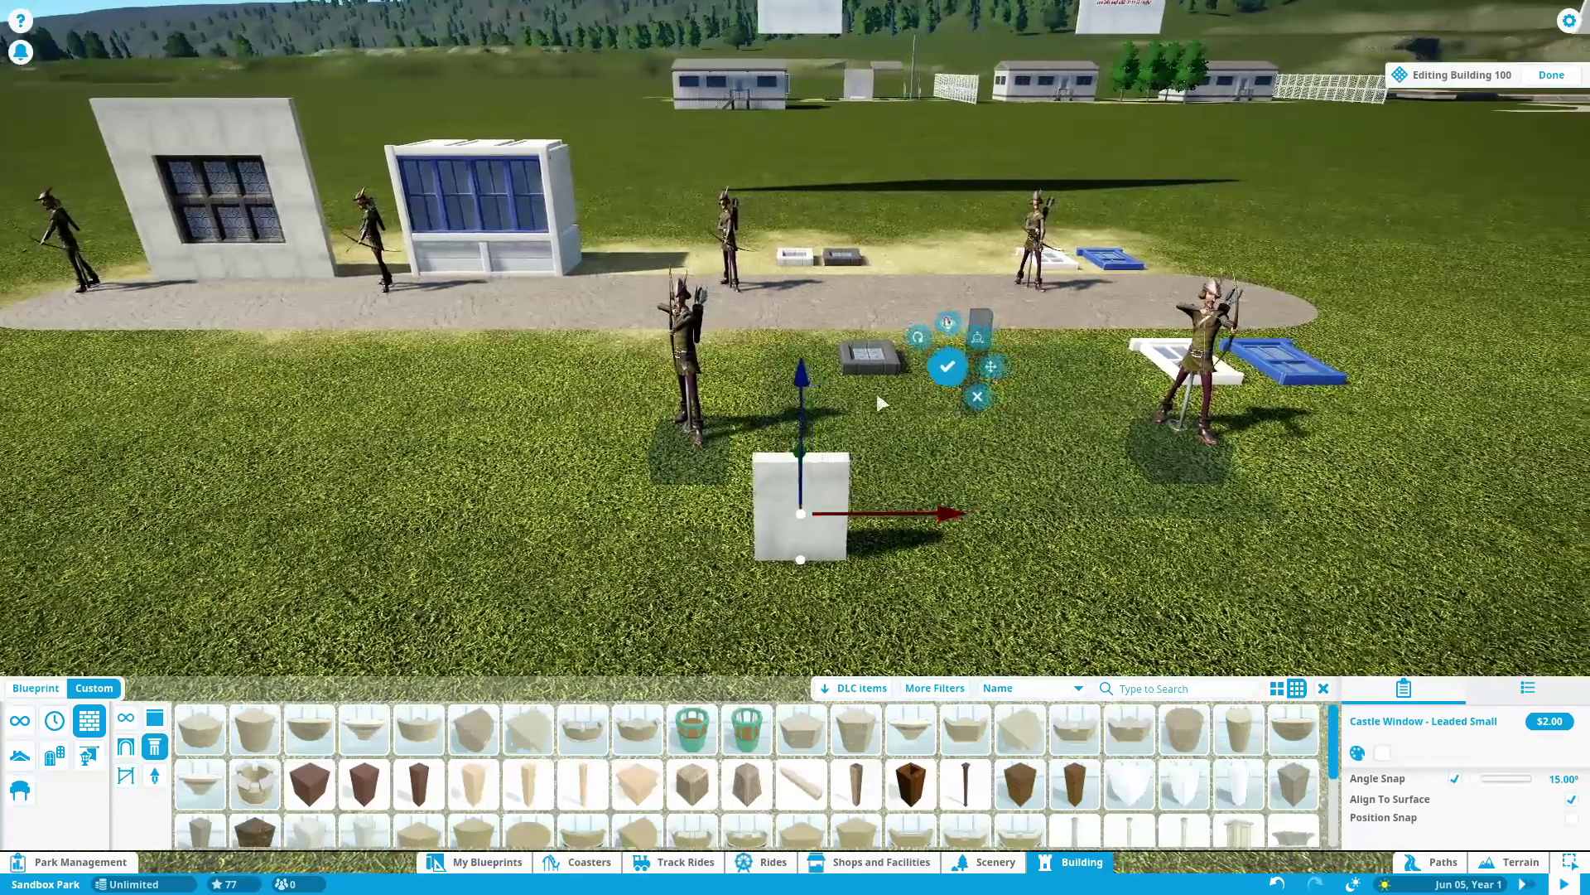
left_click_drag(795, 373, 803, 253)
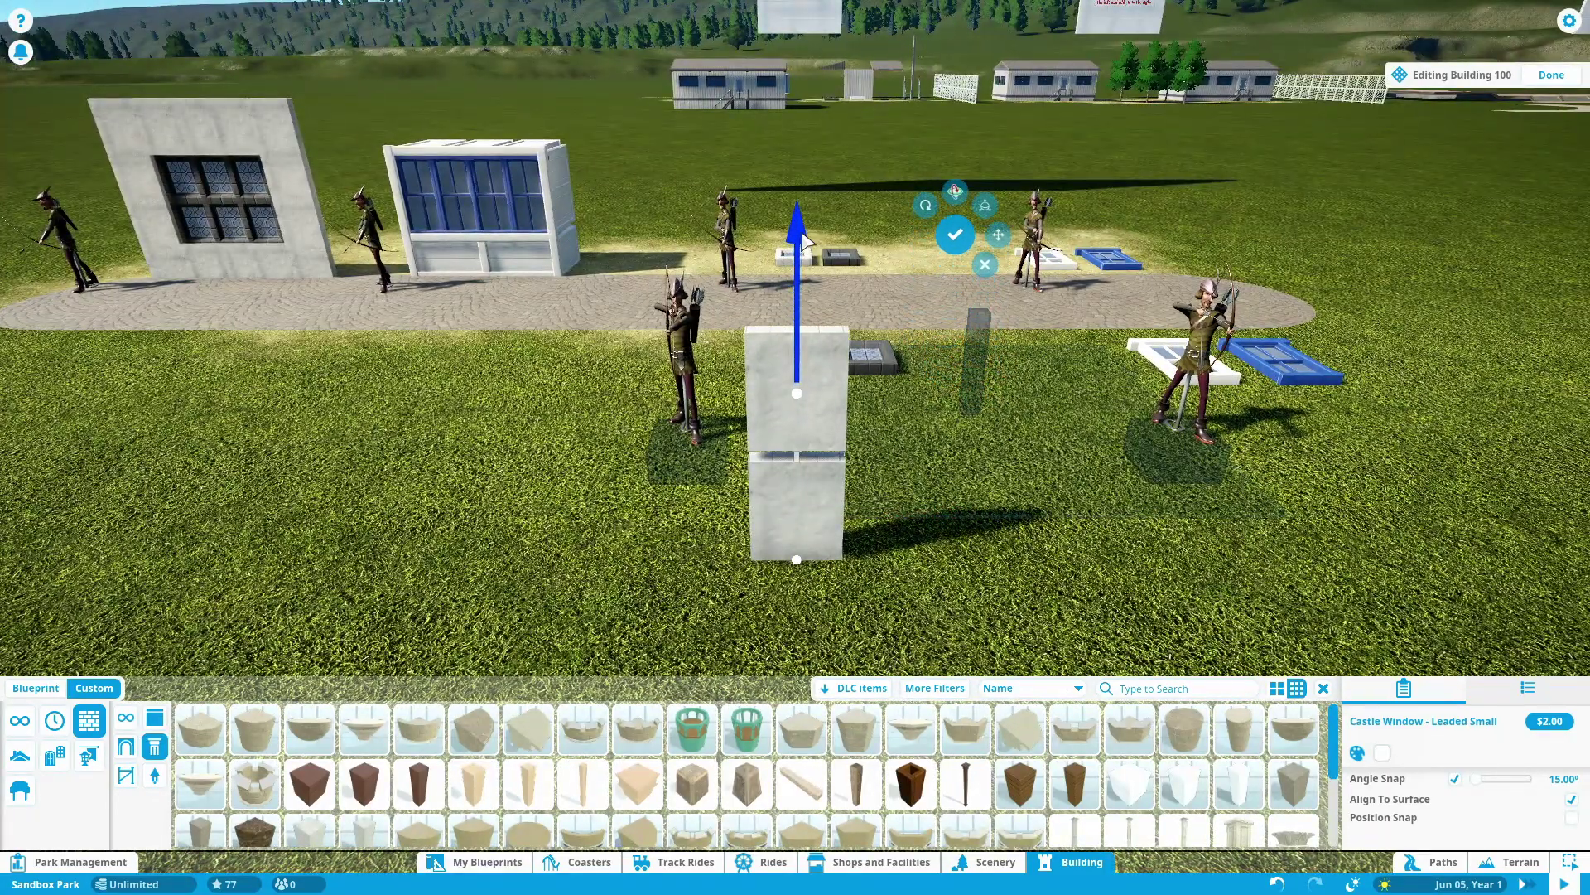
- Turn the upper copy 180 degrees so its leaded side faces the front, and align its depth with the block below
key("x")
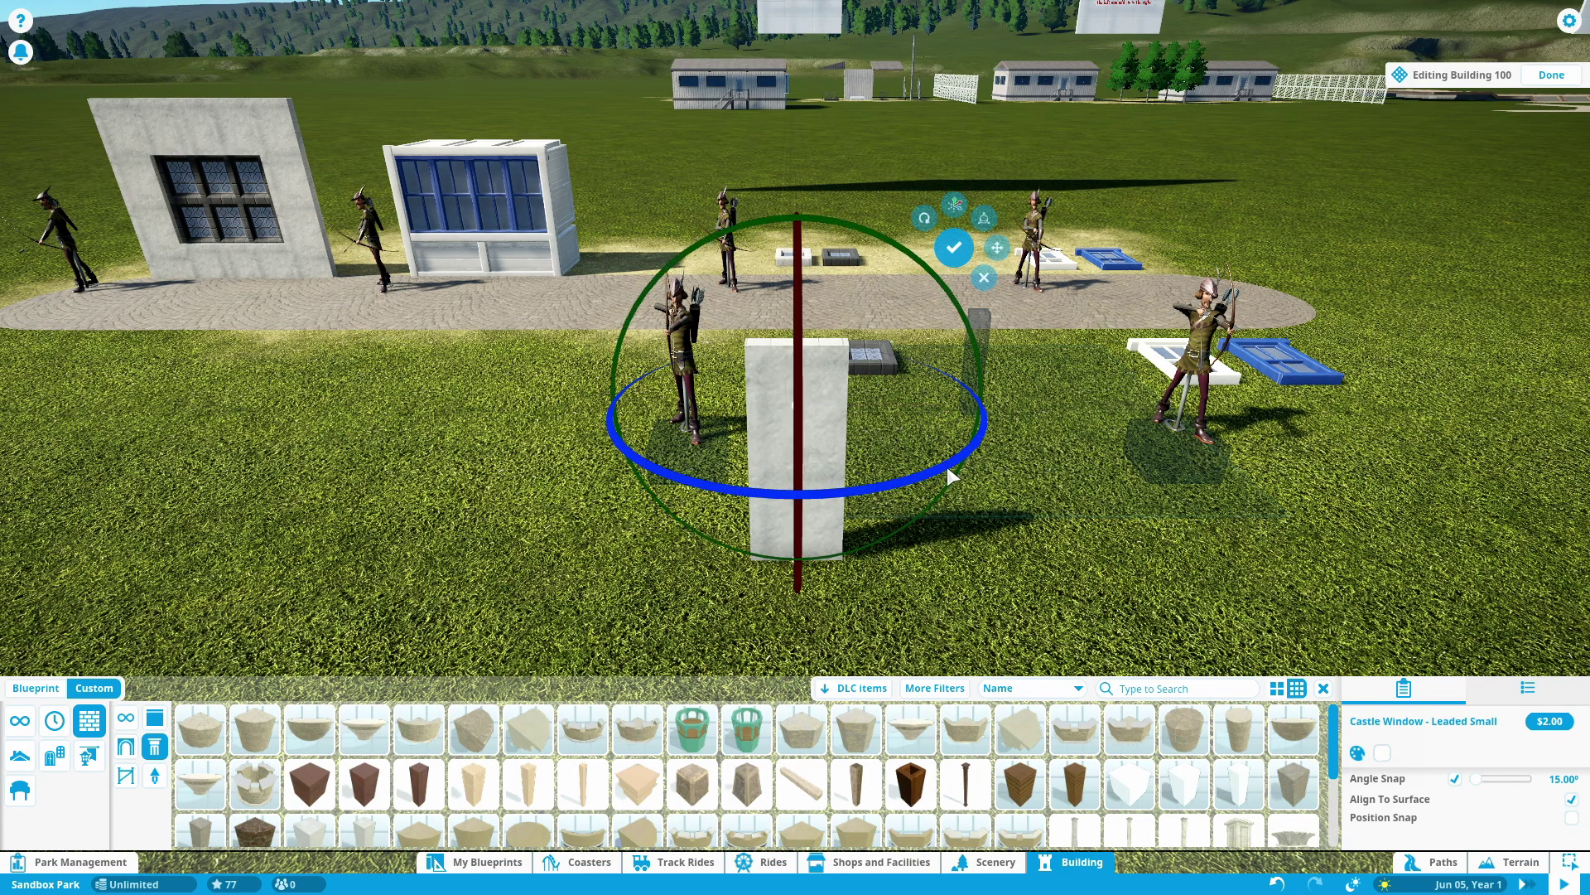
left_click_drag(941, 470, 663, 342)
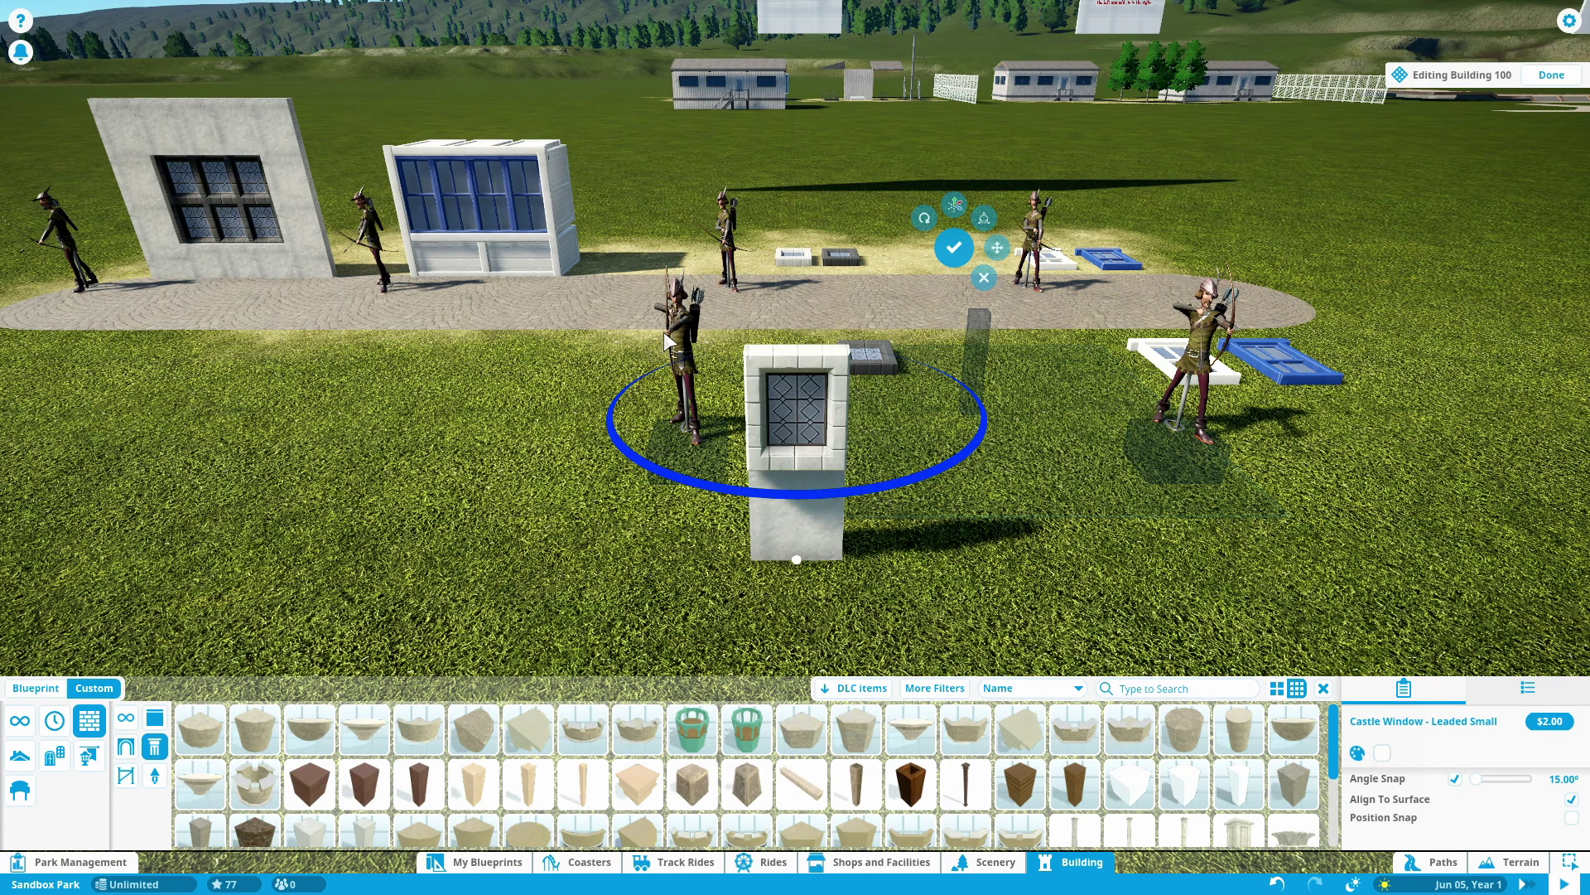
key("x")
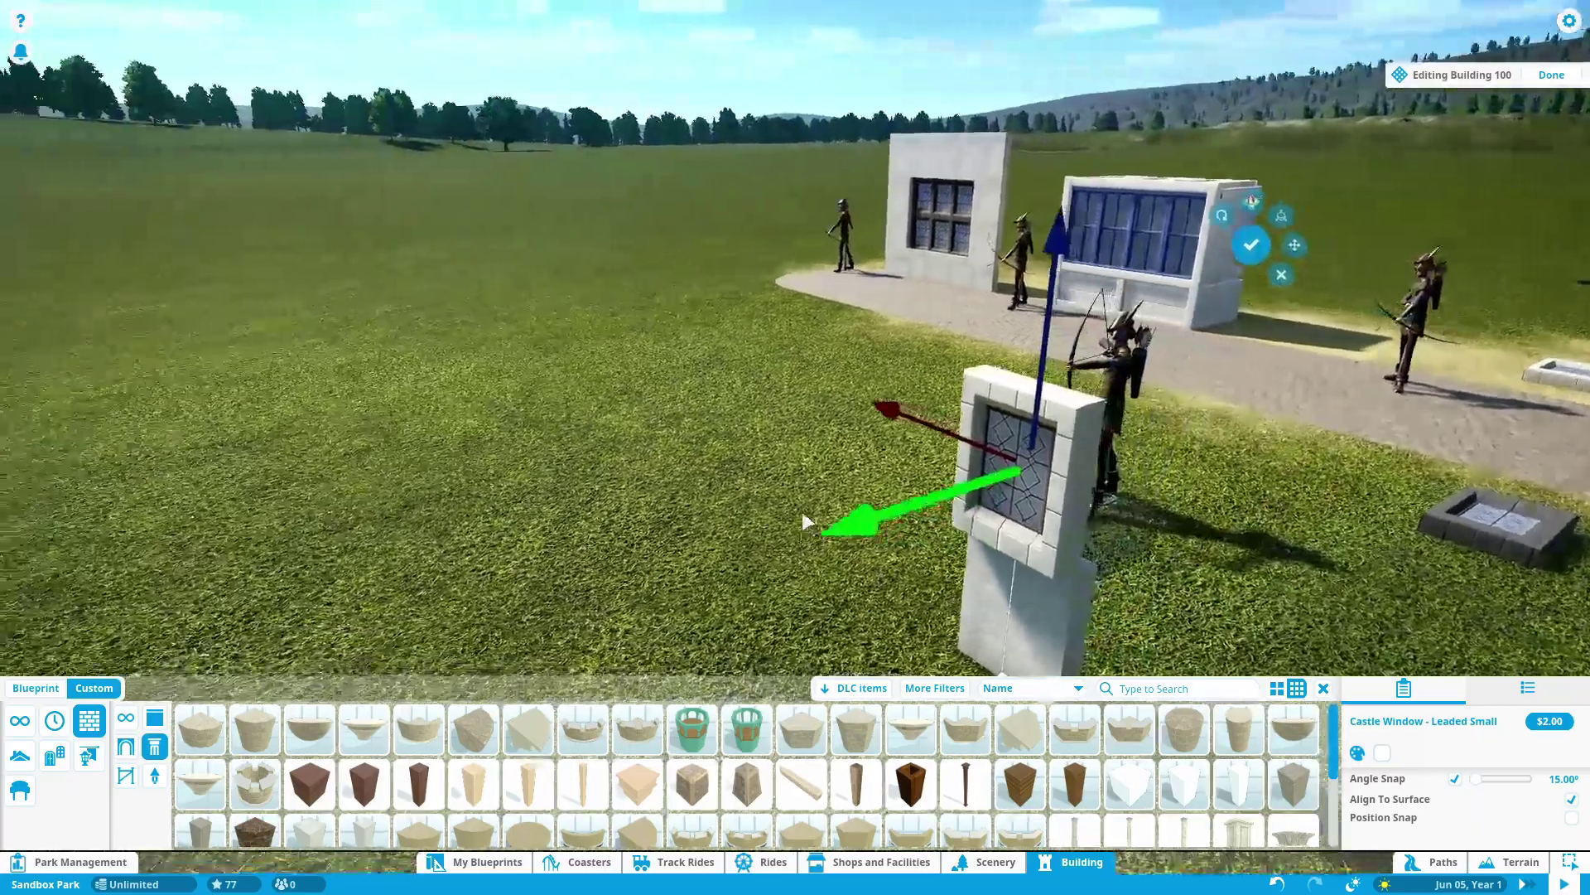
left_click_drag(807, 520, 882, 529)
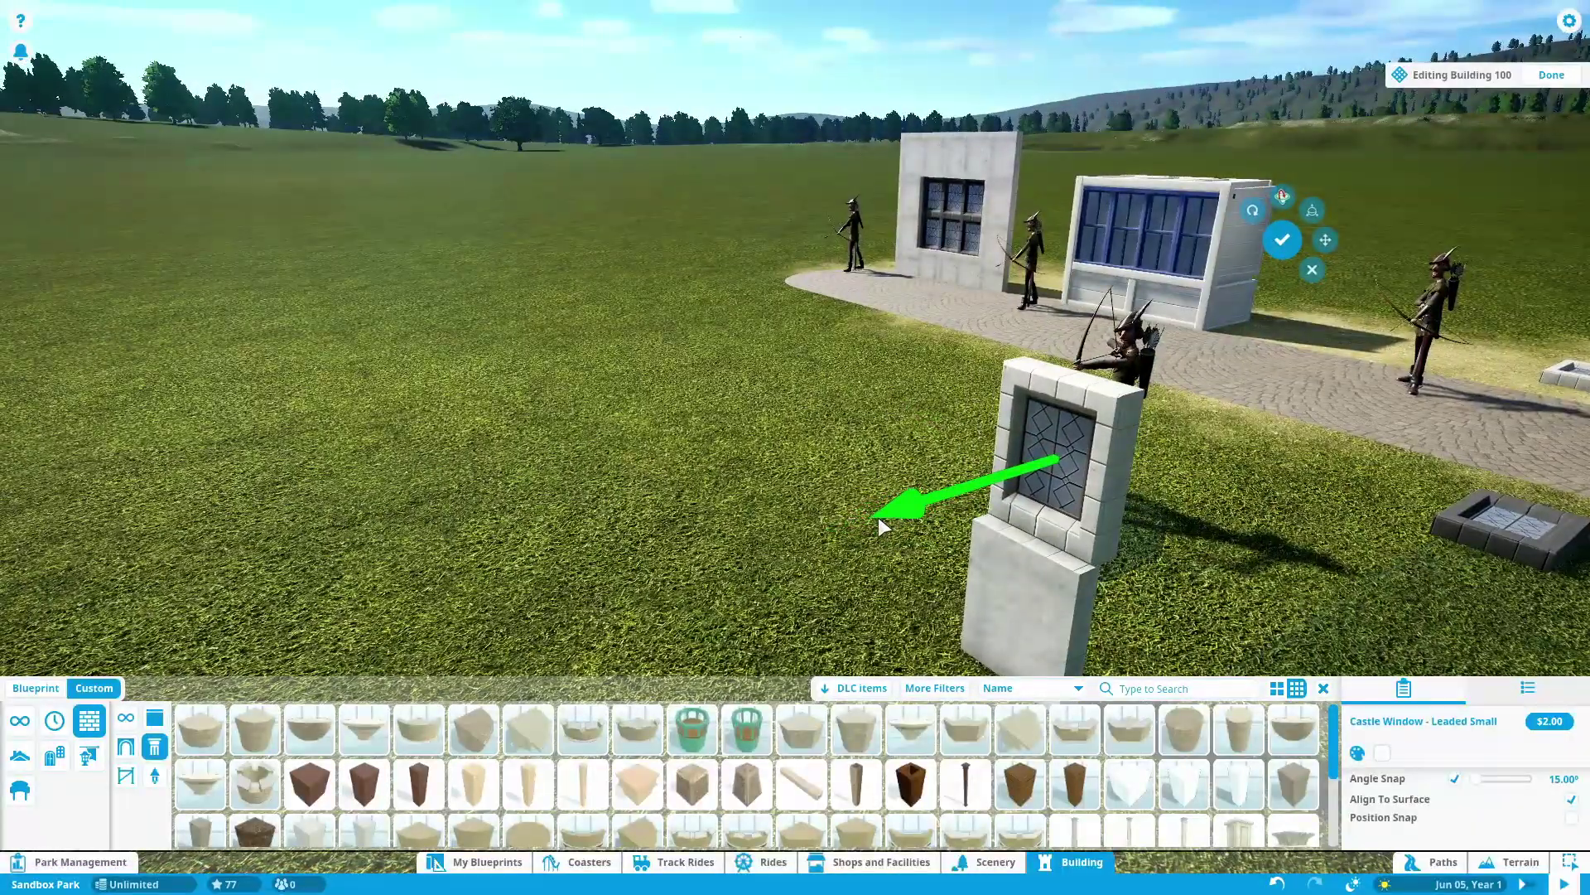
key("q")
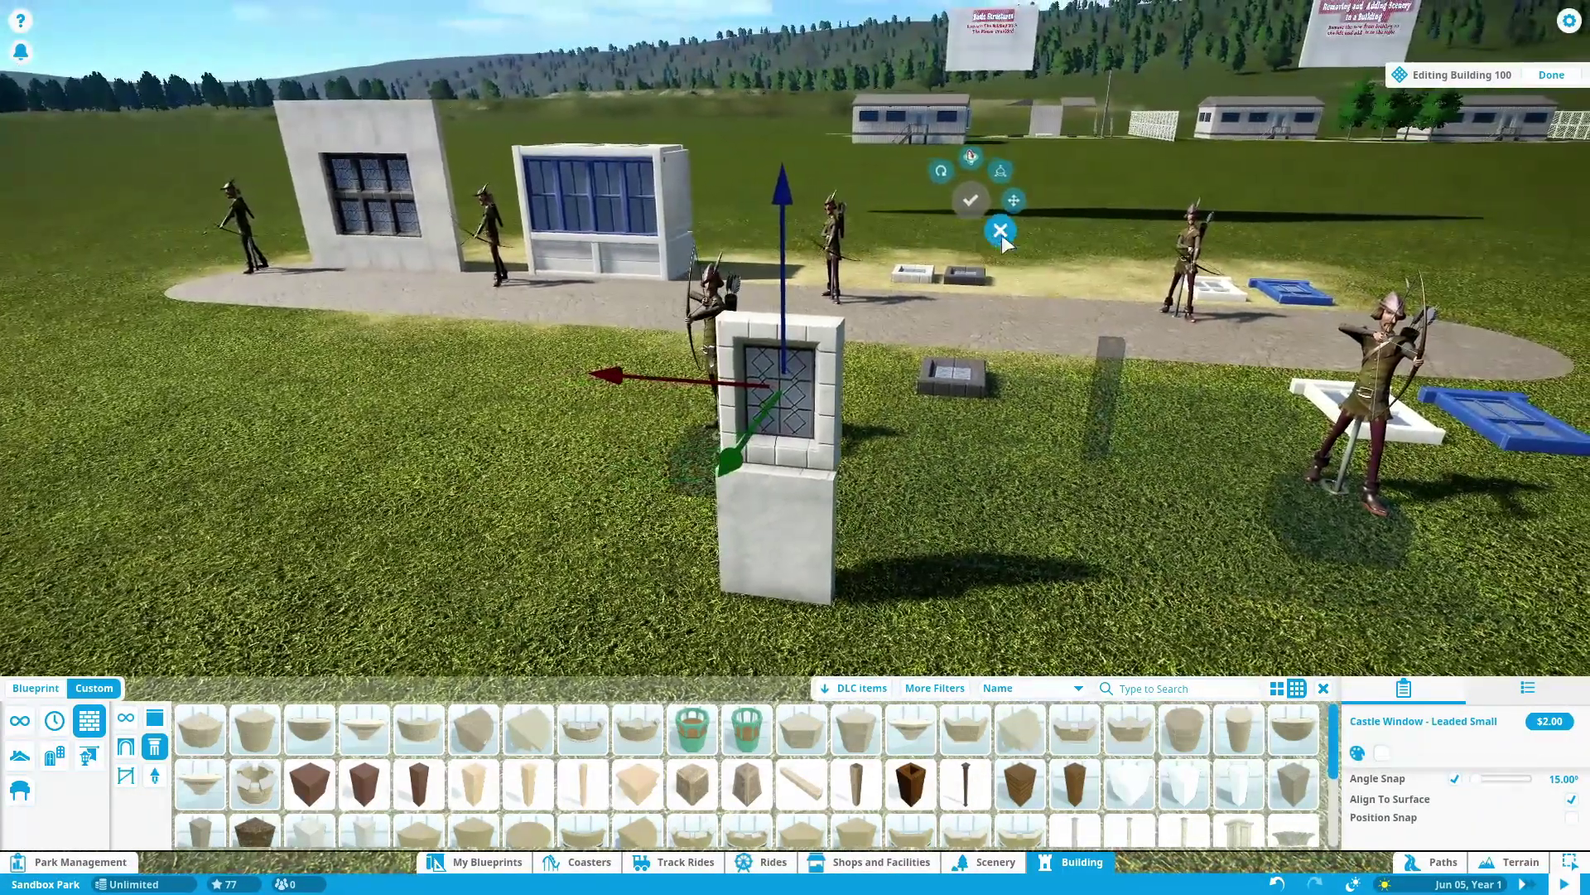
left_click(1003, 232)
key("a")
- Open the upper window's custom colour, and save the dark castle window's colour 464646 to the recent colours
left_click(901, 435)
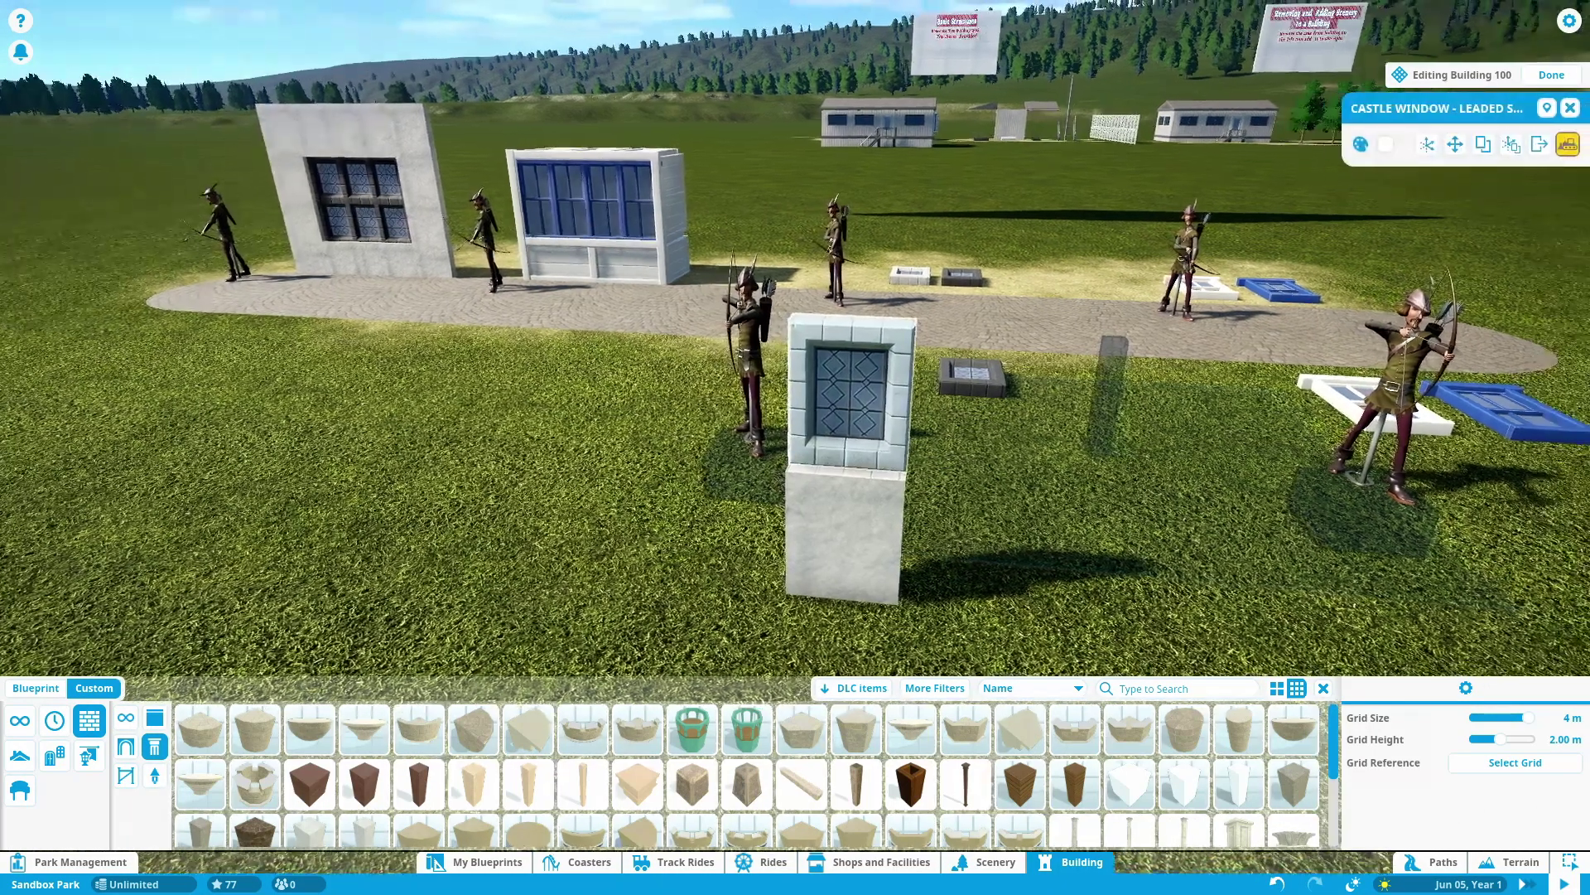
key("d")
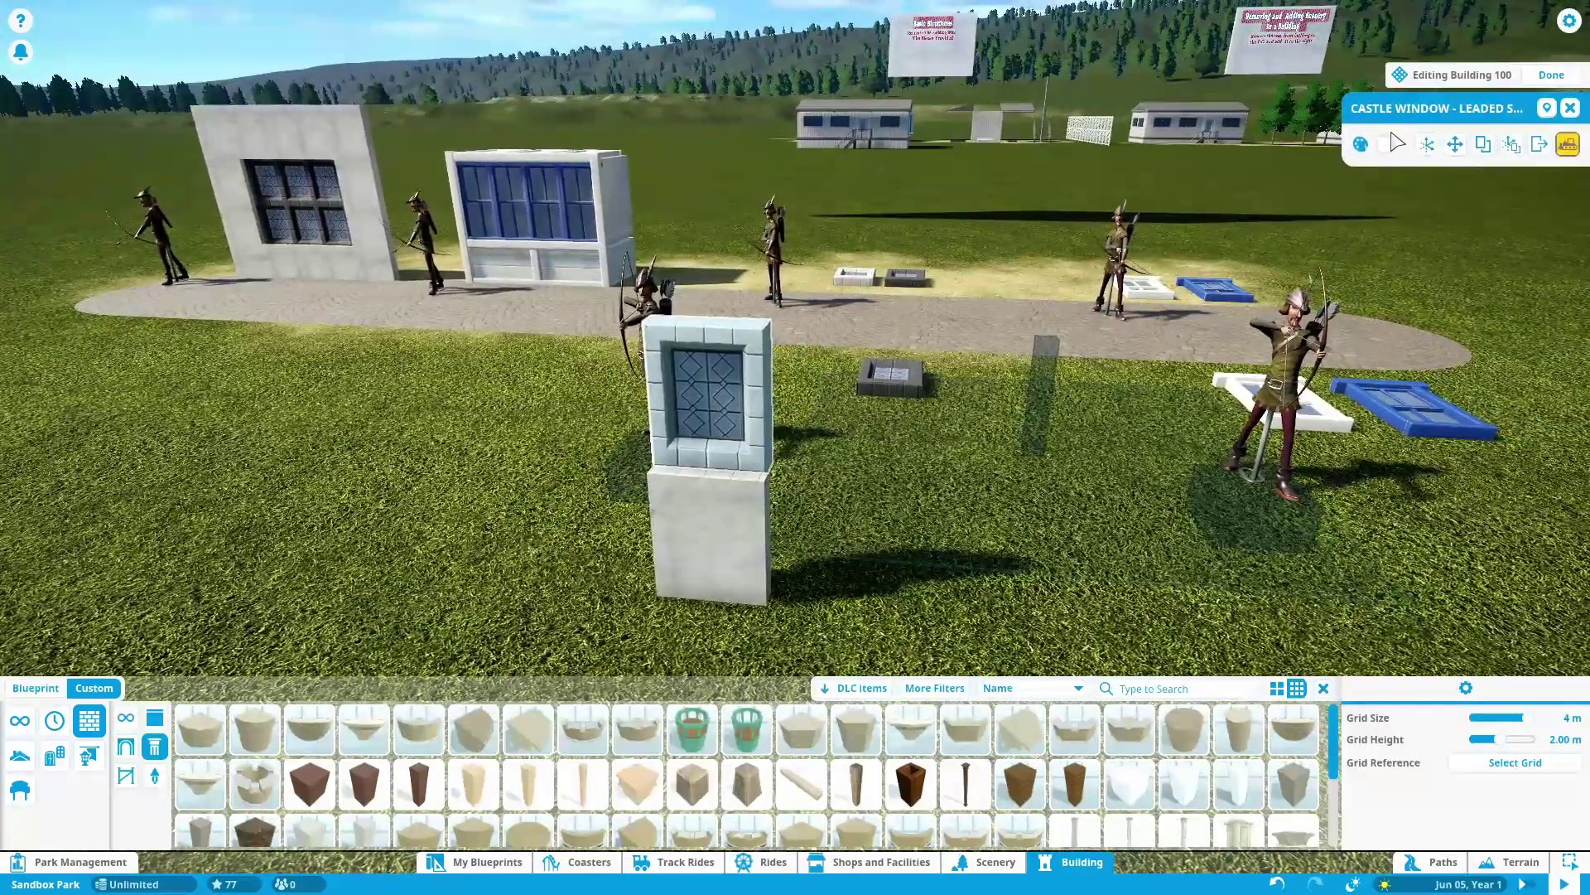
left_click(1388, 145)
left_click(1335, 176)
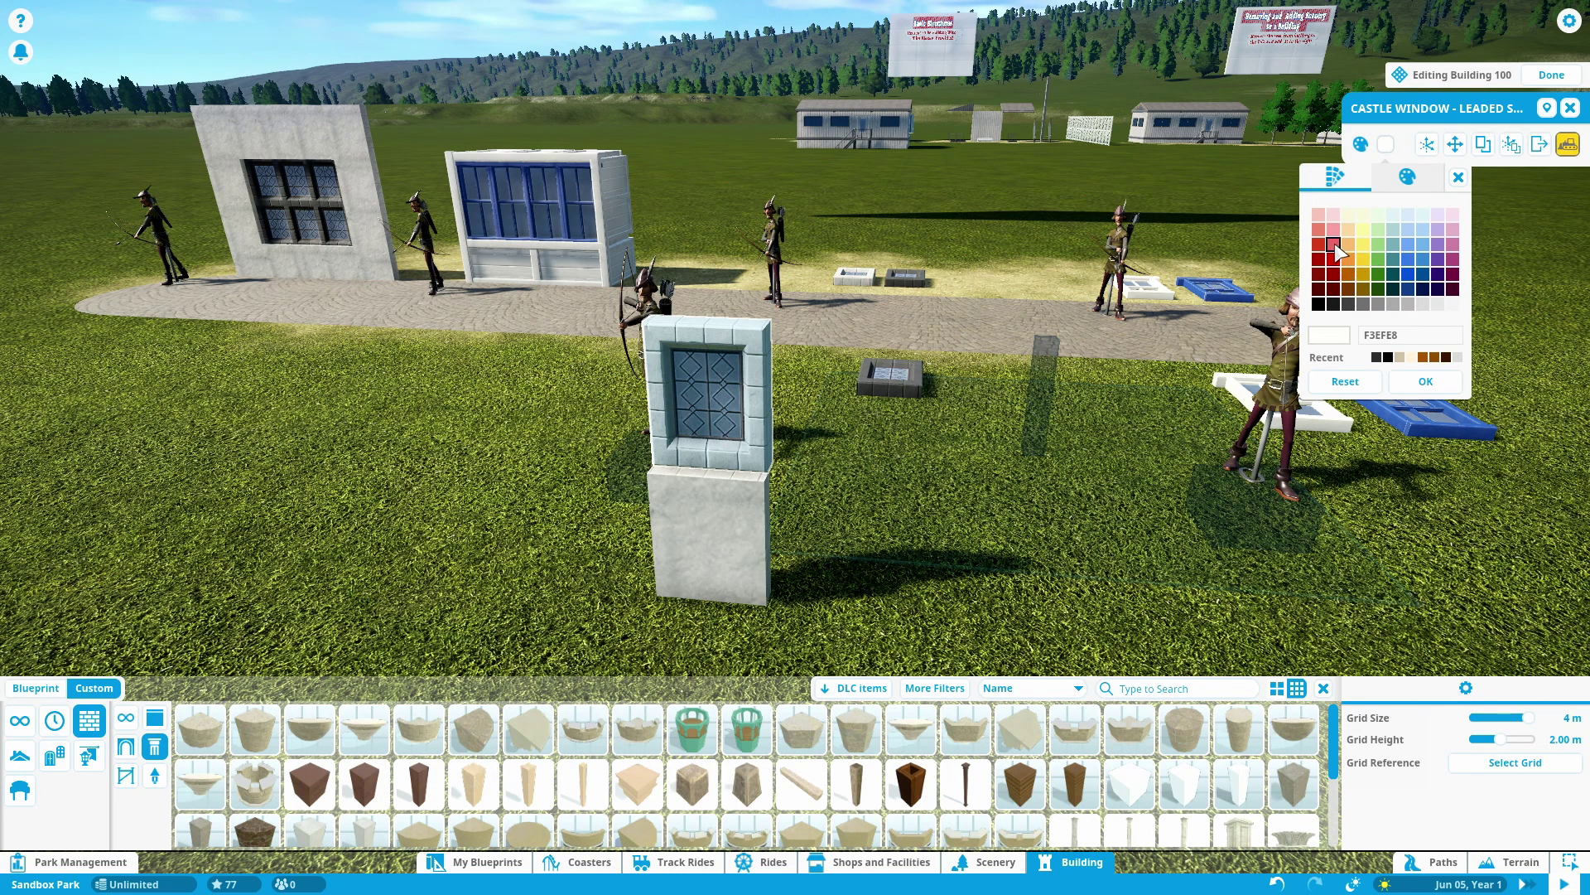
left_click(1407, 177)
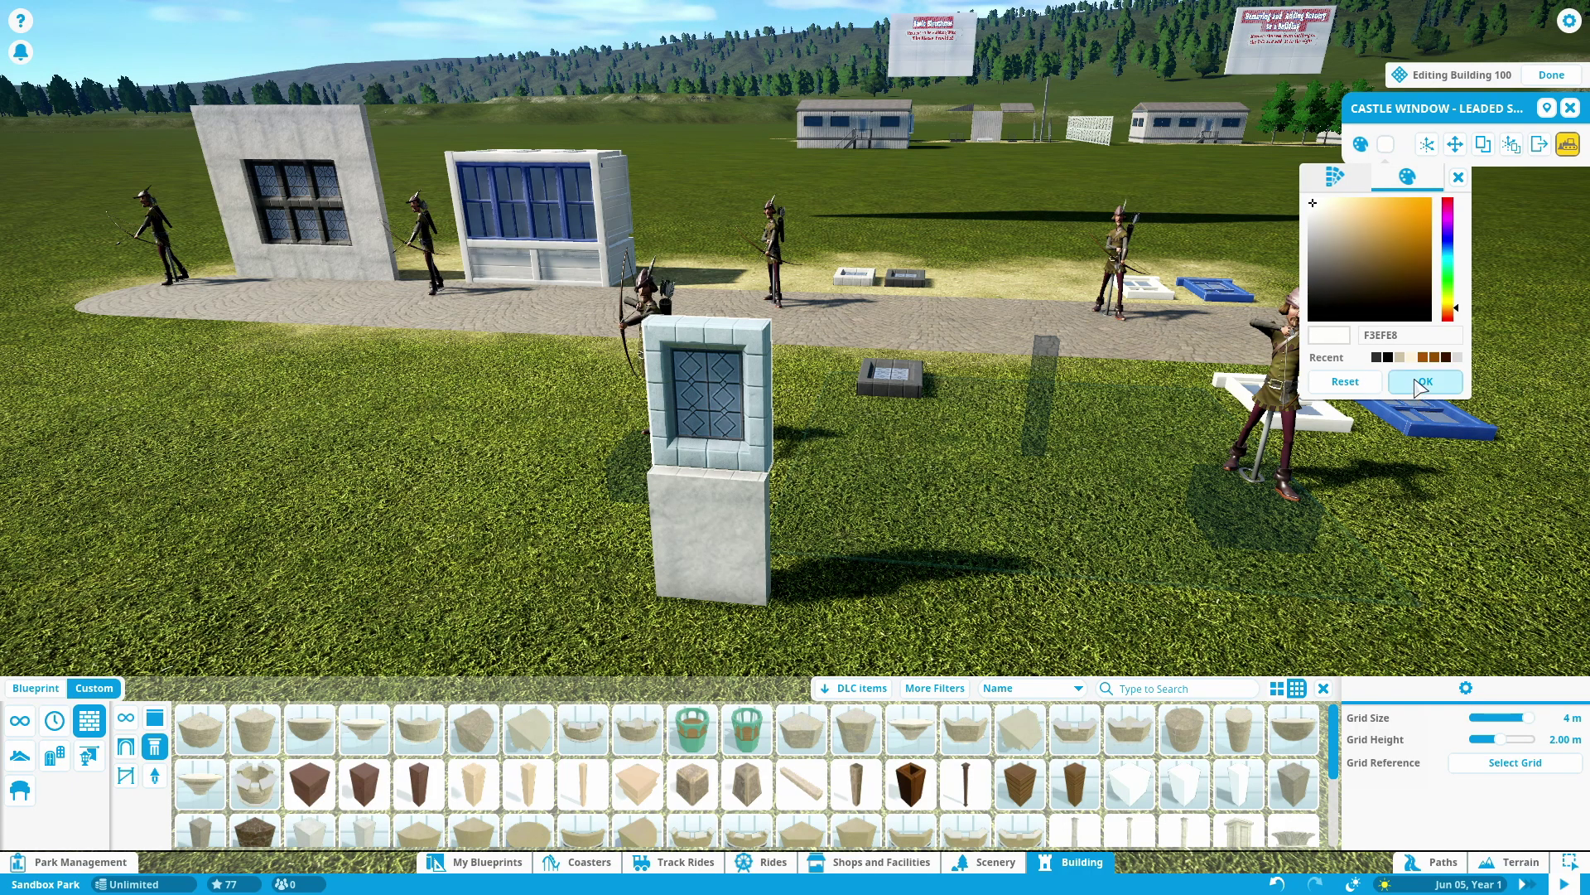
left_click(894, 381)
left_click(892, 381)
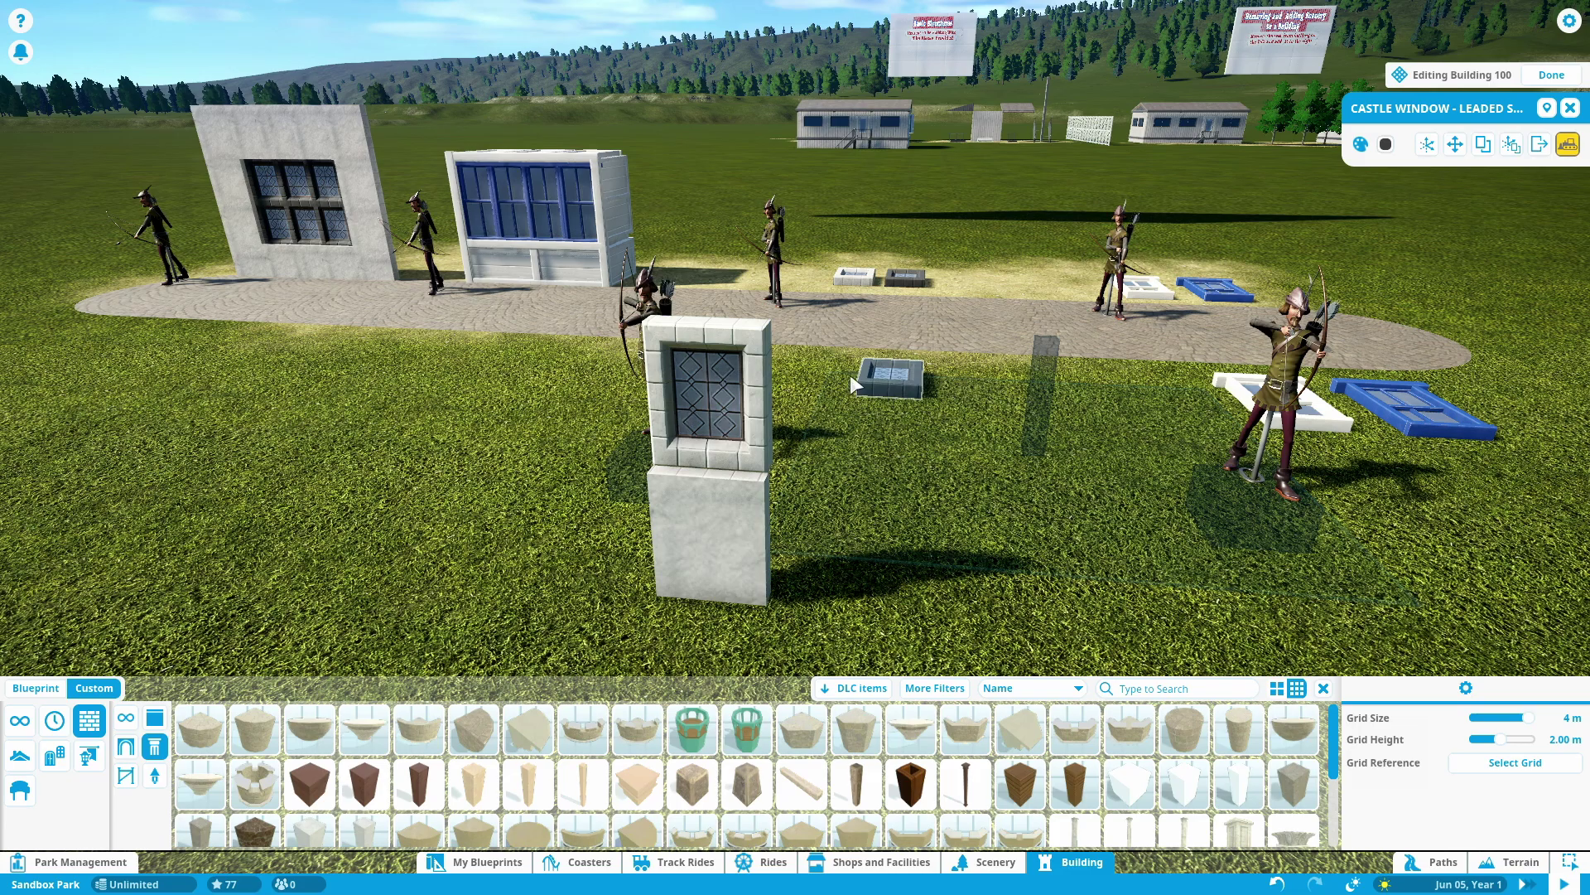
left_click(1385, 145)
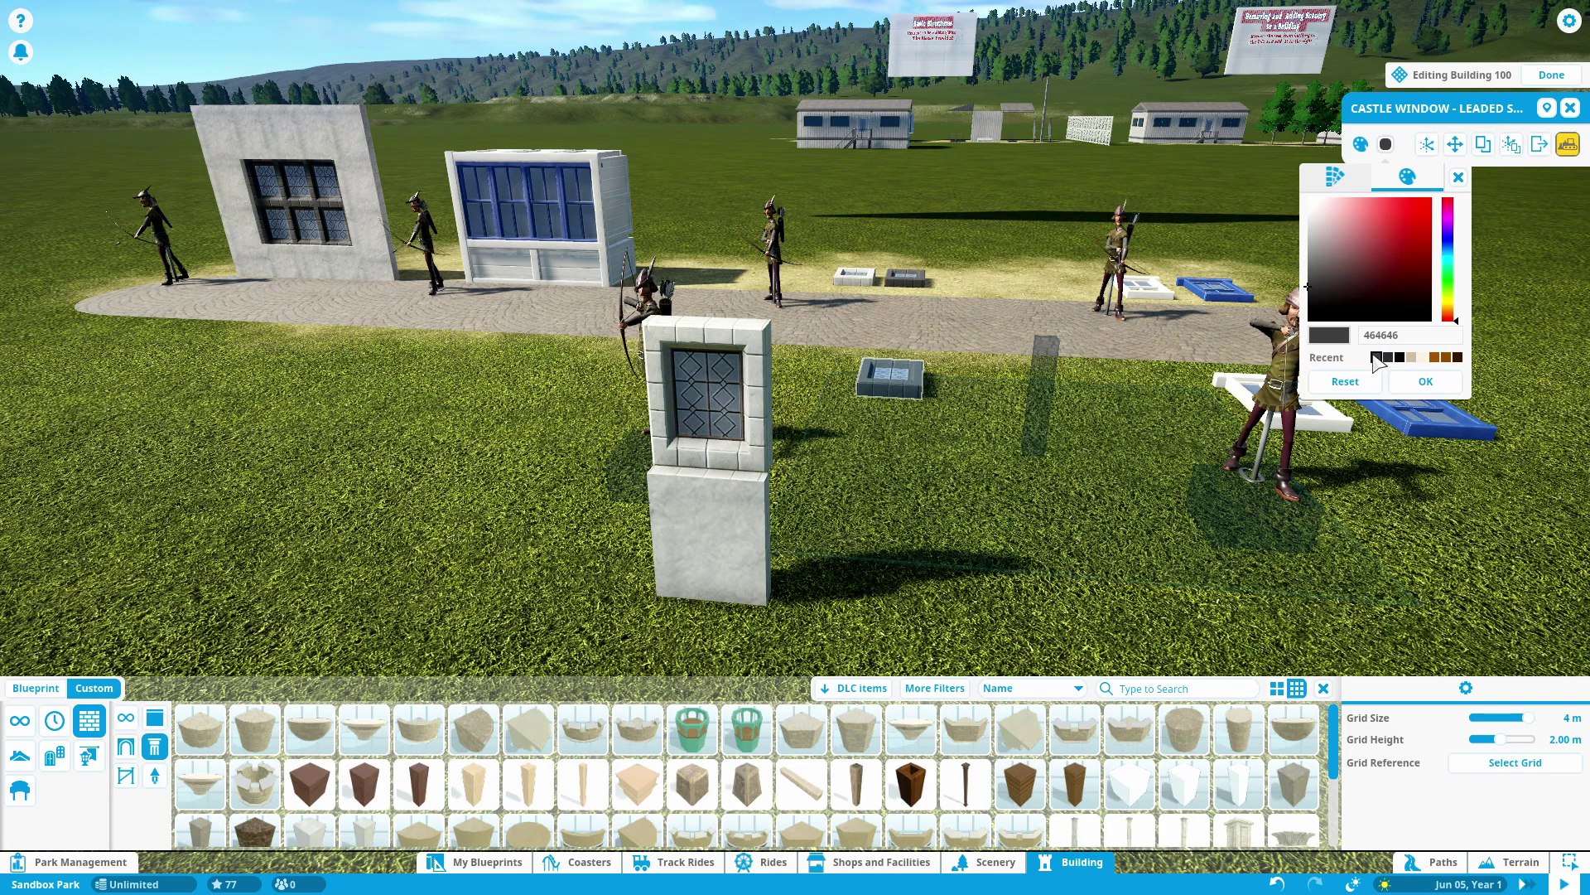
left_click(1418, 386)
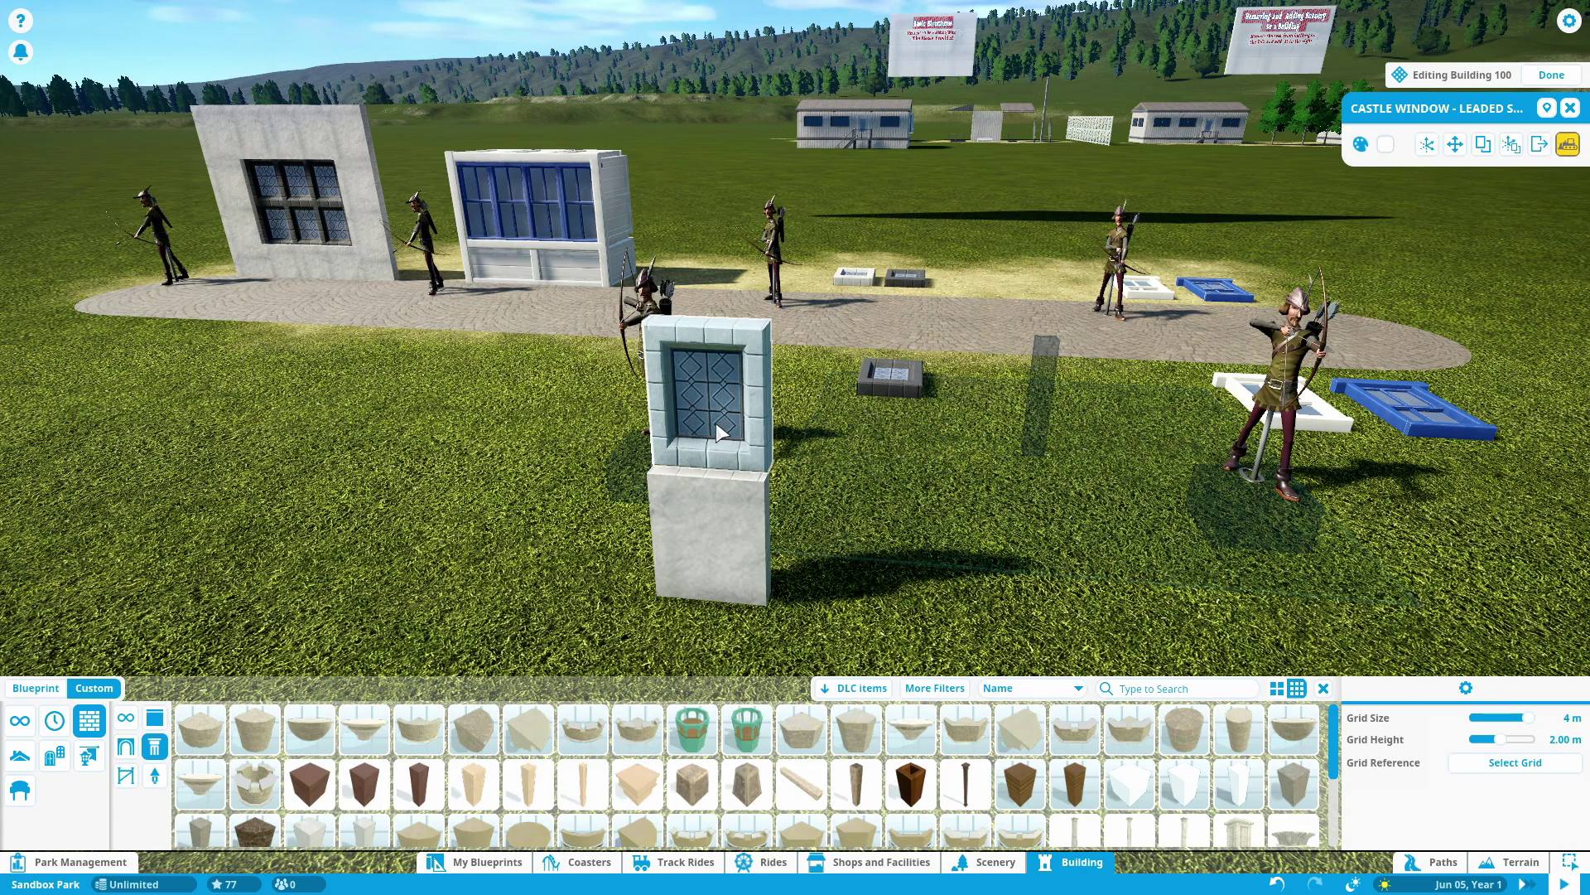
- Recolour the upper leaded window to the recent dark grey 464646
left_click(1385, 146)
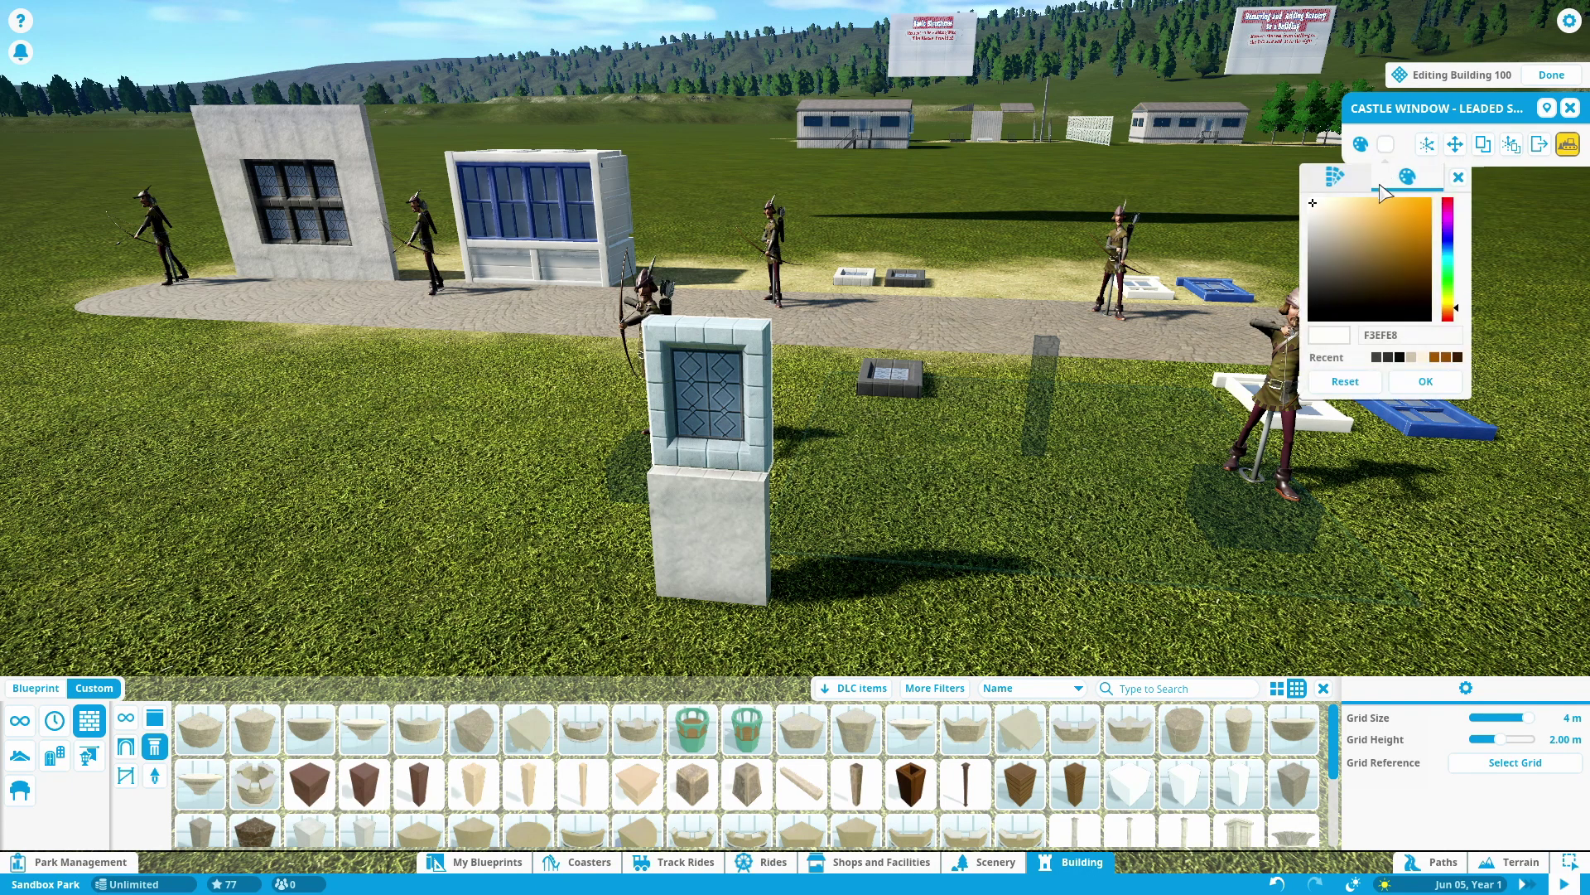
left_click(1377, 358)
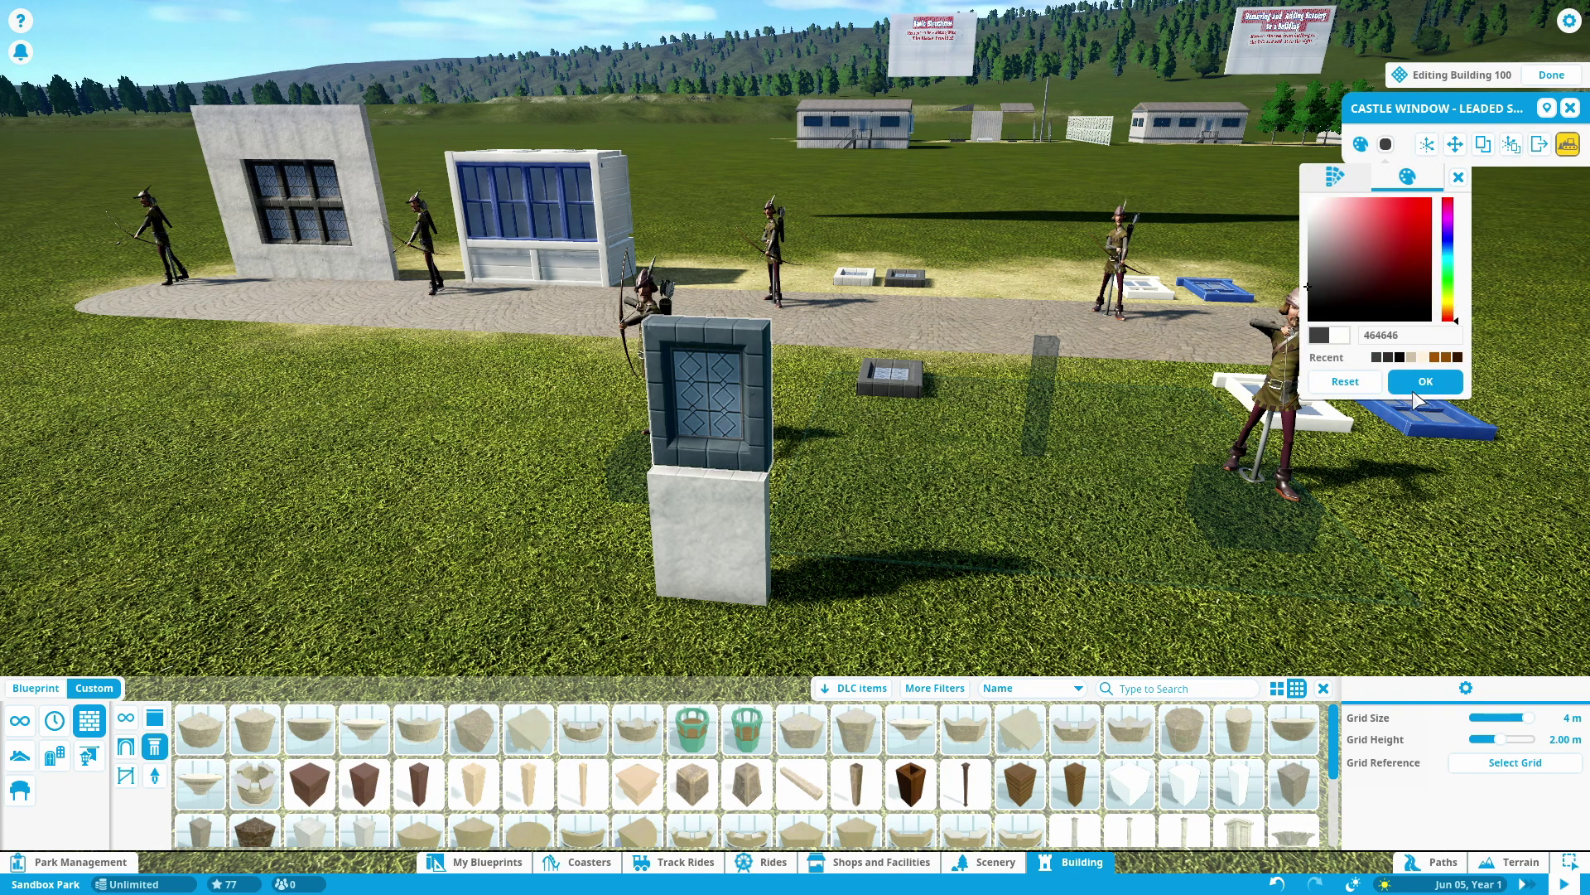
left_click(1425, 381)
left_click(968, 584)
- Duplicate the dark leaded window and raise the copy above it
scroll(967, 583, "down", 2)
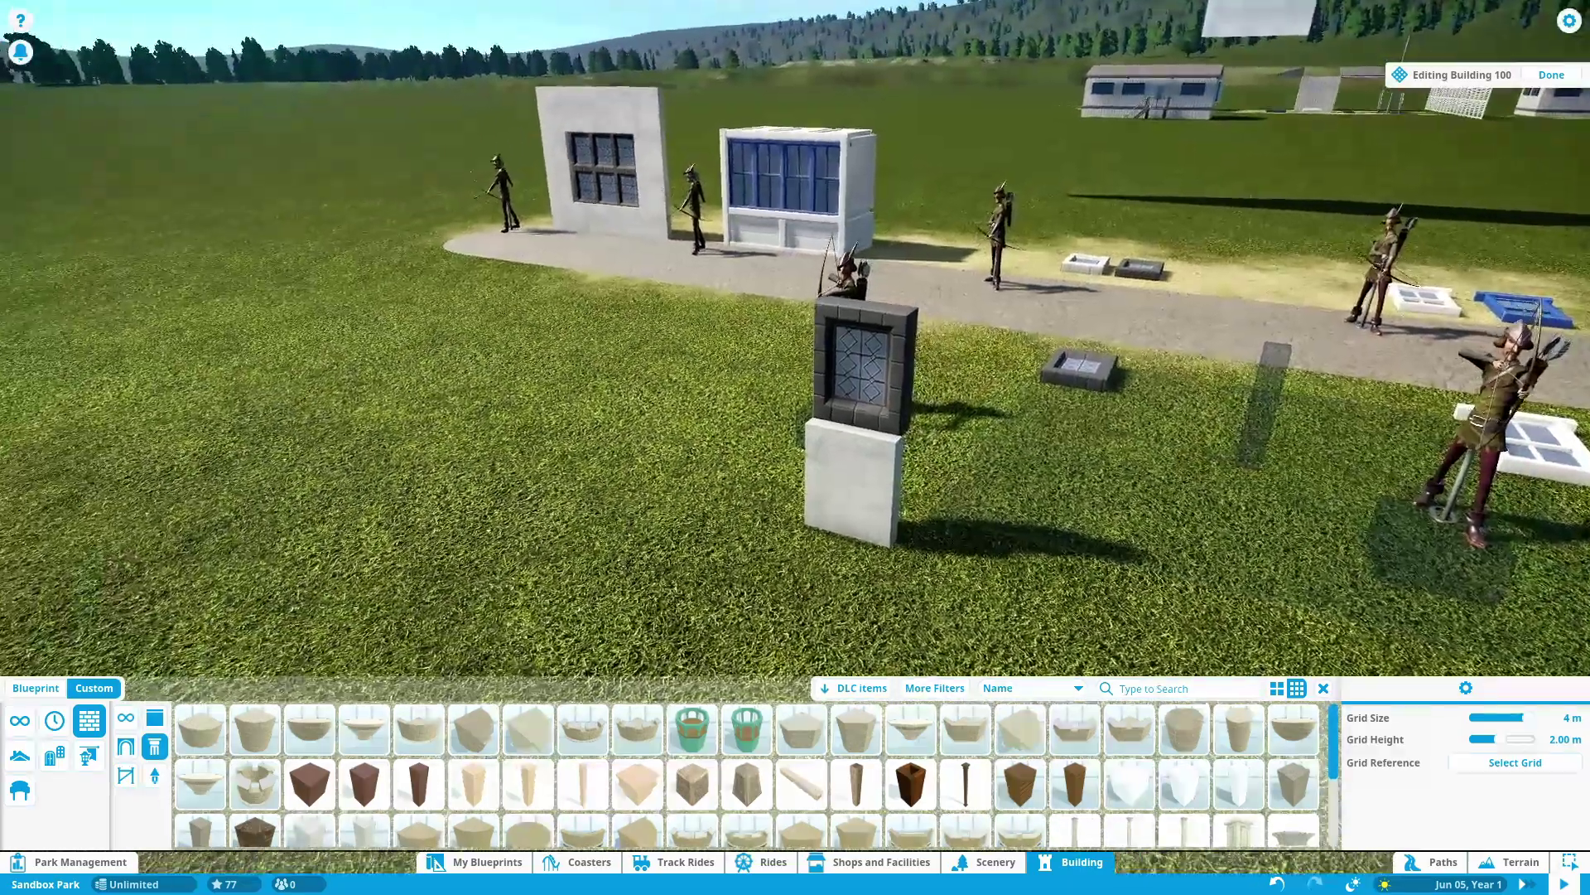
scroll(866, 441, "up", 2)
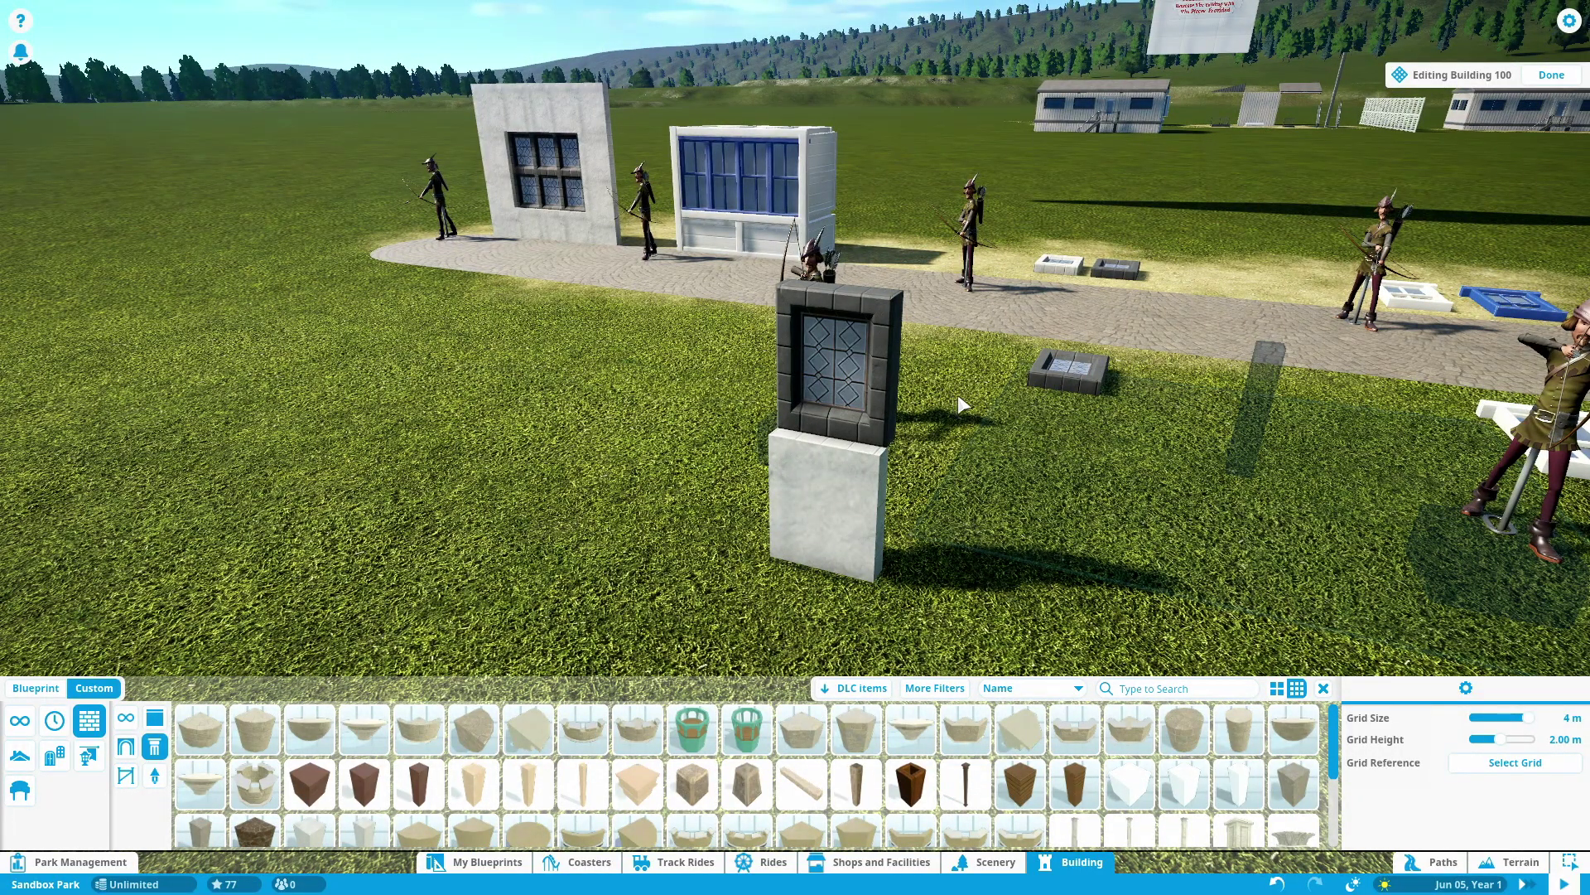
left_click_drag(980, 404, 982, 386)
left_click_drag(847, 353, 799, 114)
left_click(792, 356)
left_click_drag(1025, 296, 1043, 265)
scroll(883, 455, "down", 2)
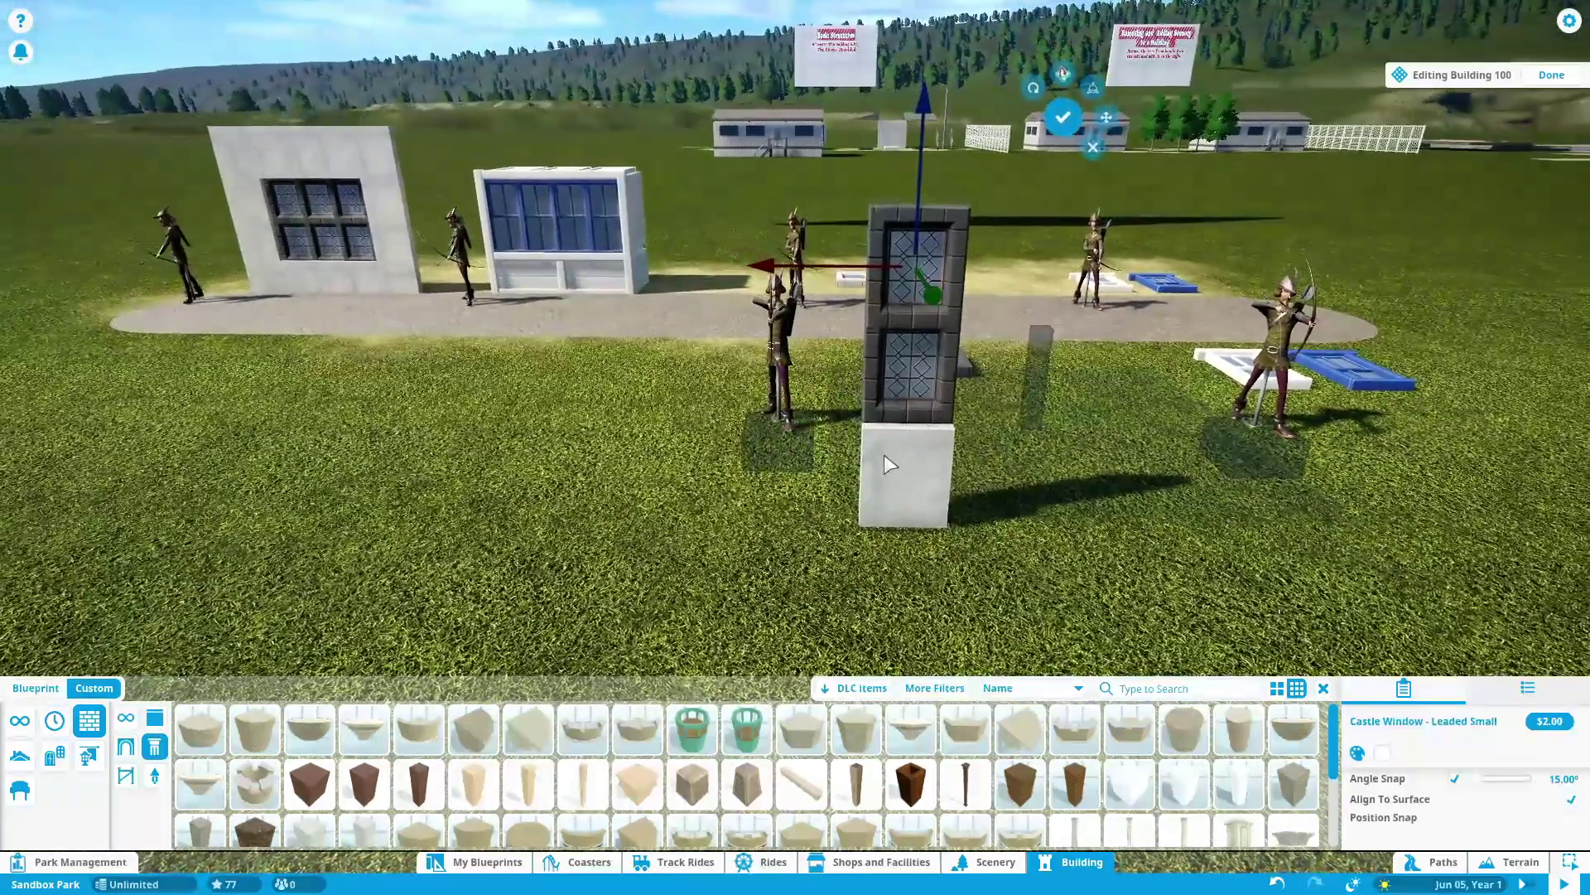
- Fine-tune the copy's height so it rests on the lower dark window, and place it
left_click_drag(917, 231, 927, 175)
left_click_drag(1051, 232, 1010, 229)
scroll(1009, 229, "up", 3)
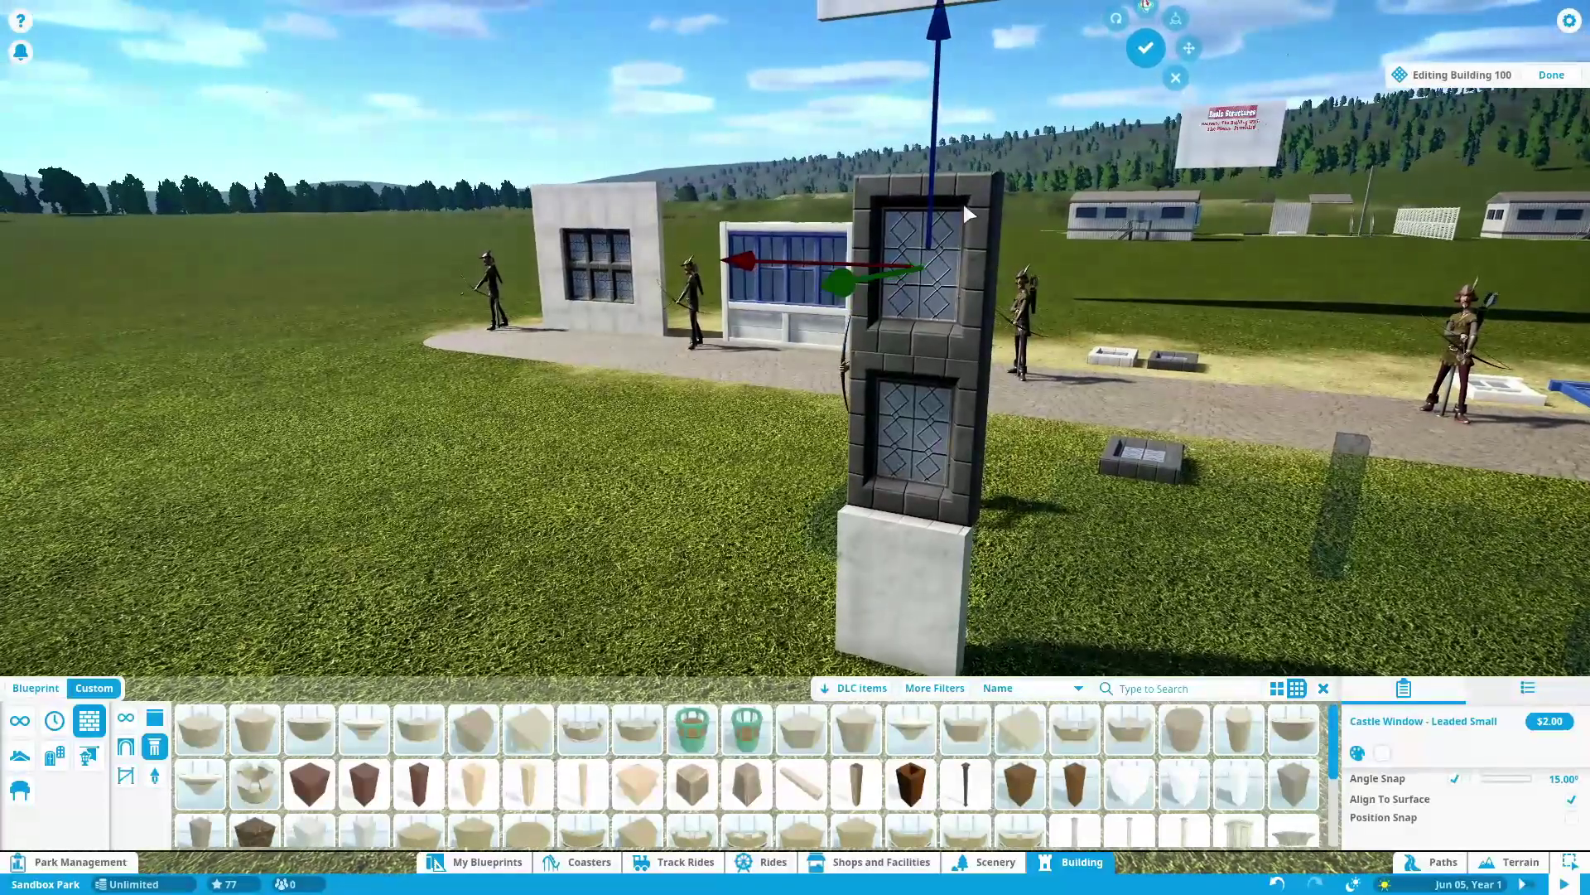
left_click_drag(935, 163, 951, 185)
left_click_drag(1101, 256, 1176, 325)
scroll(1177, 325, "down", 3)
left_click(1023, 207)
- Duplicate the white base block and place the copy on top of the two dark windows
left_click(864, 506)
left_click(889, 460)
left_click_drag(860, 394, 864, 72)
left_click_drag(990, 203, 1022, 207)
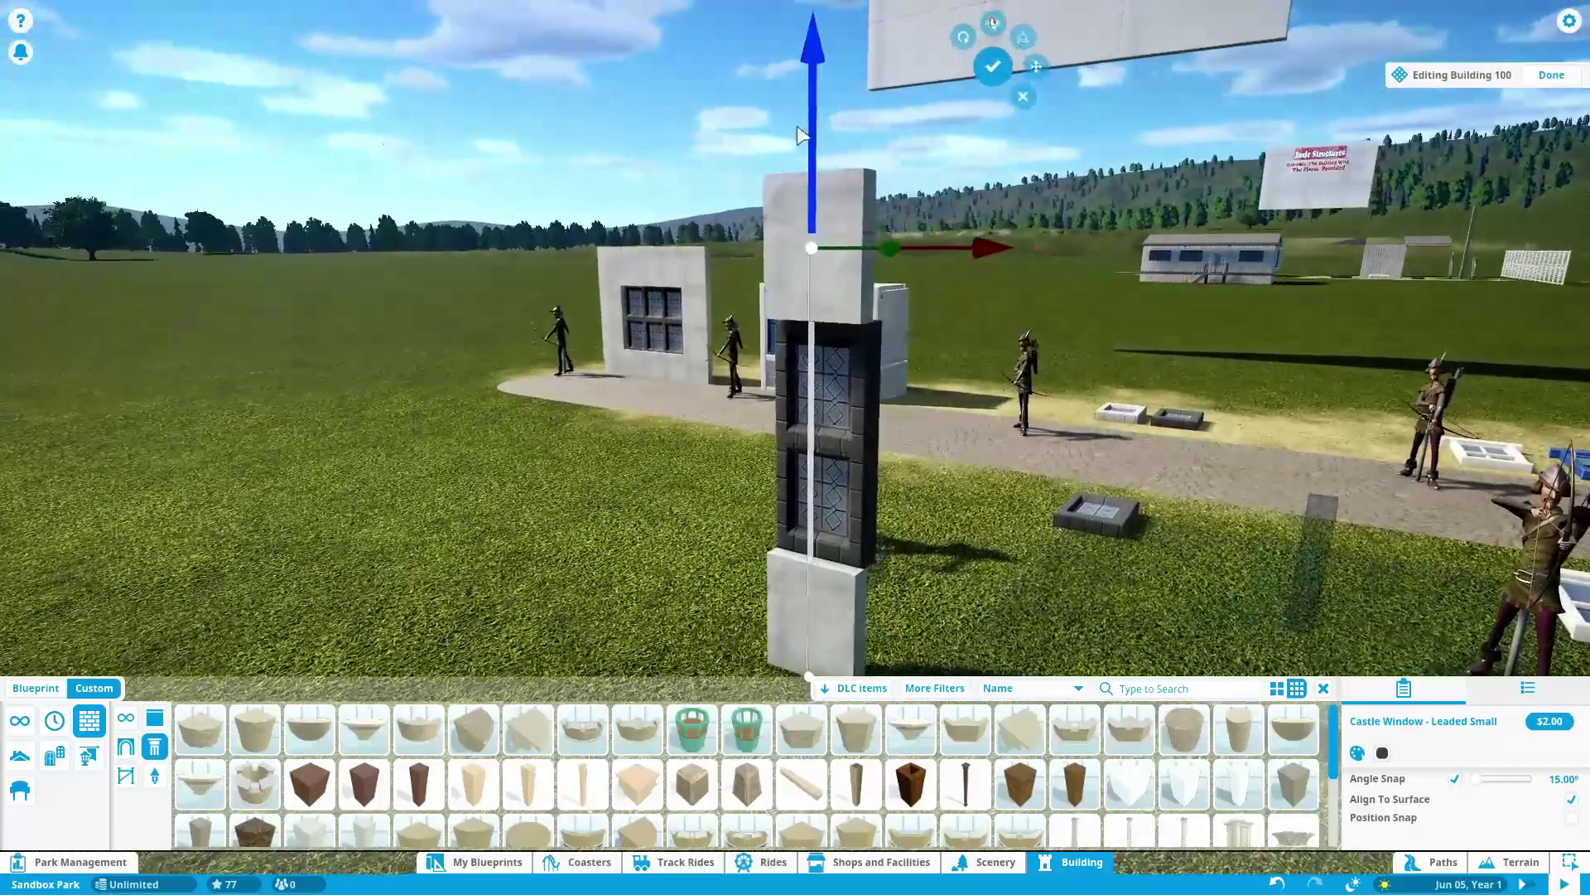
left_click_drag(804, 133, 804, 130)
left_click_drag(977, 217, 873, 161)
left_click(883, 168)
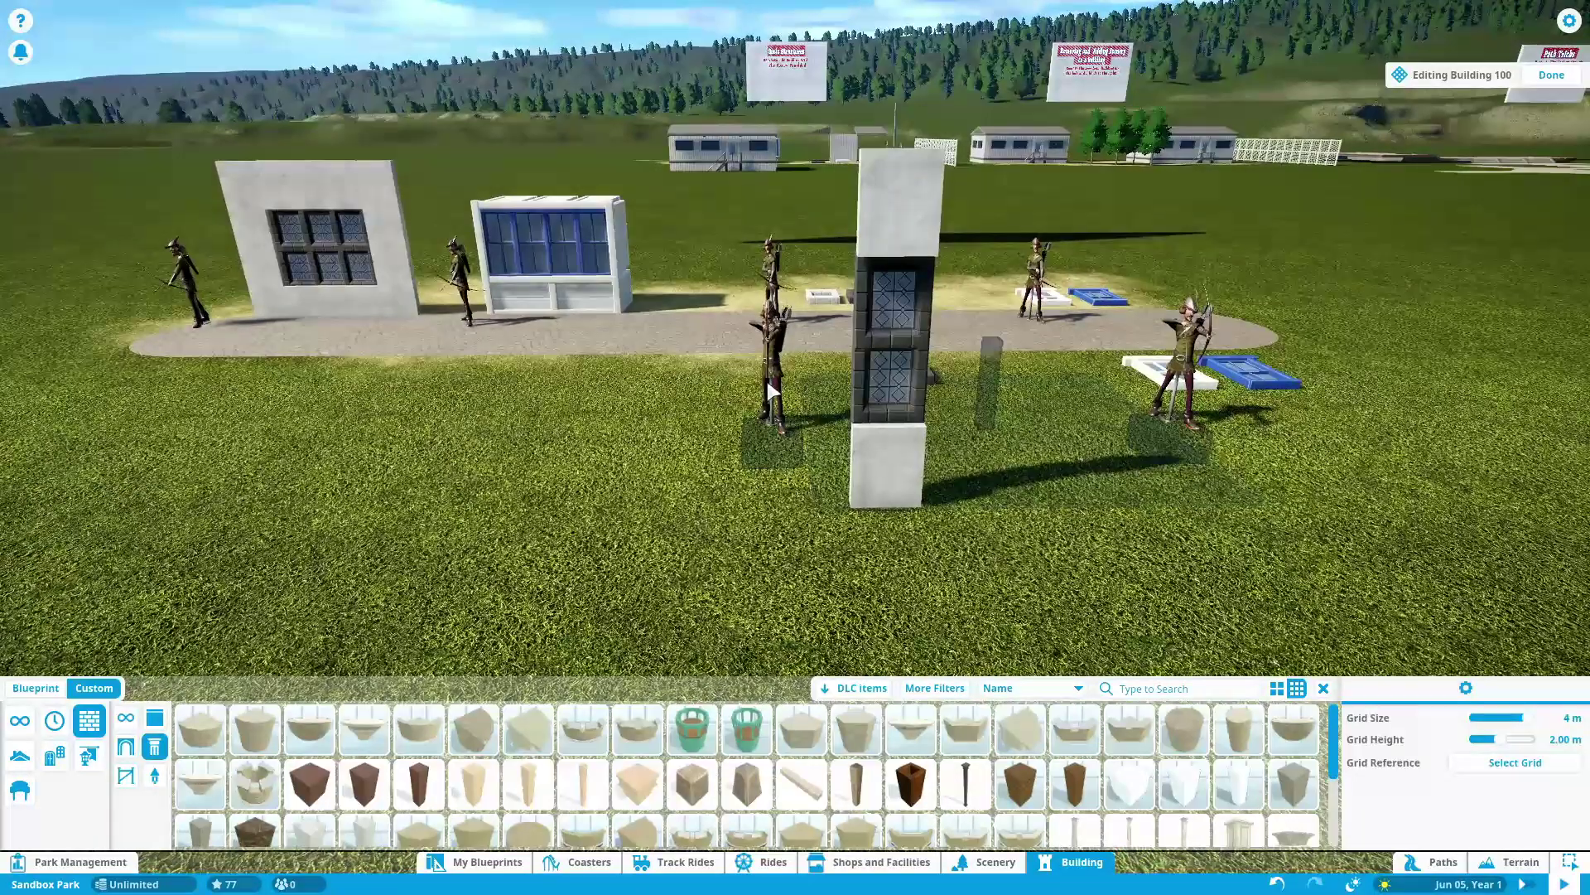
- Move the archer behind the column forward so it stands beside the column's base for scale
left_click(767, 381)
key("x")
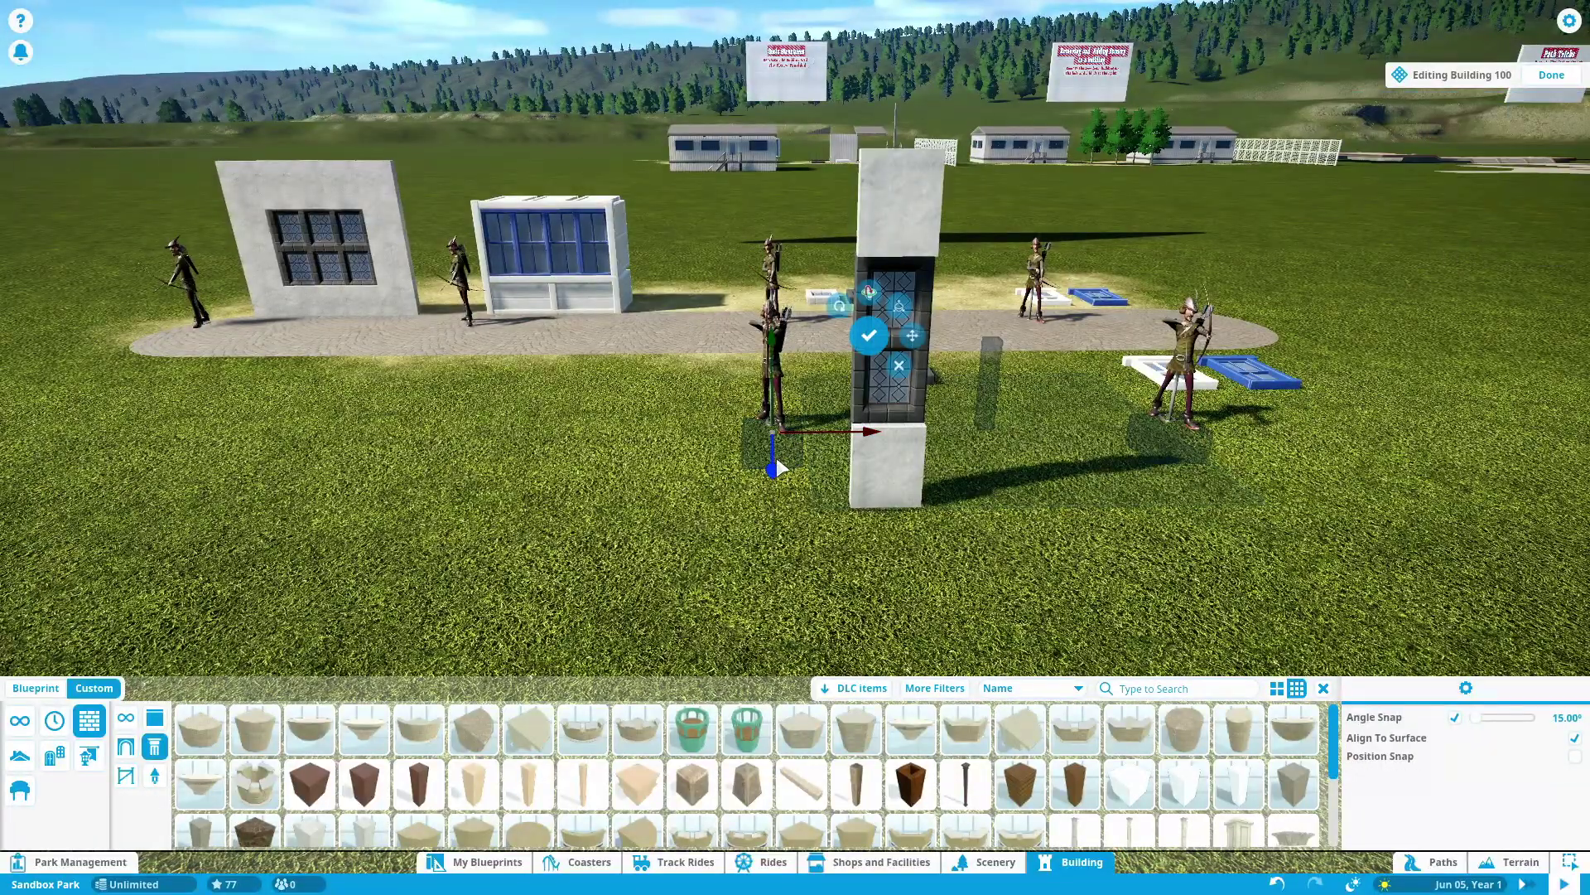
left_click_drag(772, 460, 782, 587)
left_click_drag(839, 527, 913, 579)
left_click(820, 576)
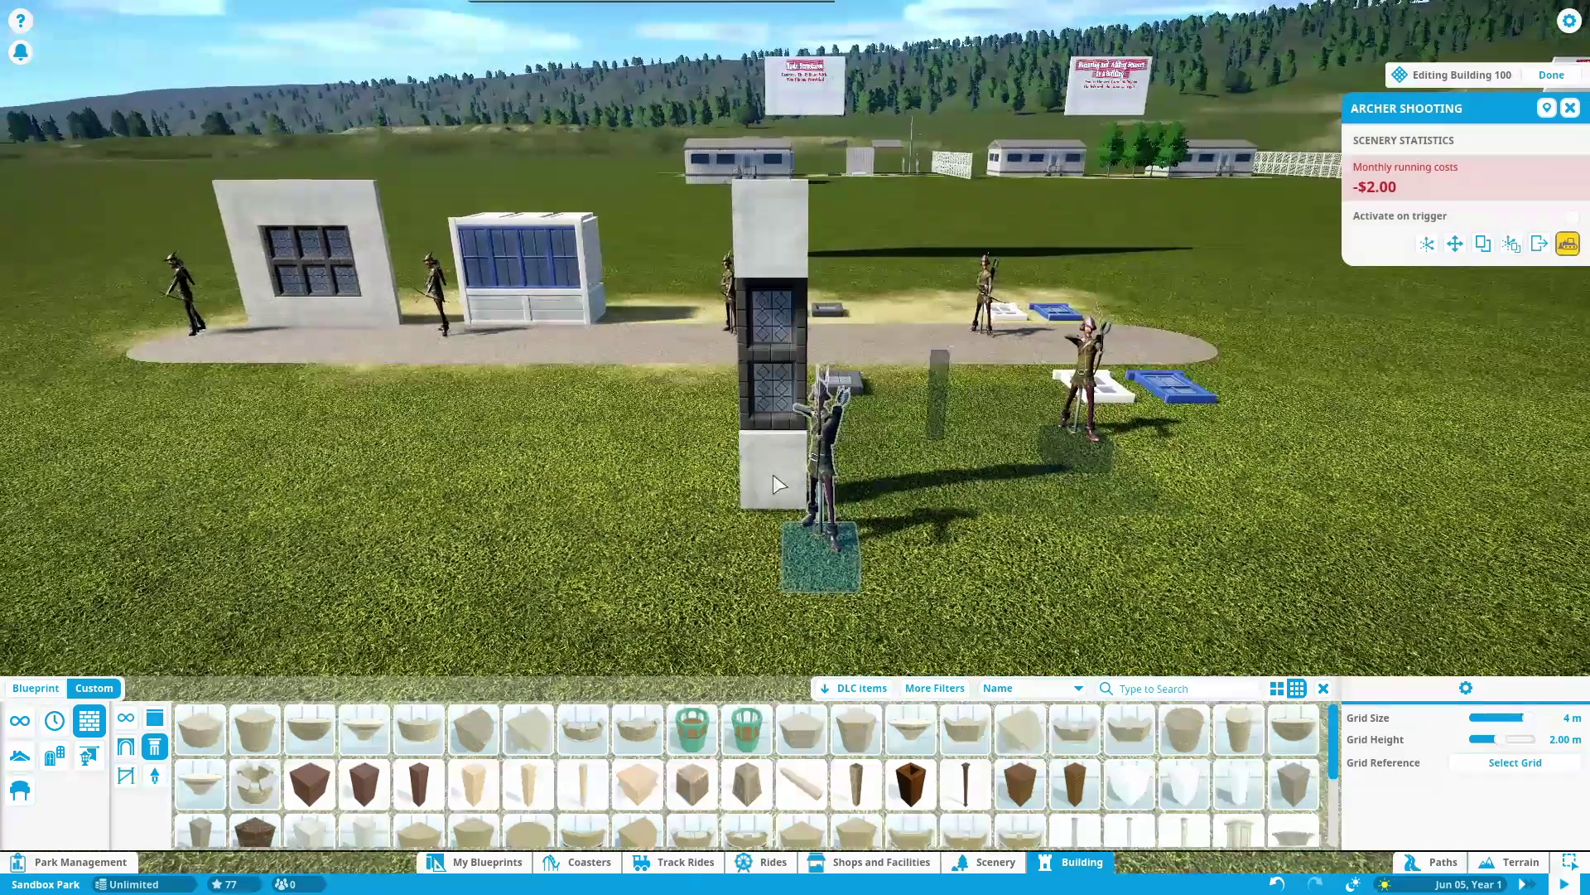
- Select the four stacked pieces and lower the column until its base block sinks partly below the grass
left_click(747, 399)
left_click(791, 248, "ctrl")
key("z")
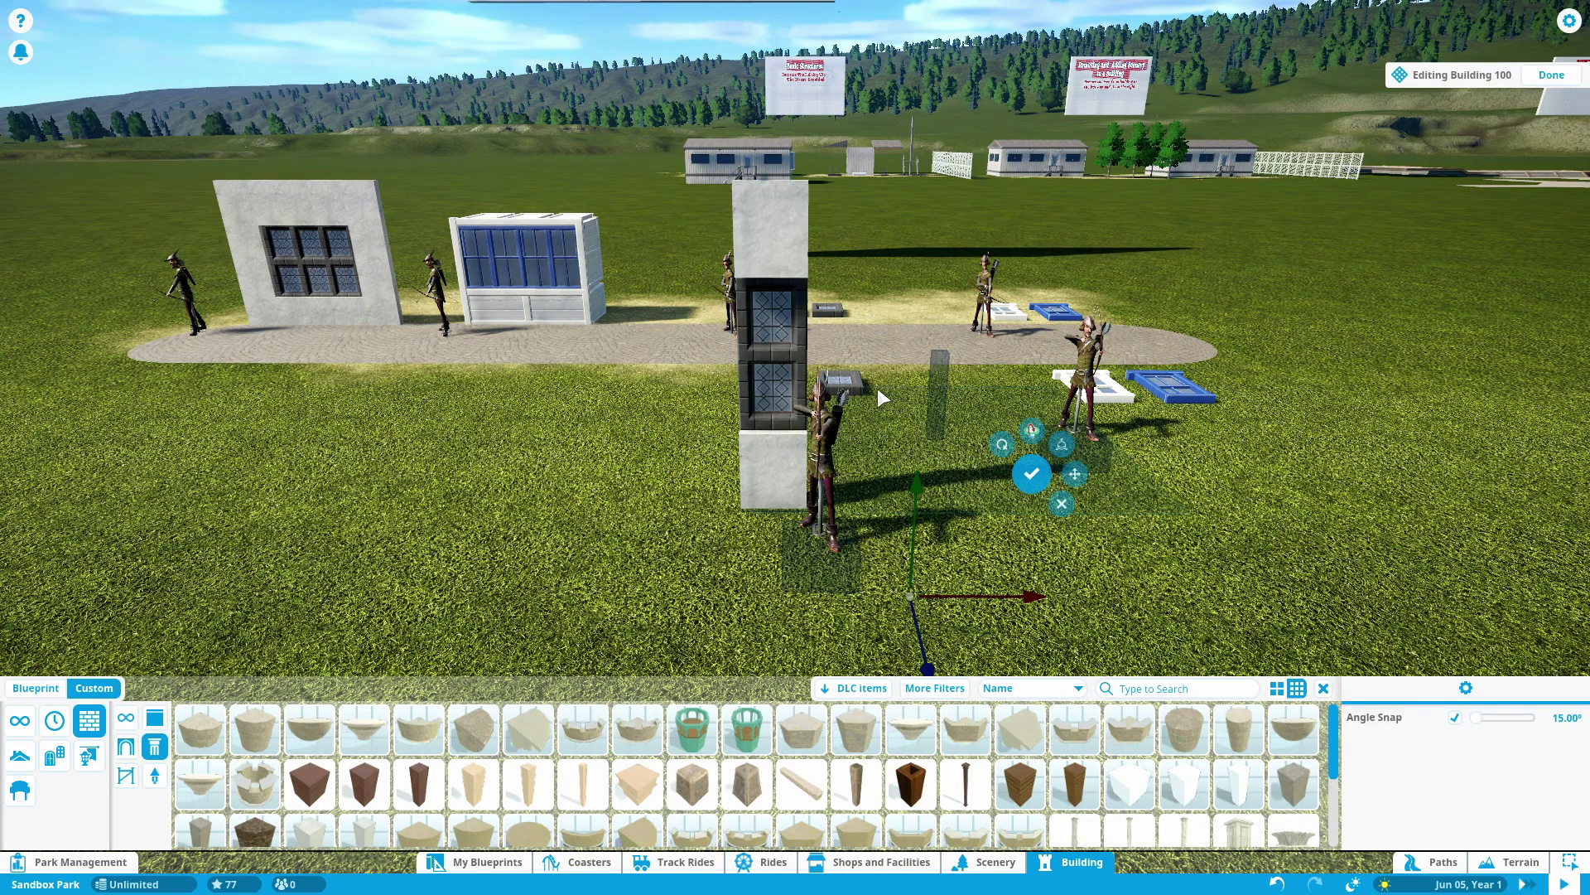
left_click_drag(876, 386, 974, 429)
left_click_drag(1090, 422, 1010, 483)
left_click(867, 518)
left_click_drag(867, 518, 1043, 506)
left_click_drag(792, 122, 815, 104)
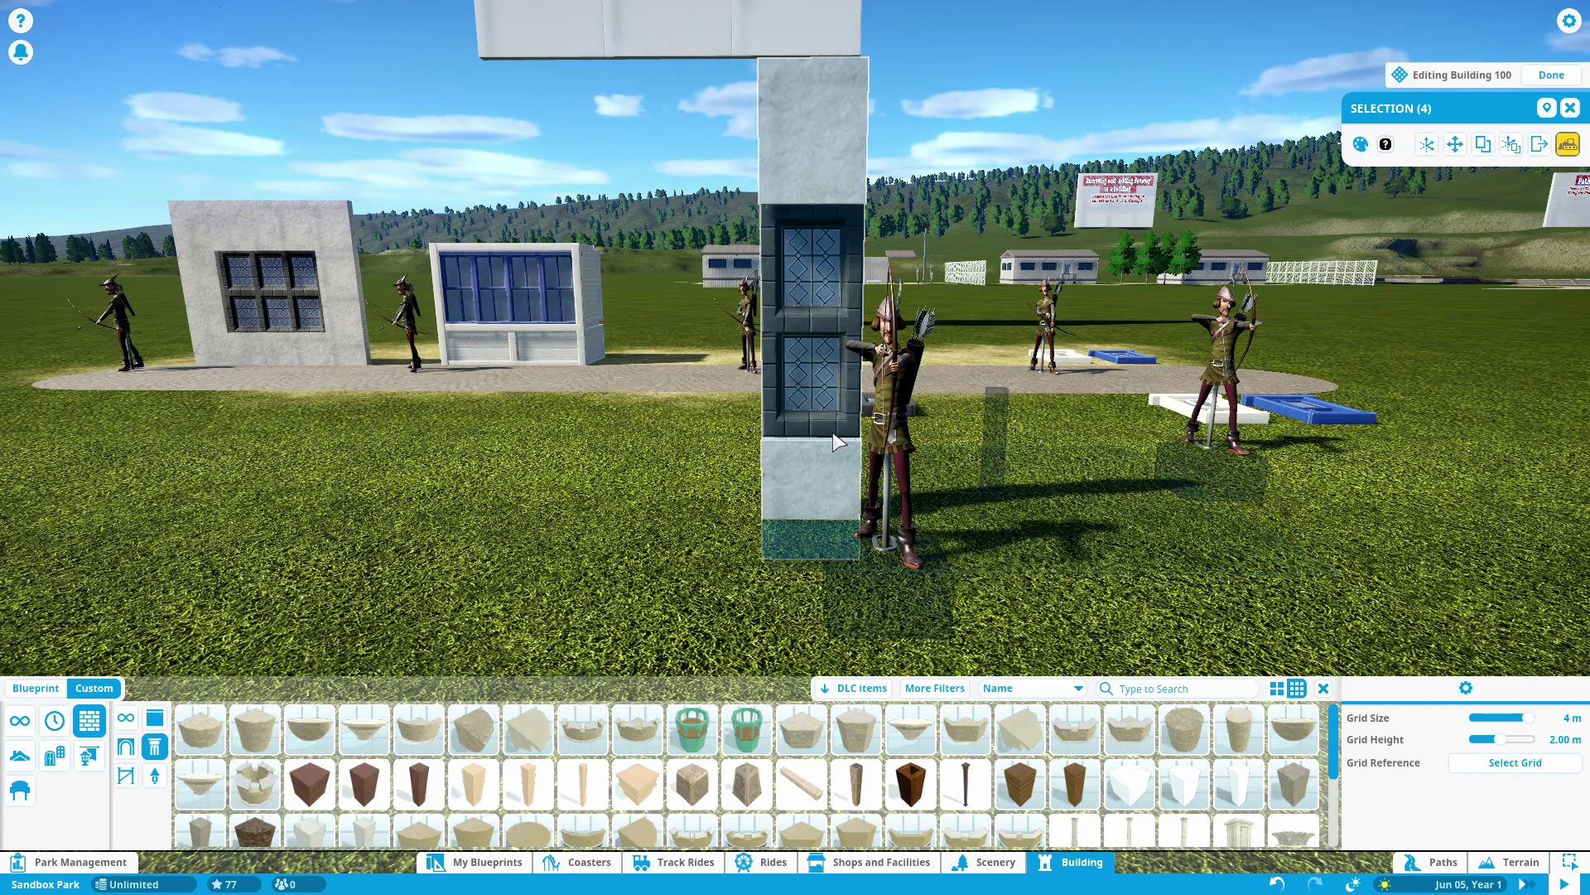
- Undo and redo the lowering of the column to compare both heights against the archer
key("ctrl+z")
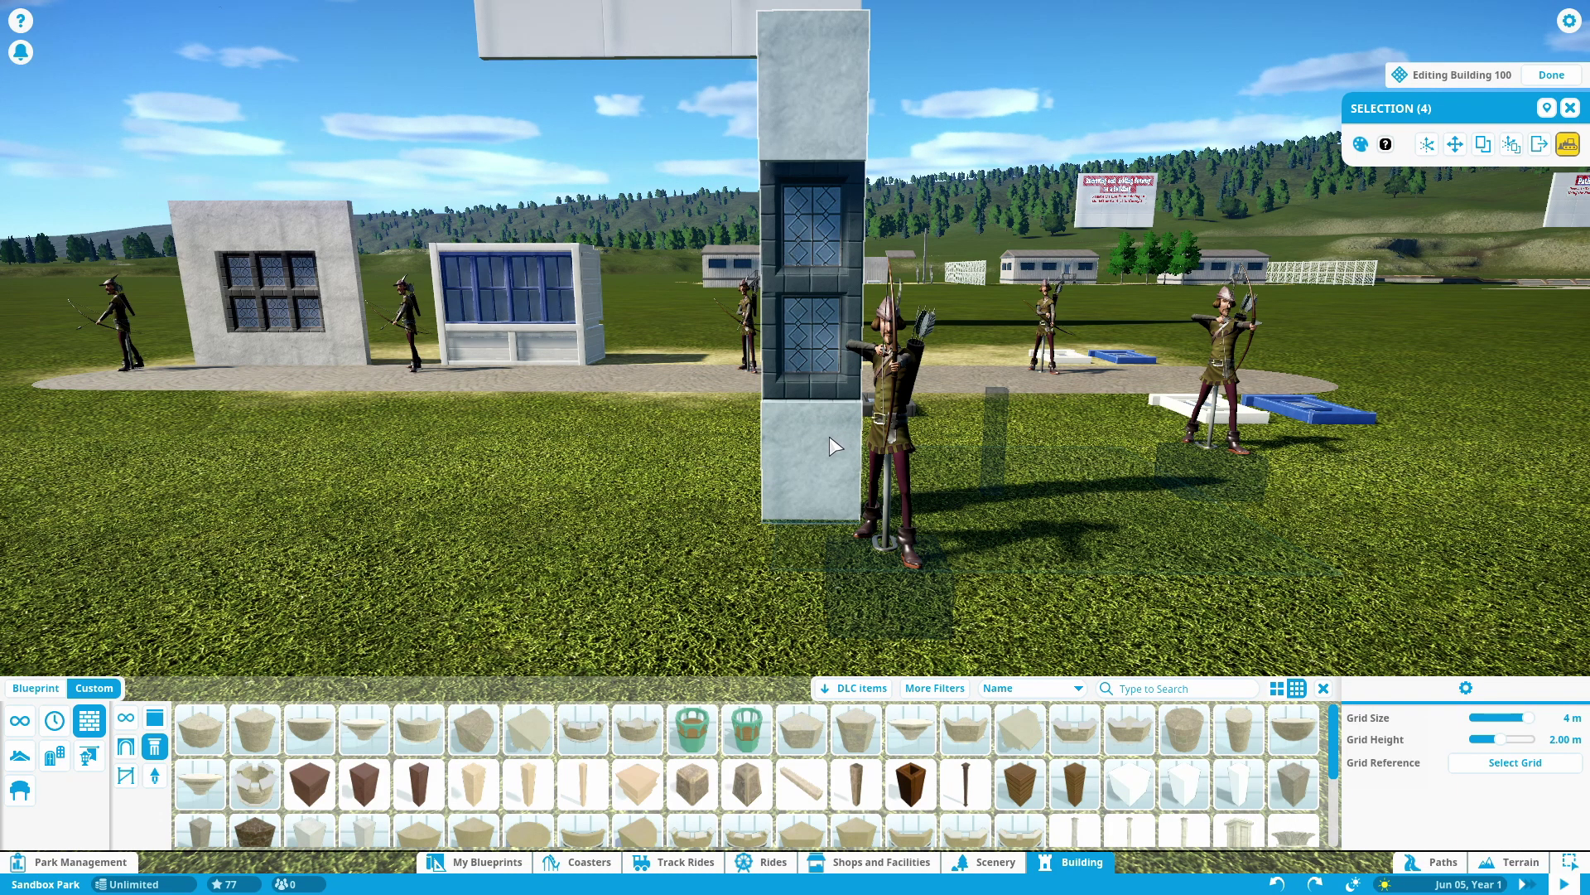
key("ctrl+y")
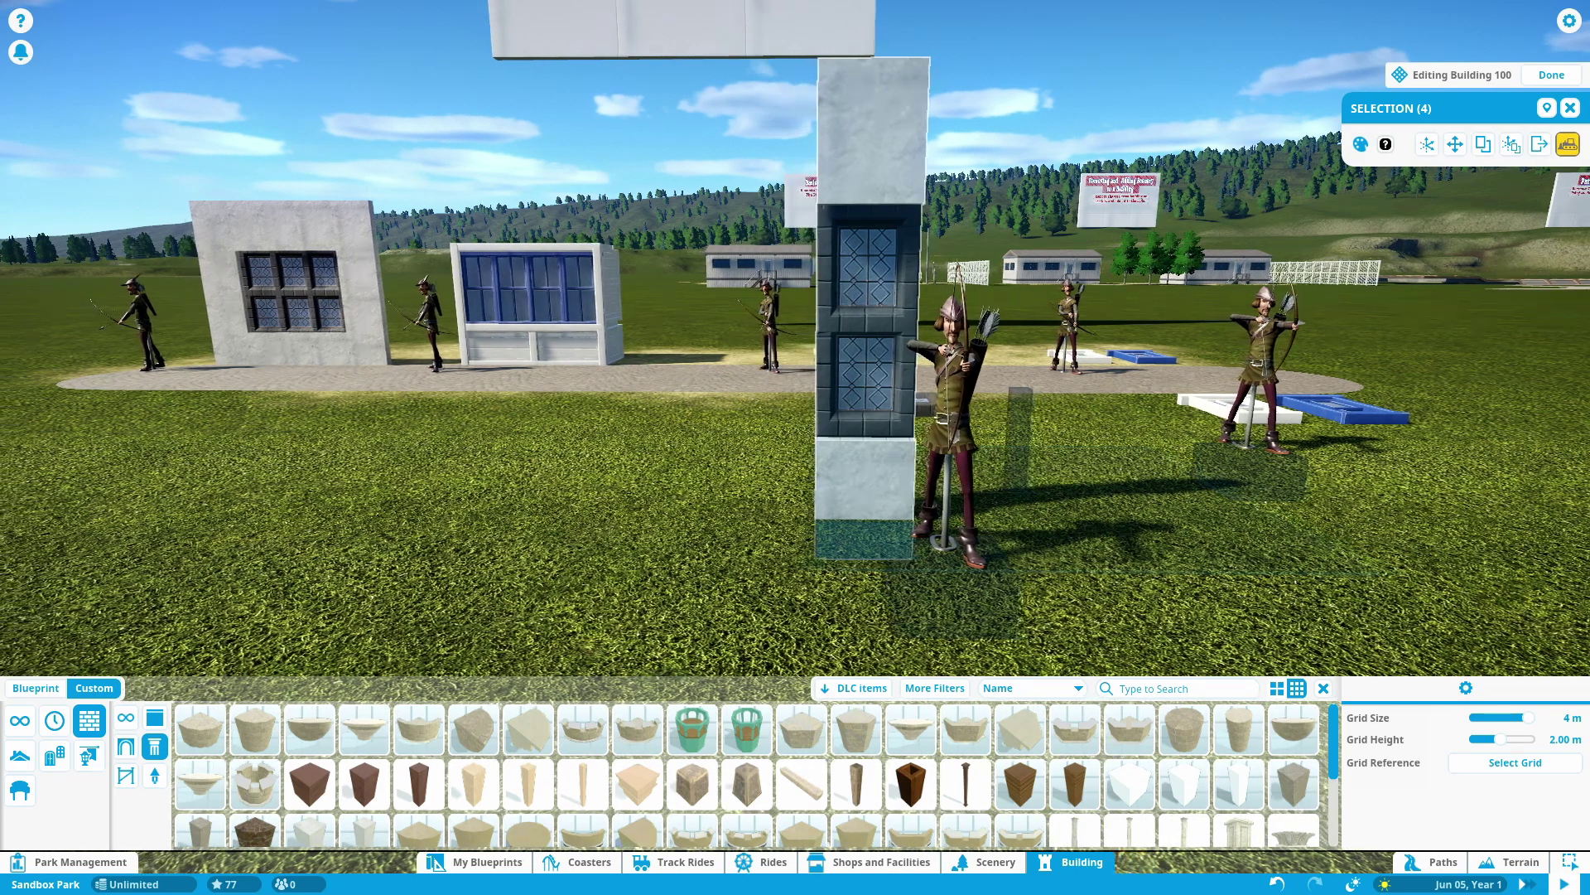
left_click_drag(850, 490, 906, 489)
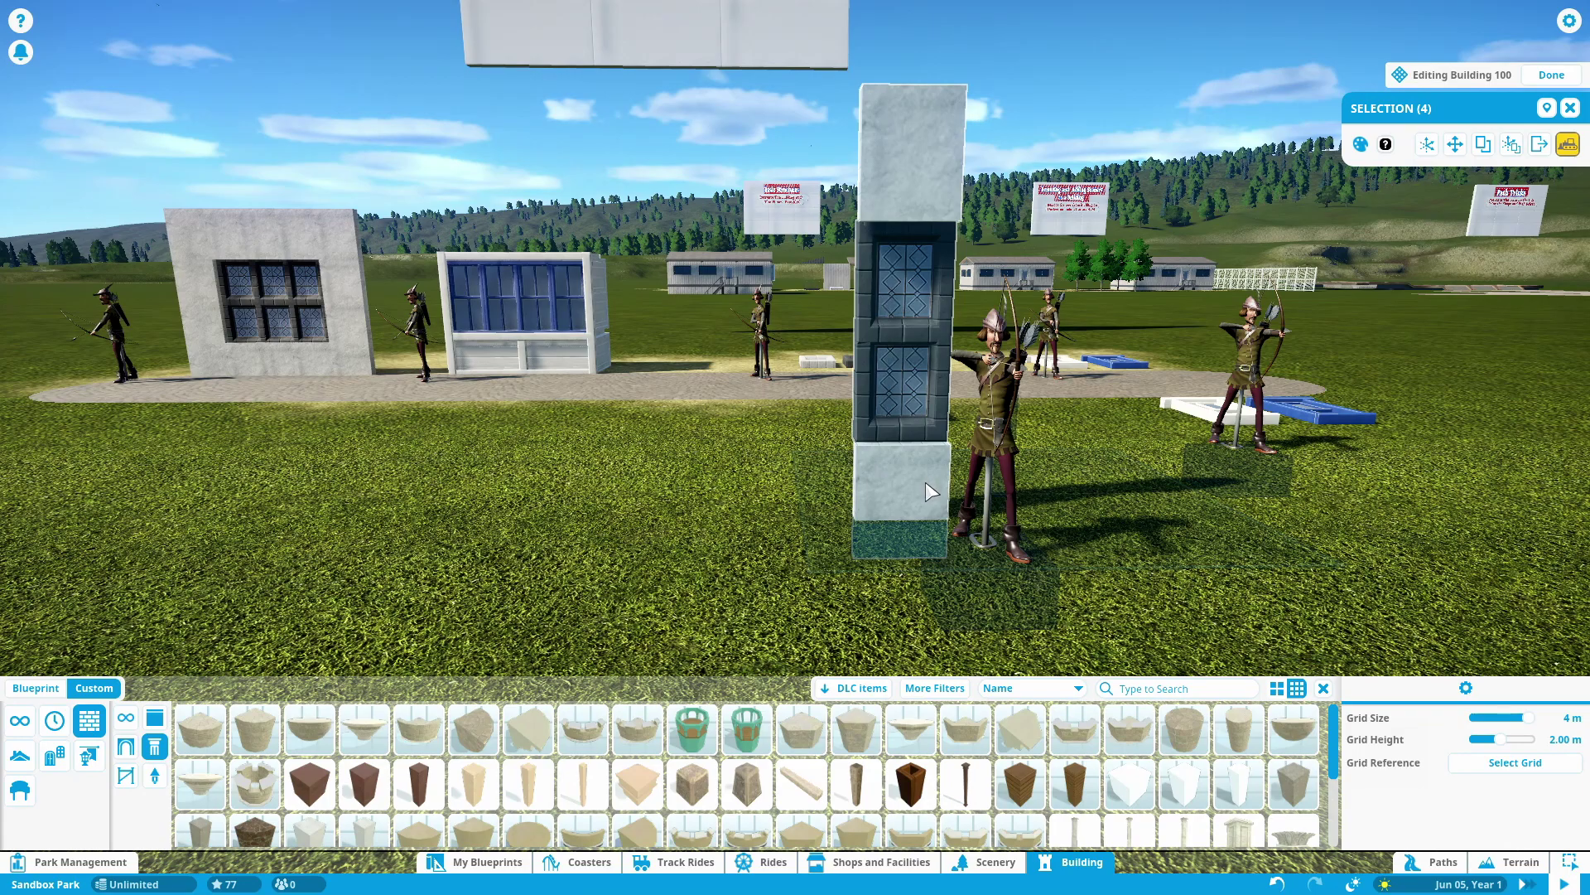
- Duplicate the four-piece column and place the copy flush against the original, on the side away from the archer
key("x")
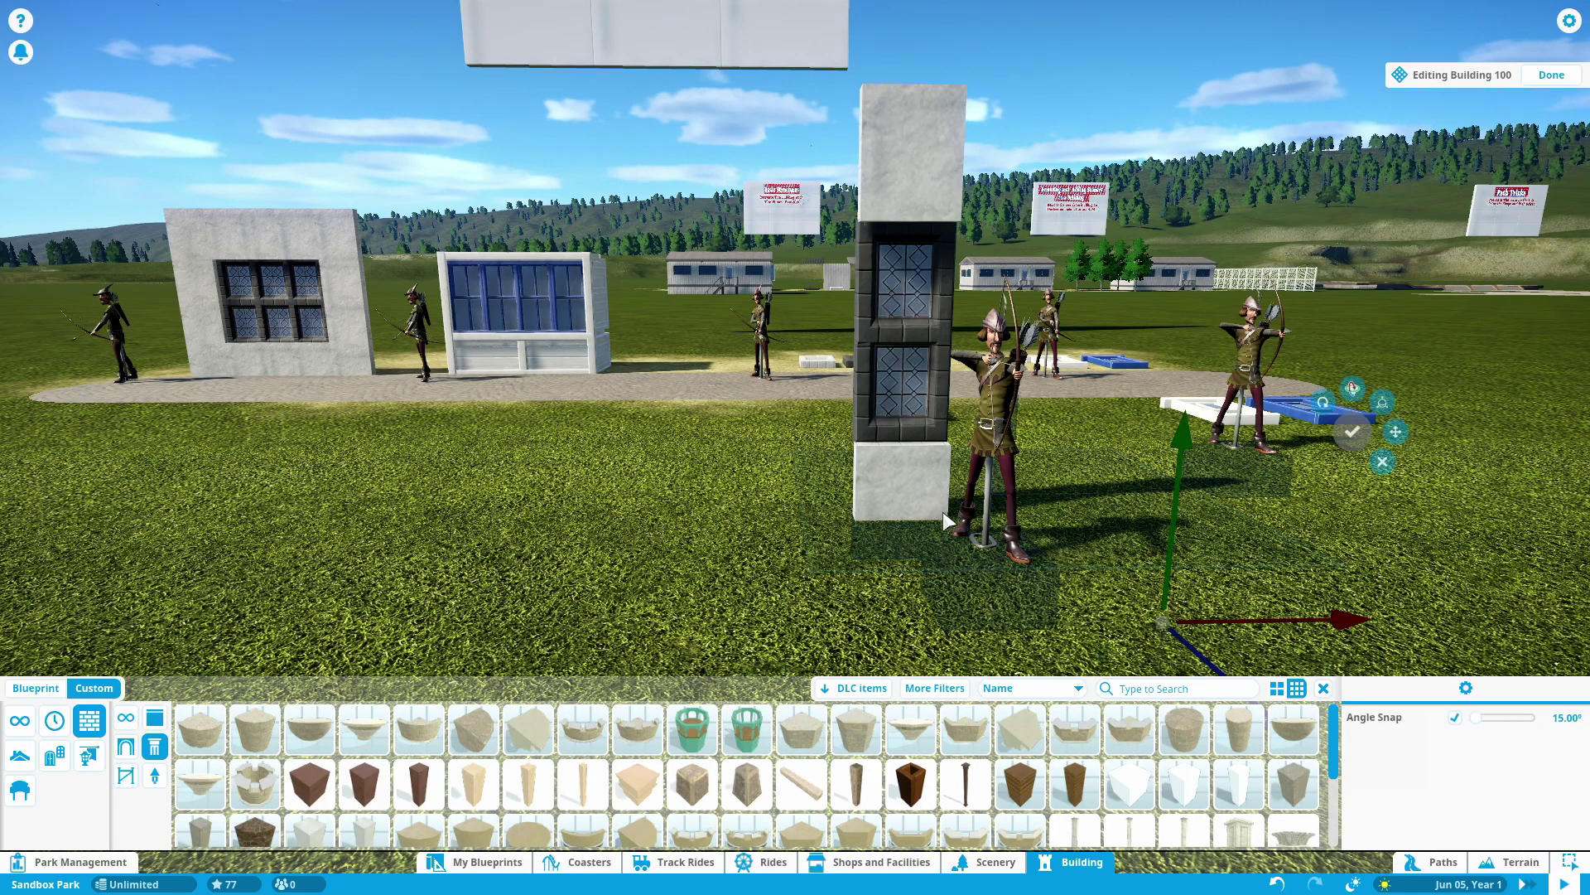
left_click_drag(943, 510, 1024, 595)
left_click_drag(1173, 515, 1052, 525)
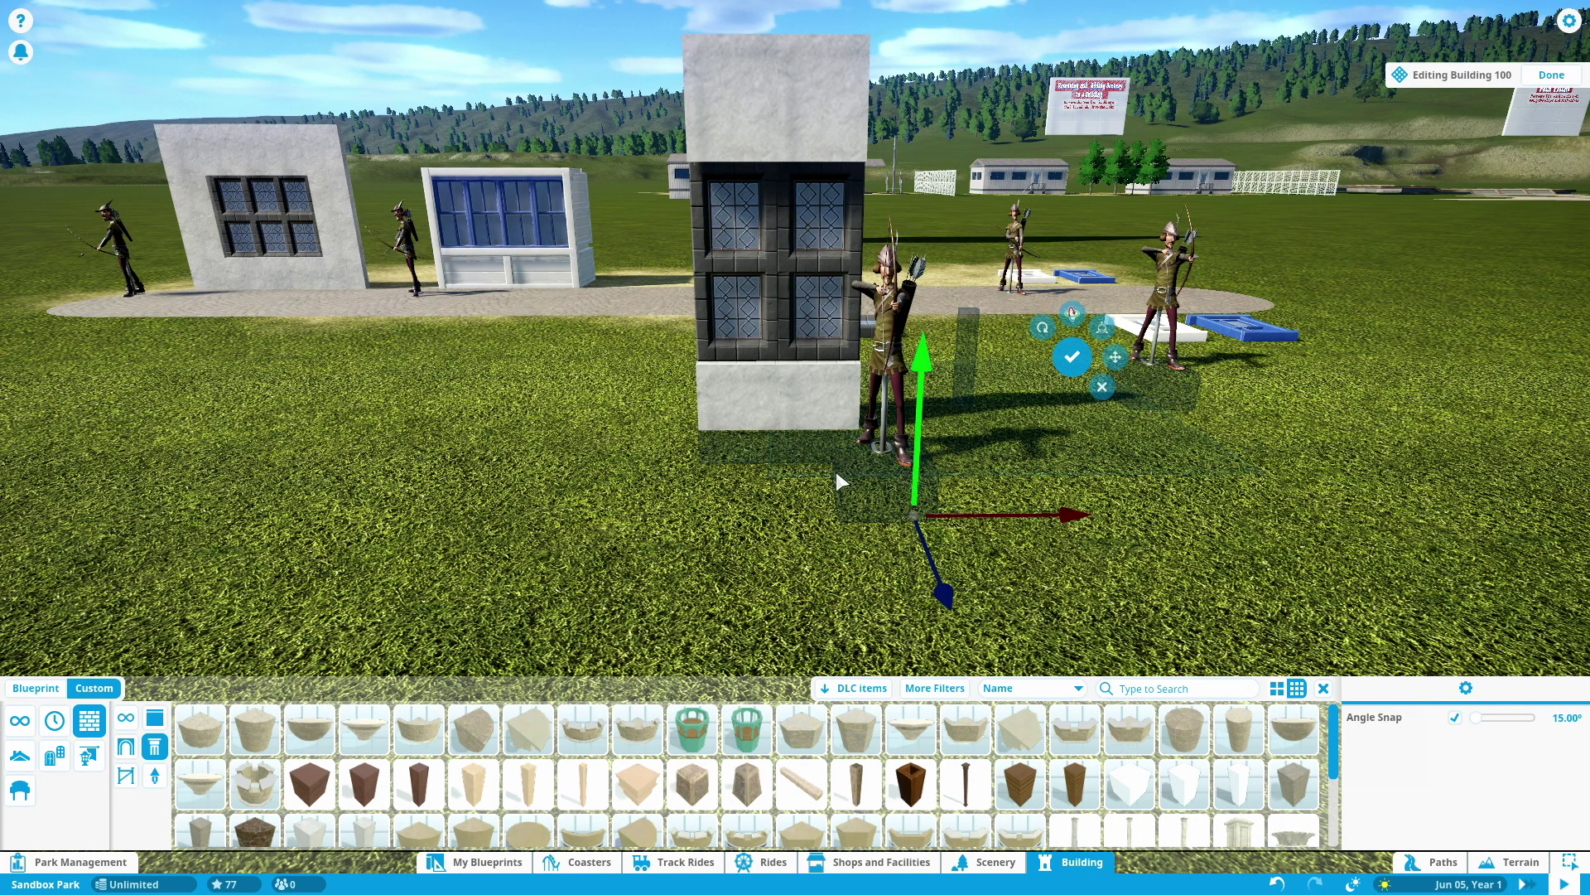
left_click_drag(837, 472, 793, 364)
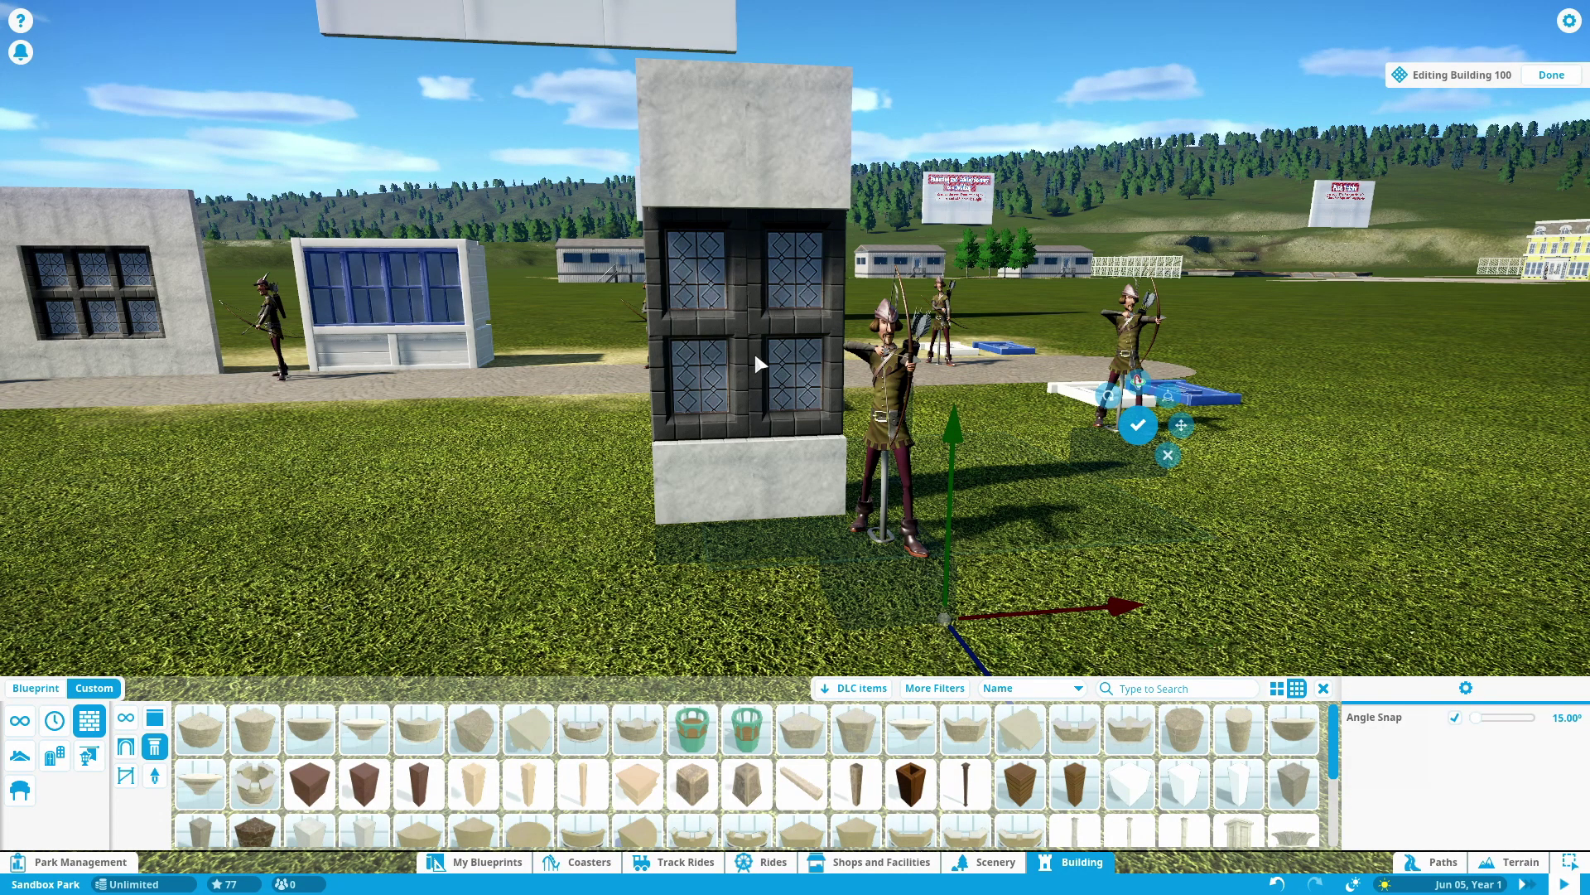
left_click_drag(847, 332, 890, 311)
left_click_drag(1067, 573, 1080, 580)
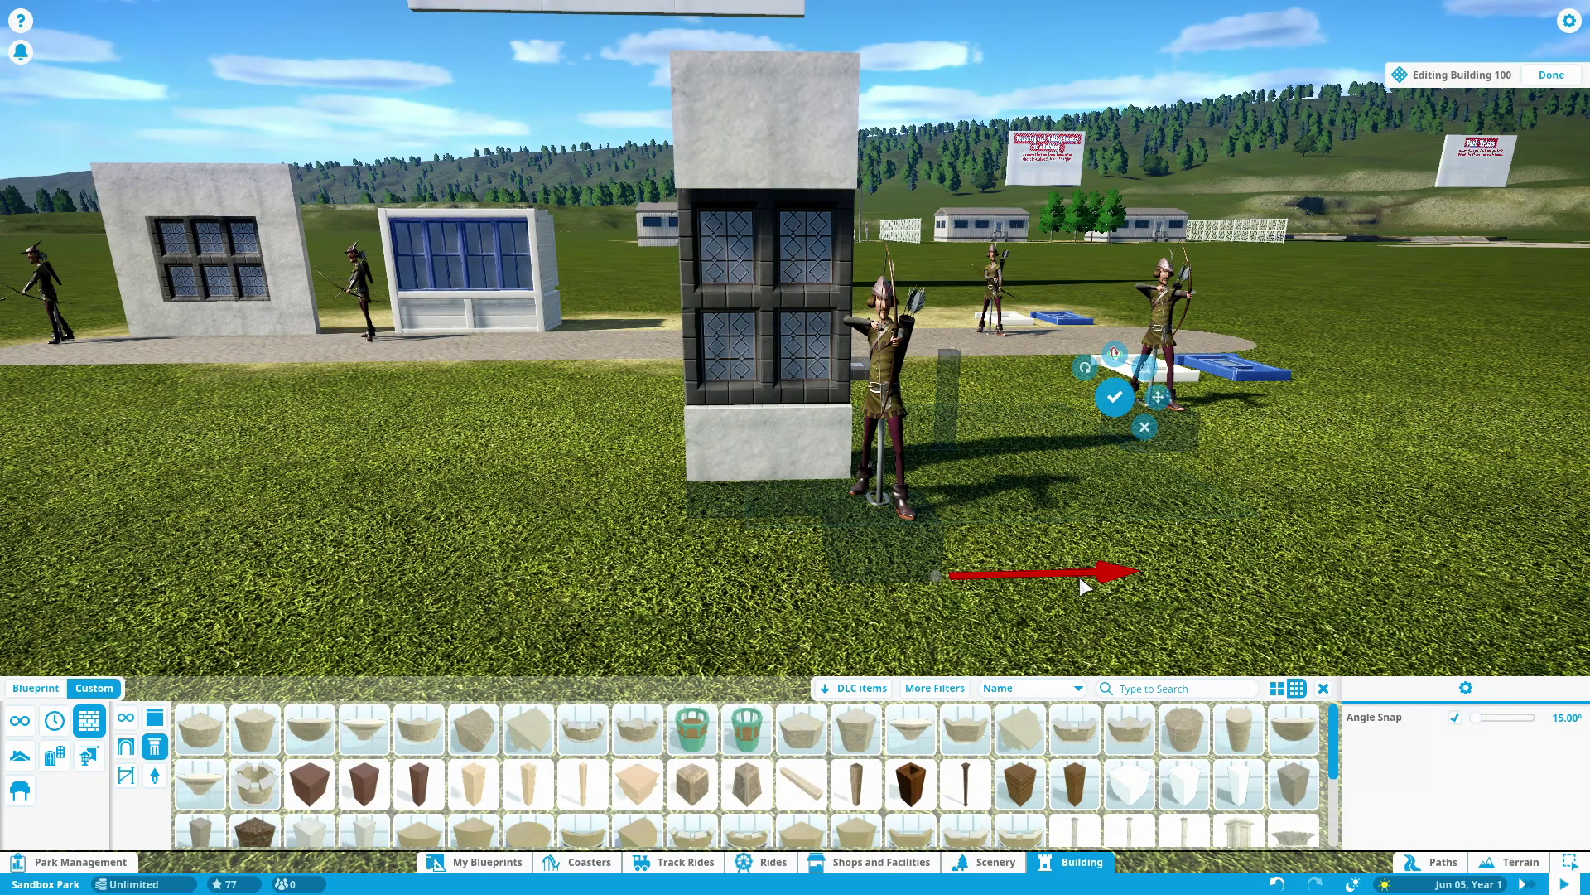
left_click(757, 598)
- Duplicate the column again and place it flush beside the second one to complete a three-window-wide wall
left_click_drag(776, 572, 876, 579)
key("x")
left_click_drag(702, 553, 630, 557)
left_click(817, 550)
left_click_drag(936, 286, 927, 324)
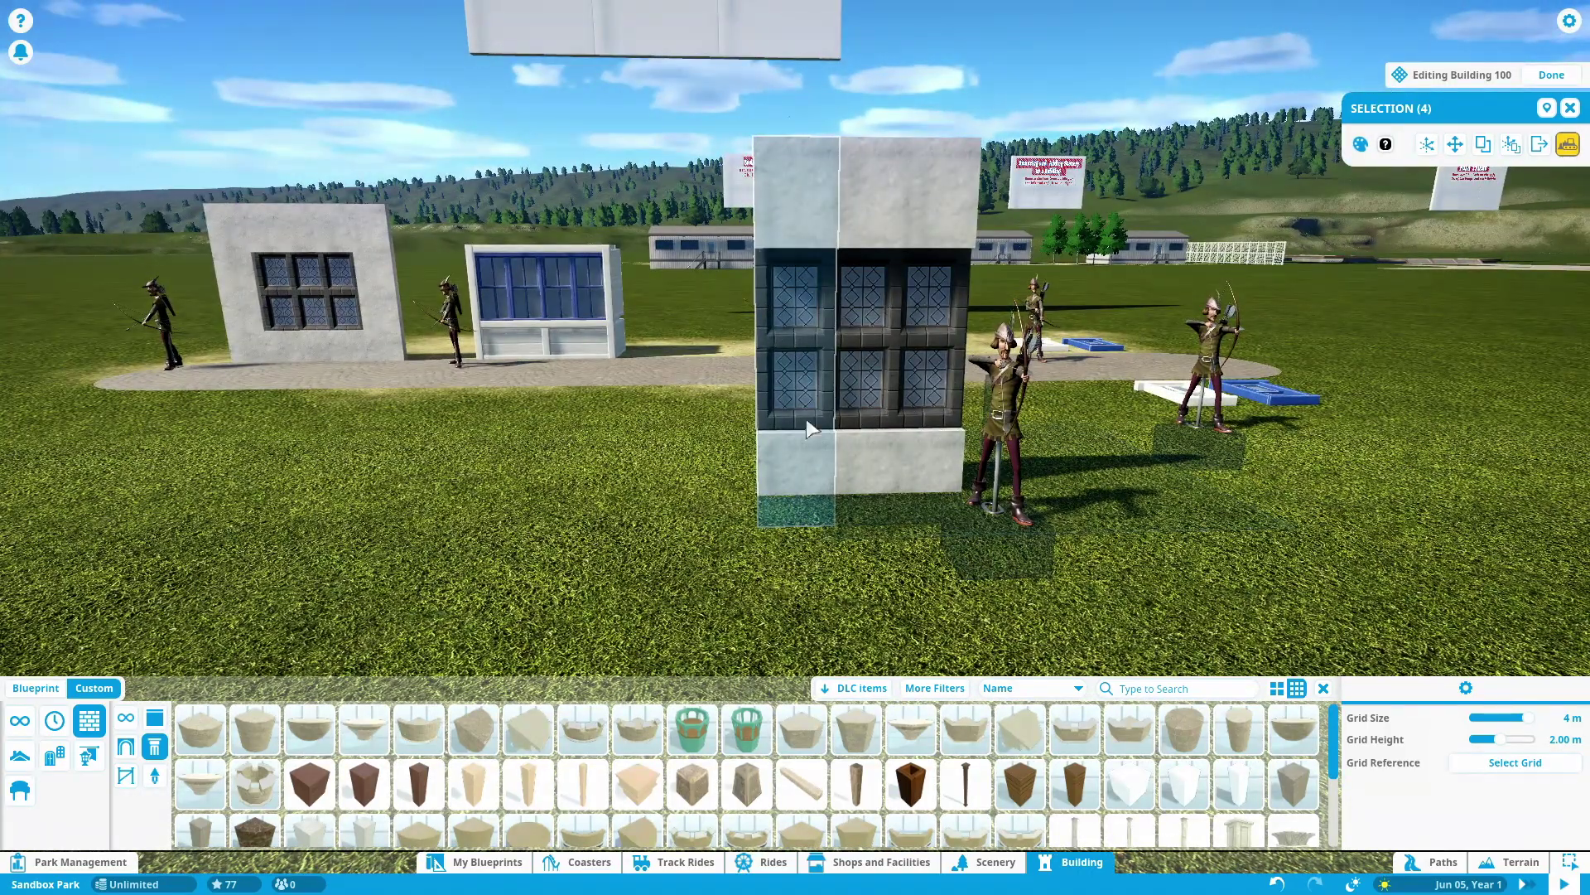
left_click_drag(1213, 480, 1102, 528)
left_click(1101, 528)
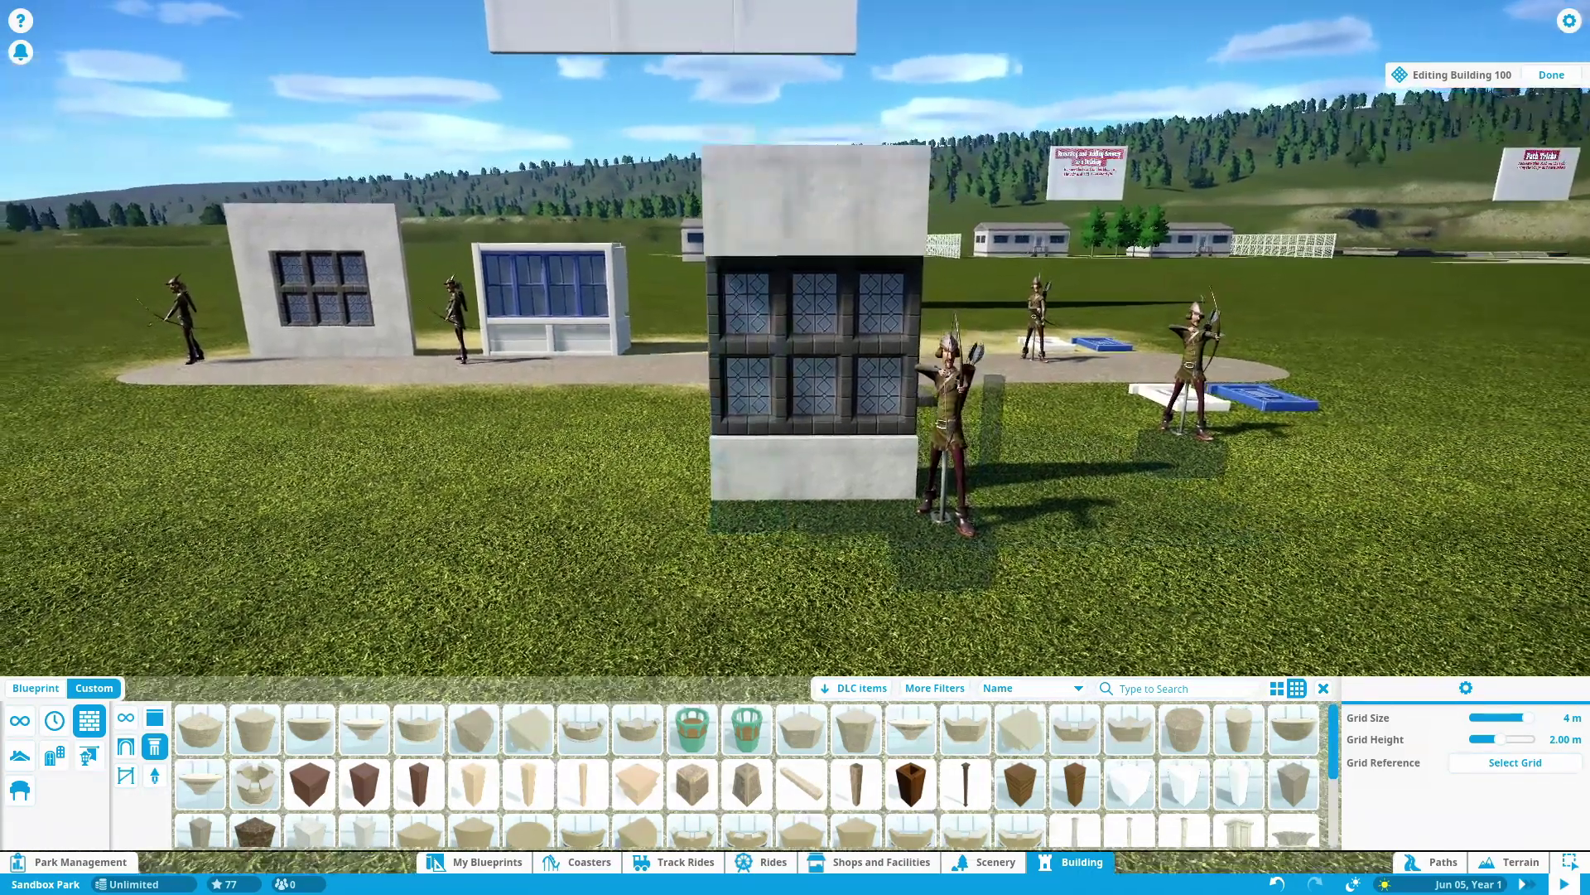
- Duplicate the top and bottom blocks of the outermost column and place the copies flush beside them, away from the archer
left_click_drag(797, 464, 802, 515)
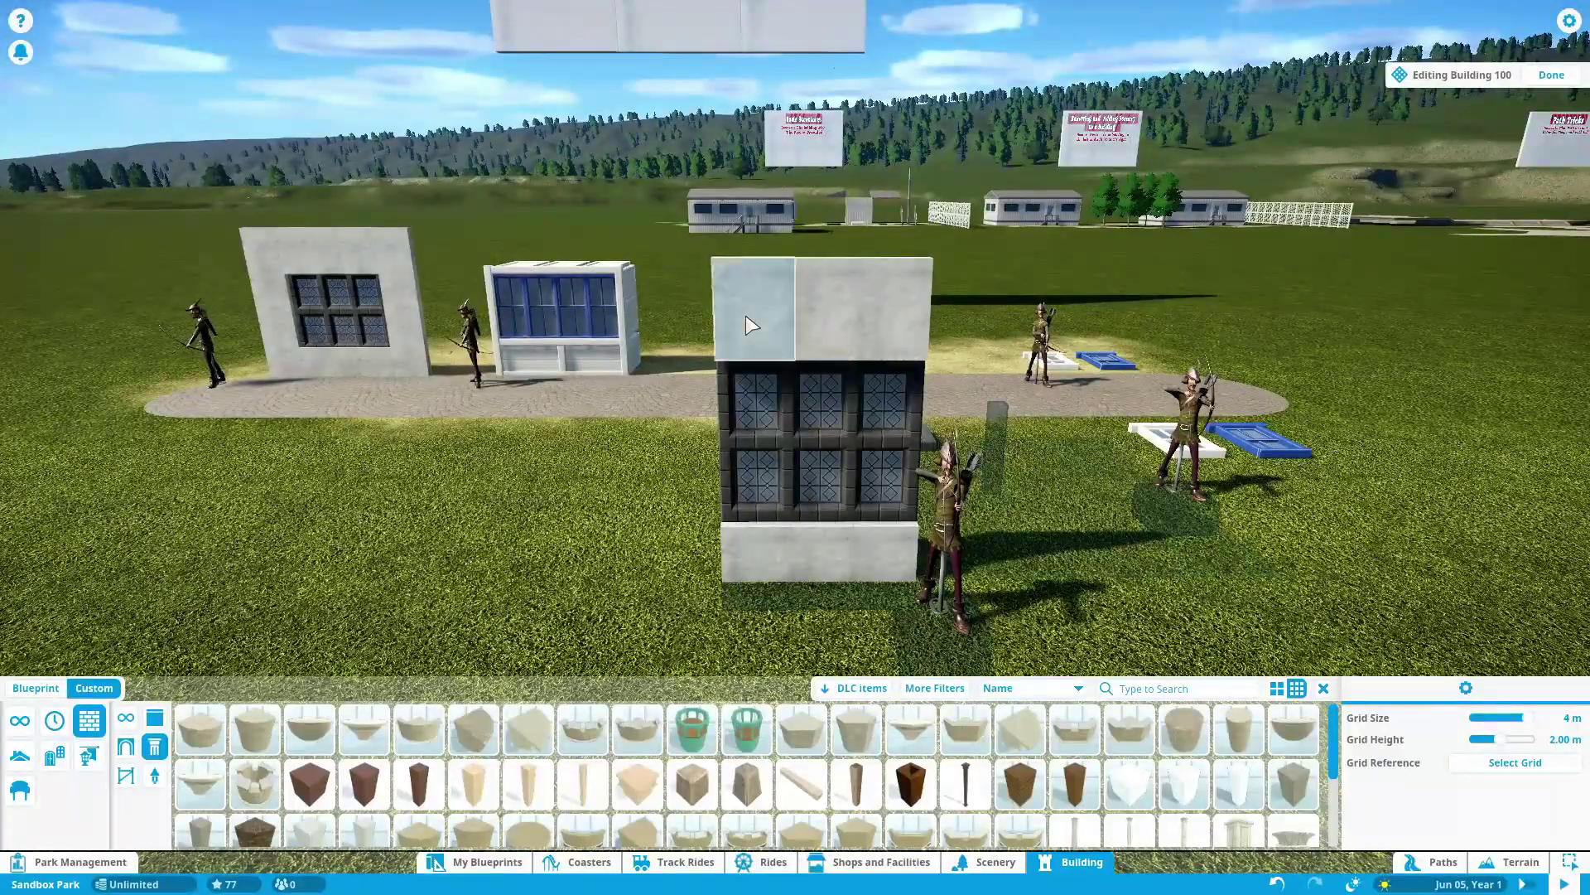
left_click(751, 325)
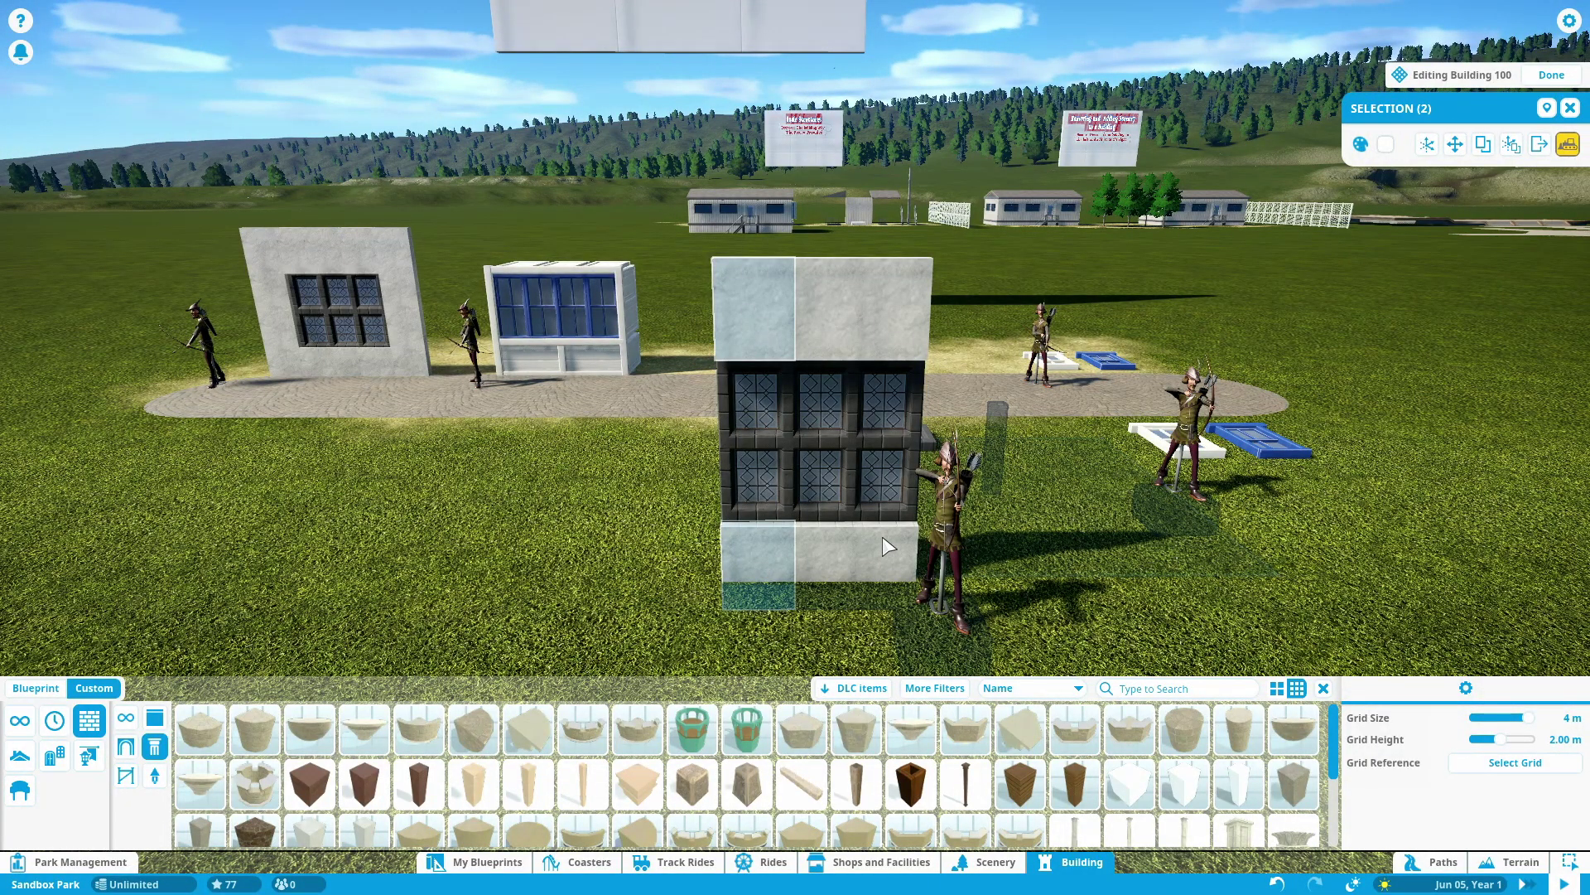
key("Escape")
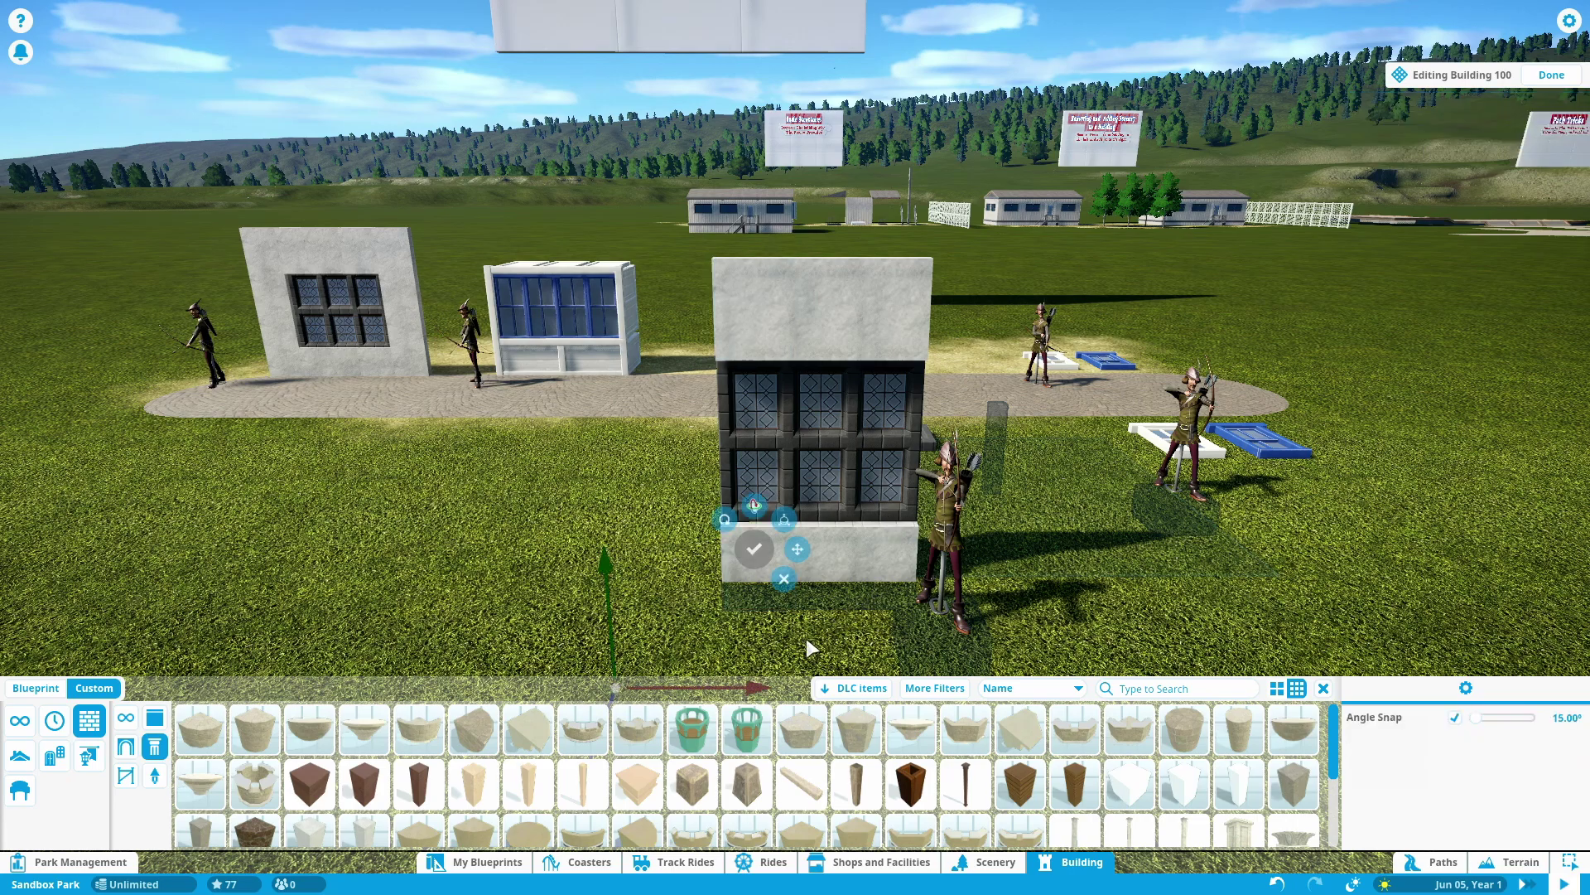
left_click_drag(811, 648, 872, 603)
scroll(873, 603, "down", 1)
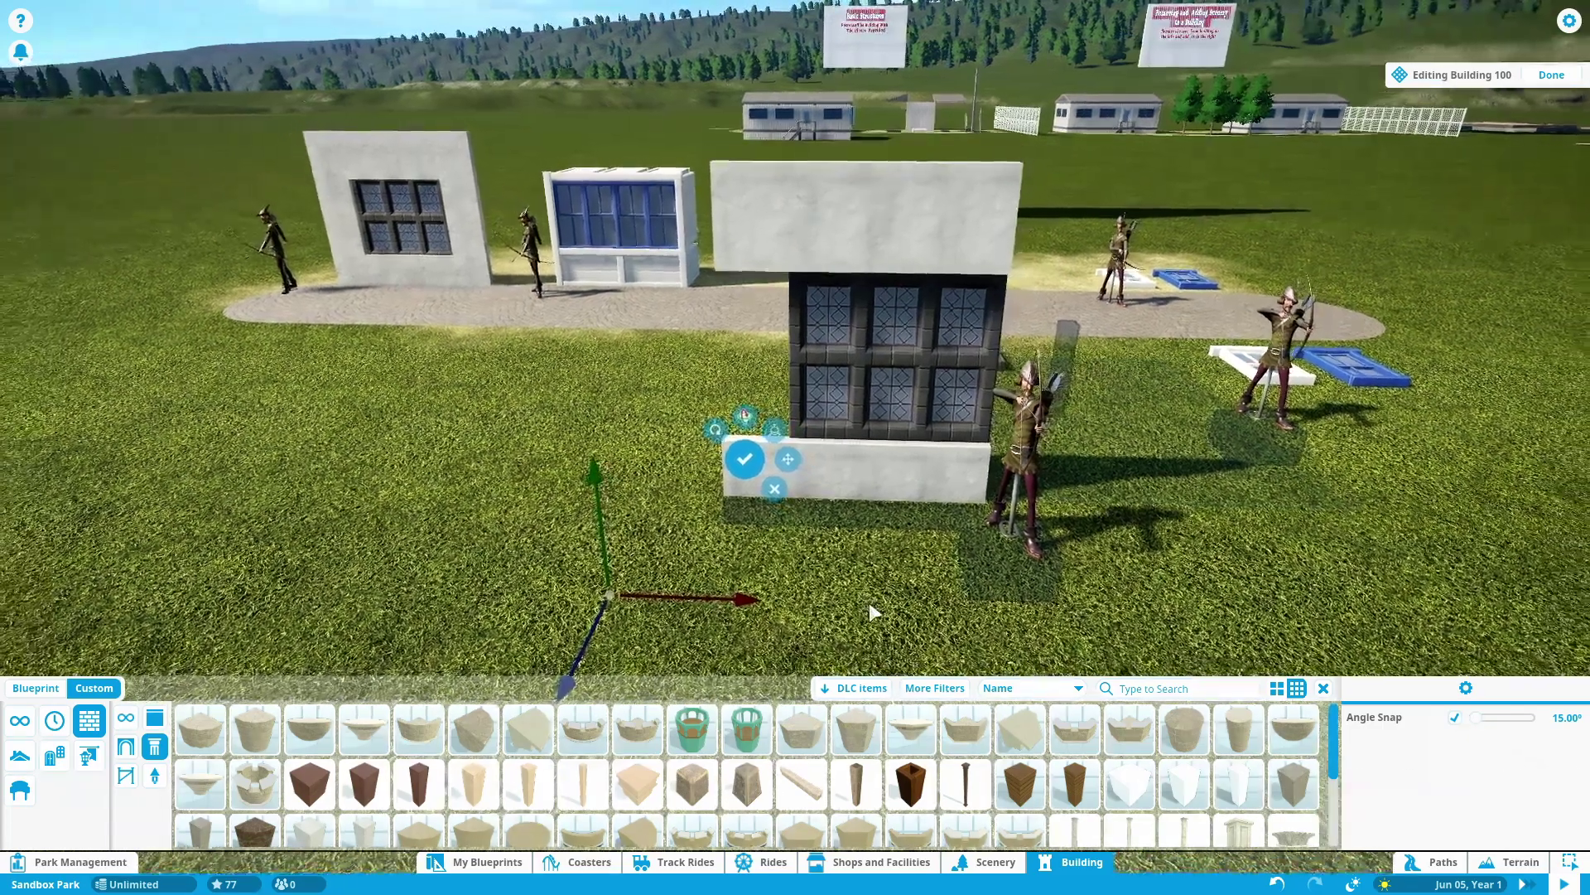
left_click(868, 603)
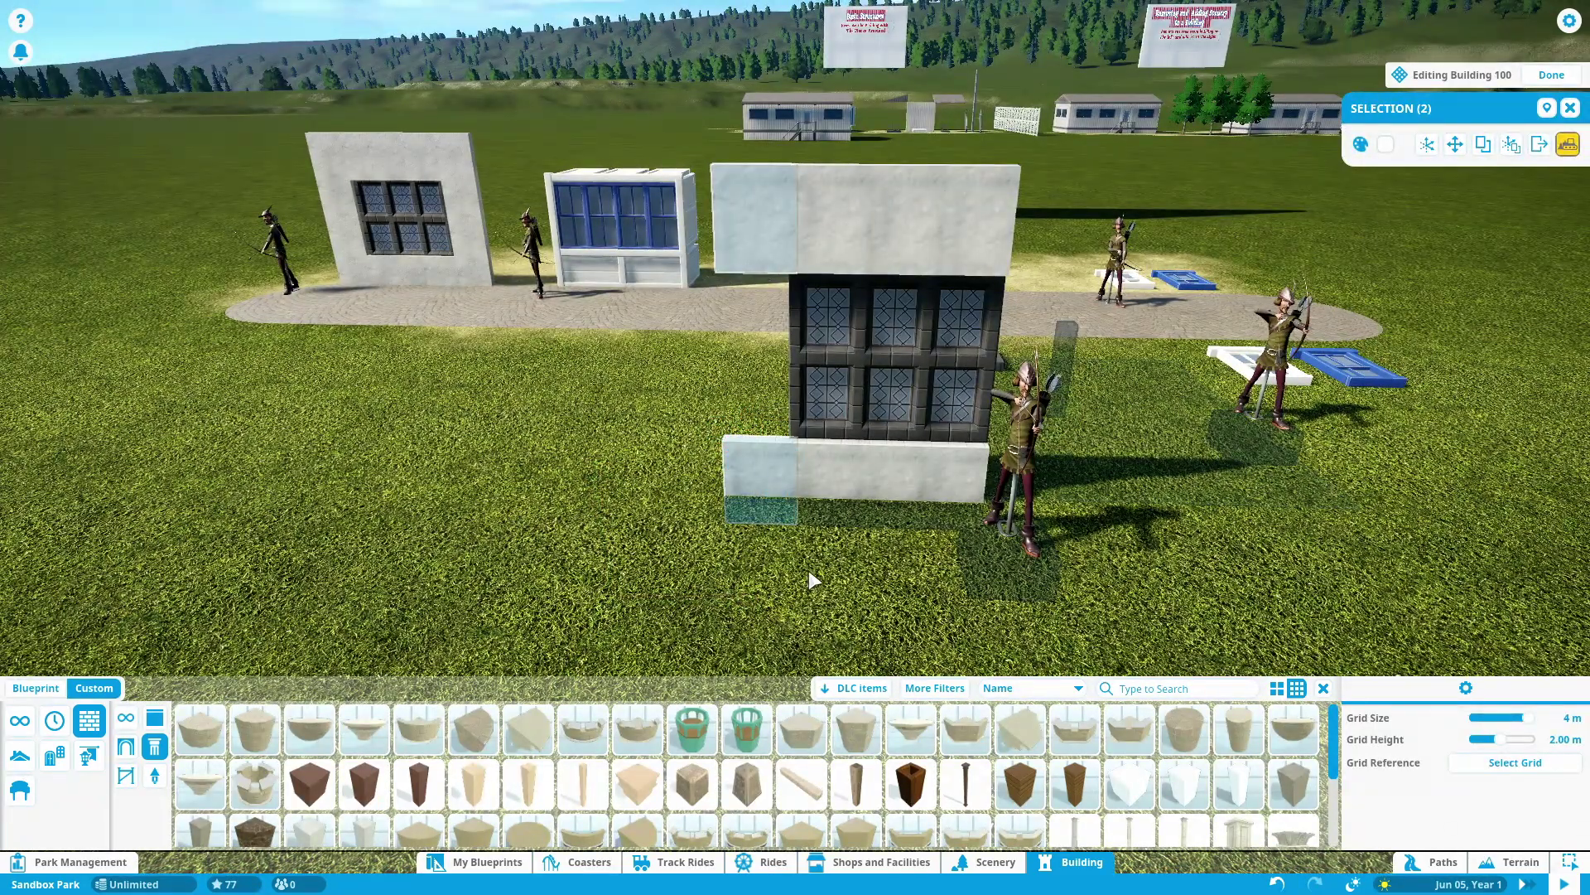
- Duplicate the two end blocks again and place the copies flush at the opposite end of the wall, on the archer's side
key("ctrl+x")
left_click_drag(784, 599, 1040, 633)
key("d")
key("d")
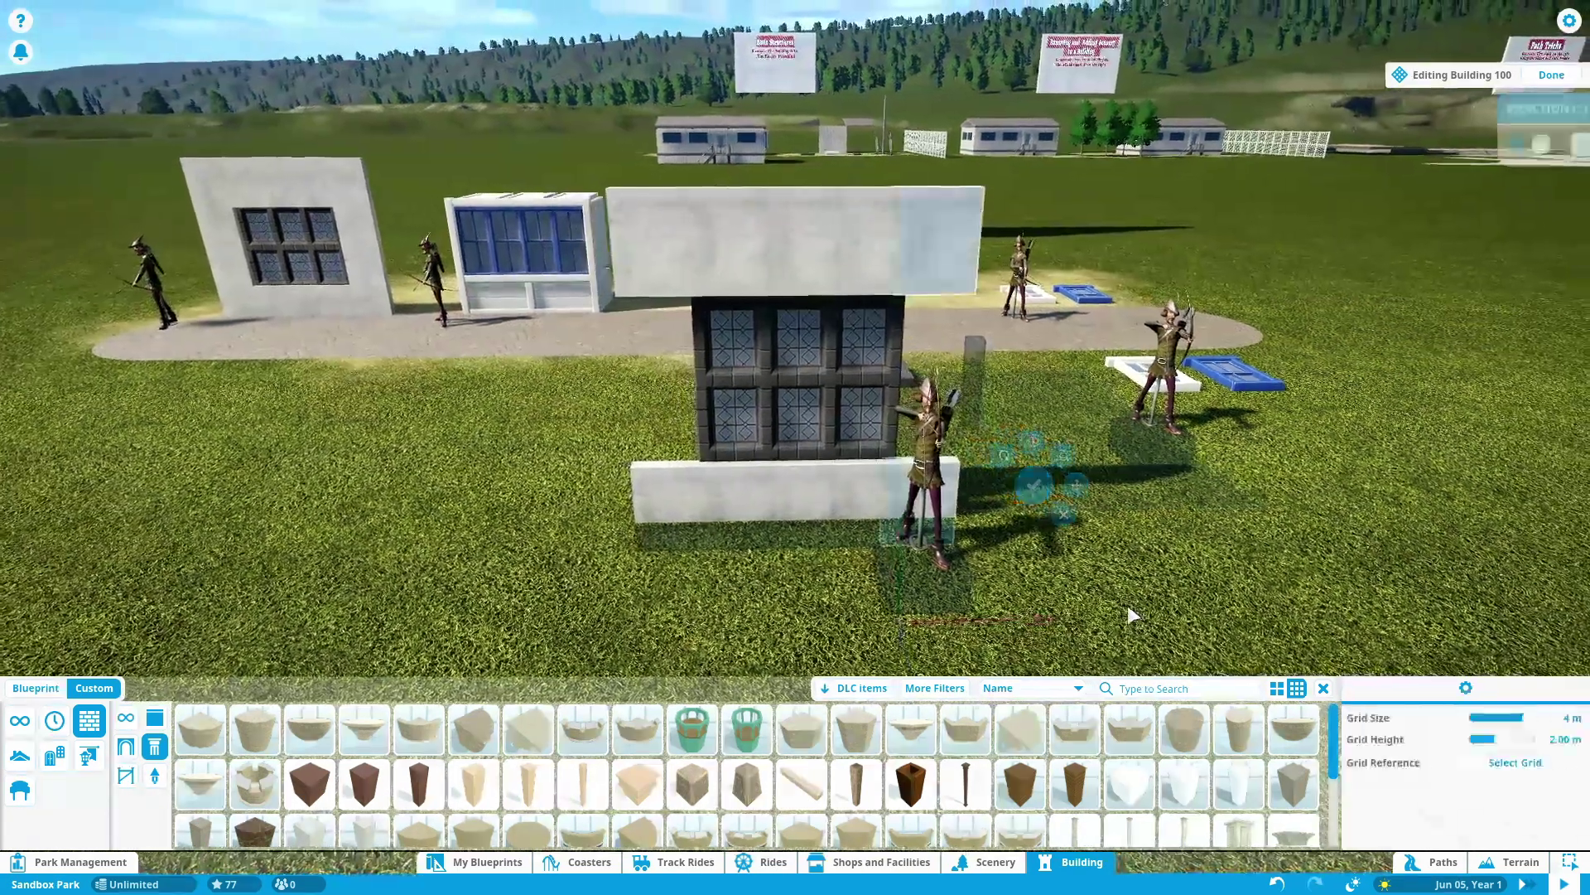
left_click(984, 478)
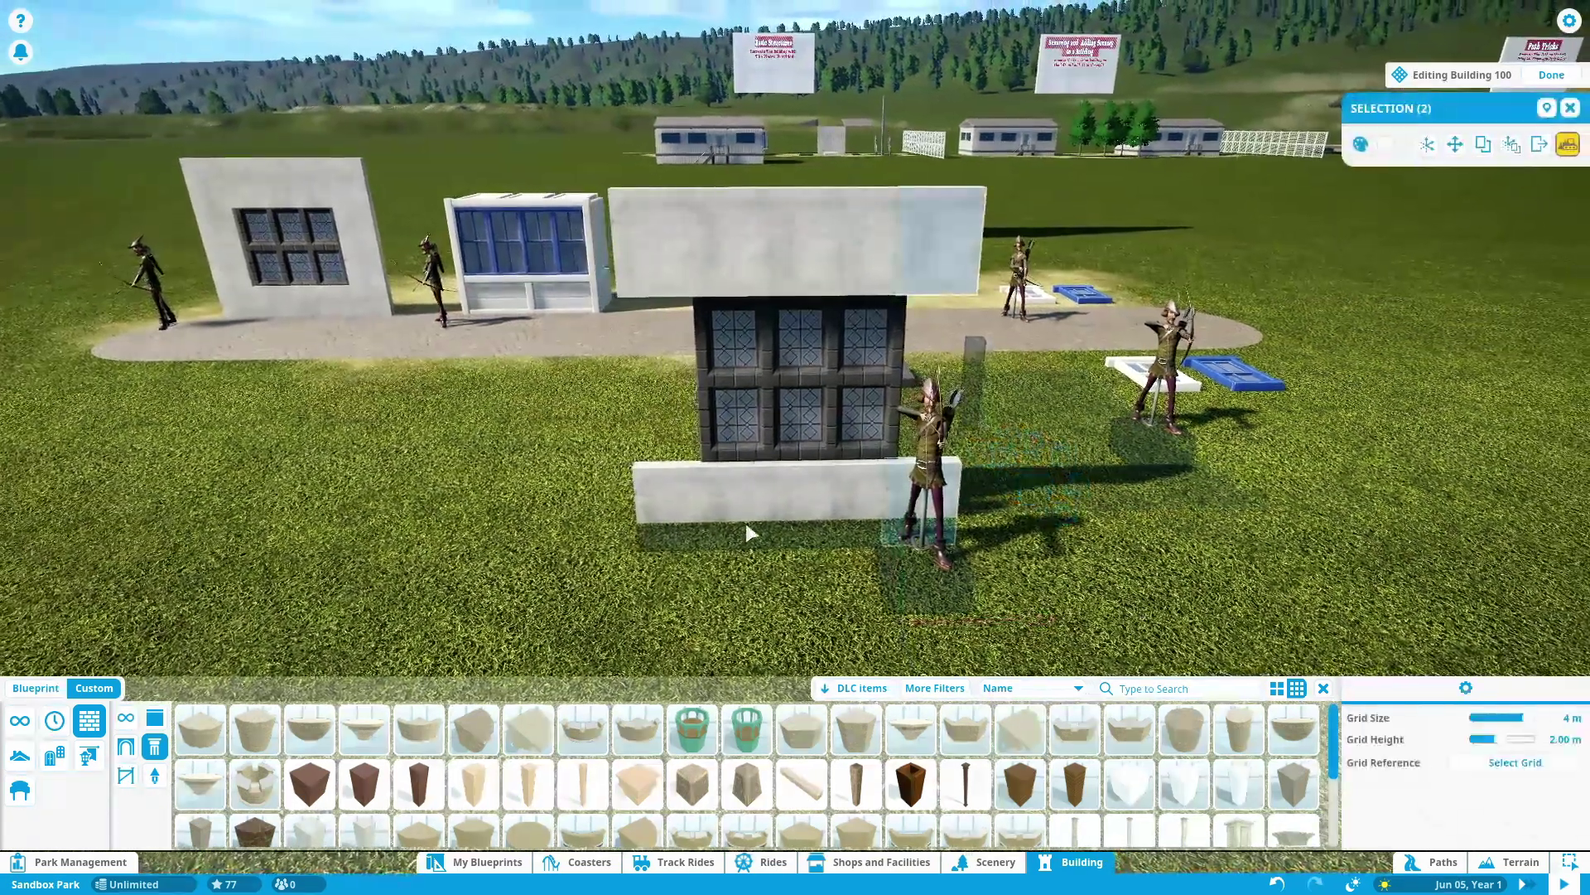
- Move the archer standing in front of the wall to the grass beside its other end
left_click(958, 494, "ctrl")
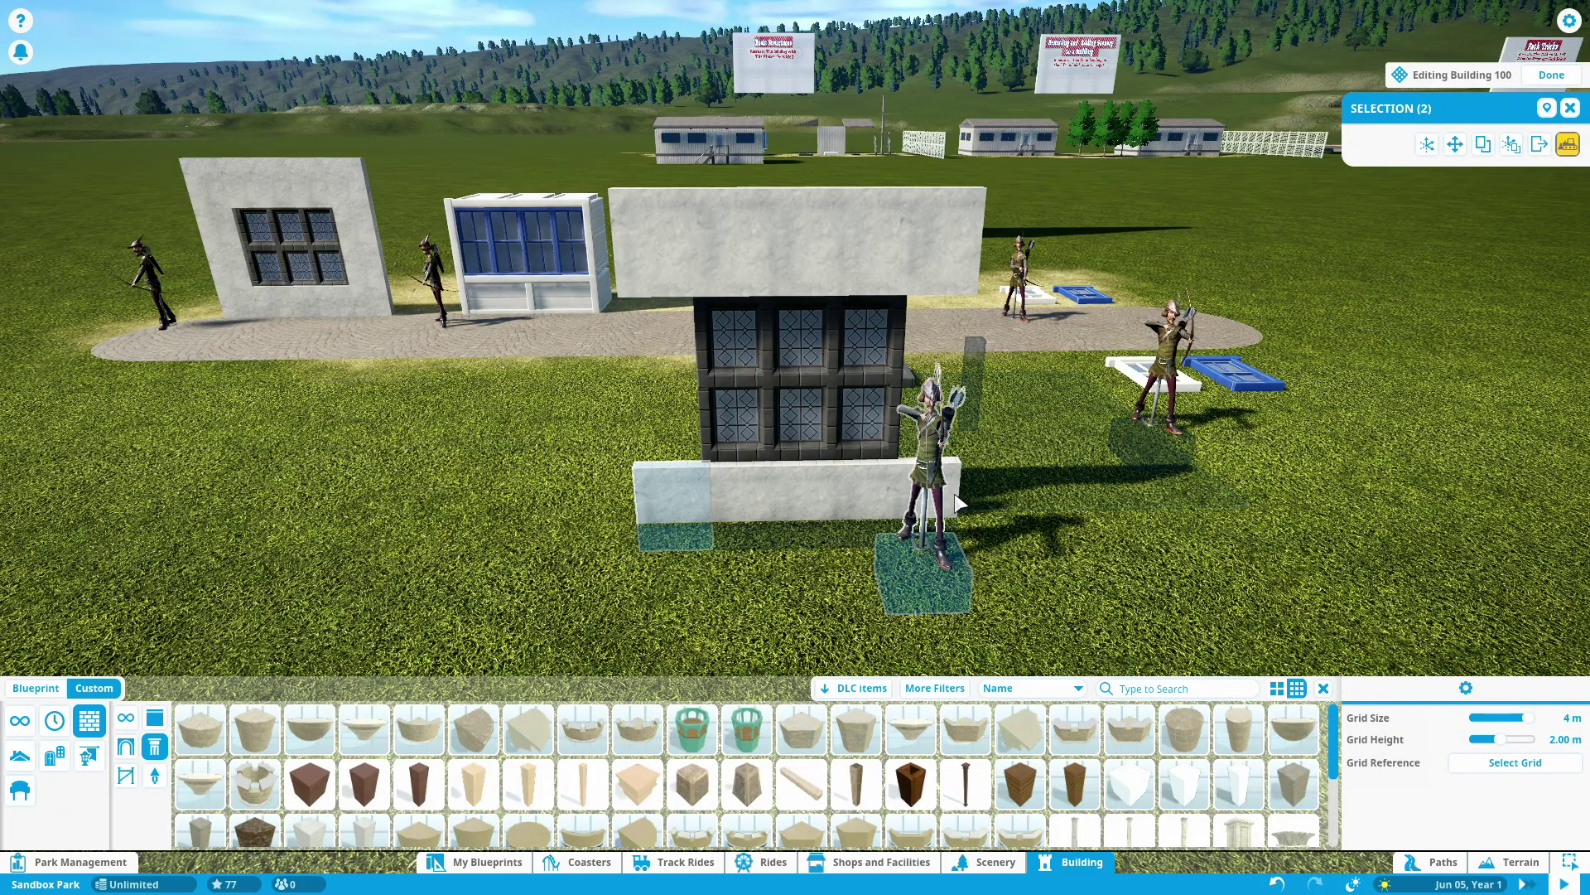
key("x")
left_click(897, 537)
left_click(893, 528)
key("x")
left_click_drag(907, 547, 531, 551)
- Duplicate the two bottom end blocks upwards twice to fill the gaps on both sides of the windows
left_click(621, 415)
left_click(633, 488)
left_click(907, 487, "ctrl")
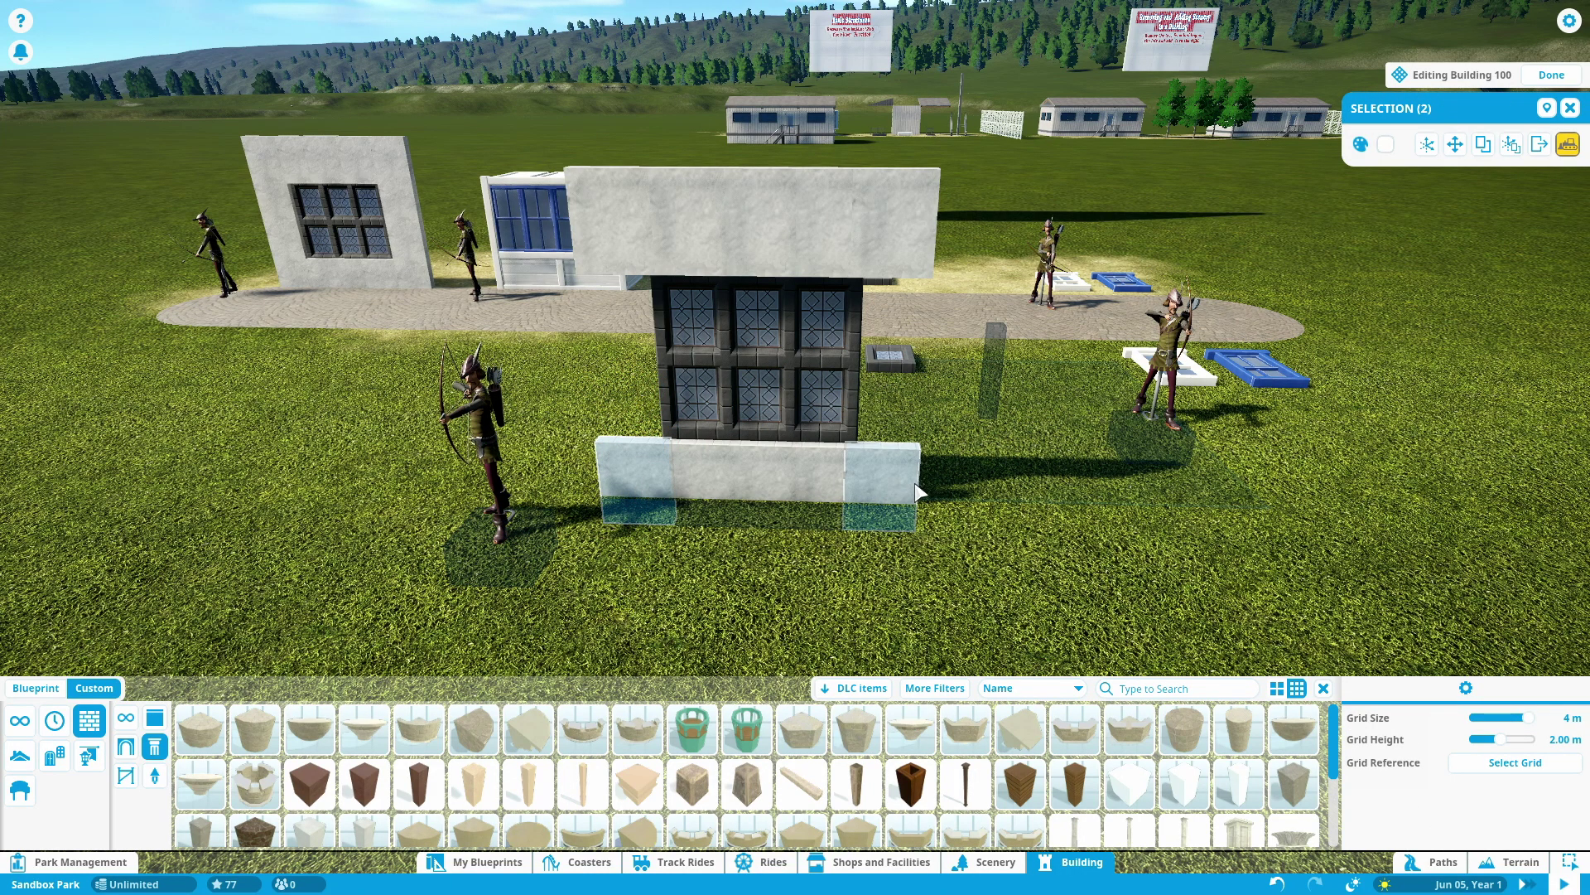
key("ctrl+x")
left_click_drag(754, 474, 777, 372)
left_click(774, 369)
key("ctrl+x")
left_click_drag(755, 474, 773, 374)
left_click(772, 376)
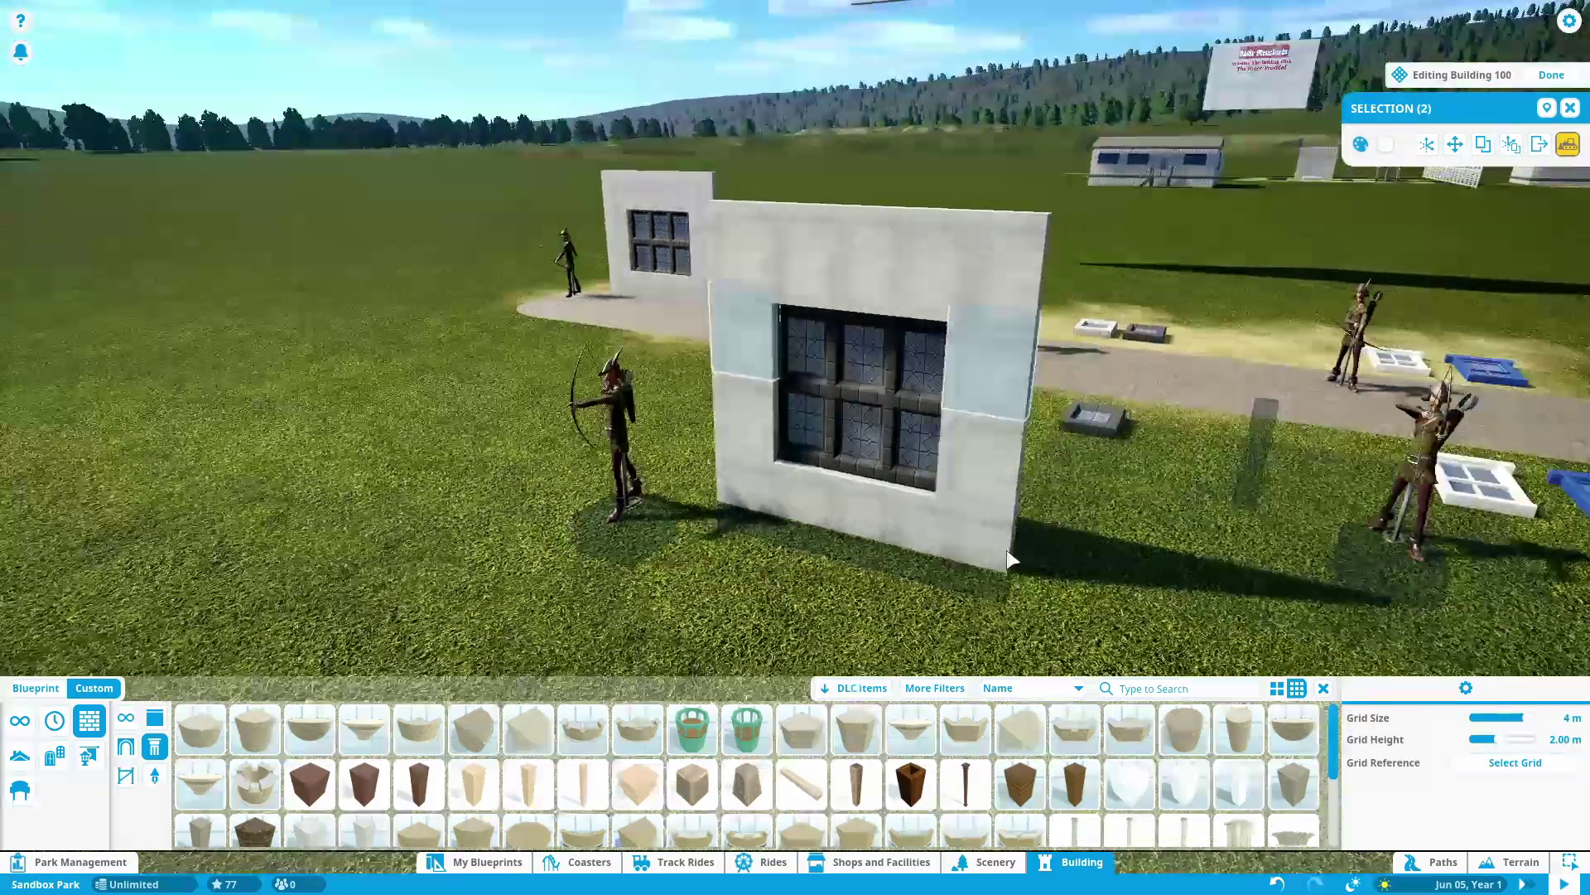
left_click(1056, 587)
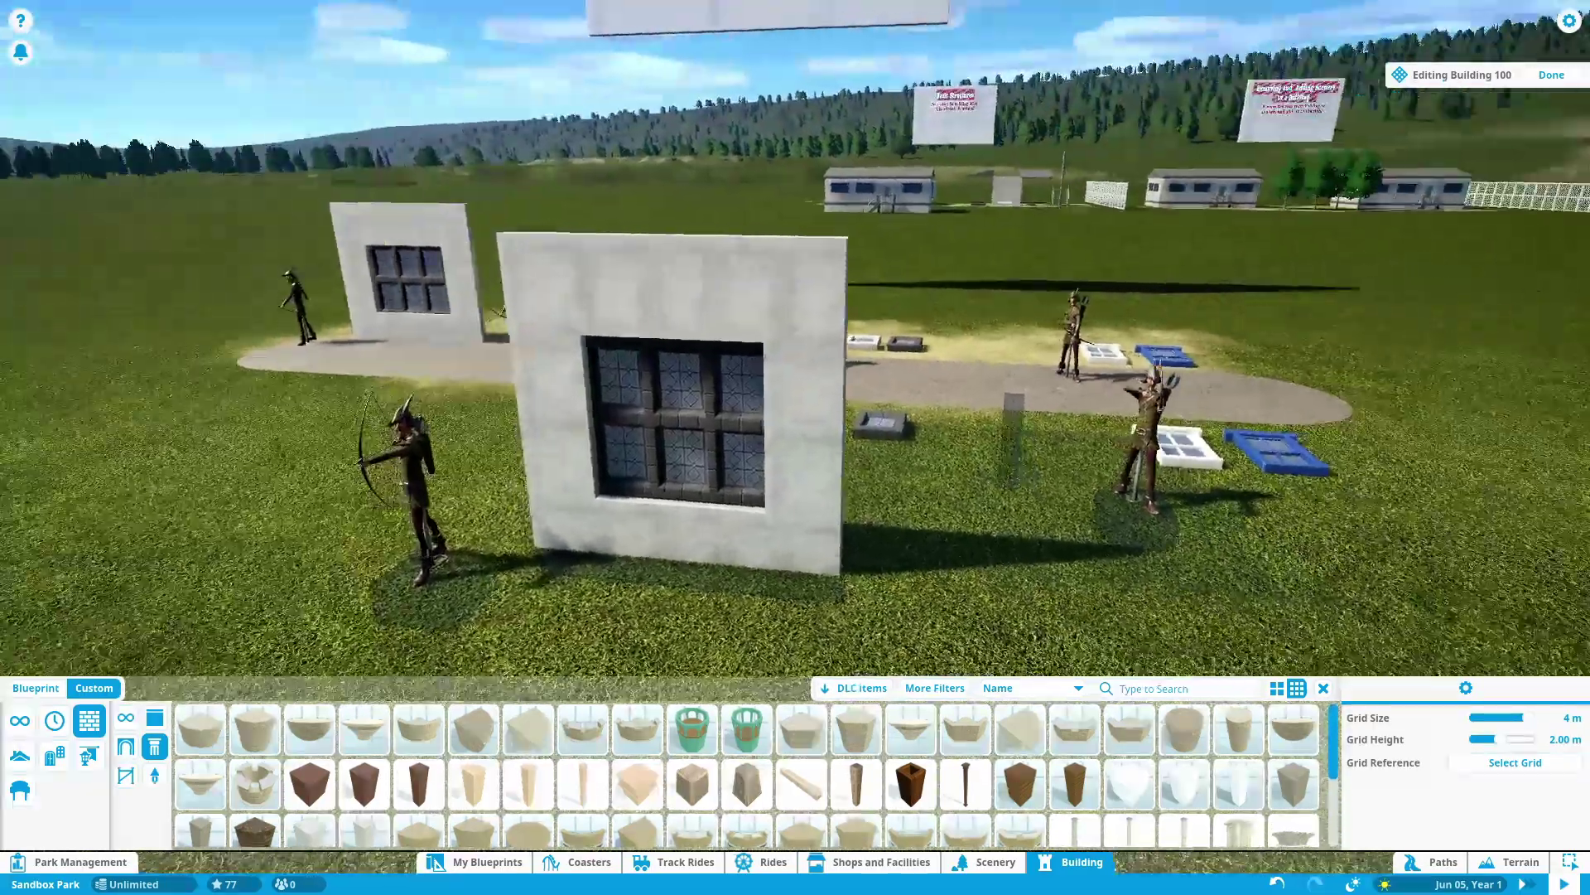
scroll(795, 373, "down", 3)
scroll(795, 372, "up", 3)
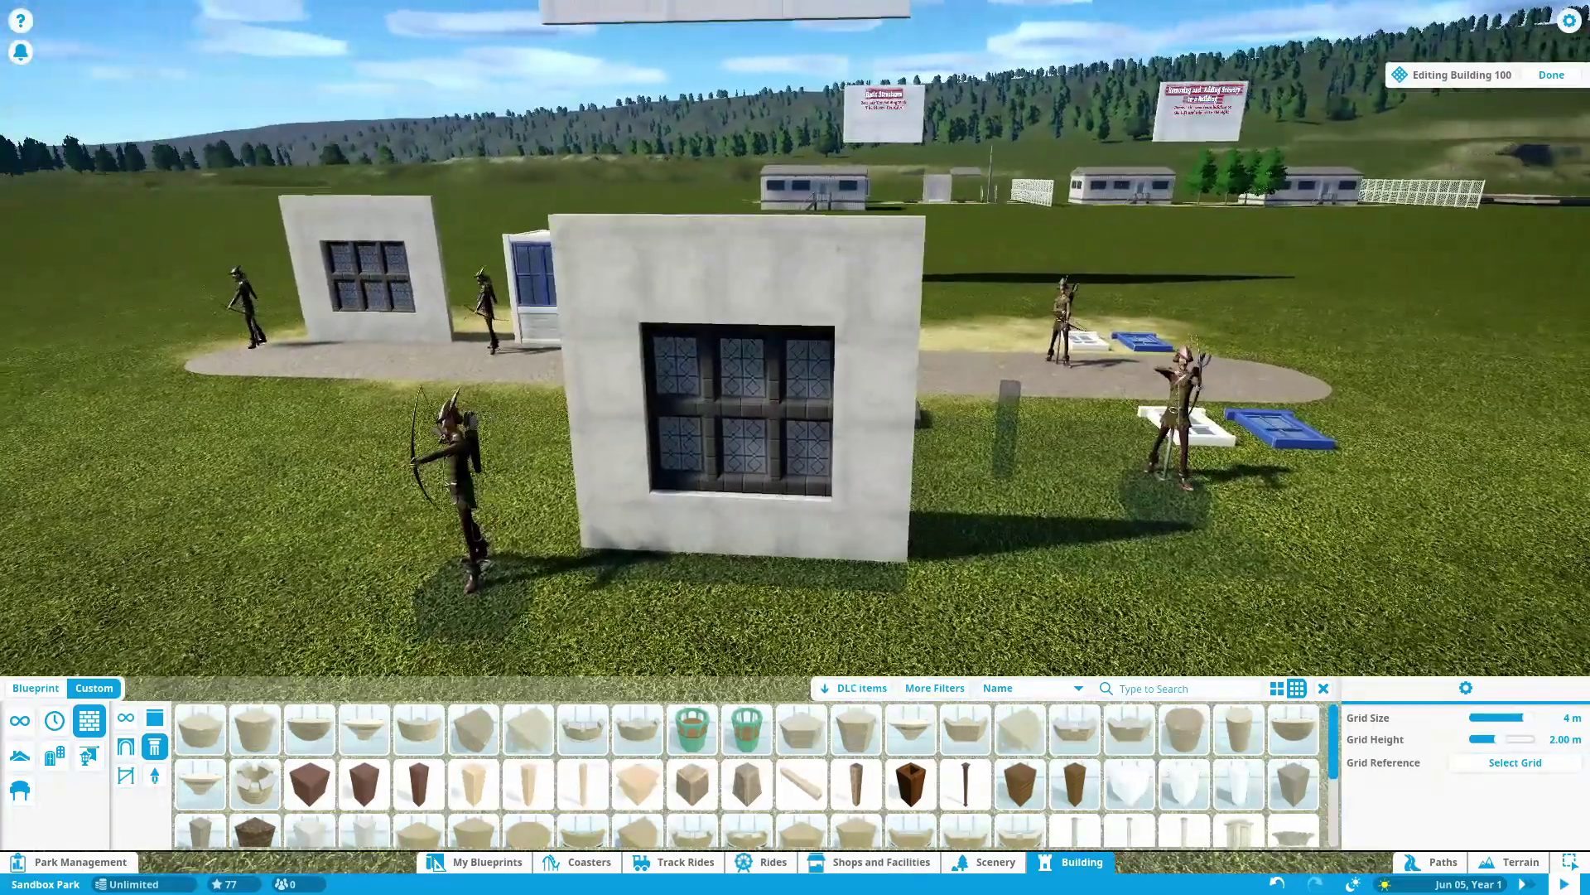
scroll(795, 372, "up", 3)
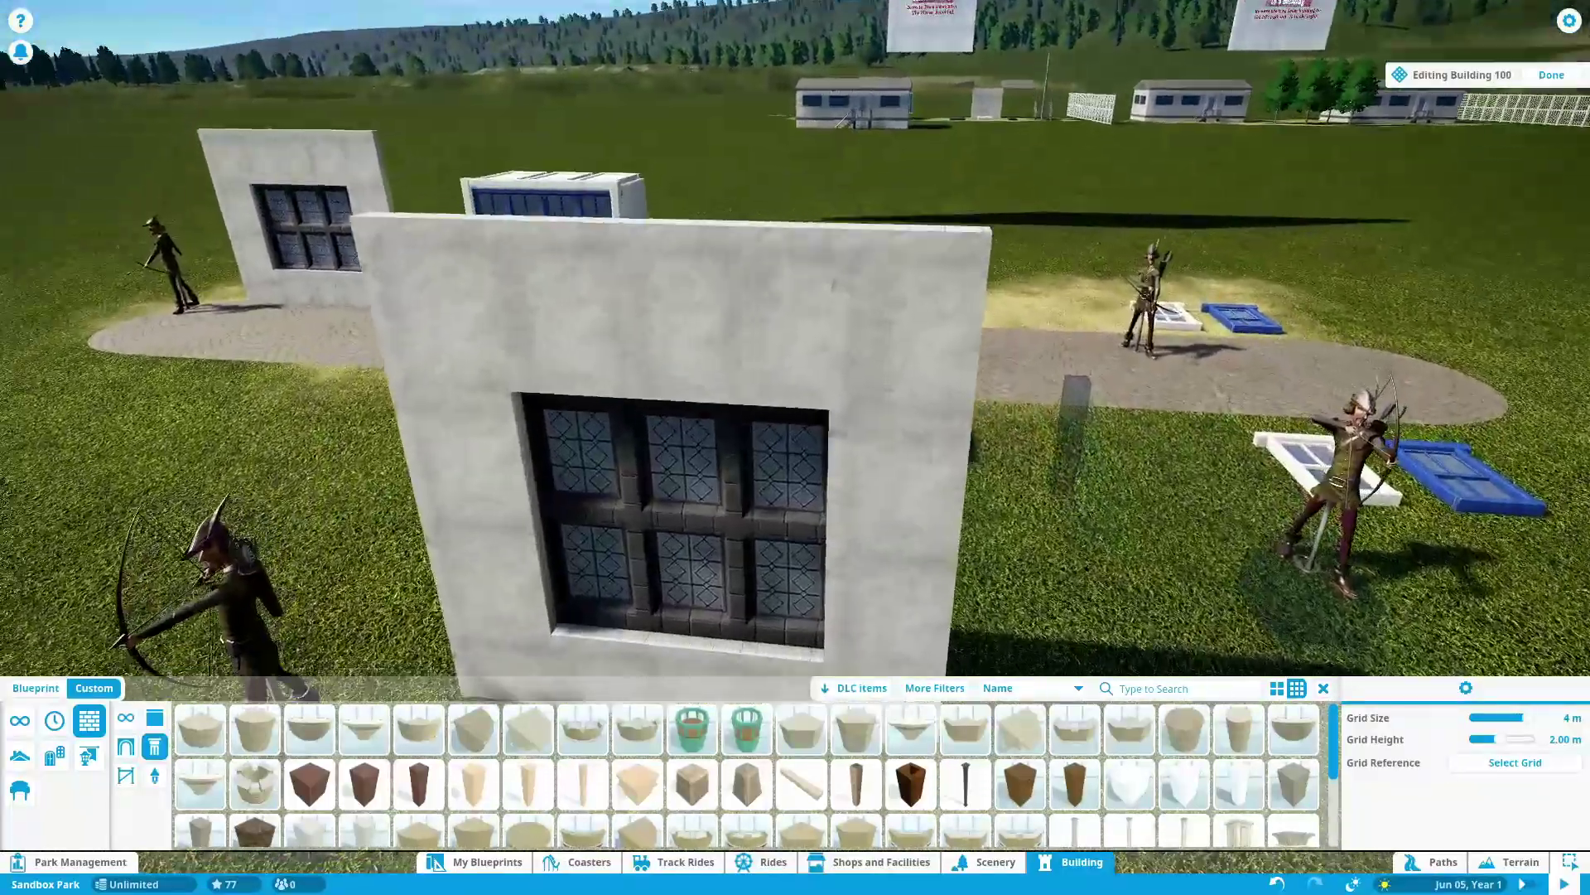
scroll(929, 463, "up", 2)
scroll(1027, 426, "up", 4)
left_click(969, 316)
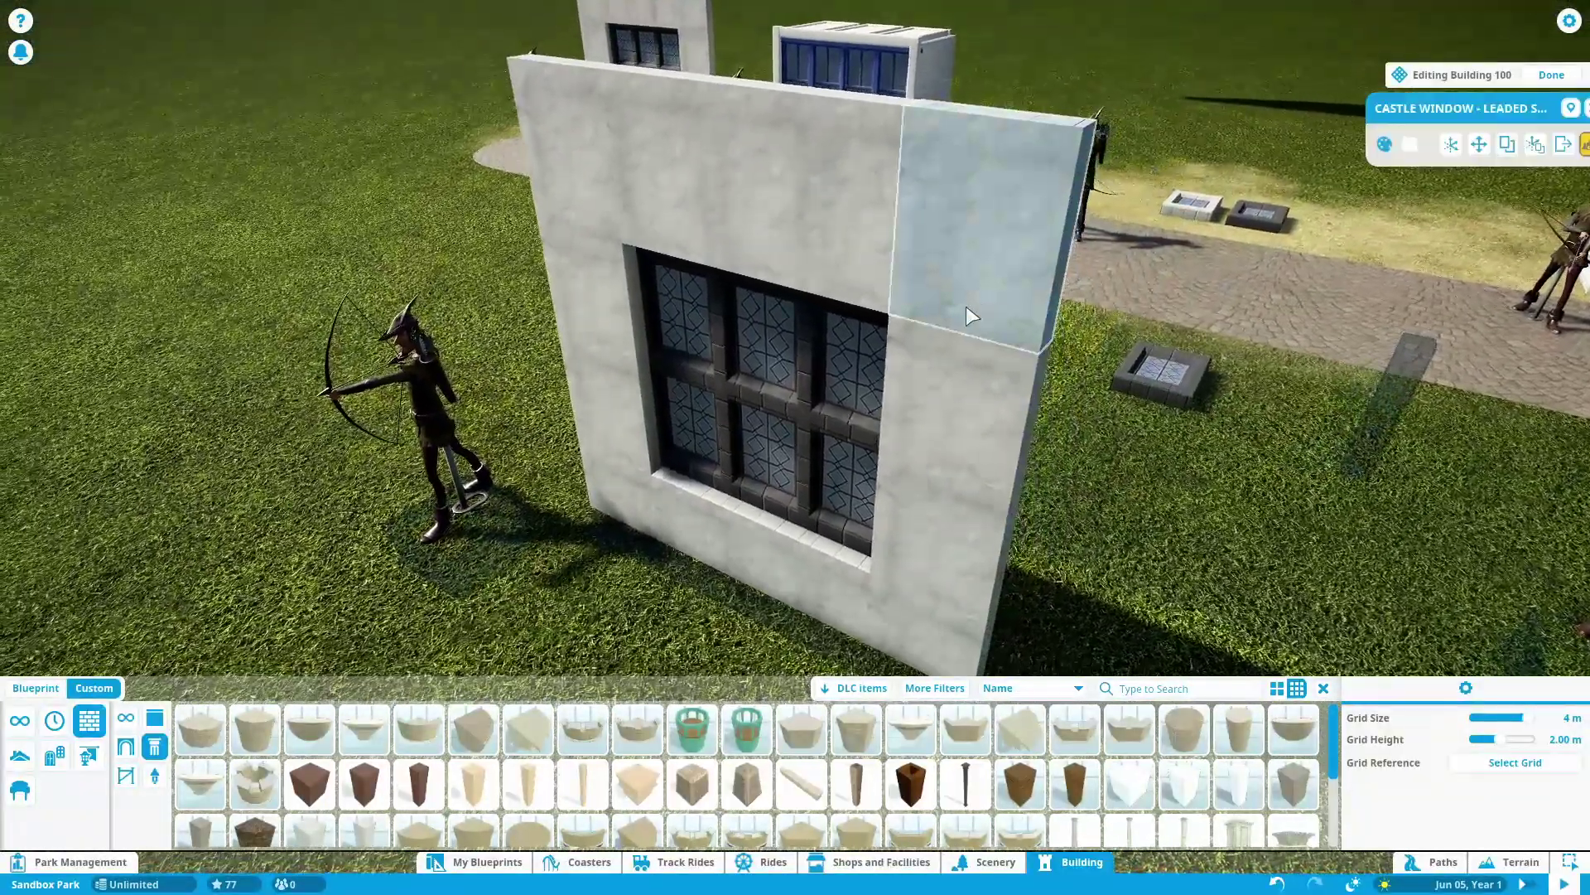
key("x")
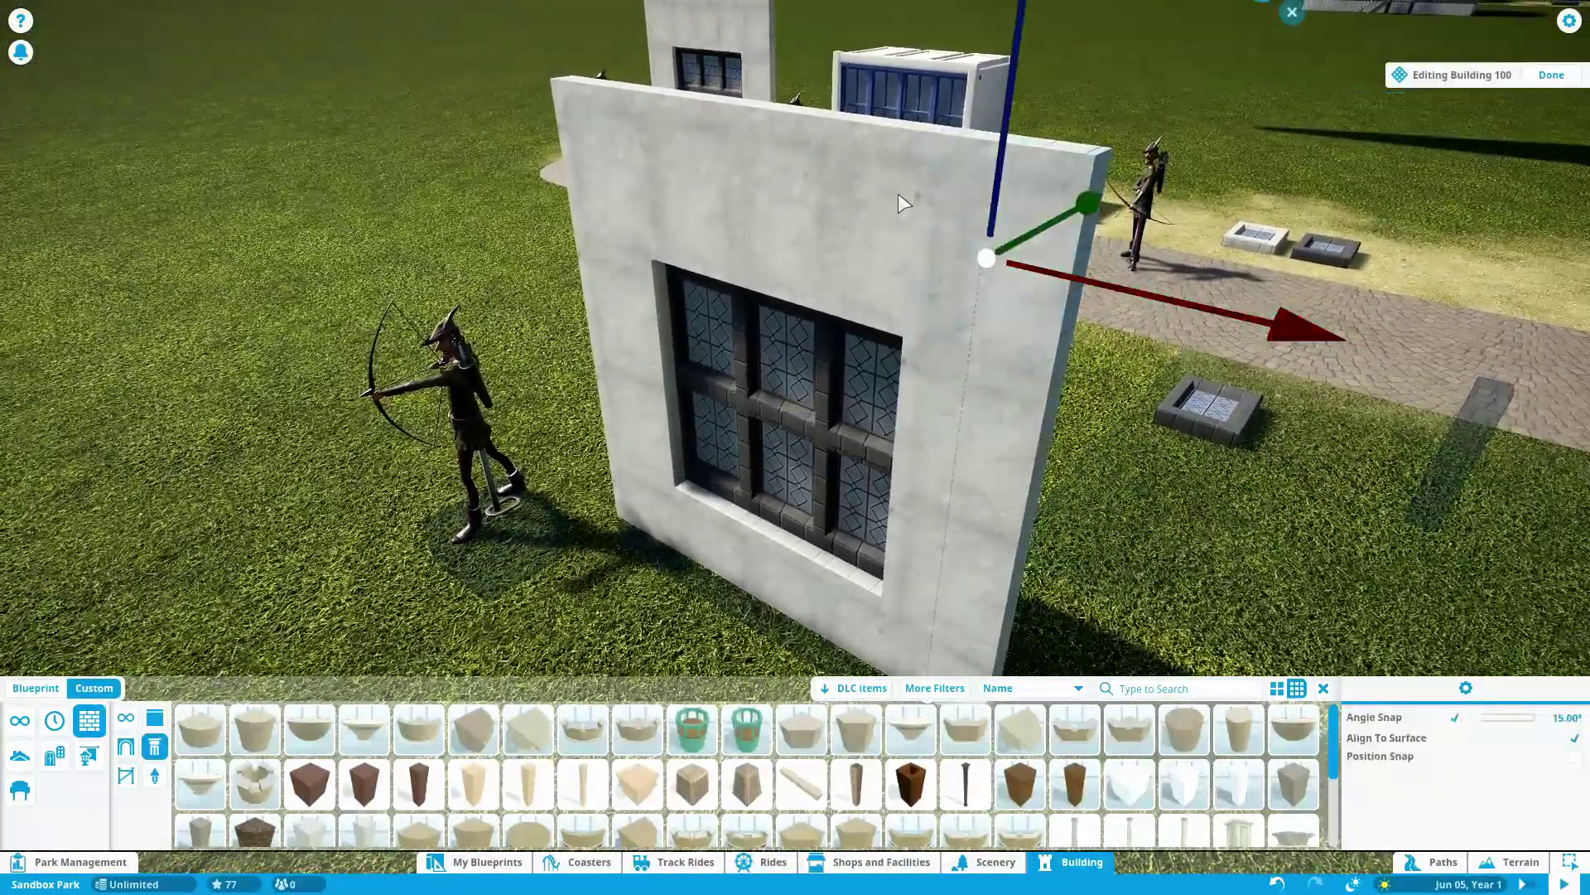
scroll(932, 246, "down", 5)
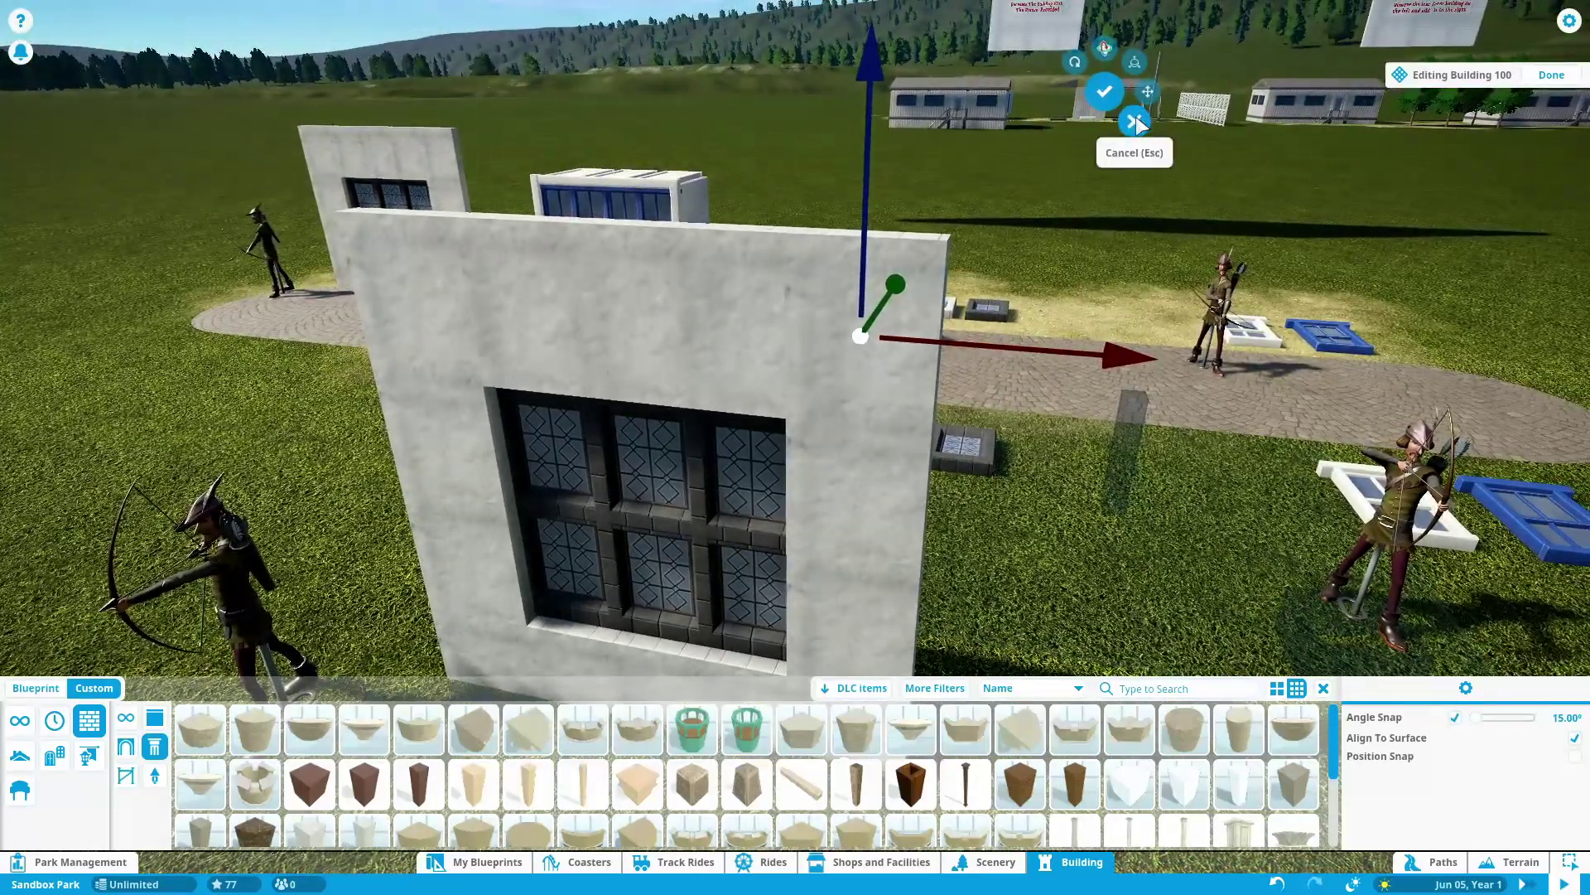
left_click(1135, 121)
left_click(857, 311)
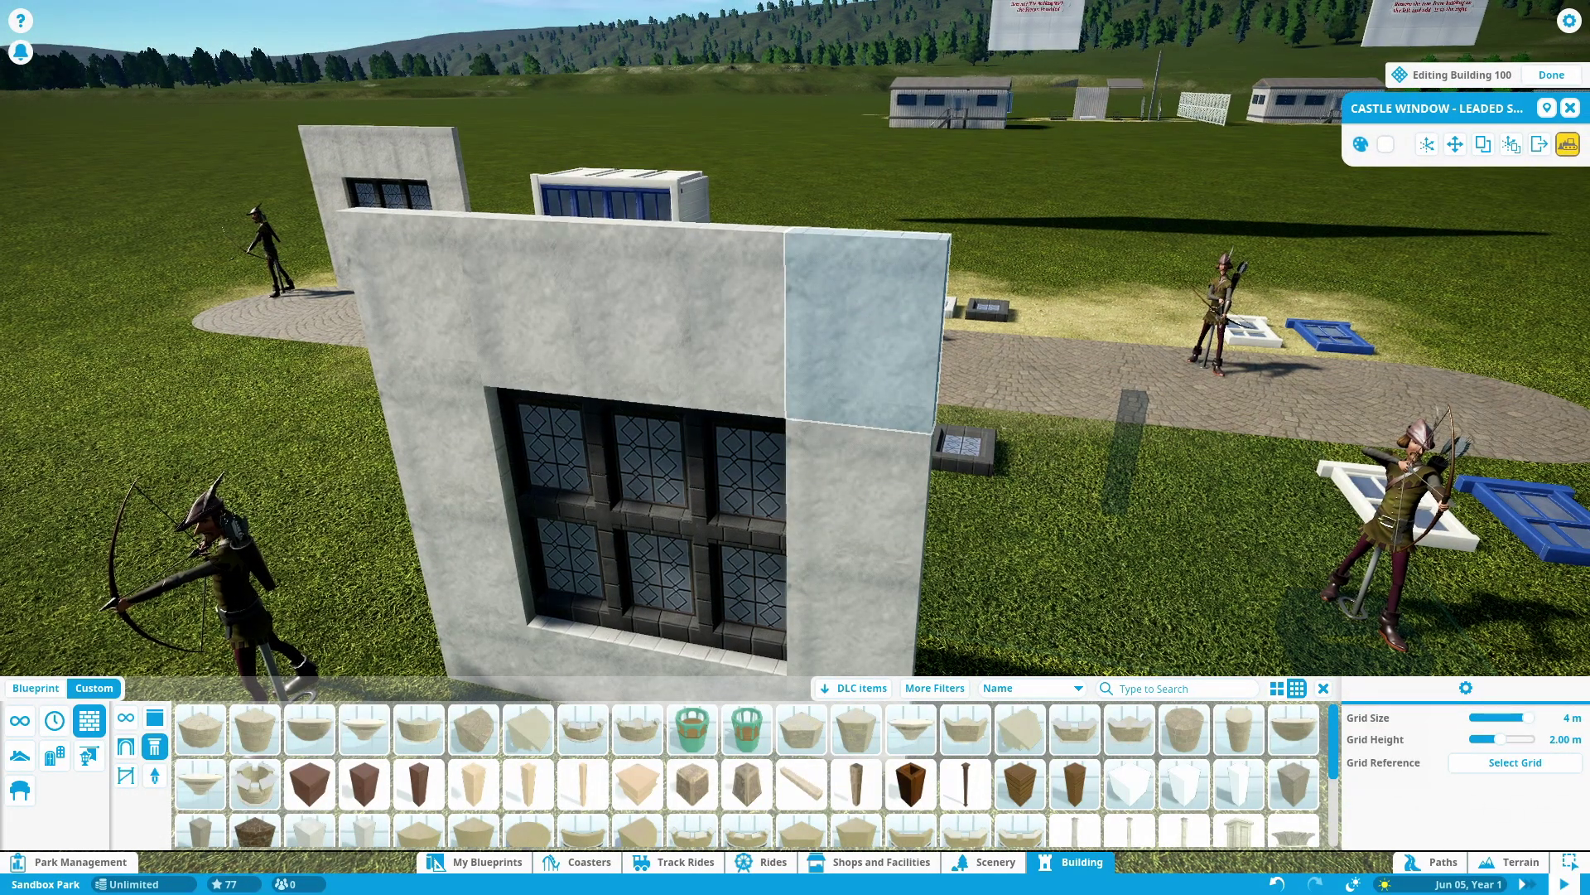
left_click_drag(868, 316, 871, 320)
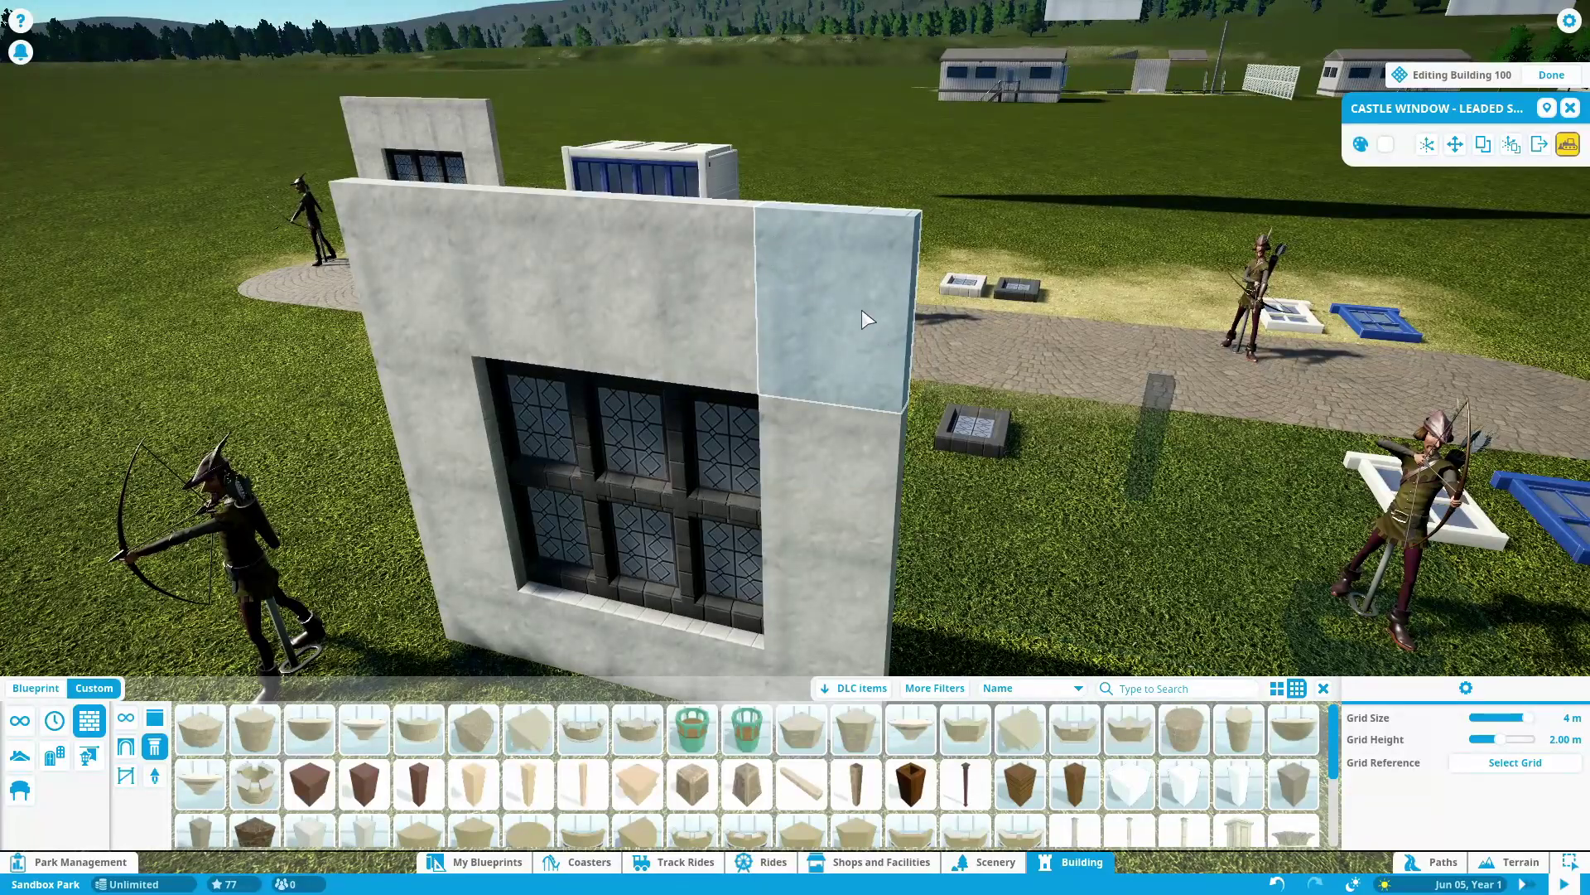
left_click(1041, 504)
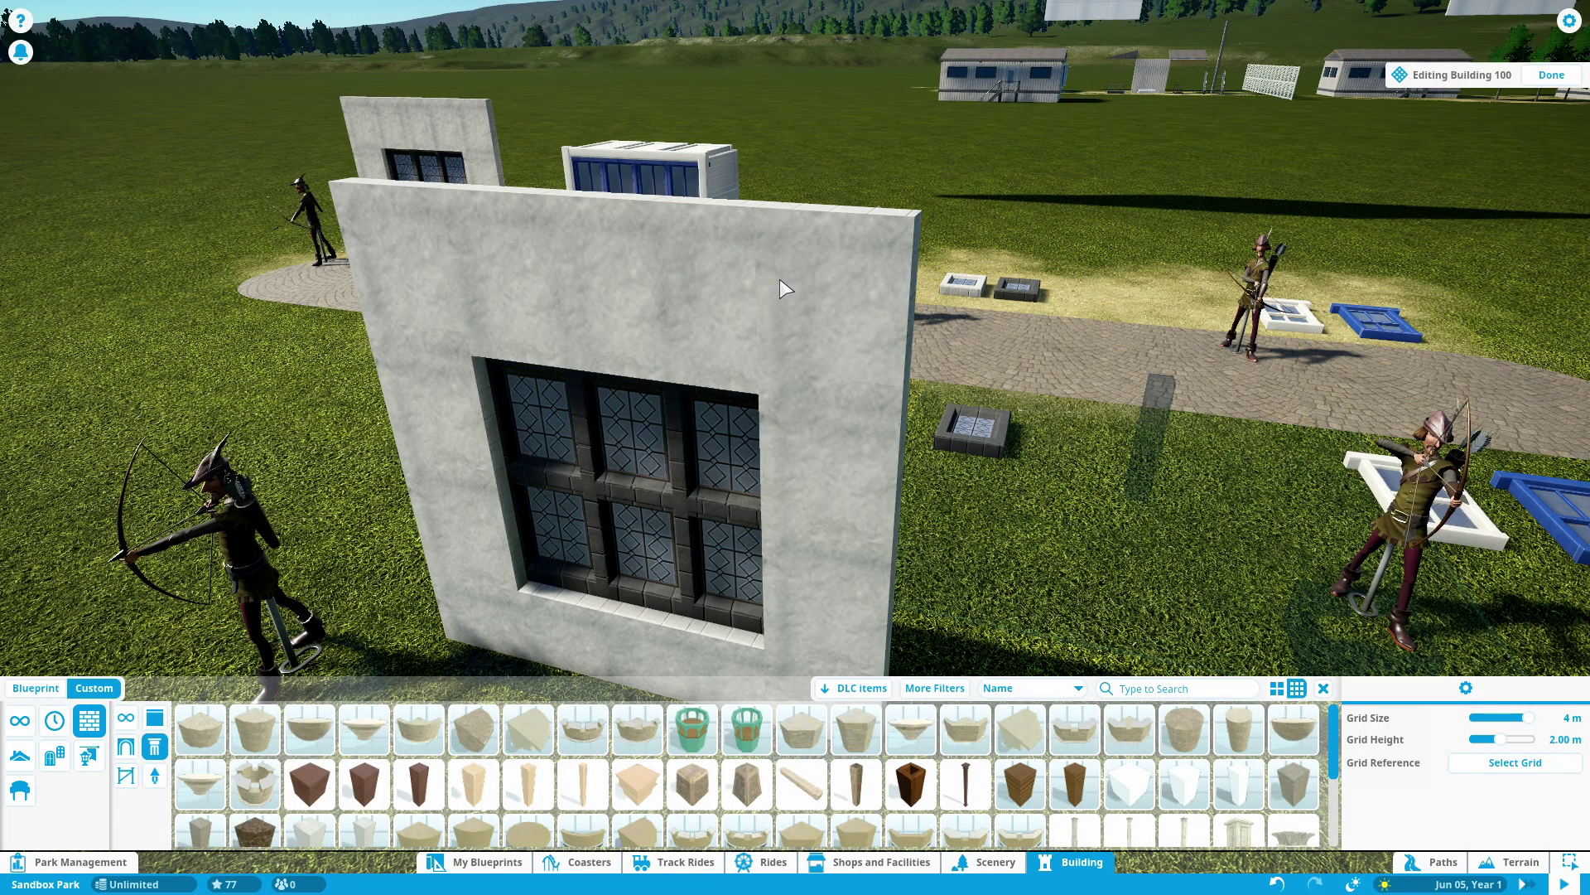
- Rotate the wall's top corner block slightly about its vertical axis with angle snap turned off
left_click(833, 305)
key("x")
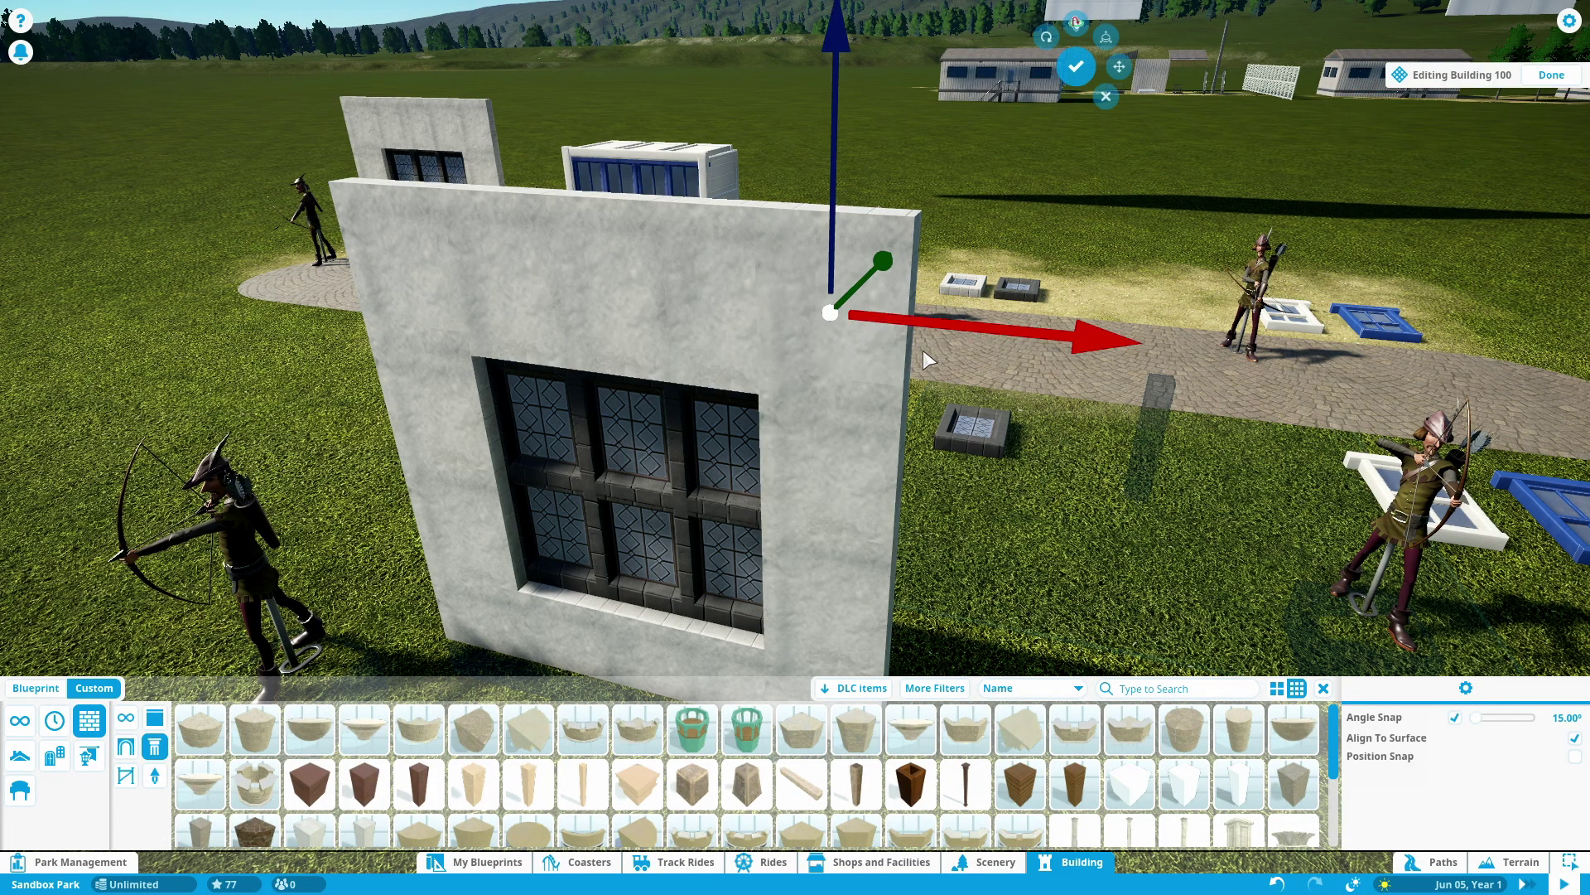
left_click_drag(927, 333, 928, 367)
middle_click(931, 414)
middle_click(967, 447)
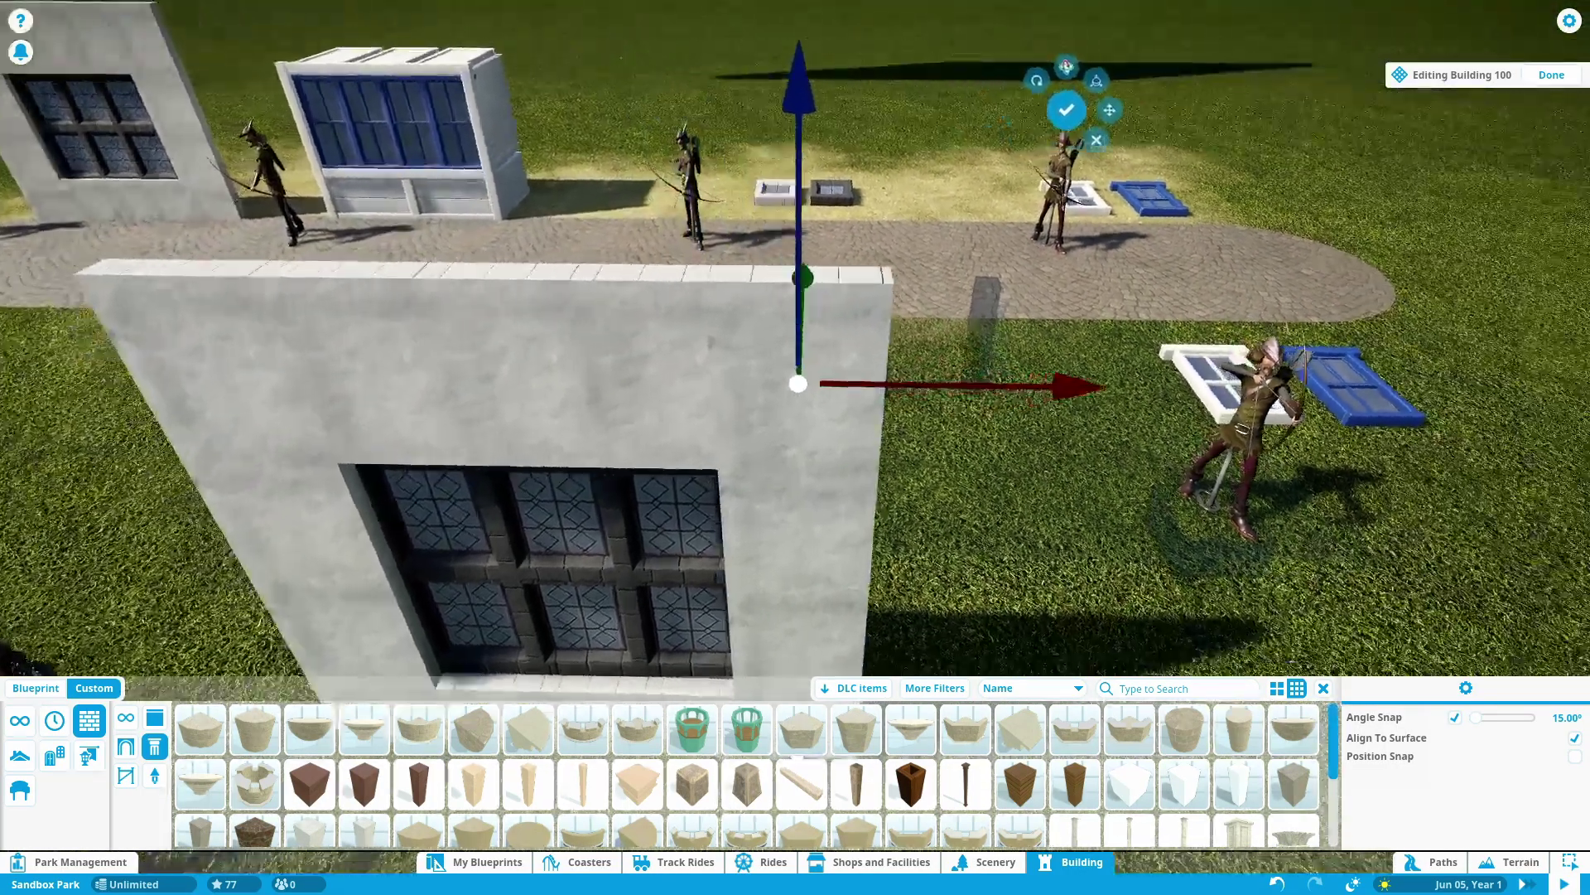
scroll(955, 451, "up", 2)
middle_click(955, 450)
scroll(950, 471, "down", 2)
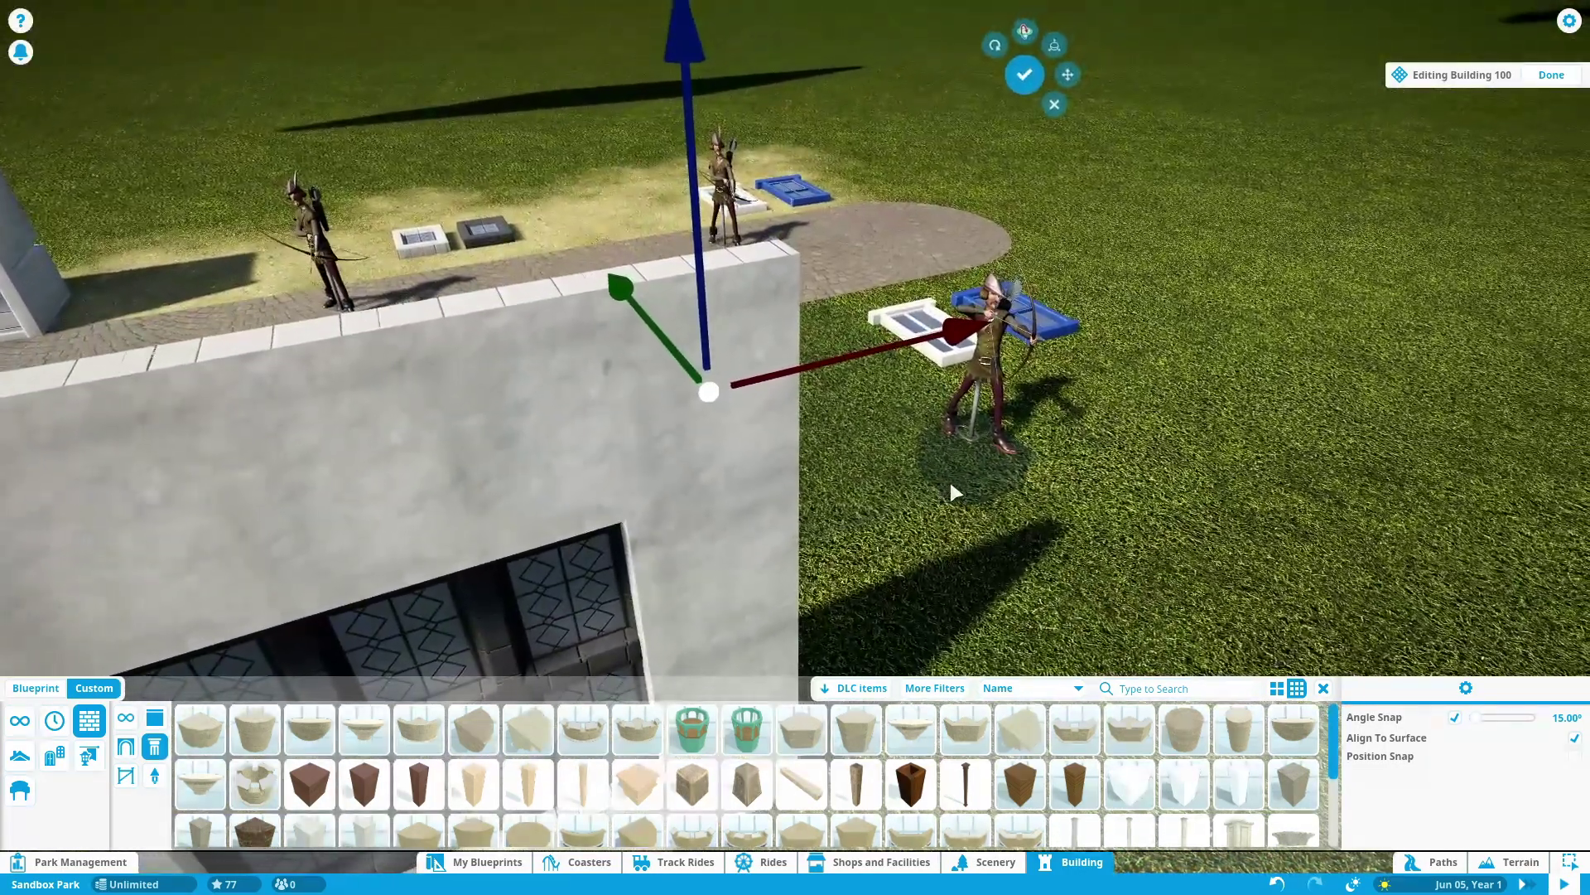
key("x")
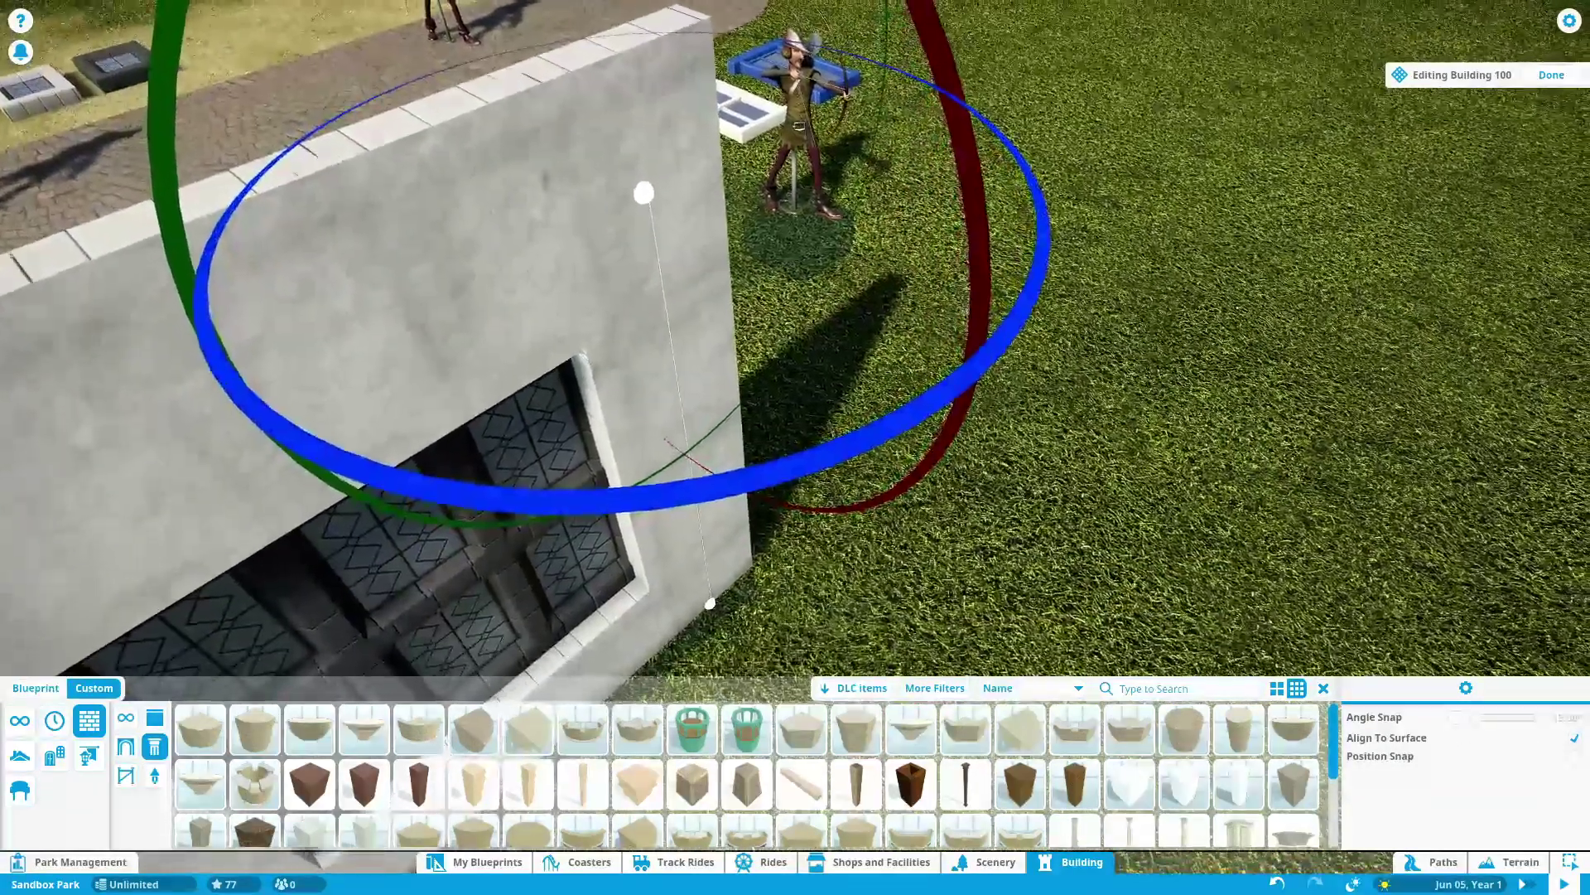
left_click_drag(733, 470, 829, 538)
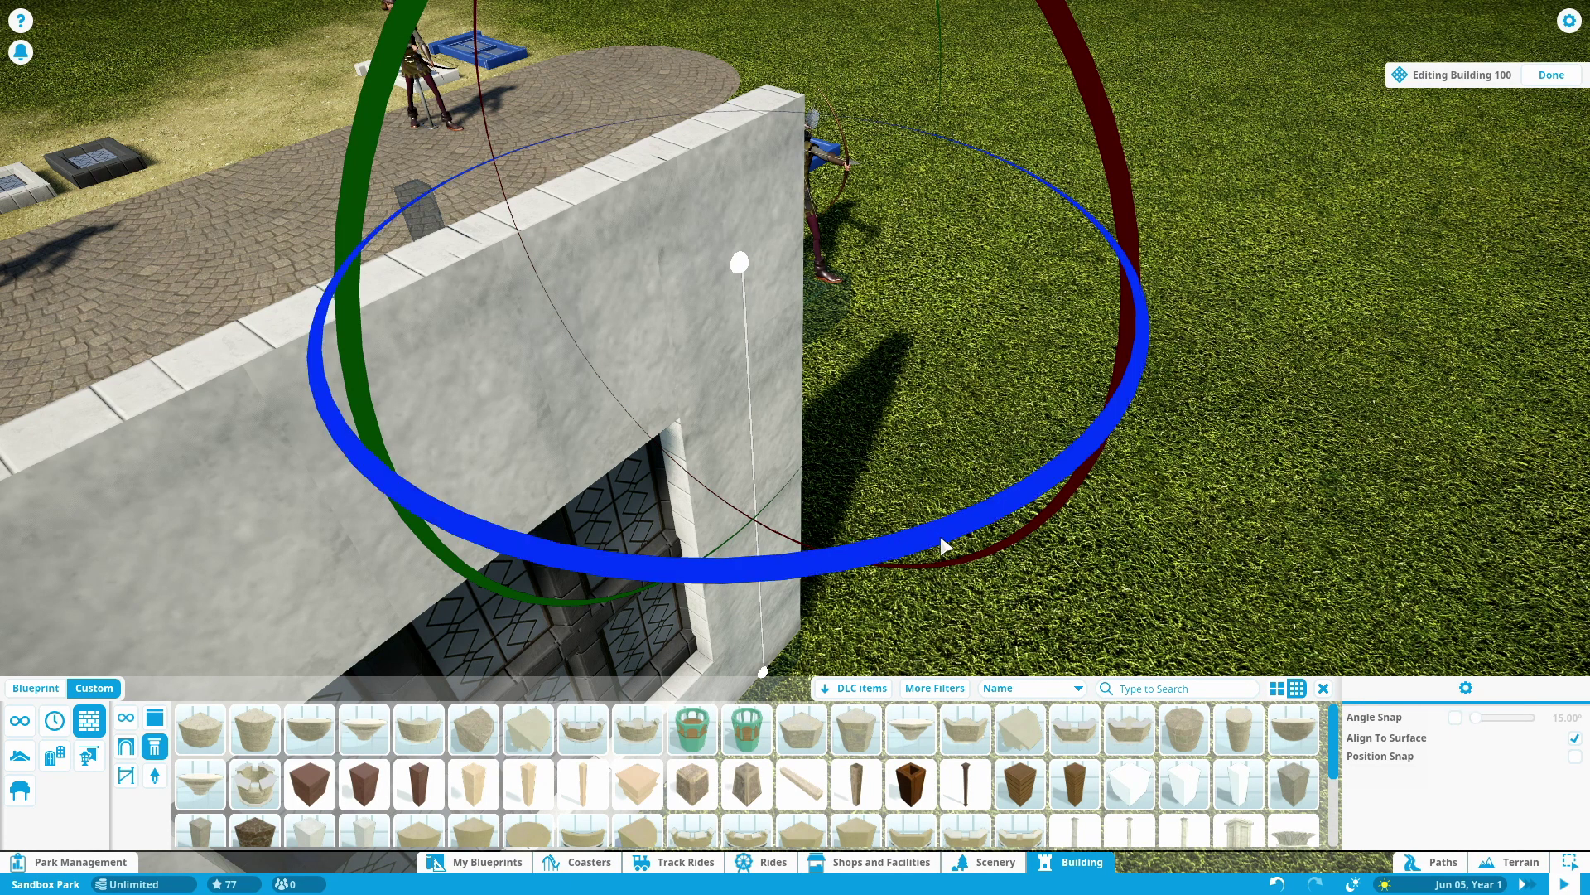
left_click_drag(944, 544, 932, 550)
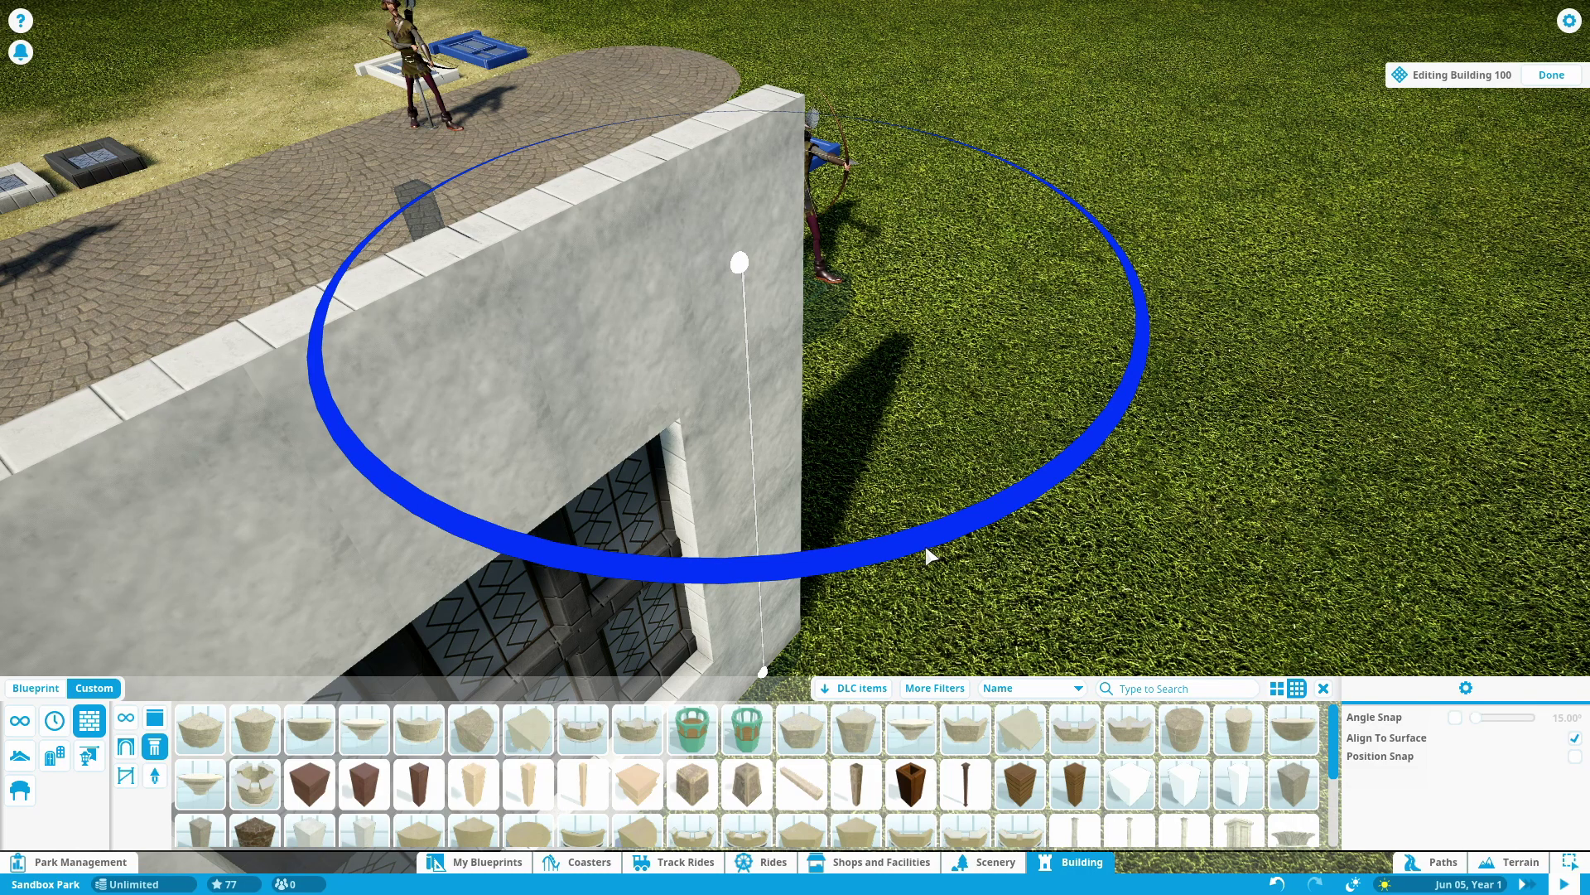
left_click_drag(926, 546, 925, 547)
left_click(1124, 589)
left_click(1124, 596)
left_click_drag(1124, 597, 813, 540)
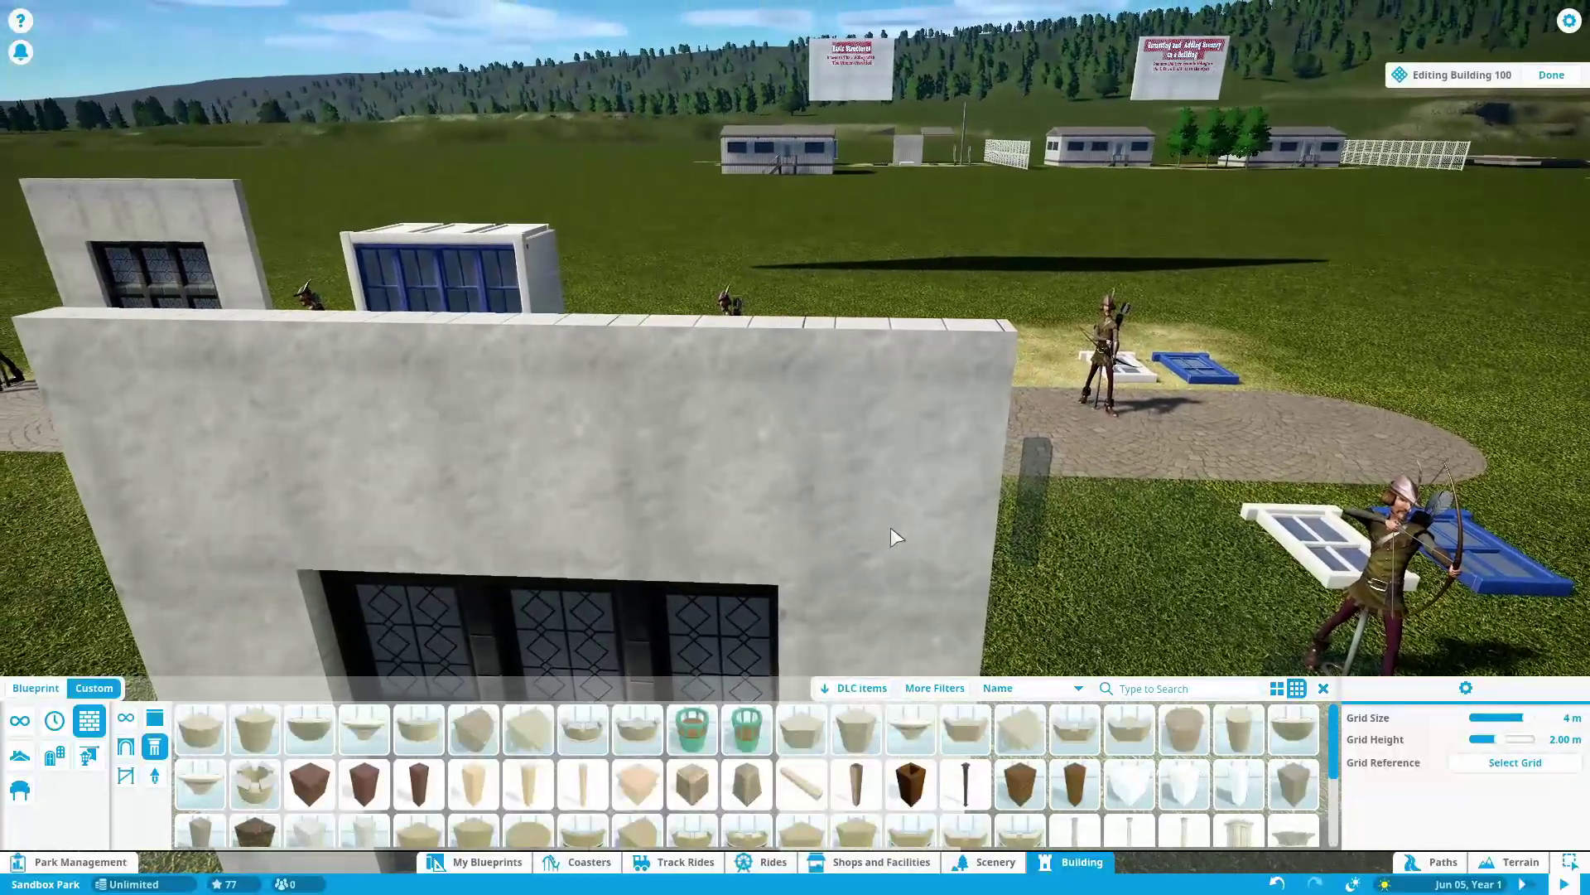
- Duplicate the white Wooden Window - Neat Small near the second archer and place the copy on the open grass
left_click_drag(941, 453, 839, 447)
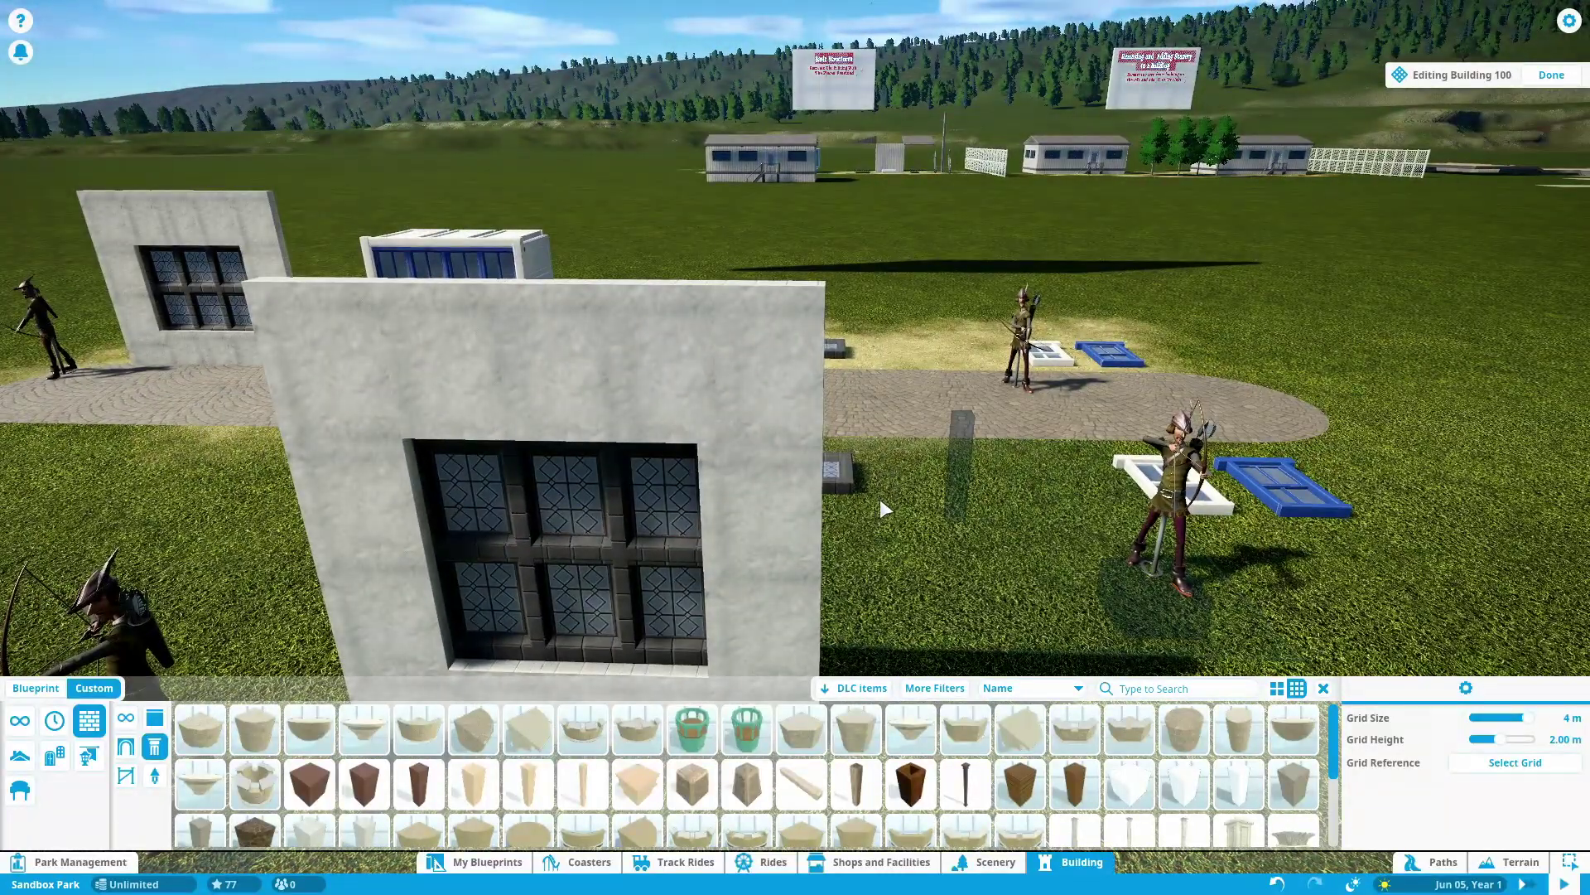
left_click_drag(880, 501, 844, 455)
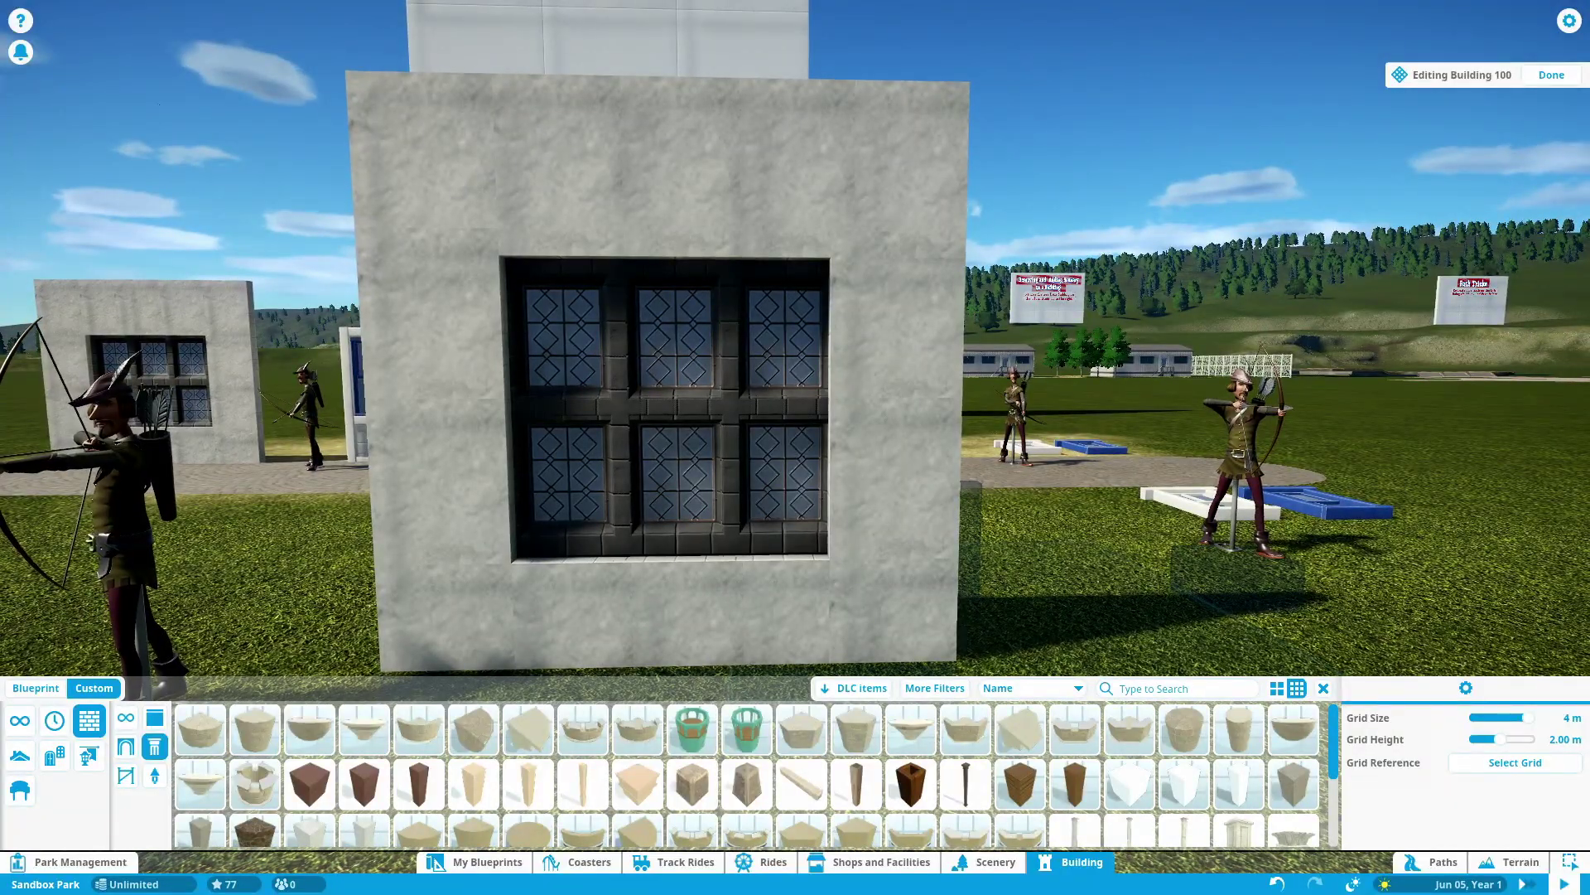
left_click_drag(884, 508, 879, 515)
left_click(780, 399)
left_click_drag(820, 416, 860, 405)
left_click(800, 396)
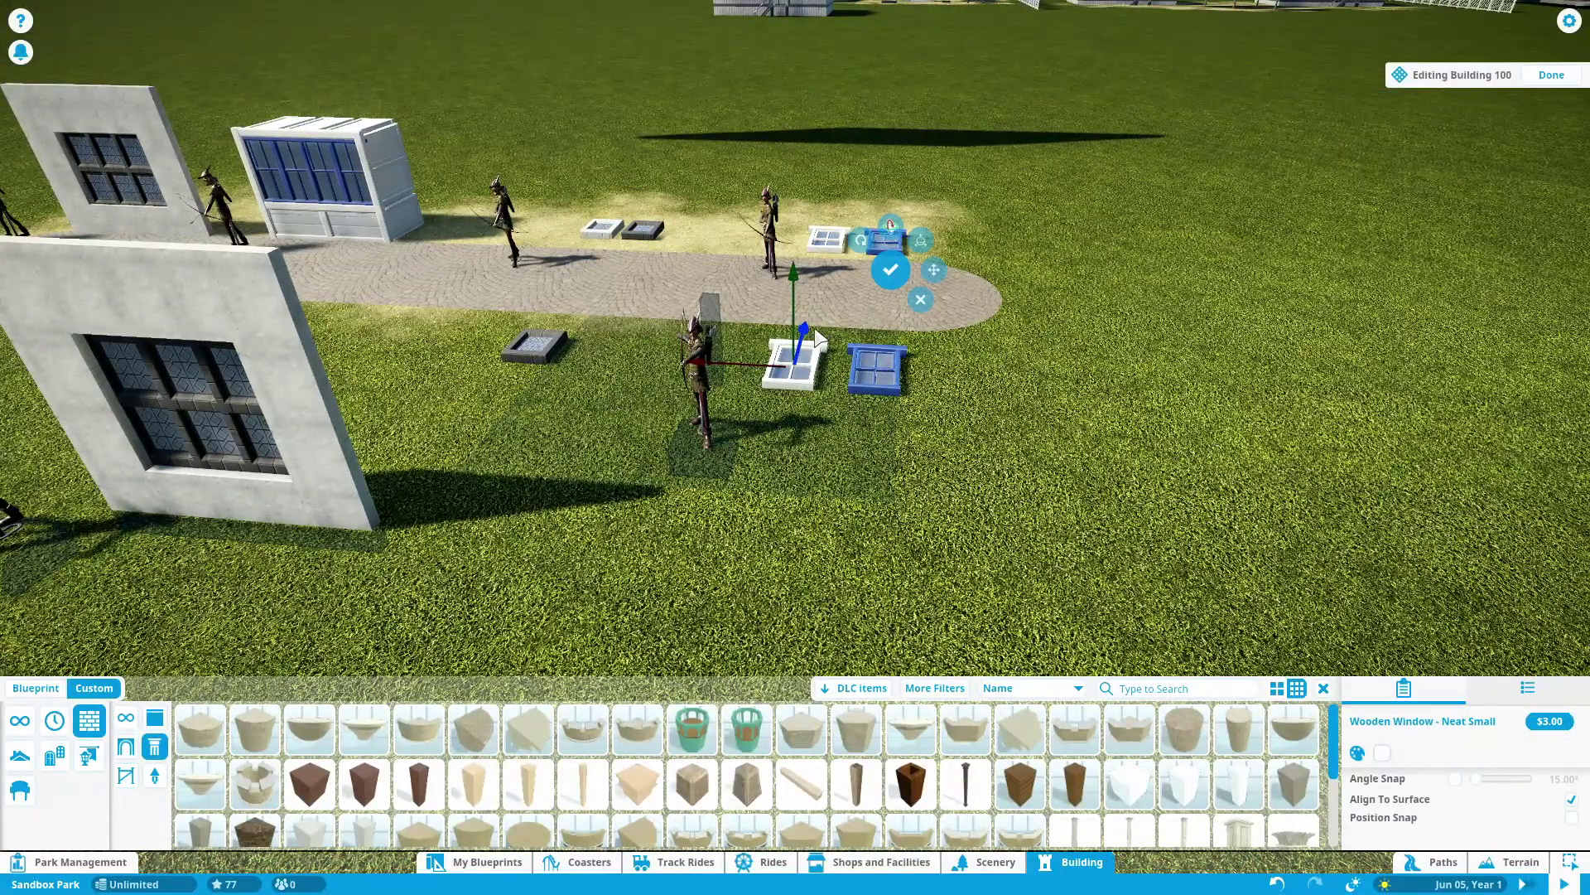
left_click_drag(816, 337, 757, 534)
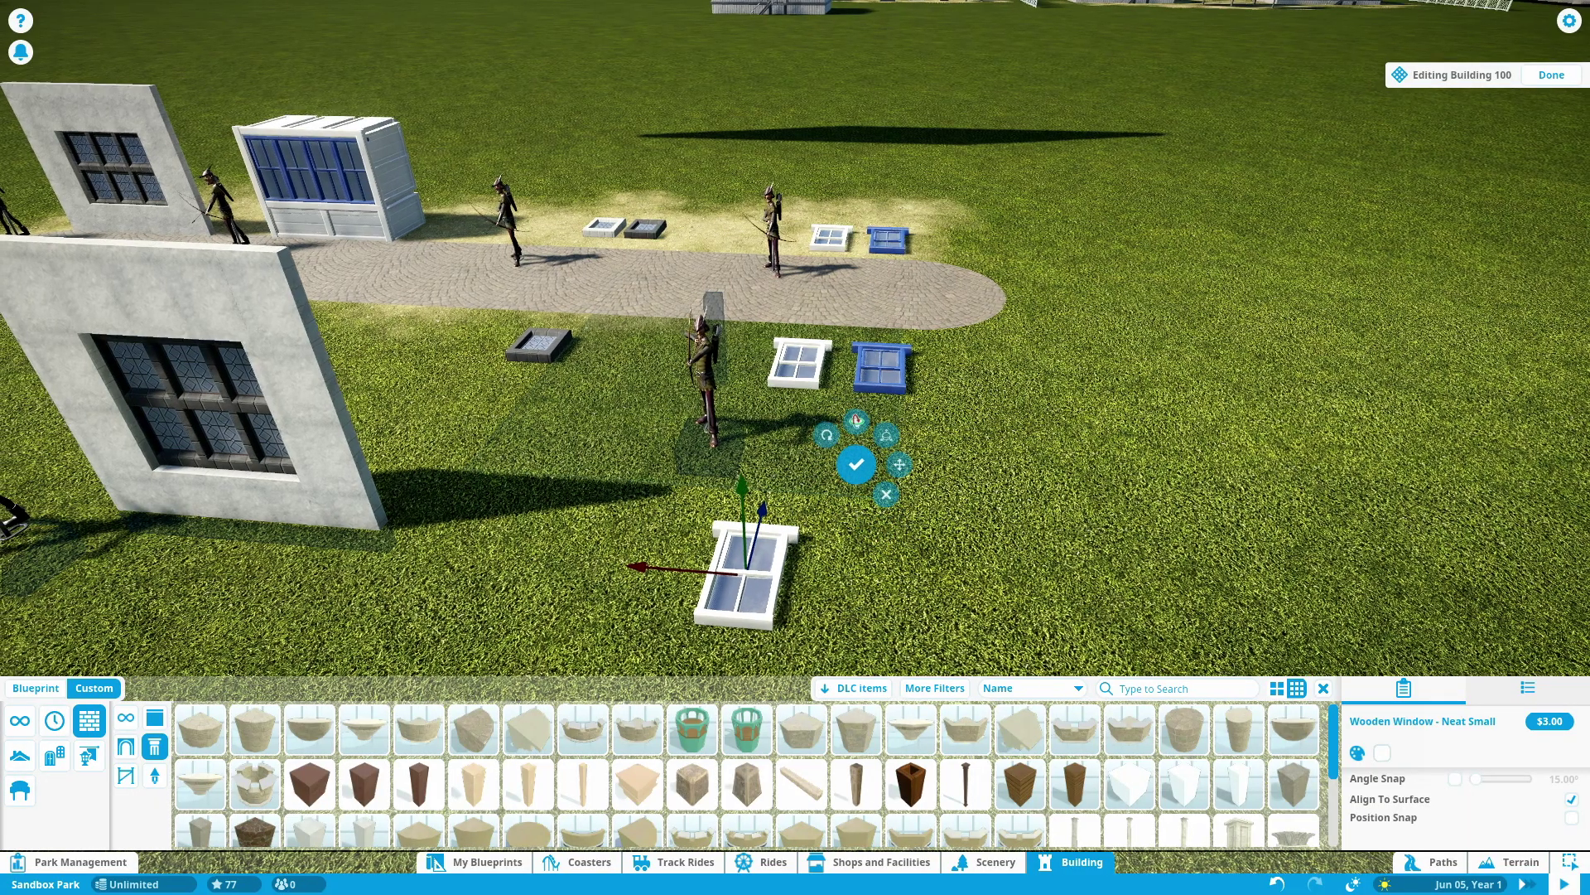
- Turn on the 15° angle snap and rotate the window copy until its plank panel stands upright
left_click_drag(837, 503, 912, 583)
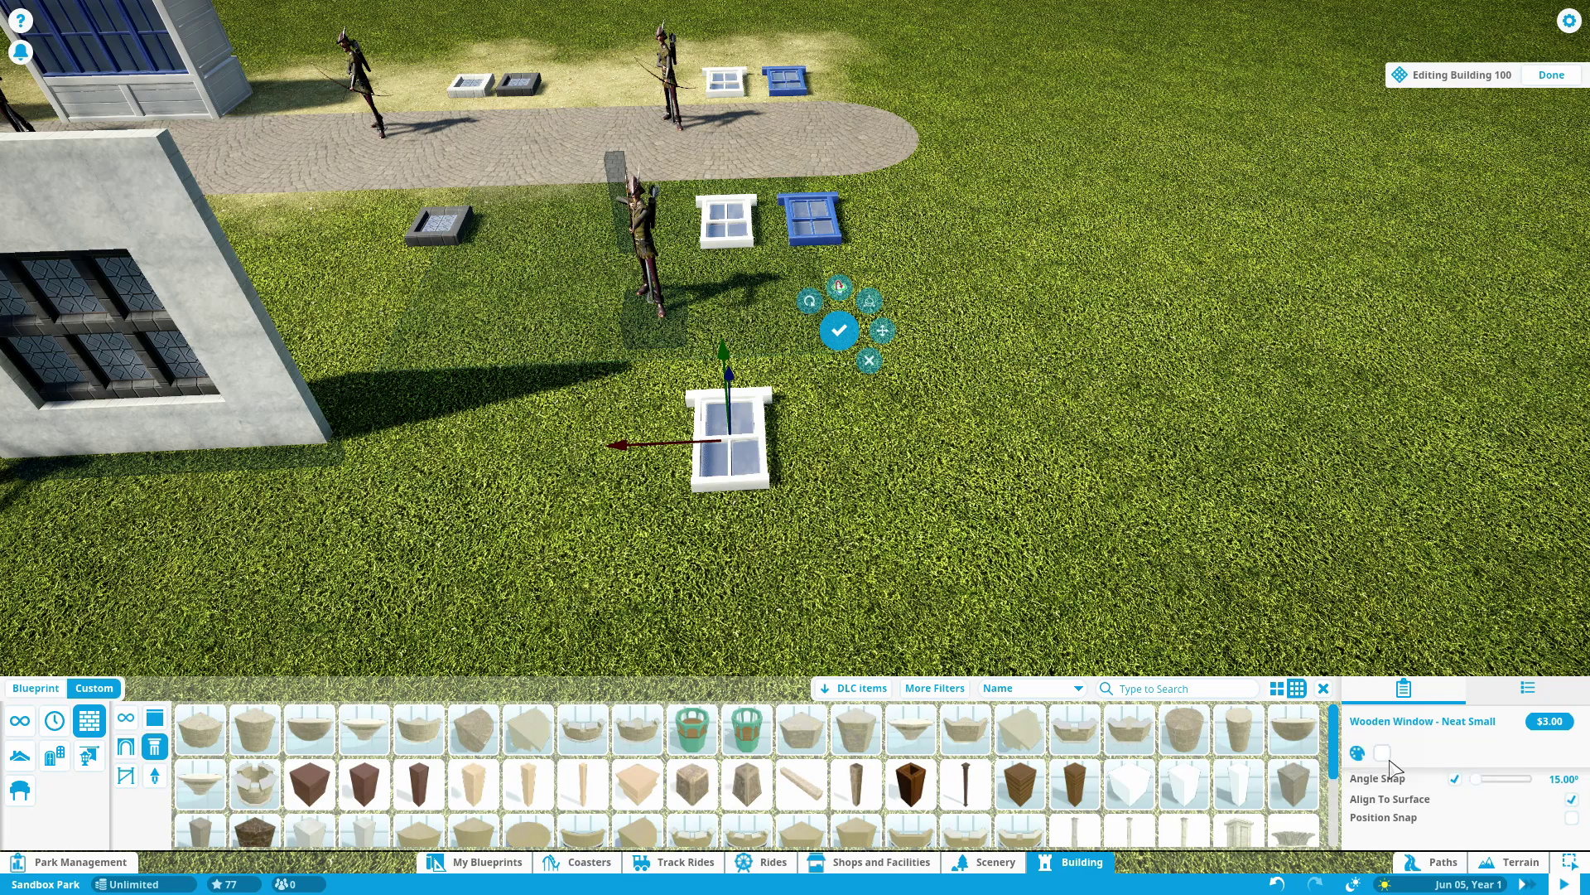
left_click(810, 301)
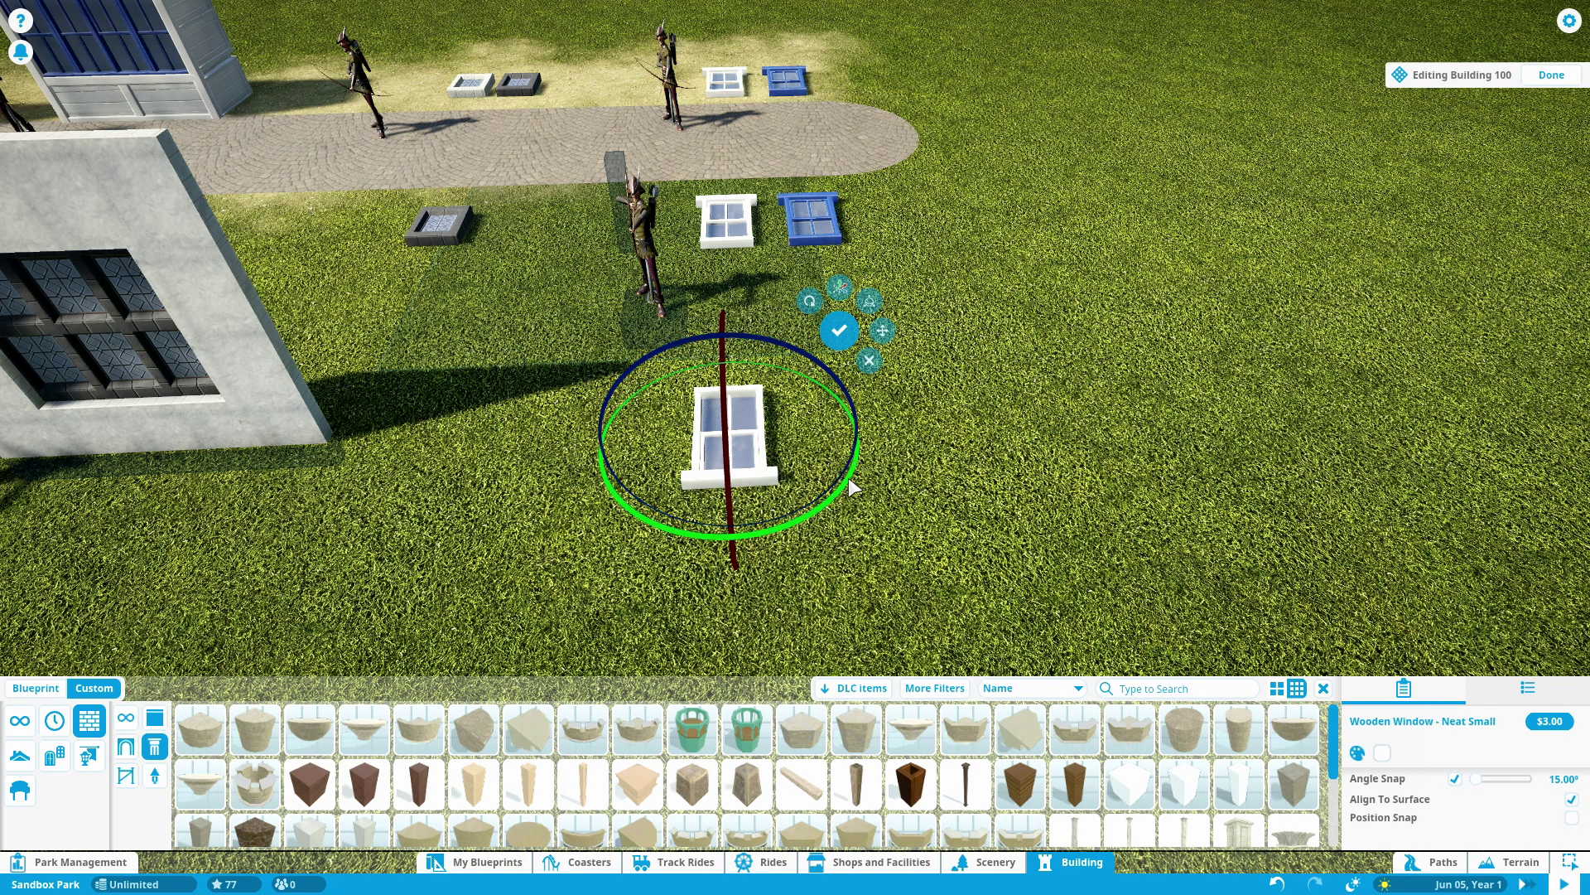
left_click_drag(852, 487, 667, 522)
left_click_drag(814, 364, 740, 569)
middle_click(740, 568)
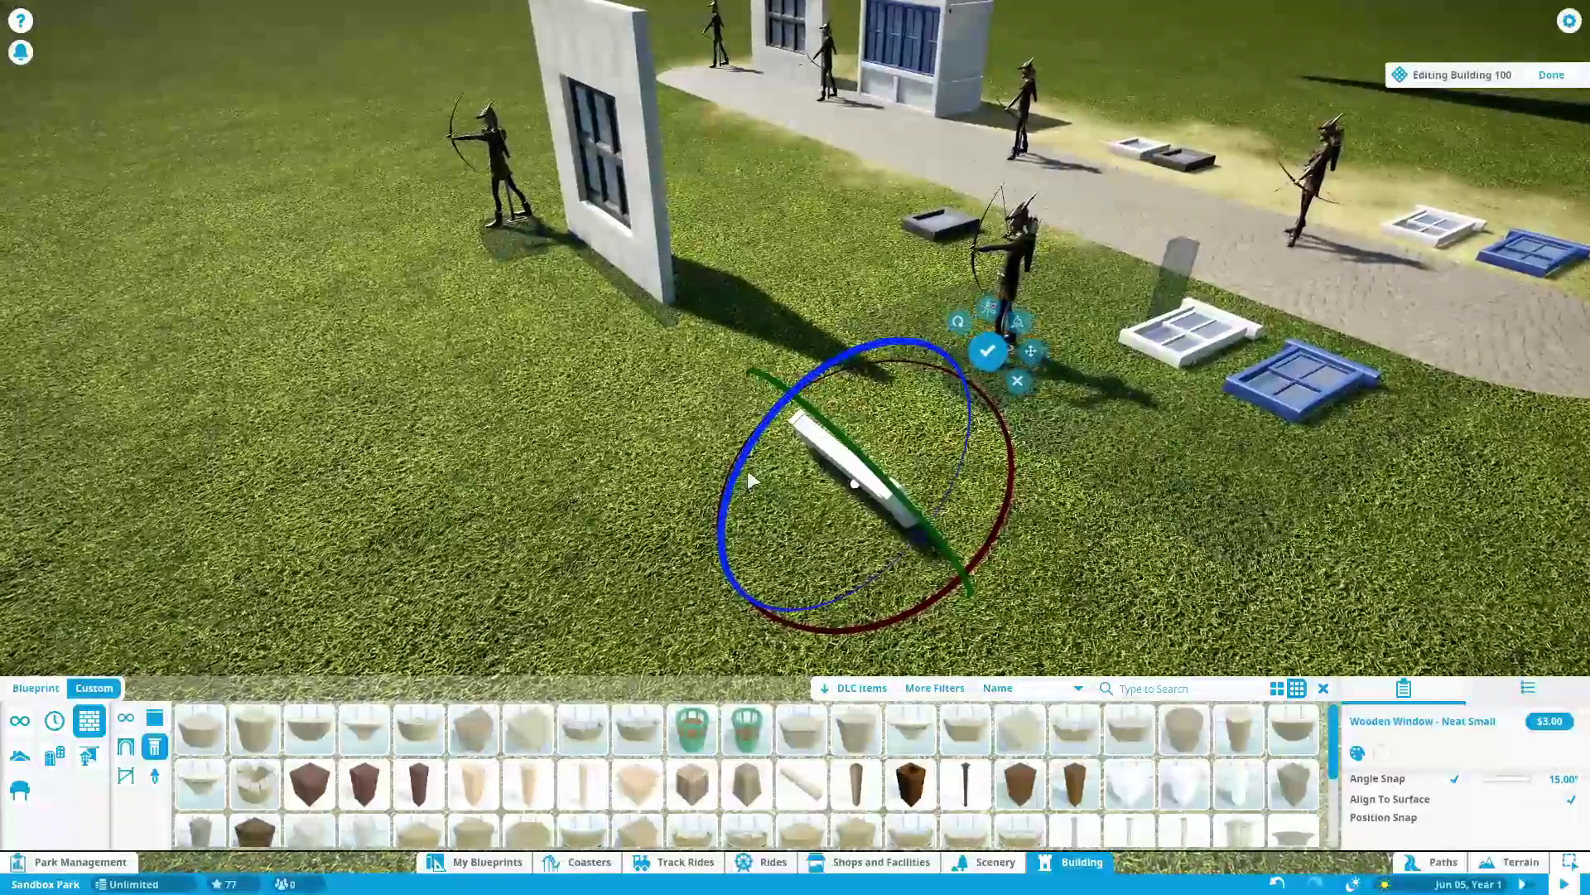
left_click_drag(750, 475, 804, 429)
left_click_drag(841, 570, 694, 581)
- Duplicate the upright white window, turn the copy at a right angle and fit it to the panel's end as a corner
key("x")
key("z")
left_click_drag(882, 504, 789, 520)
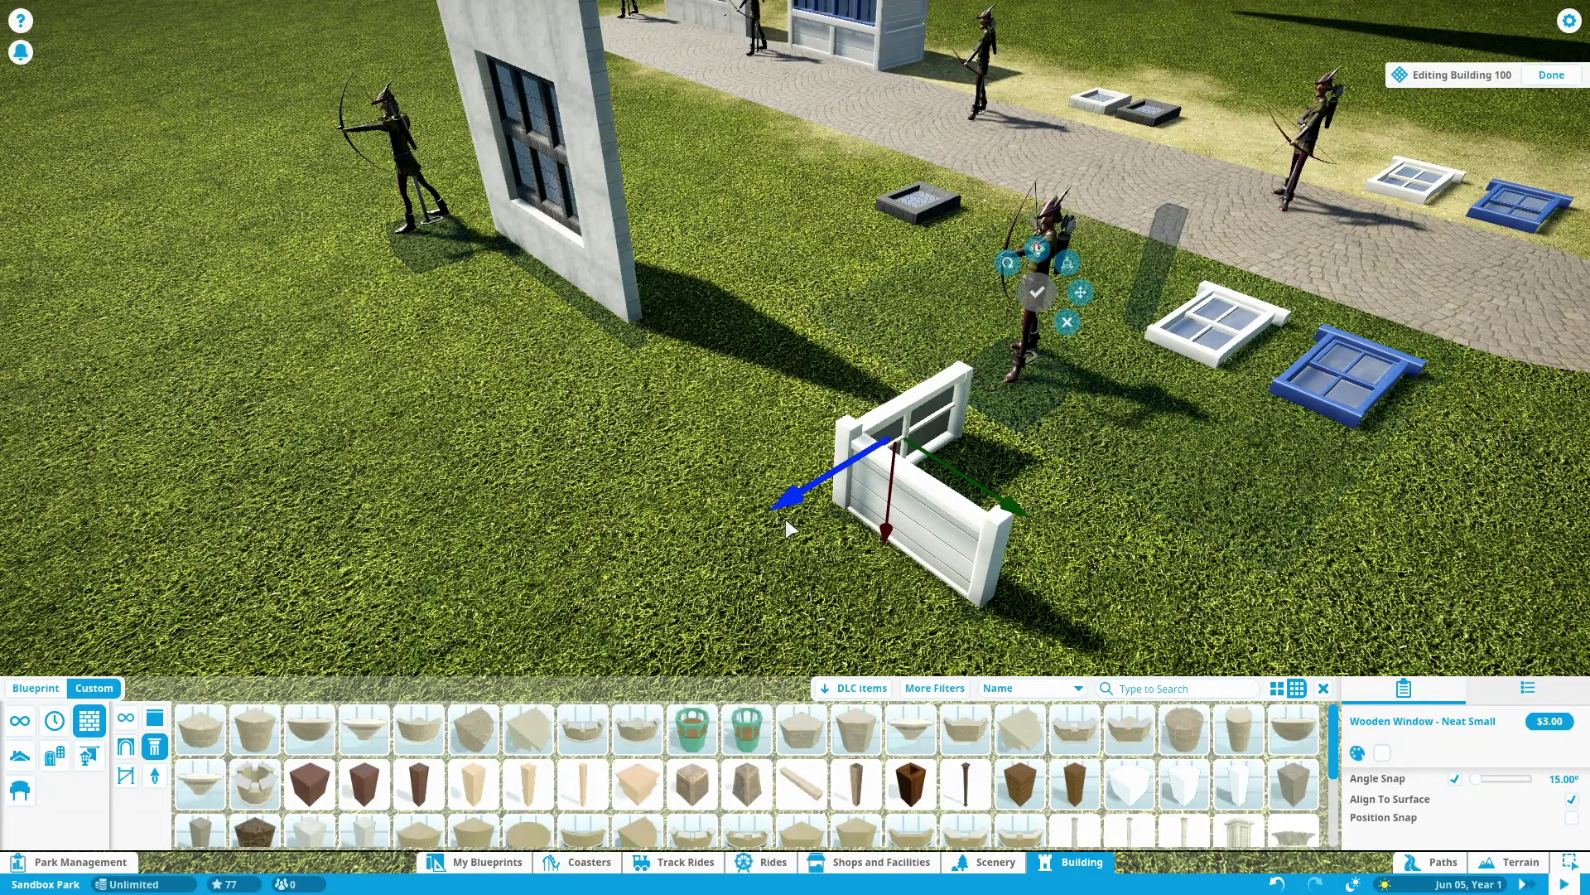
left_click_drag(786, 520, 855, 437)
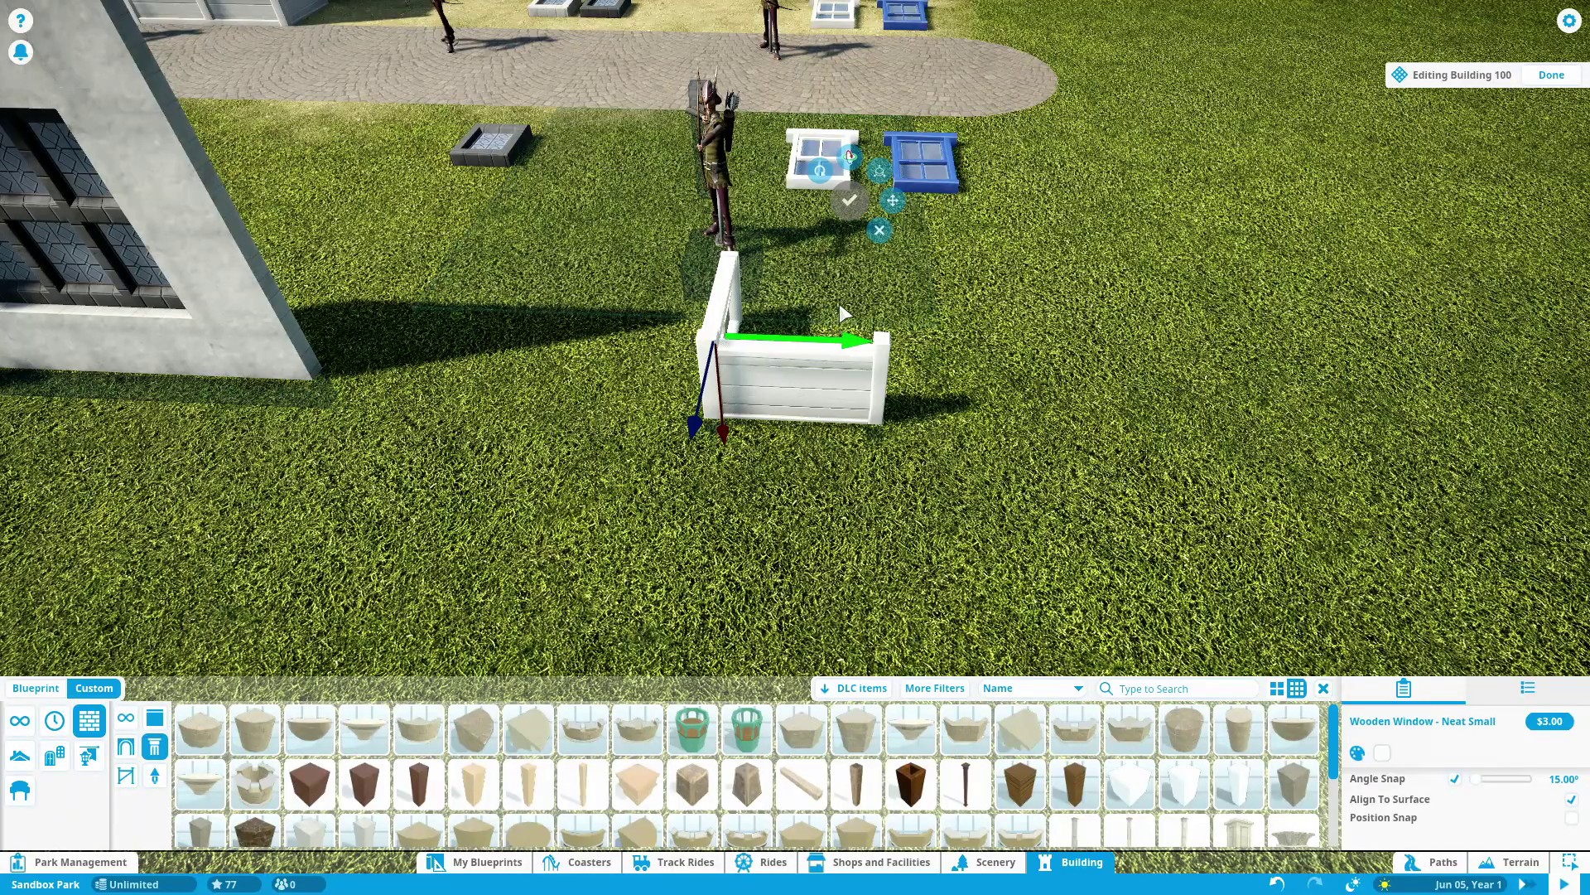
key("x")
left_click_drag(866, 323, 708, 469)
- Duplicate the side window and place the copy on the open grass beyond the other end of the plank panel
key("x")
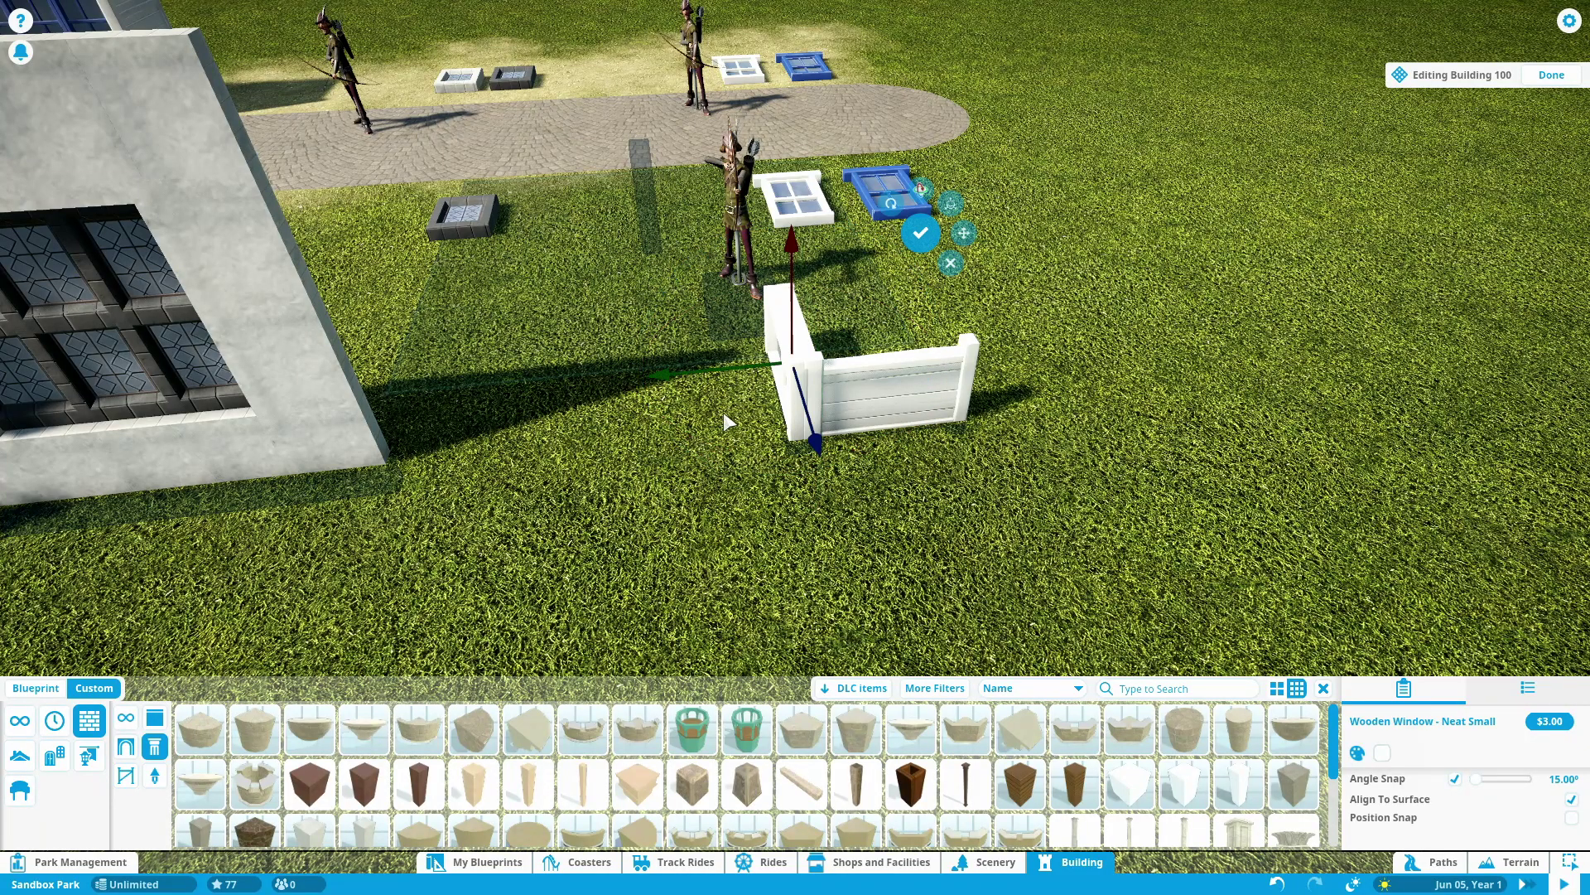
left_click_drag(731, 370, 1140, 398)
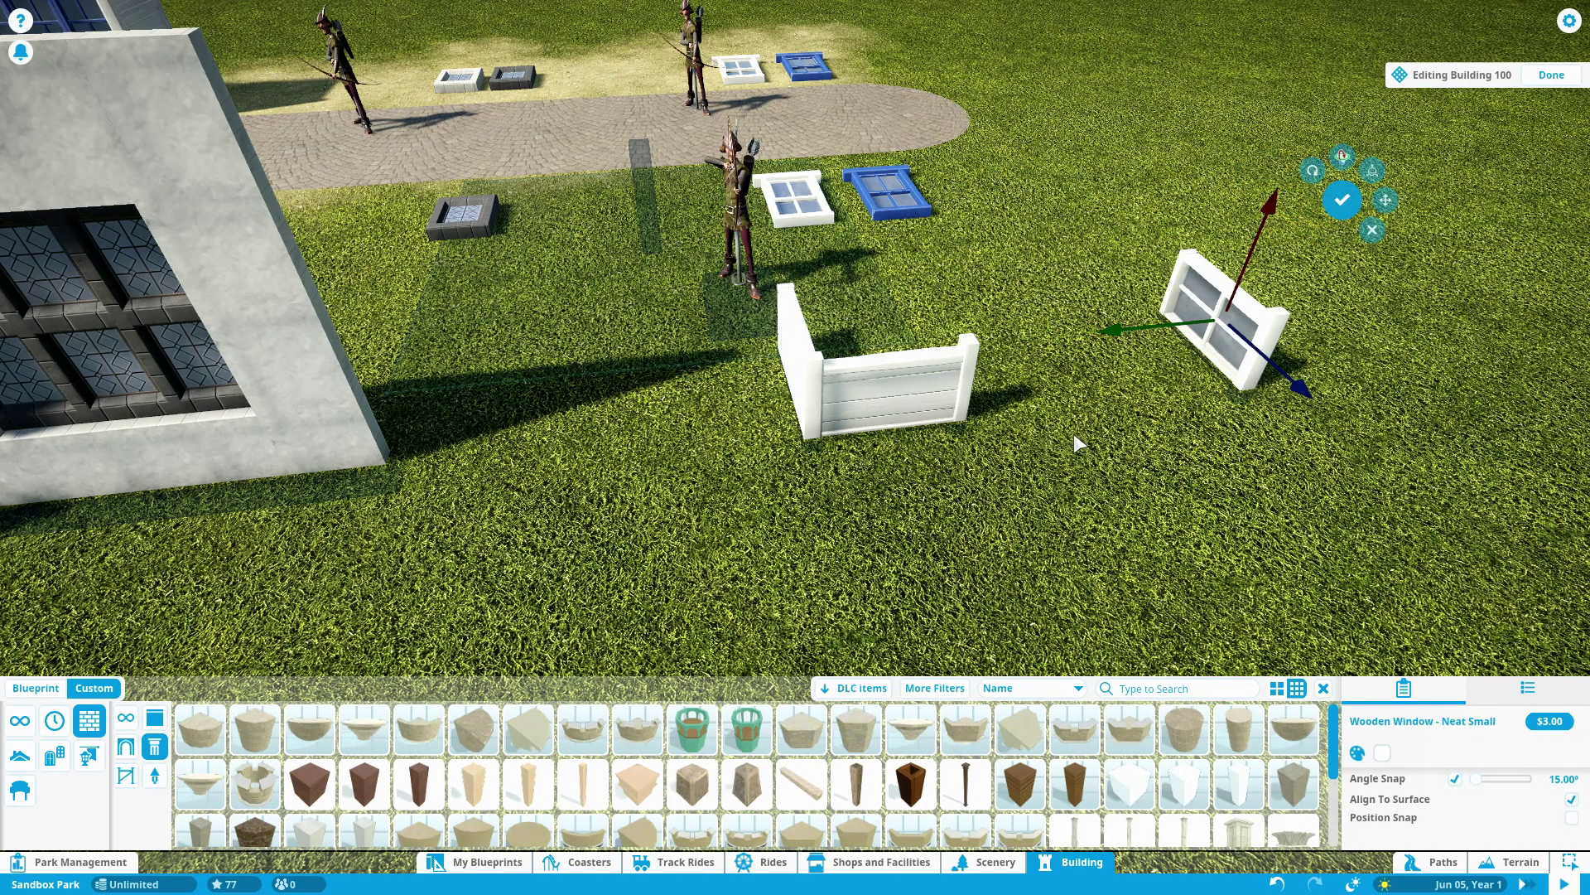
left_click_drag(1045, 494, 969, 459)
left_click(1314, 258)
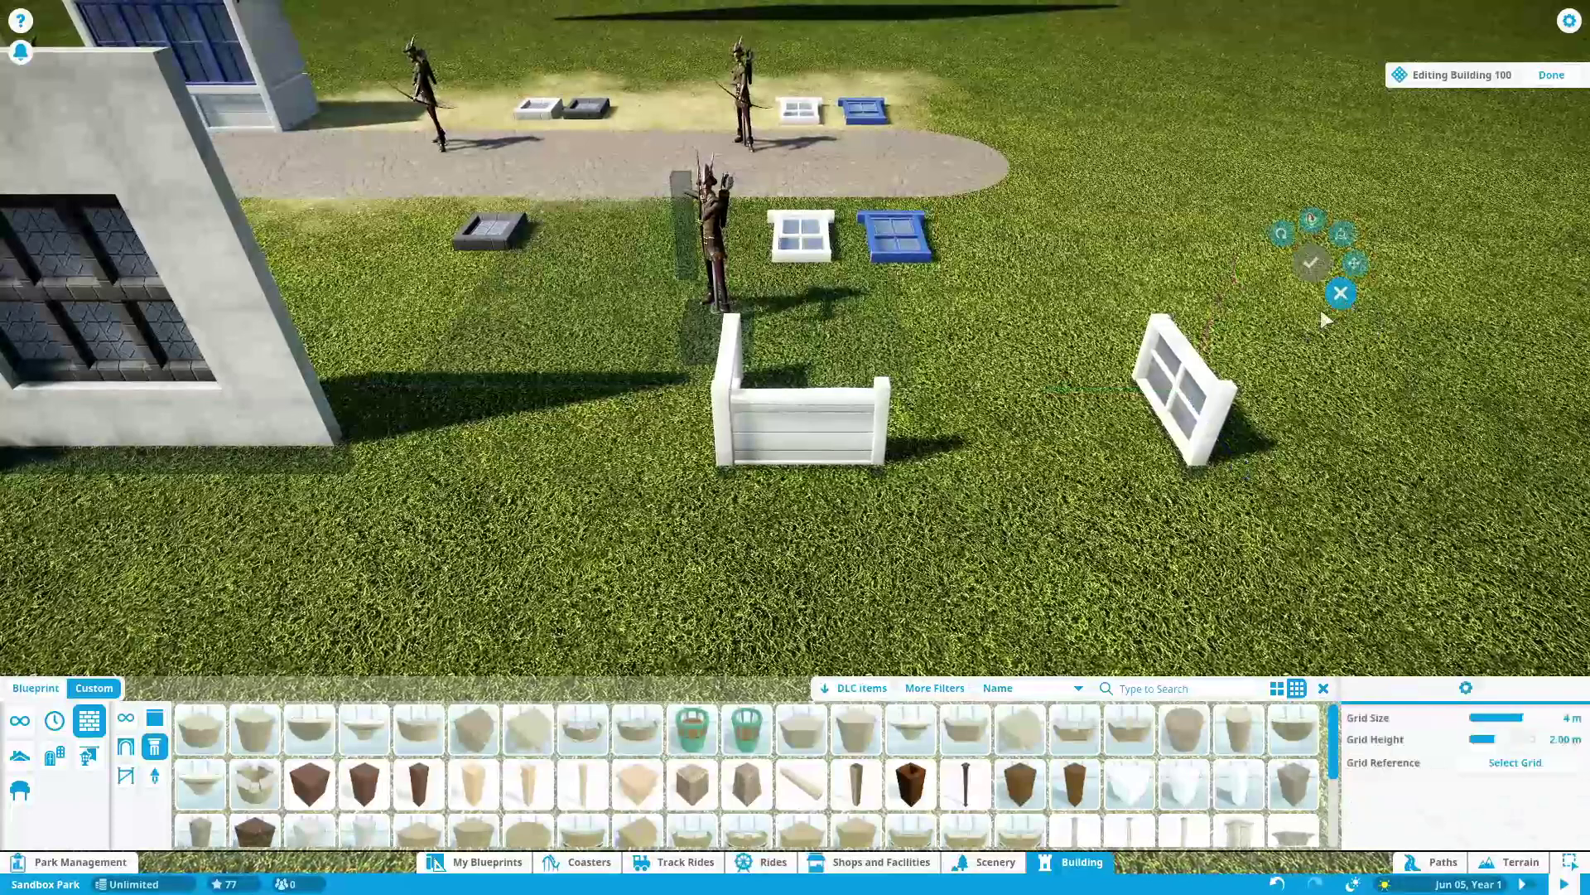
- Duplicate the front plank panel, rotate the copy 180° and slide it alongside to double the length of the base
left_click(824, 436)
key("x")
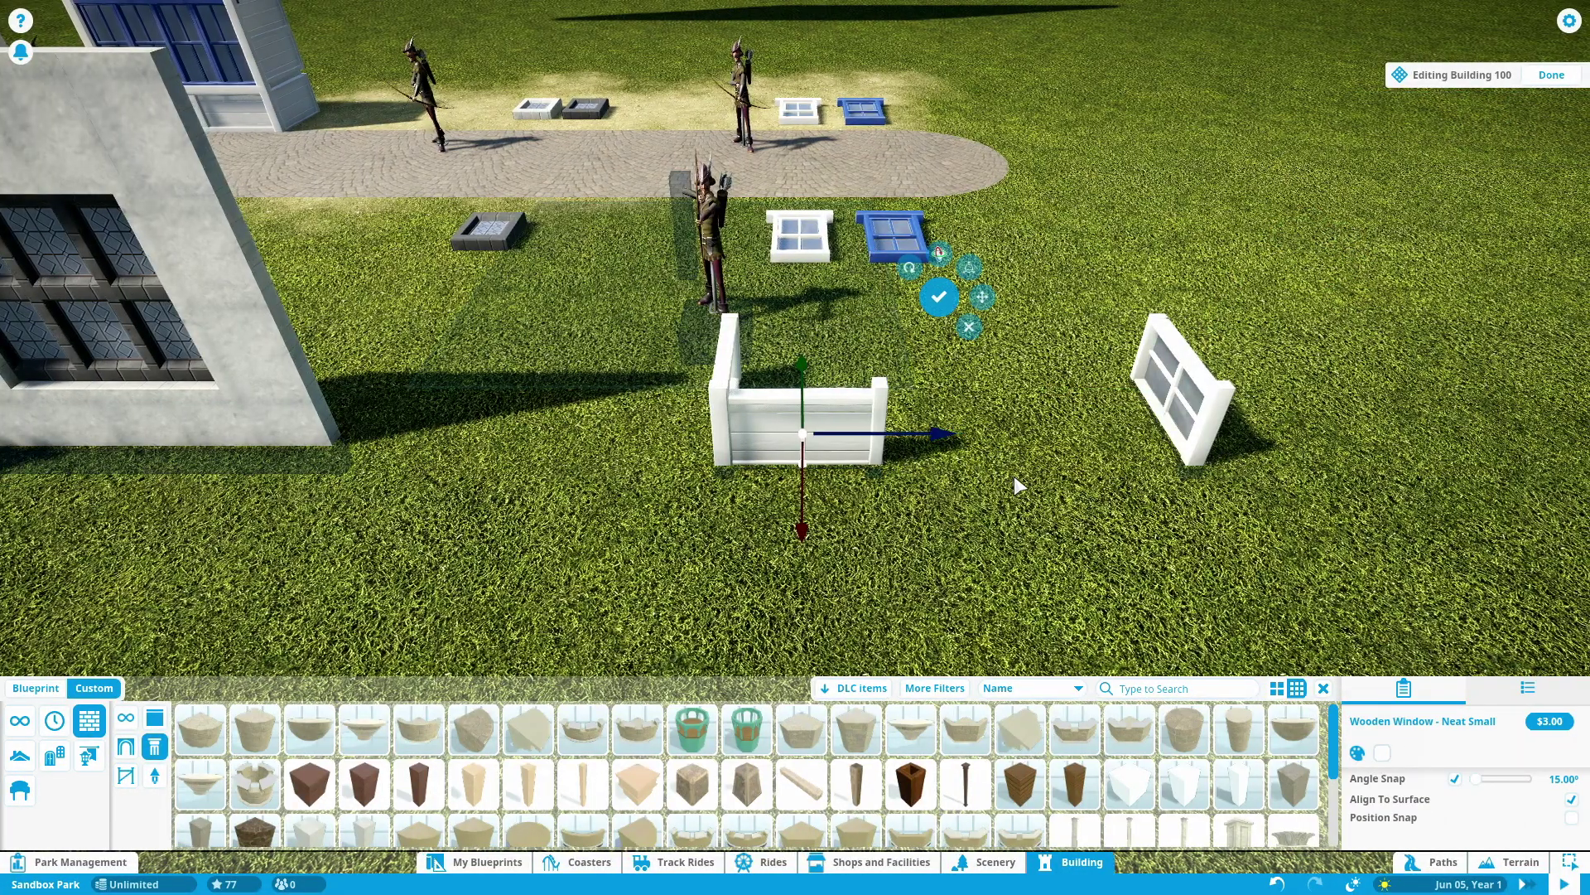
key("d")
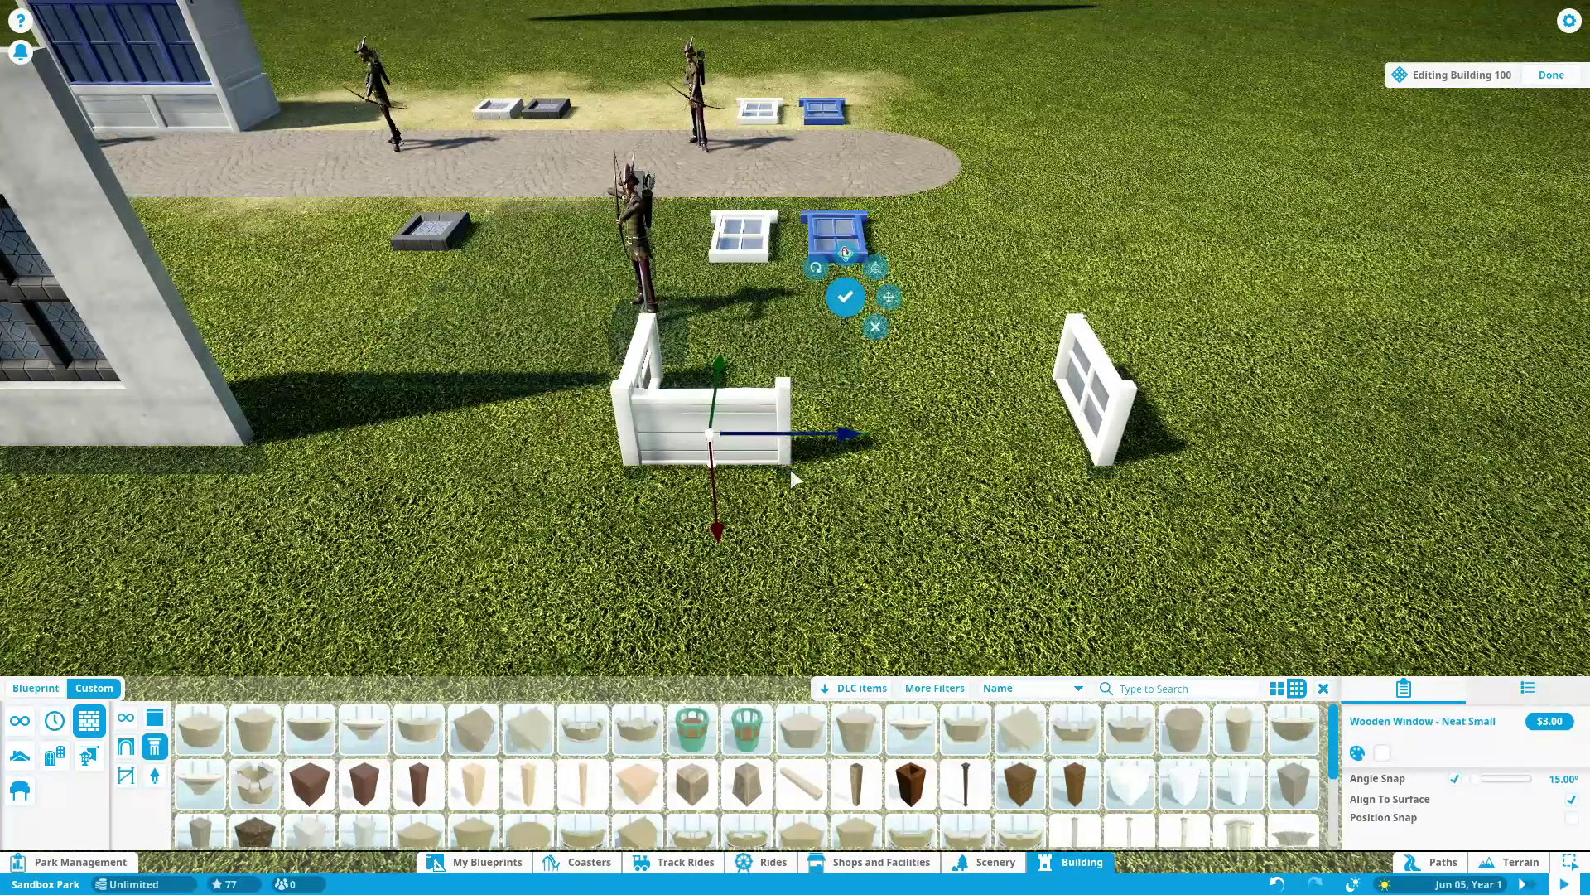
key("Tab")
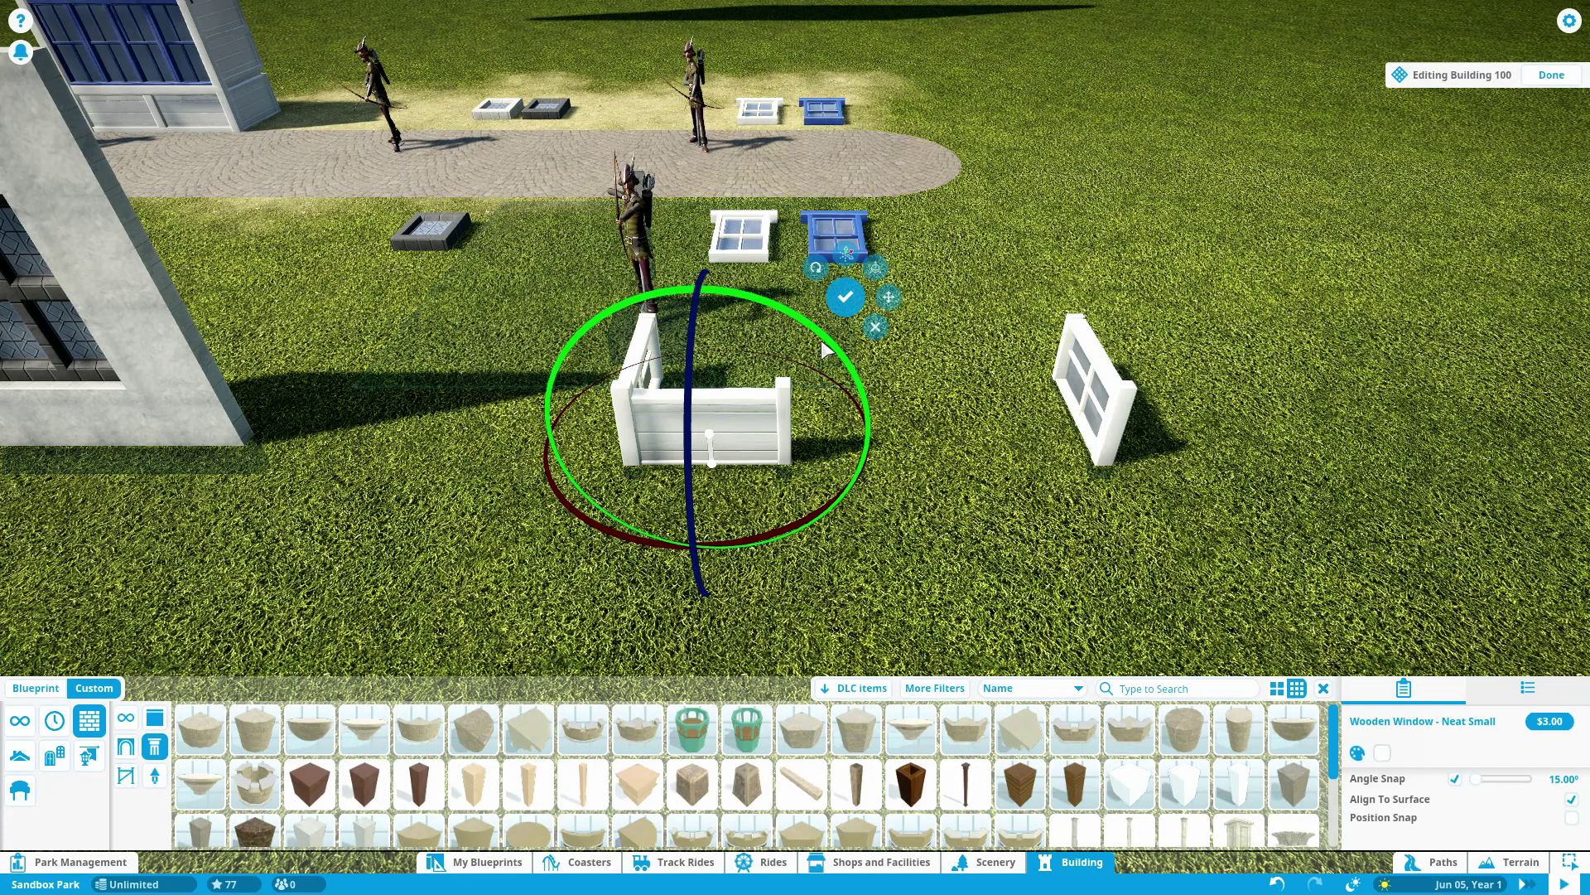
left_click_drag(824, 349, 617, 504)
key("Tab")
left_click_drag(613, 437, 766, 464)
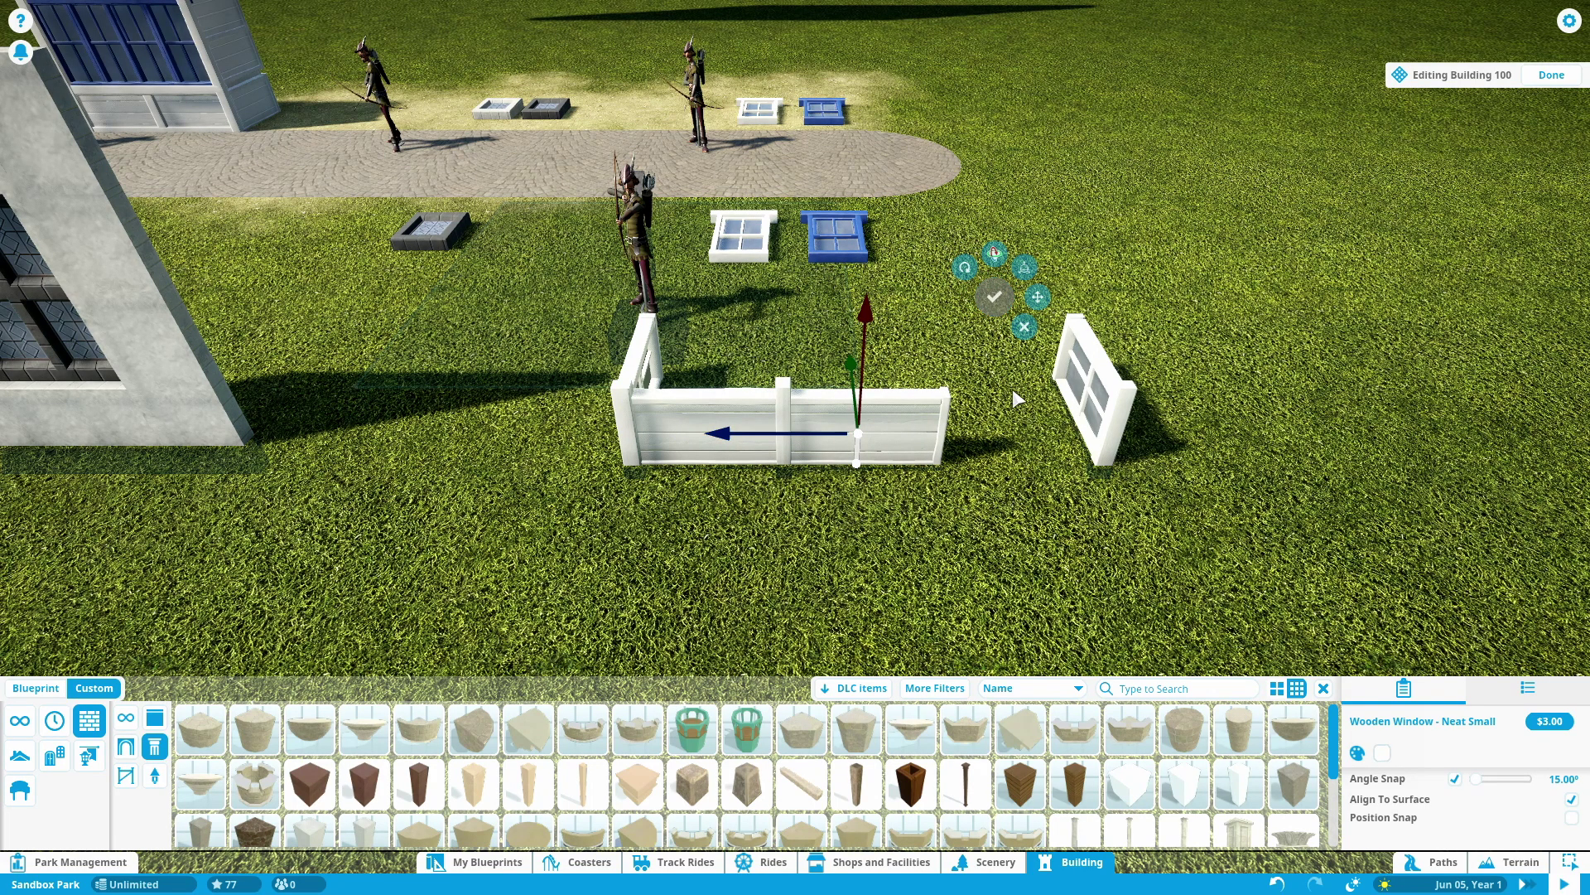
left_click(1024, 328)
- Move the separate side window against the free end of the plank base to close the corner
left_click(1104, 417)
key("x")
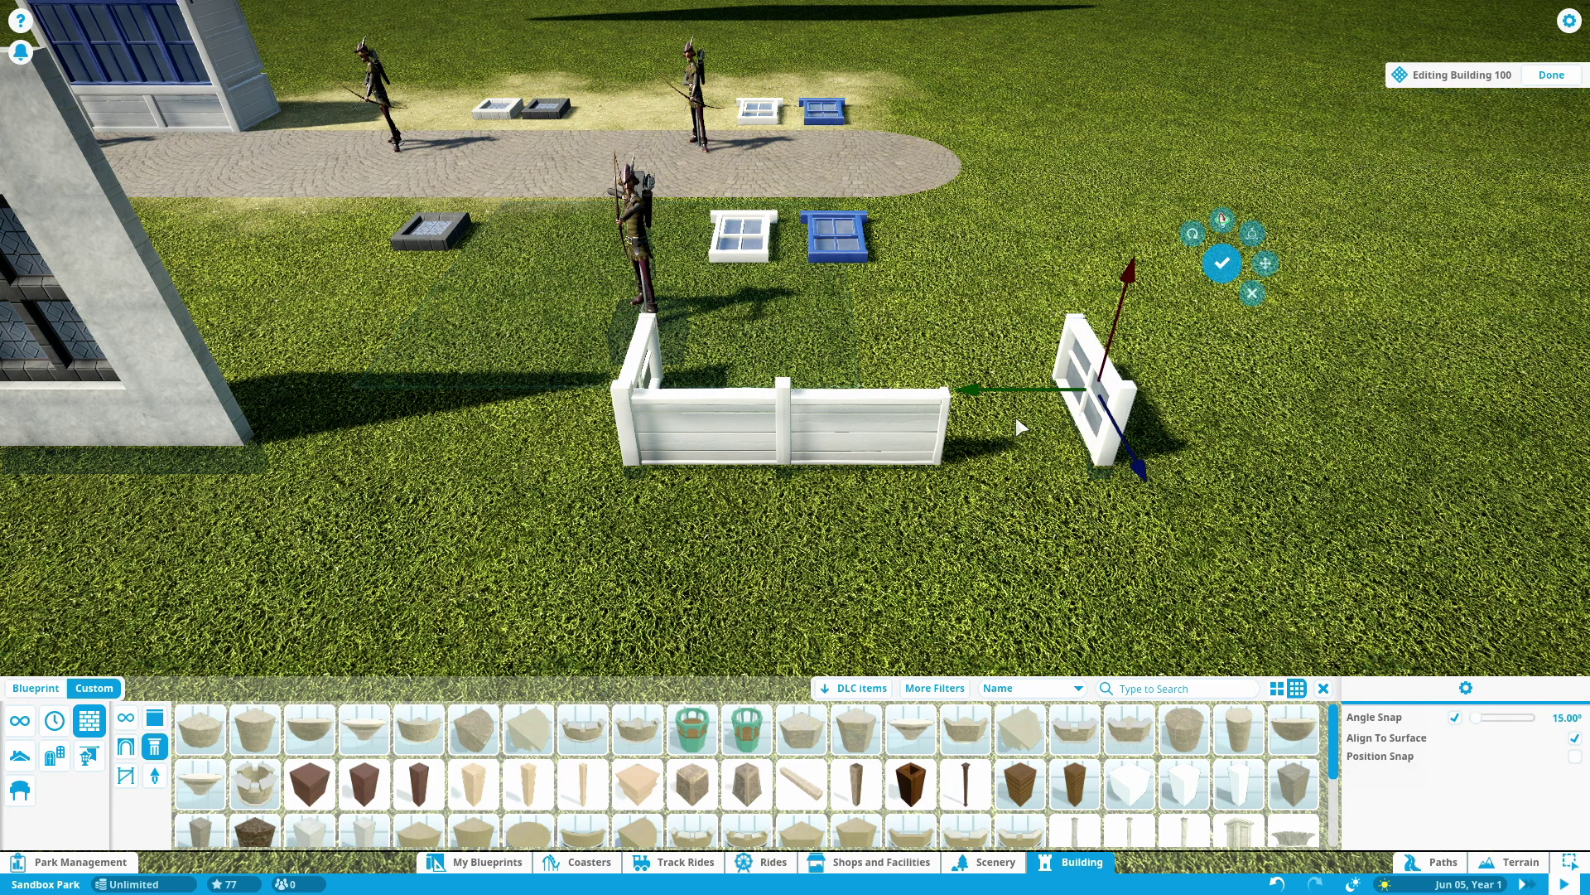
left_click_drag(1025, 416, 917, 429)
left_click(863, 422)
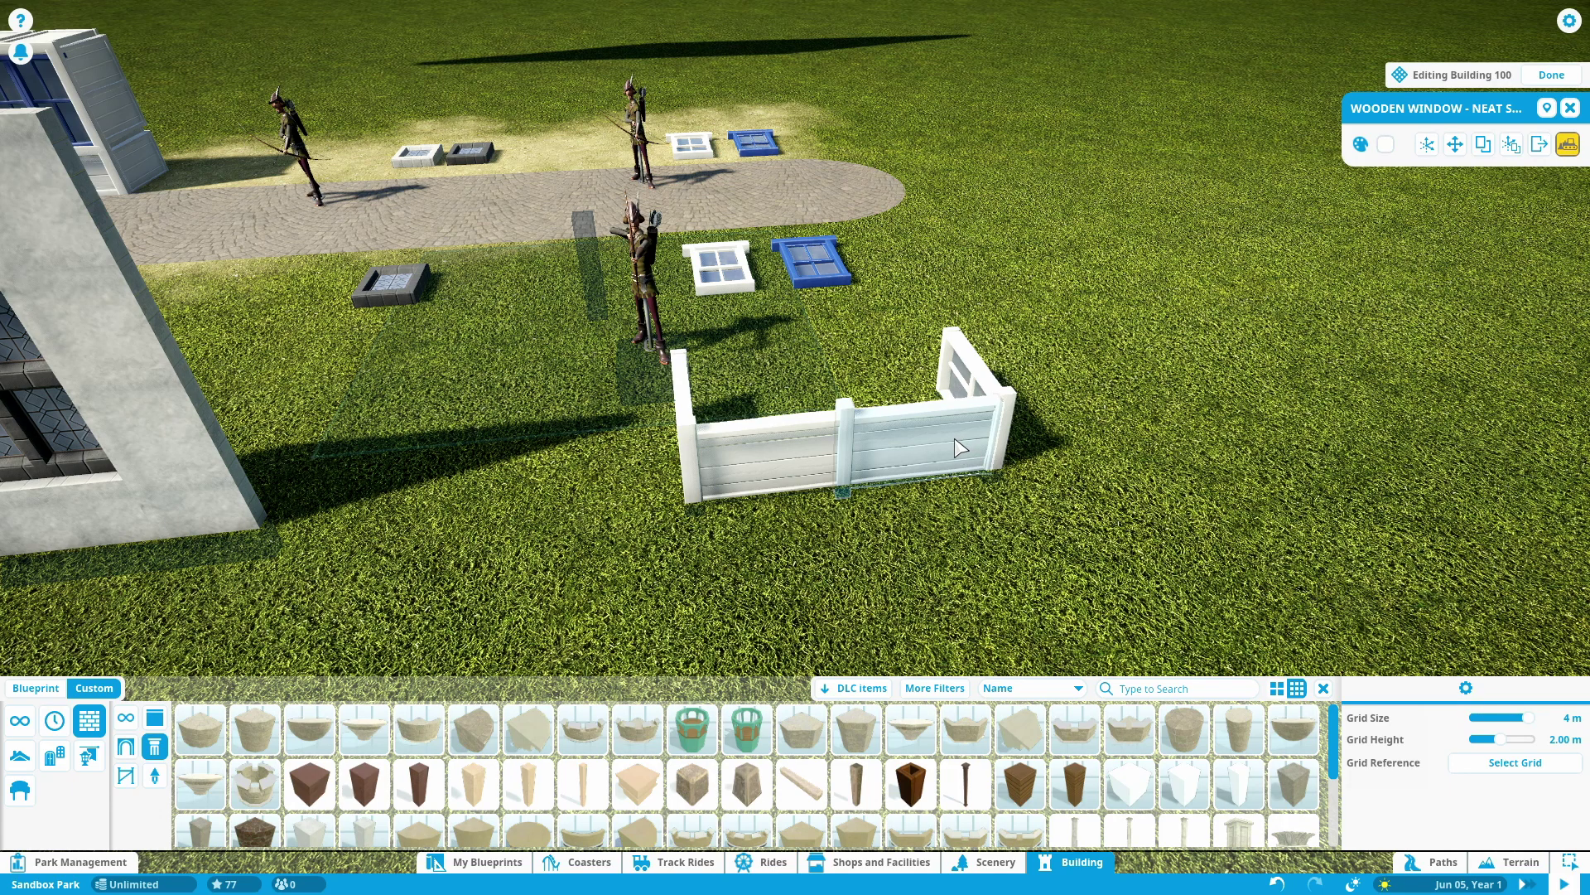
- Duplicate a base panel, raise and rotate the copy into an upright glazed window, and set it behind the base
left_click(929, 452)
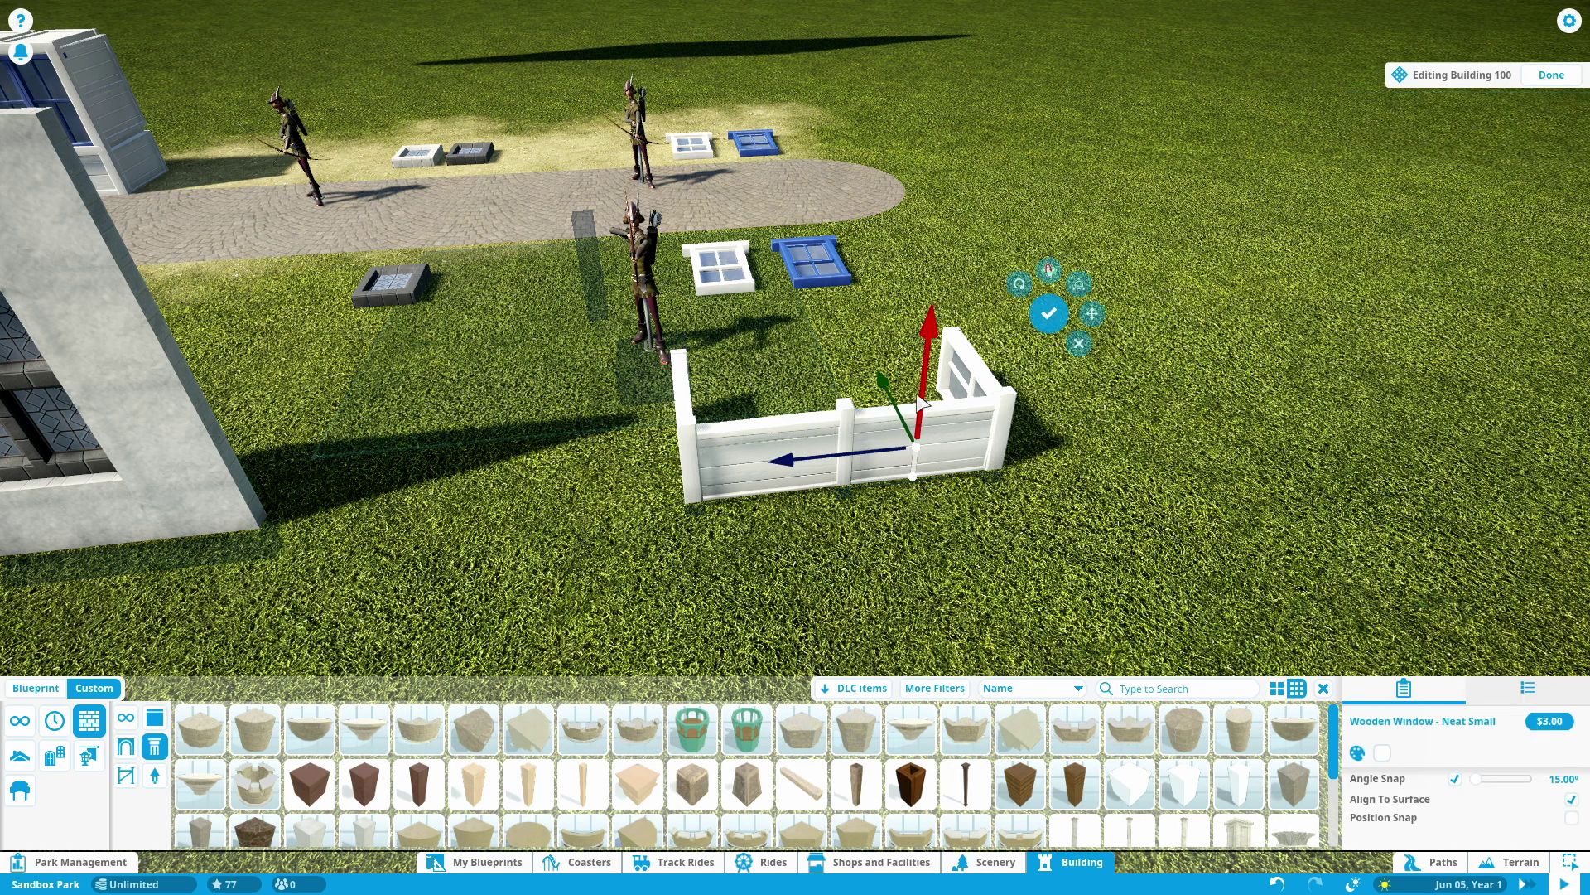
left_click_drag(922, 403, 951, 331)
key("x")
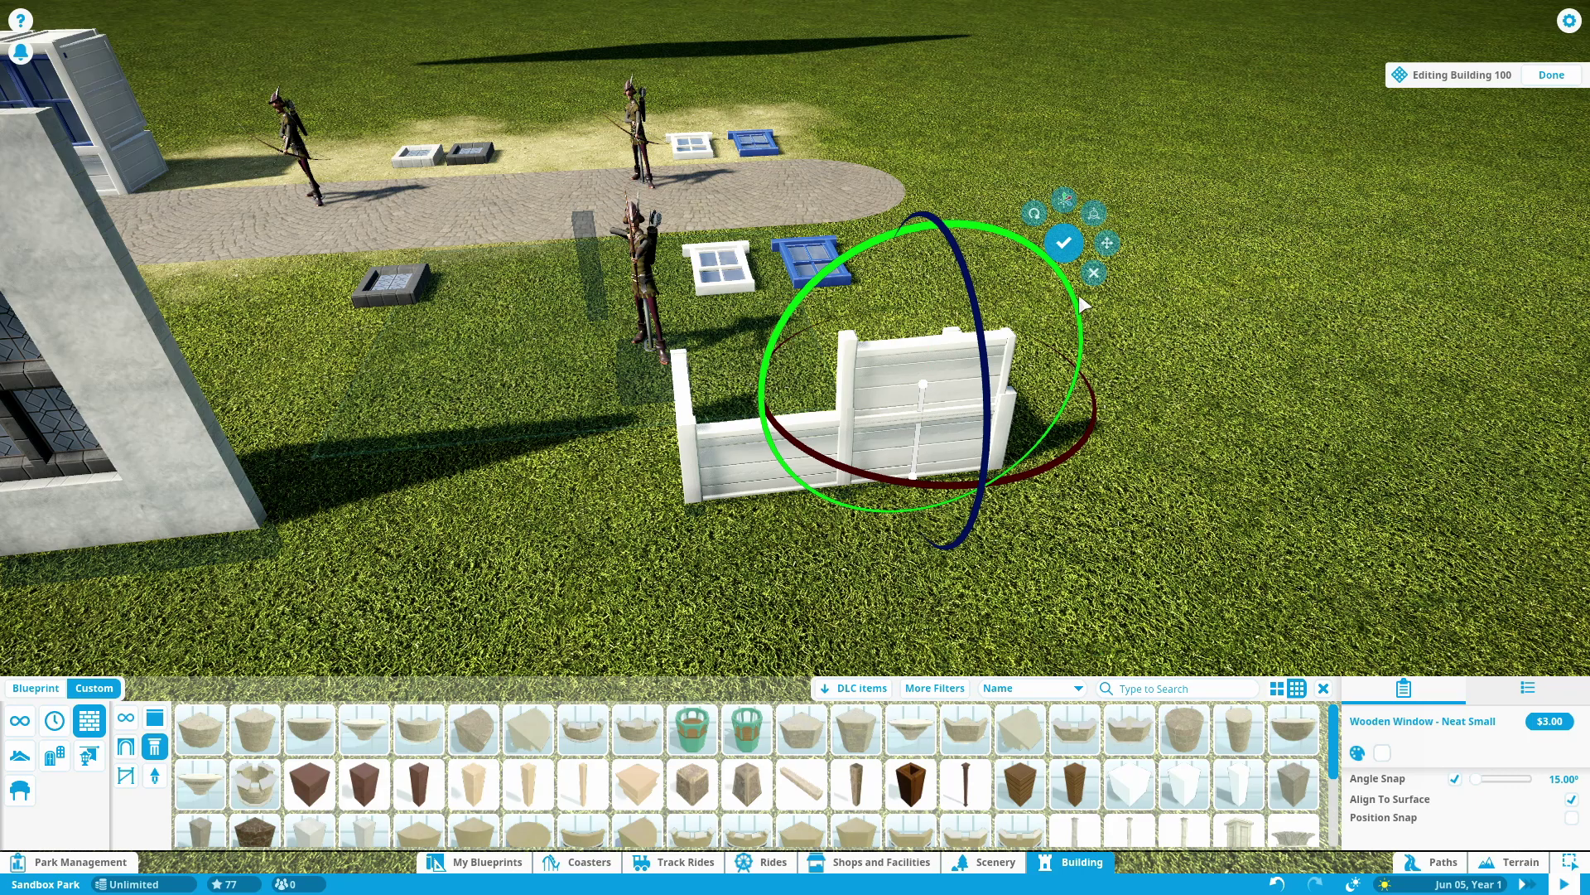
left_click(1076, 295)
left_click_drag(1076, 295, 862, 331)
key("Tab")
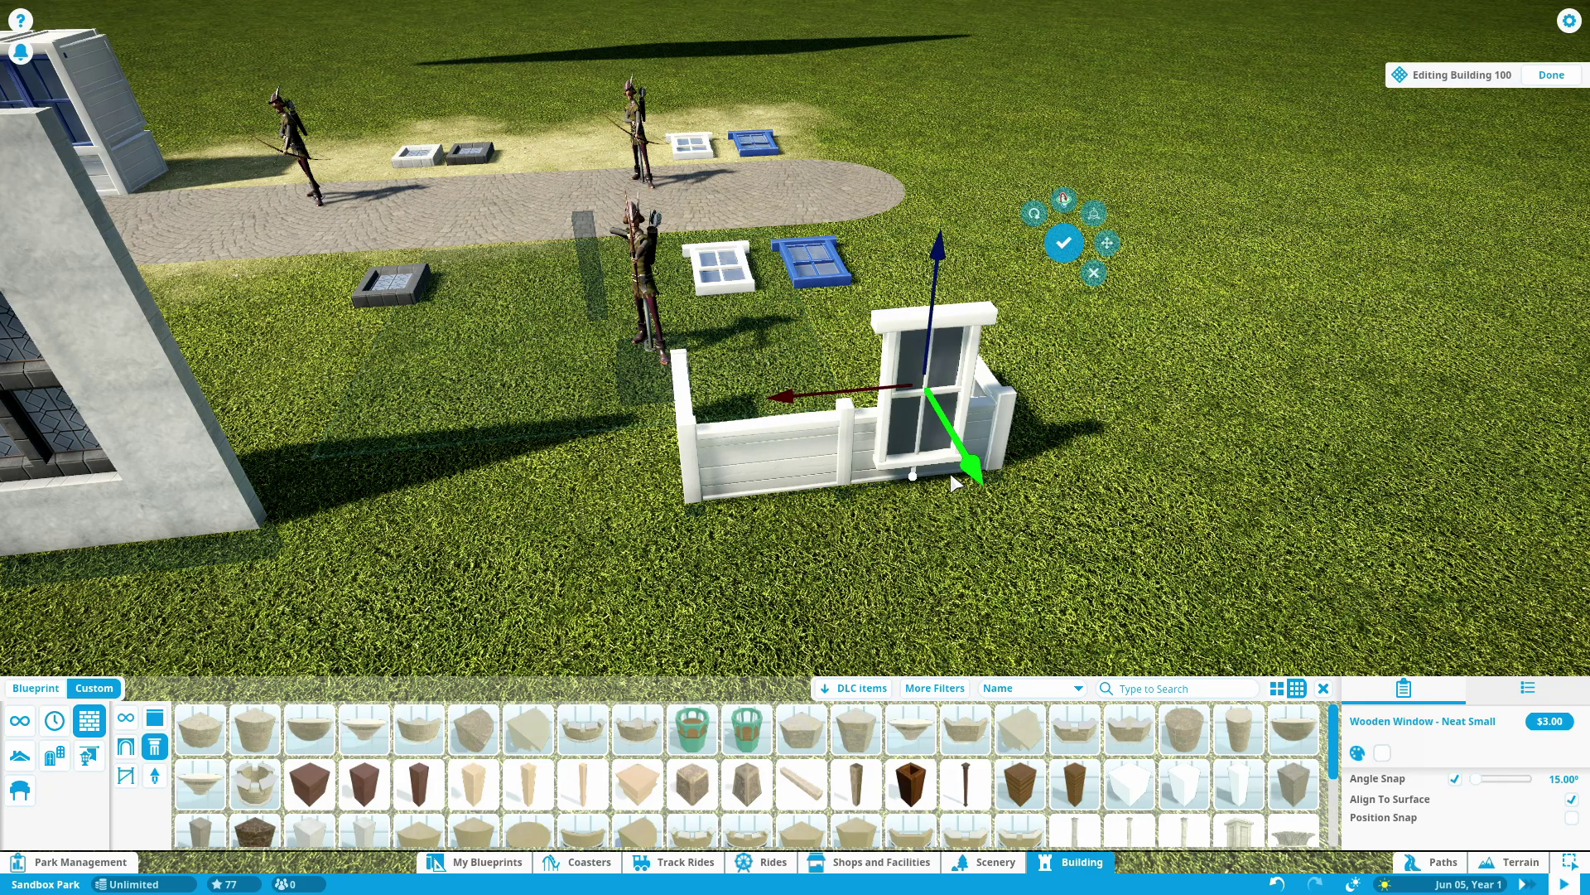
left_click_drag(954, 482, 952, 469)
- Align the upright window with the base and duplicate it along the wall to make a row of four windows
left_click_drag(934, 304, 1148, 353)
scroll(1148, 353, "up", 2)
left_click_drag(1011, 360, 1012, 352)
mouse_move(924, 414)
left_mouse_down()
mouse_move(968, 414)
mouse_move(955, 410)
left_mouse_up()
left_click_drag(955, 478, 976, 482)
left_click_drag(893, 410, 795, 423)
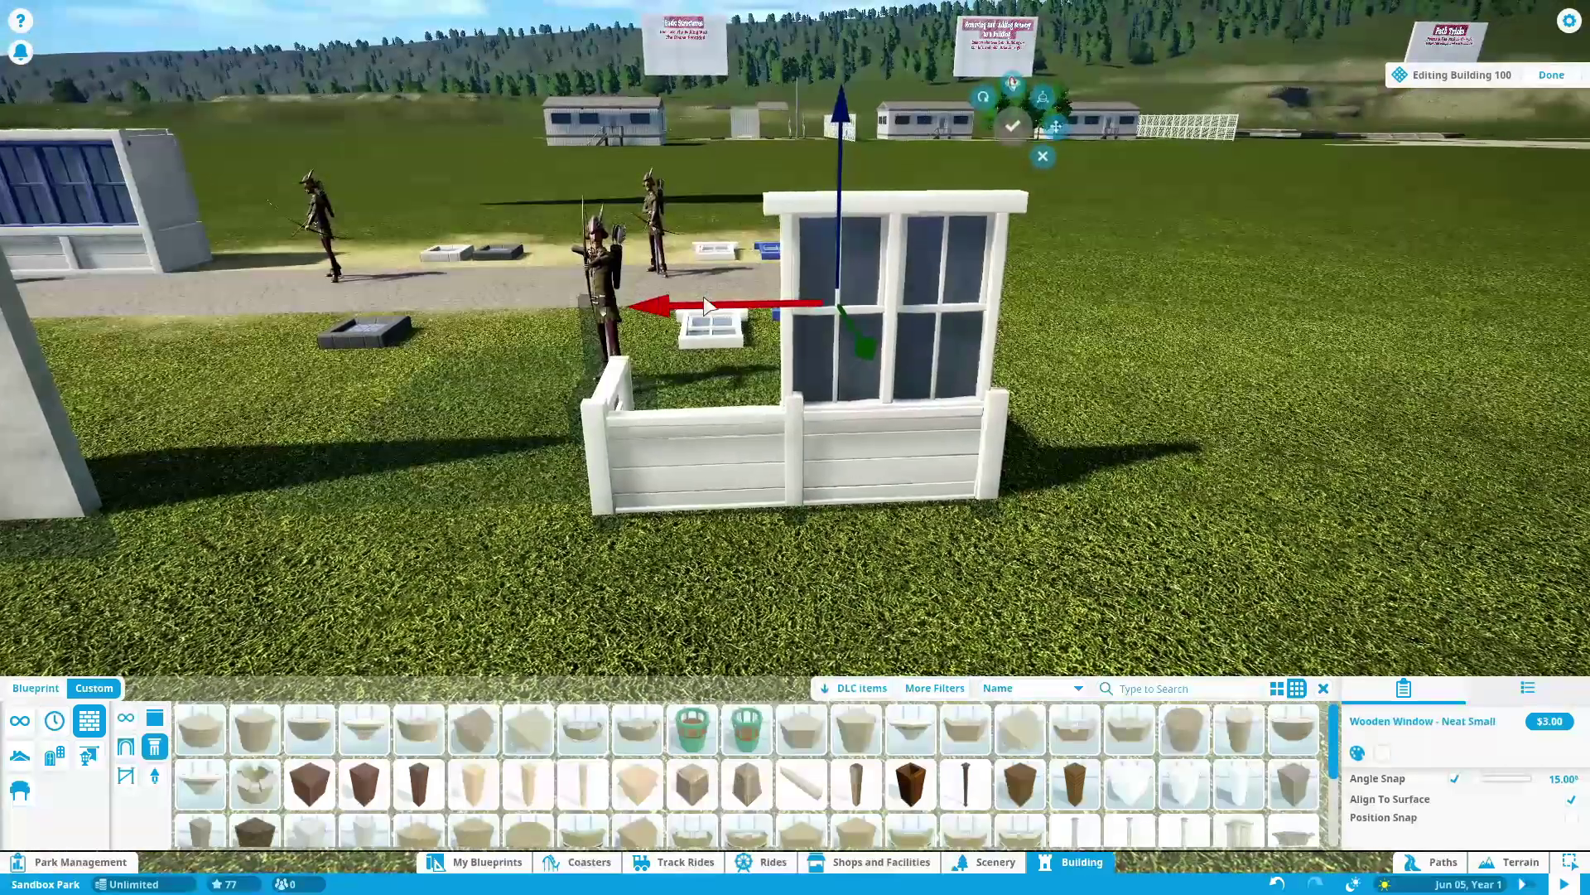
left_click_drag(696, 308, 497, 330)
left_click(835, 160)
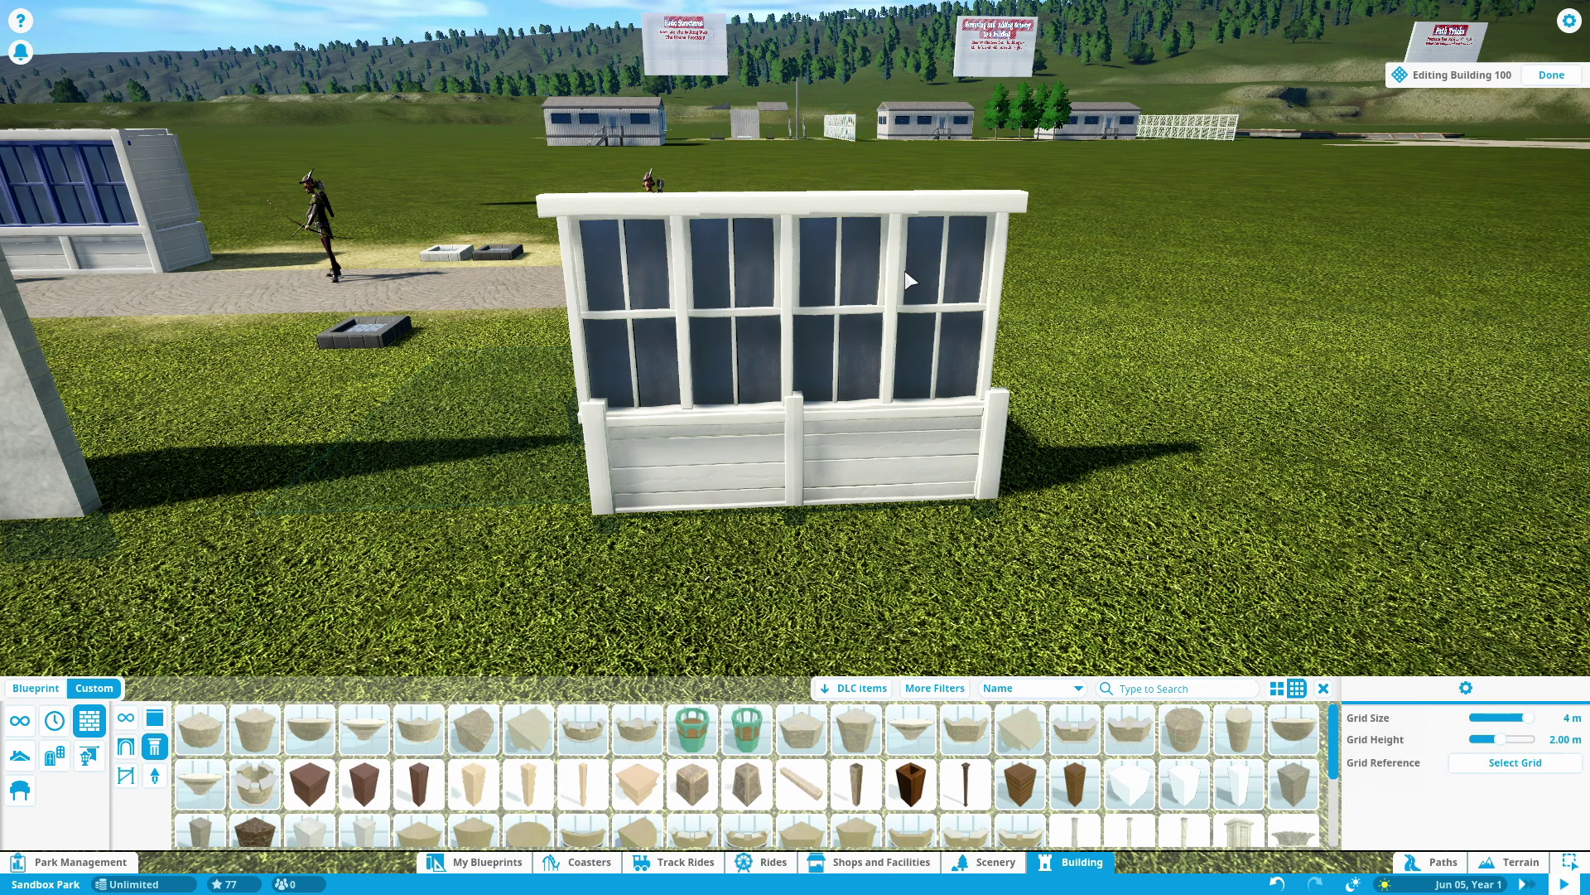
- Recolour the four upright windows with the provided blue window's colour, 1C4587
scroll(906, 280, "down", 5)
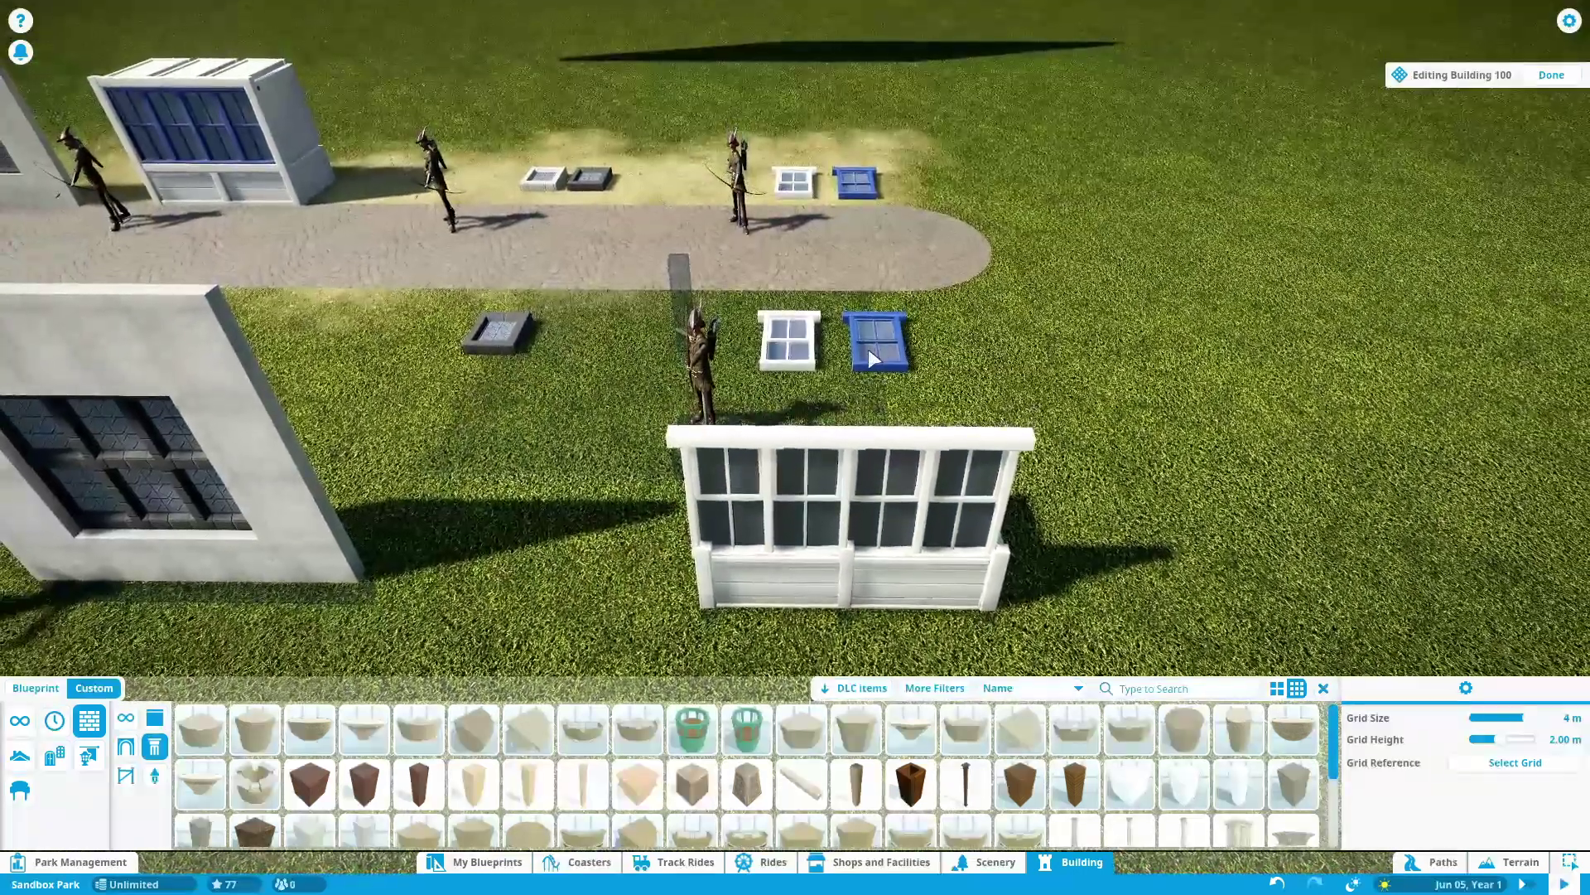
left_click(874, 352)
left_click(1385, 145)
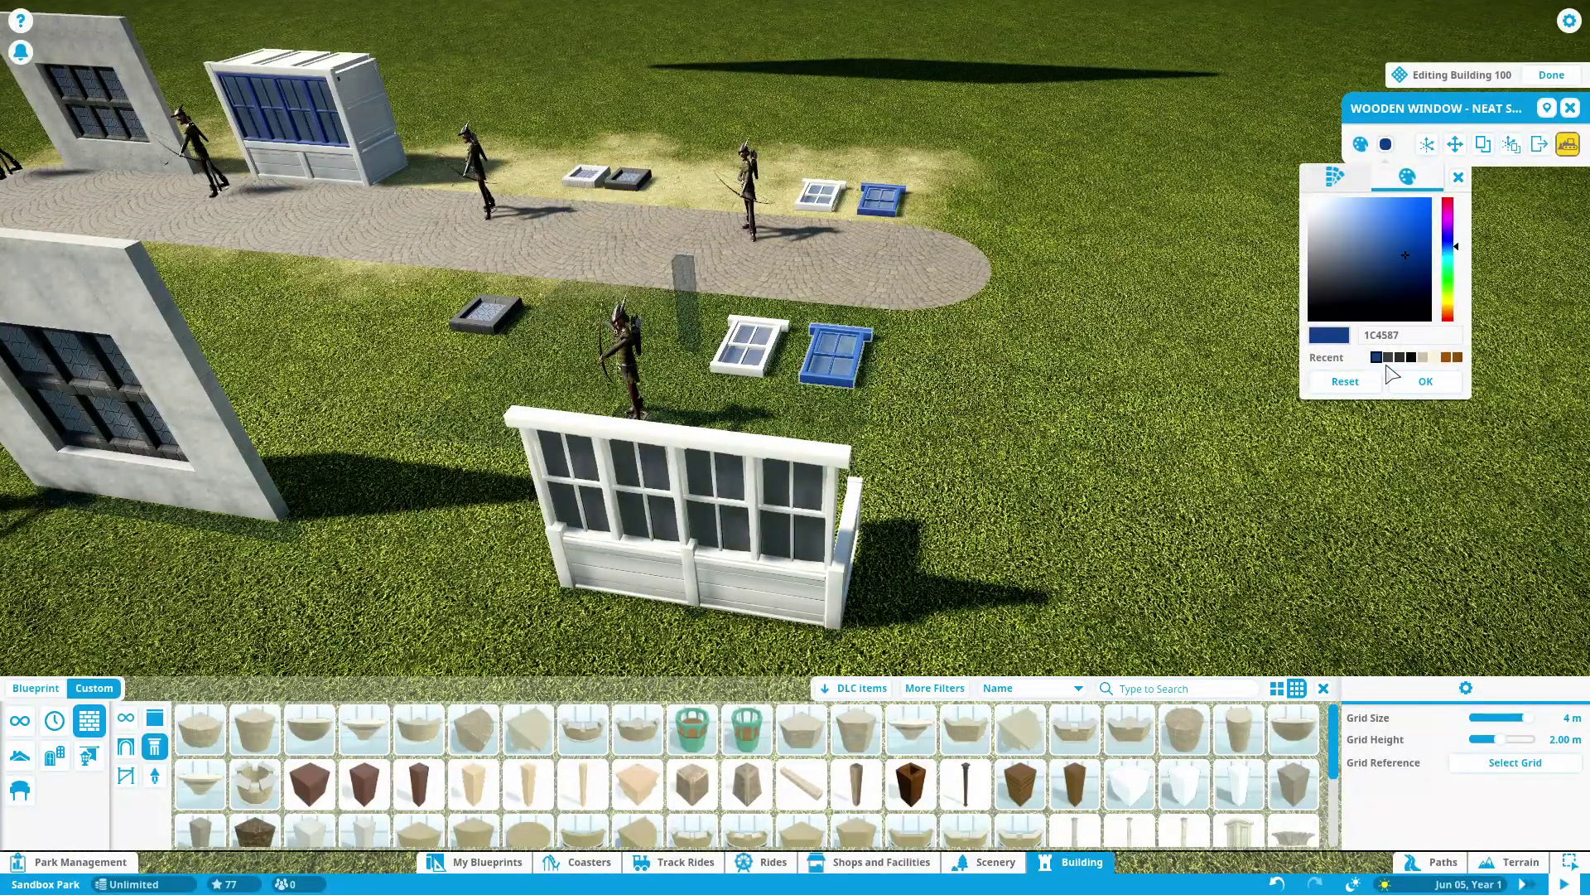
left_click(1423, 382)
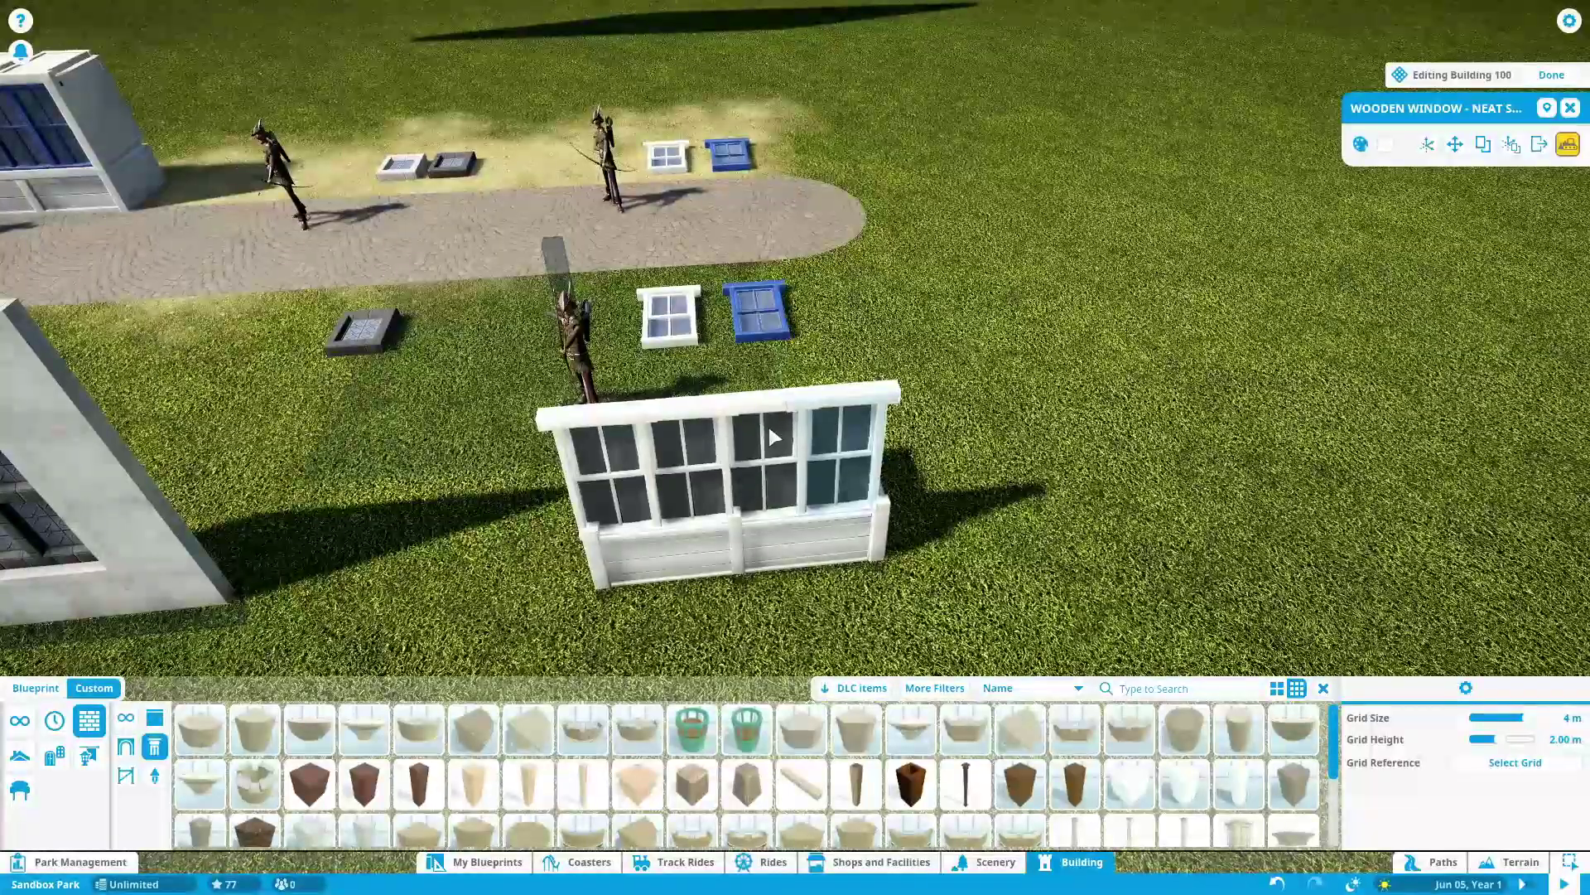
left_click(770, 430)
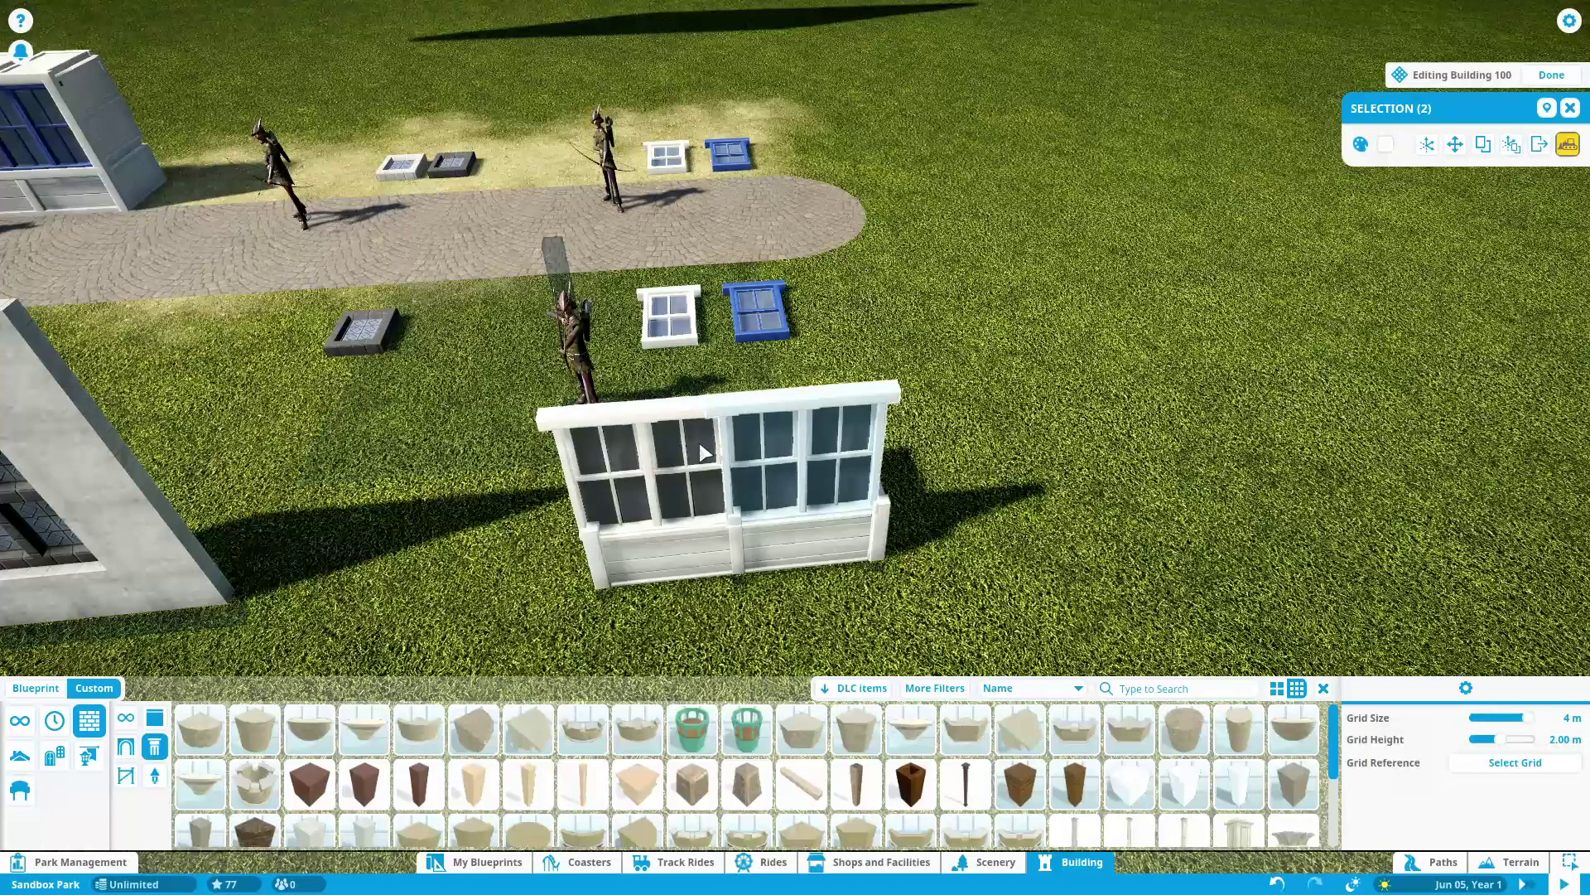
left_click(1386, 146)
left_click(1377, 358)
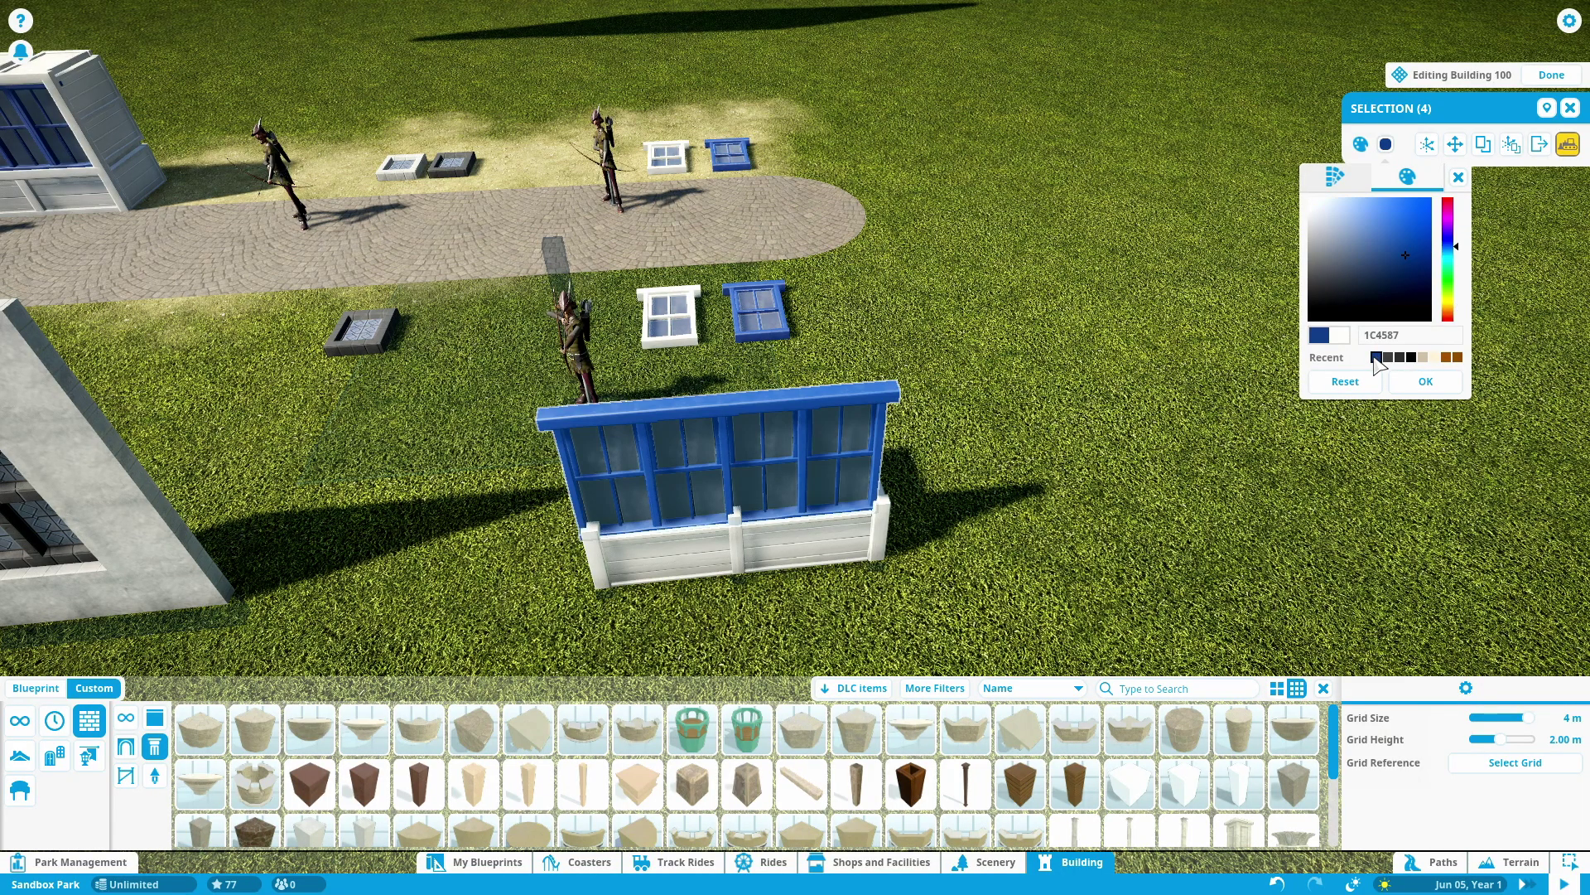
left_click(1424, 381)
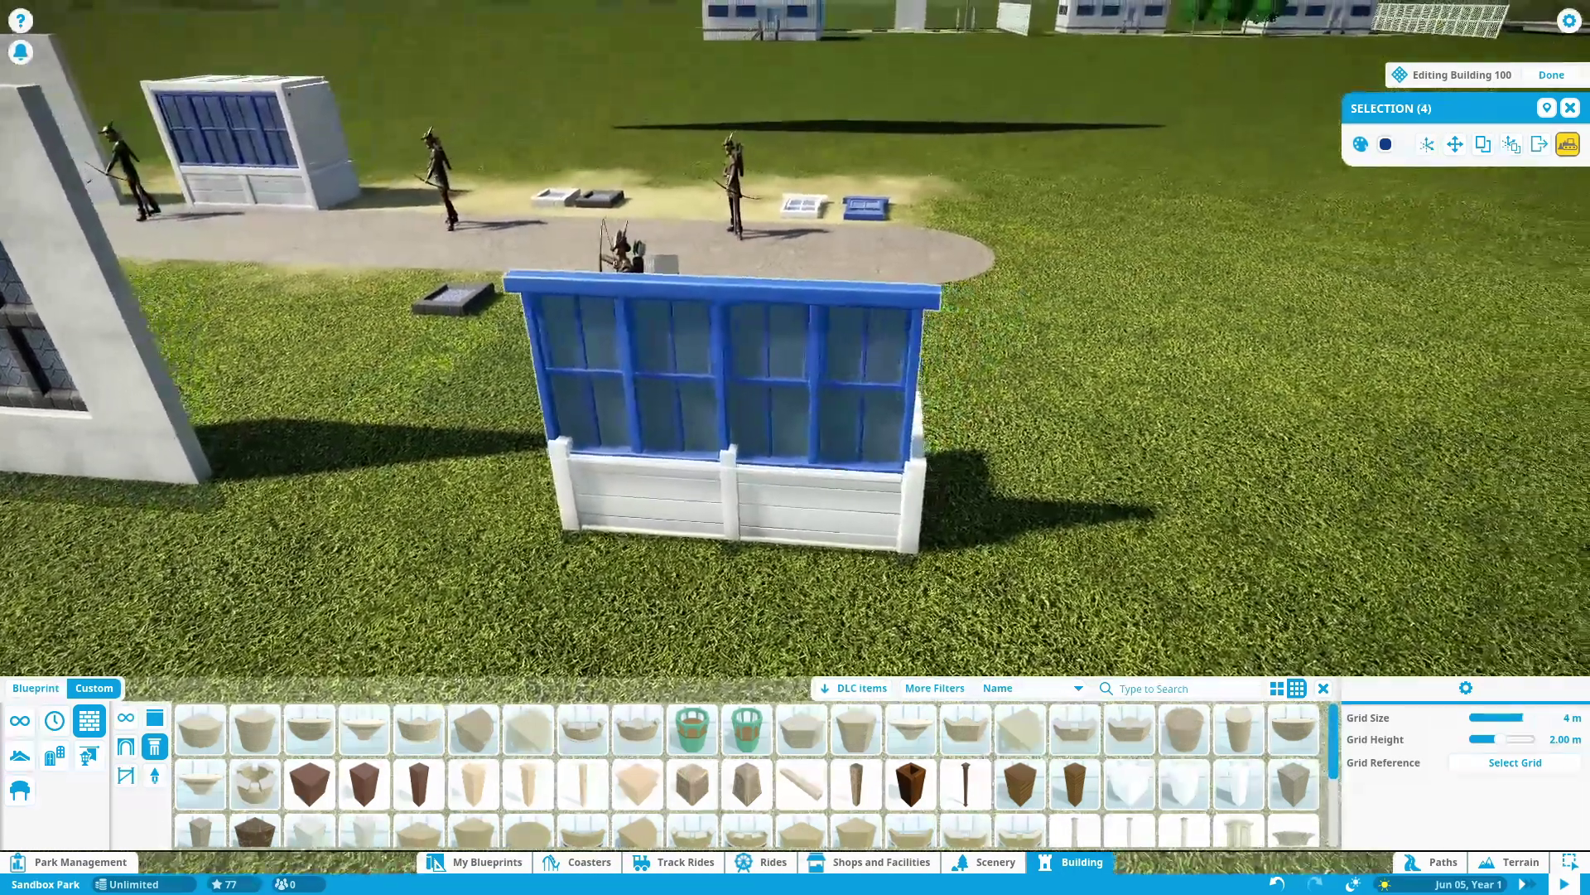
- Shift the four blue windows together along the wall until they are centred on the white base
left_click_drag(1292, 530, 1178, 558)
left_click_drag(820, 419, 934, 475)
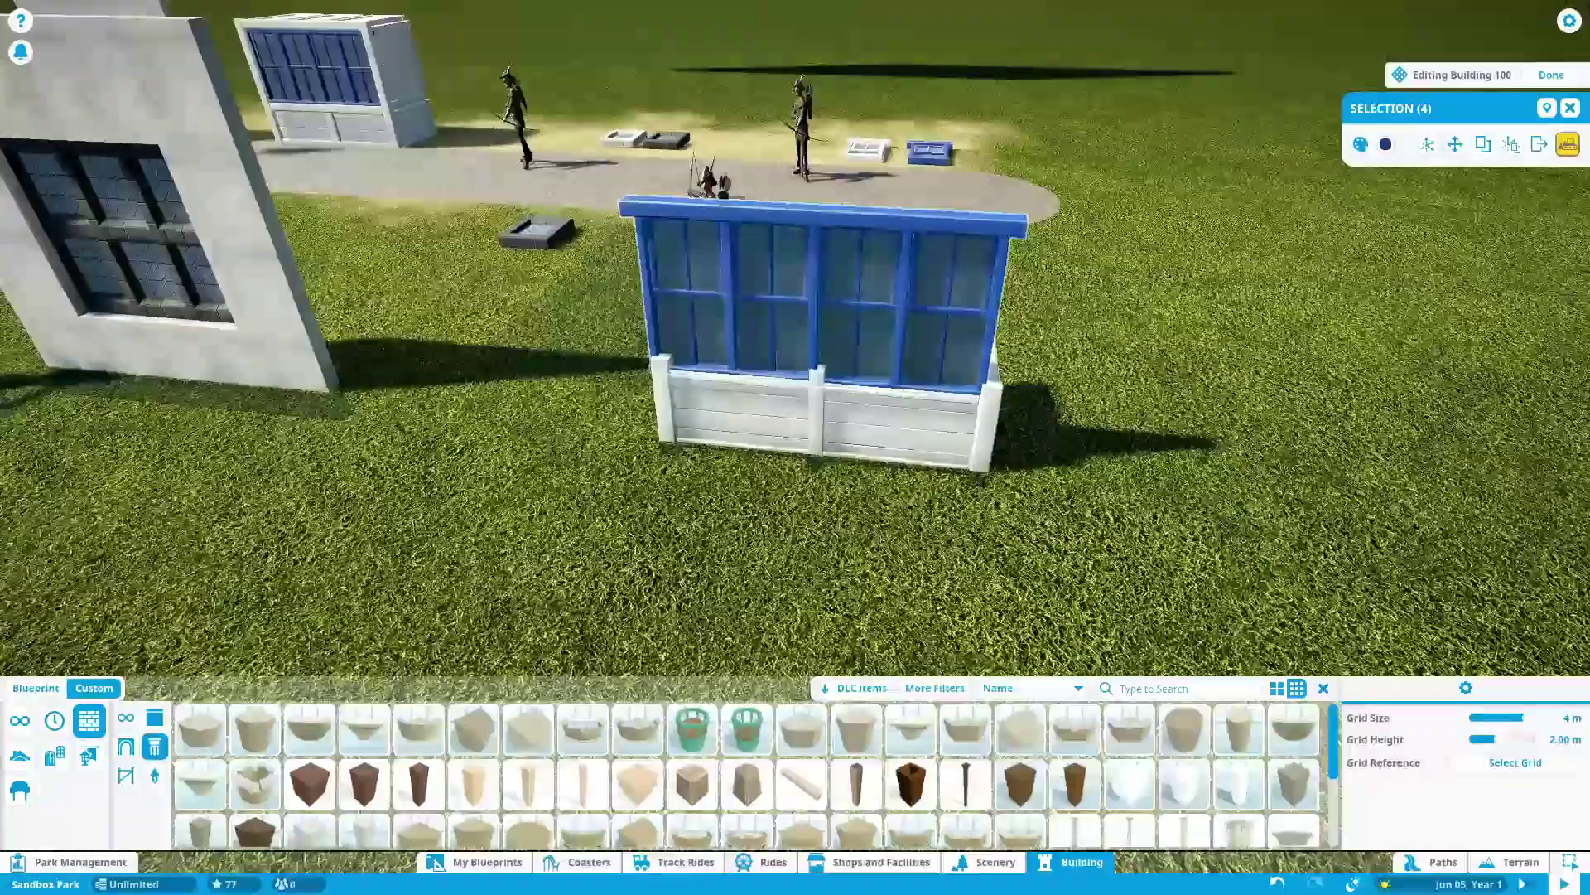
key("x")
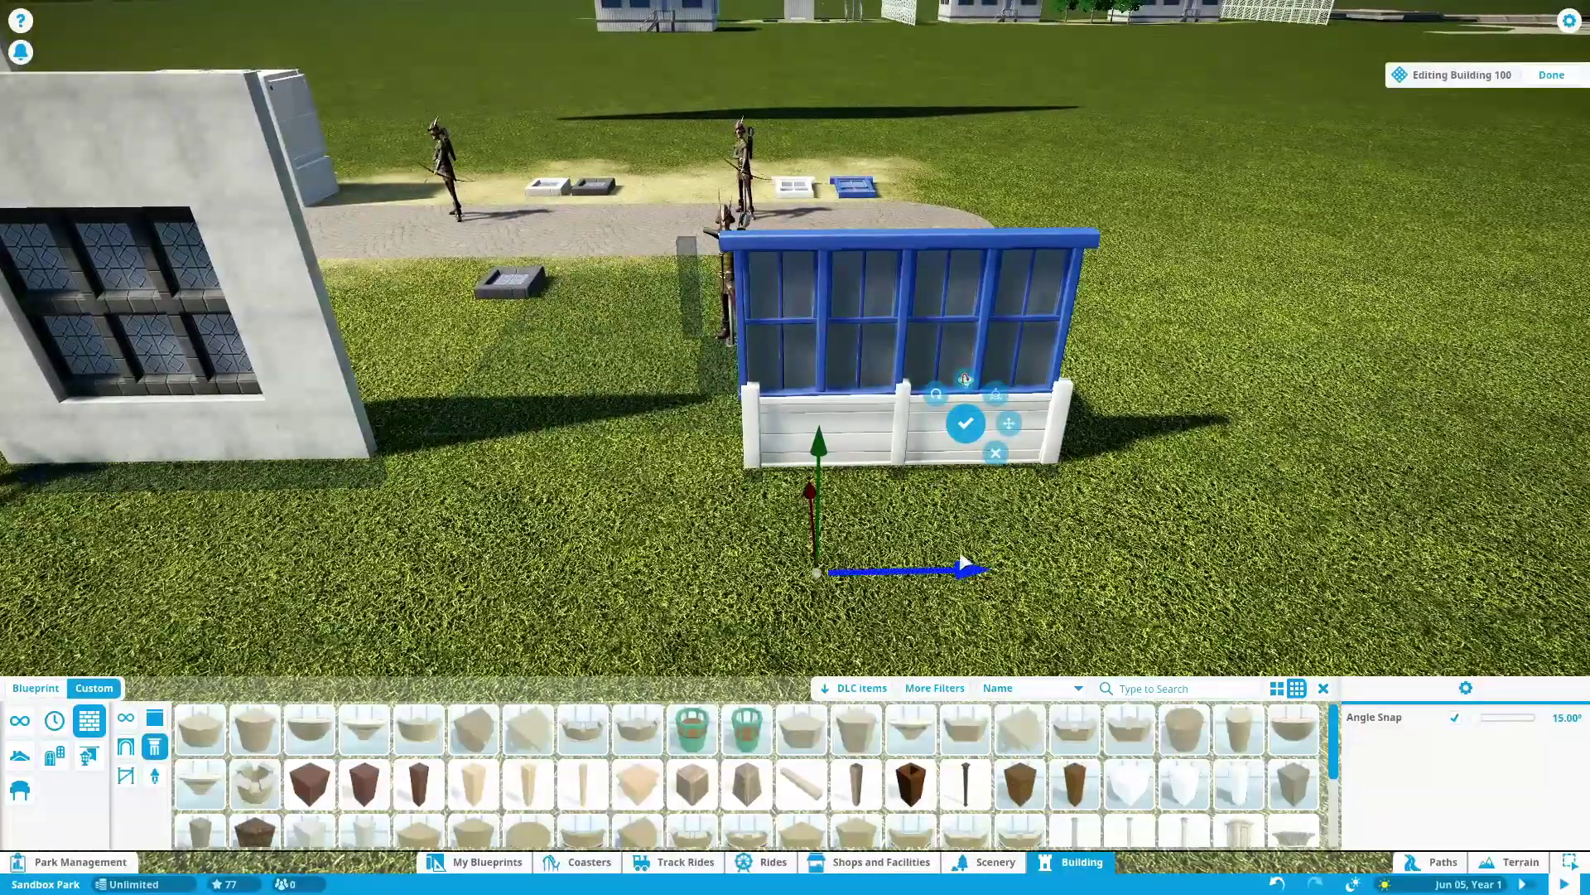
left_click_drag(960, 565, 946, 585)
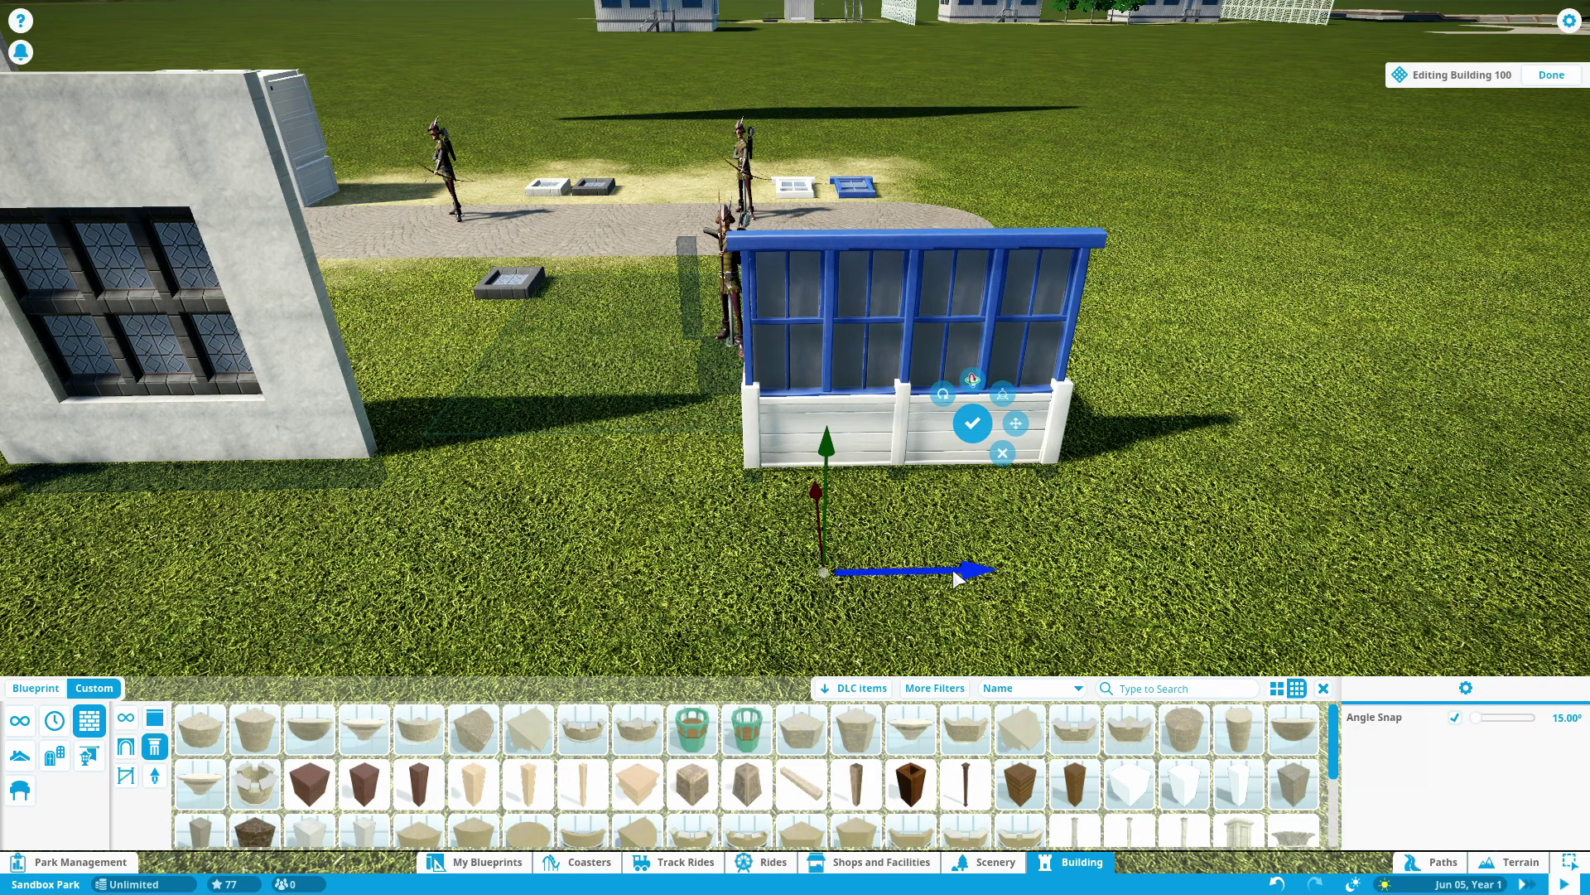
left_click_drag(957, 570, 999, 576)
left_click(952, 583)
left_click(996, 558)
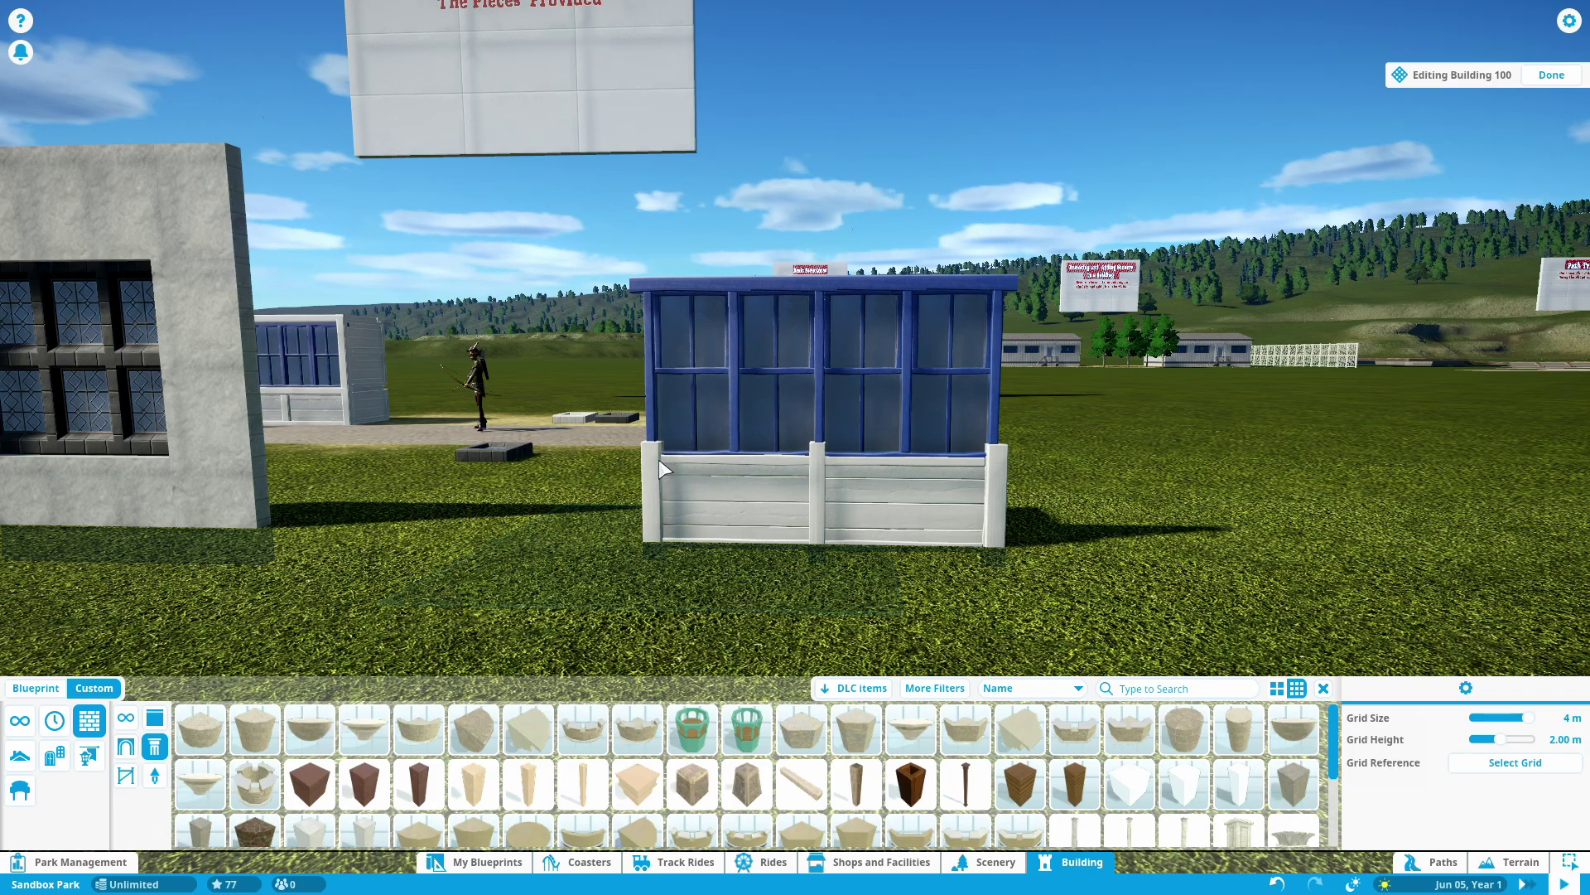
- Duplicate the white side window nearest the archer and rotate the copy until it lies flat at the base's top corner
left_click(787, 501)
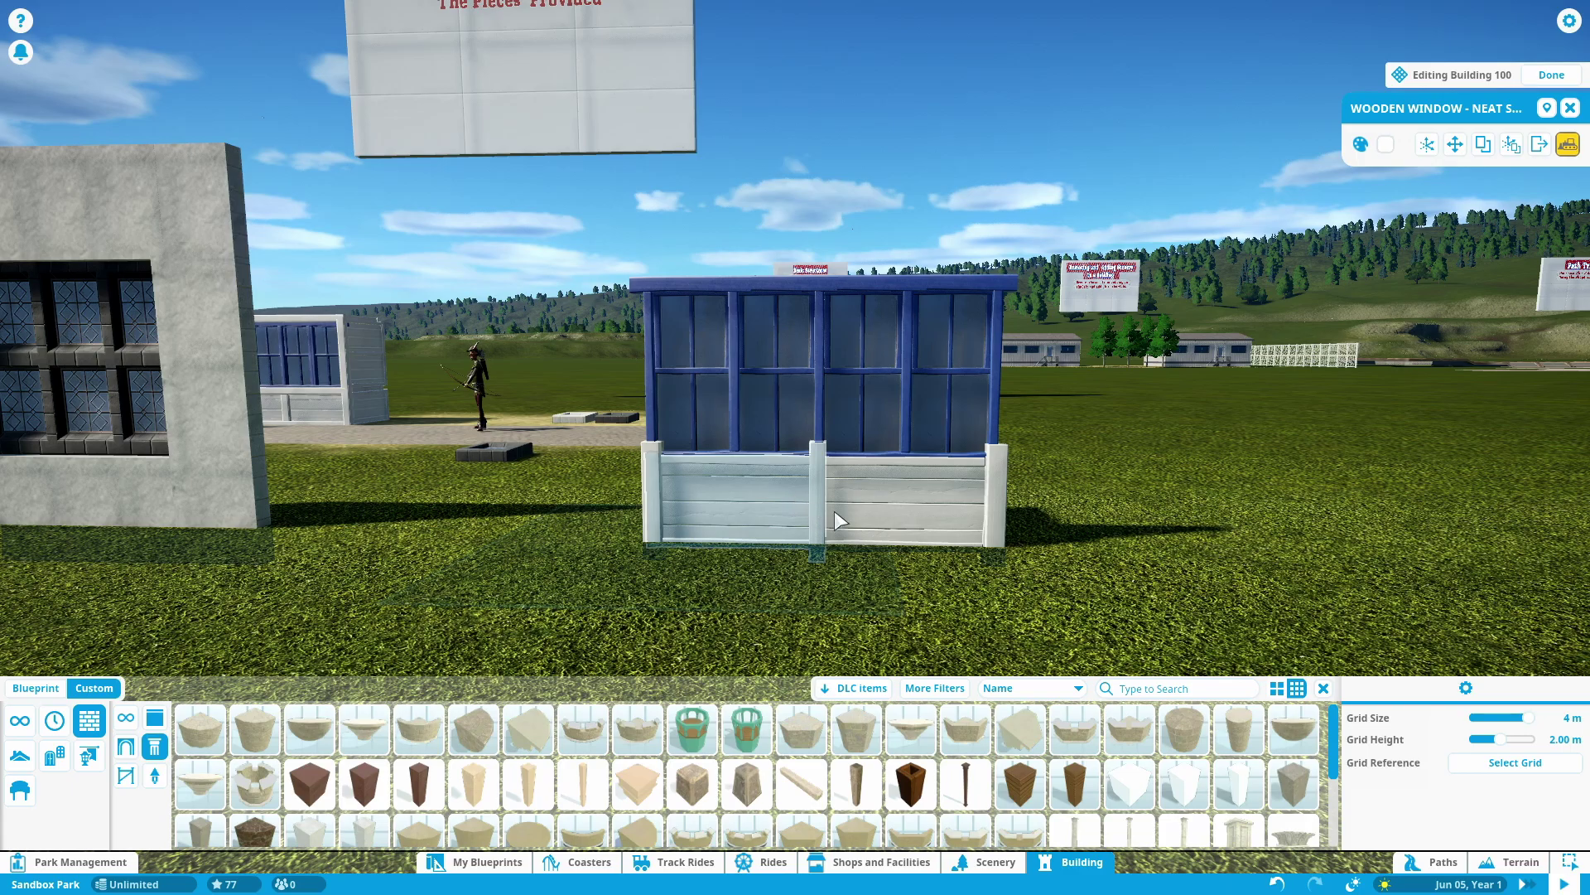
left_click(650, 457)
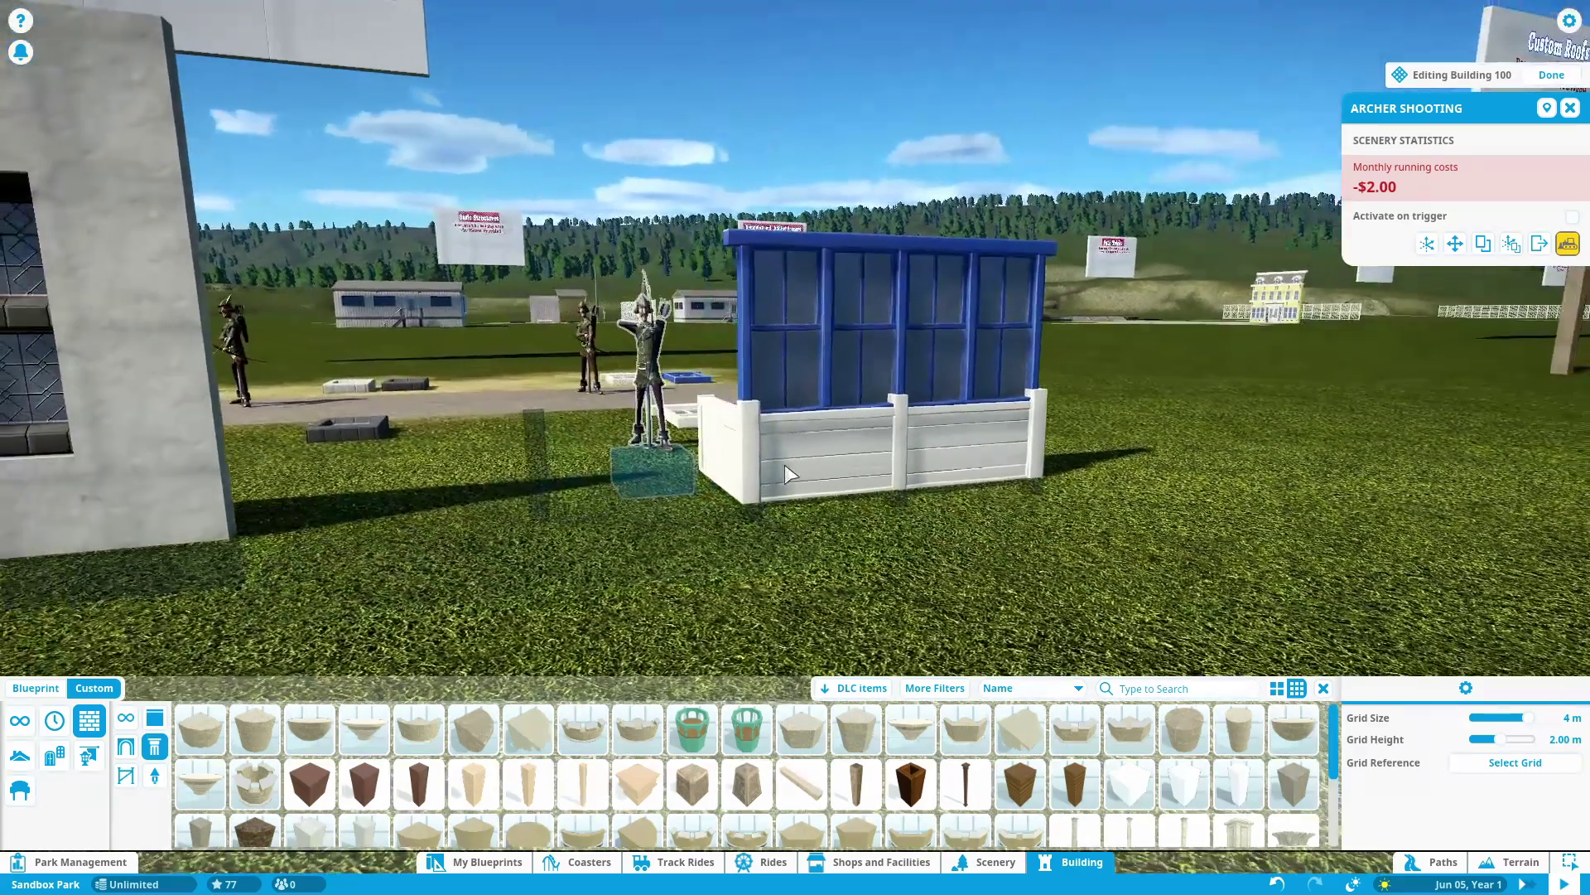
left_click(749, 460)
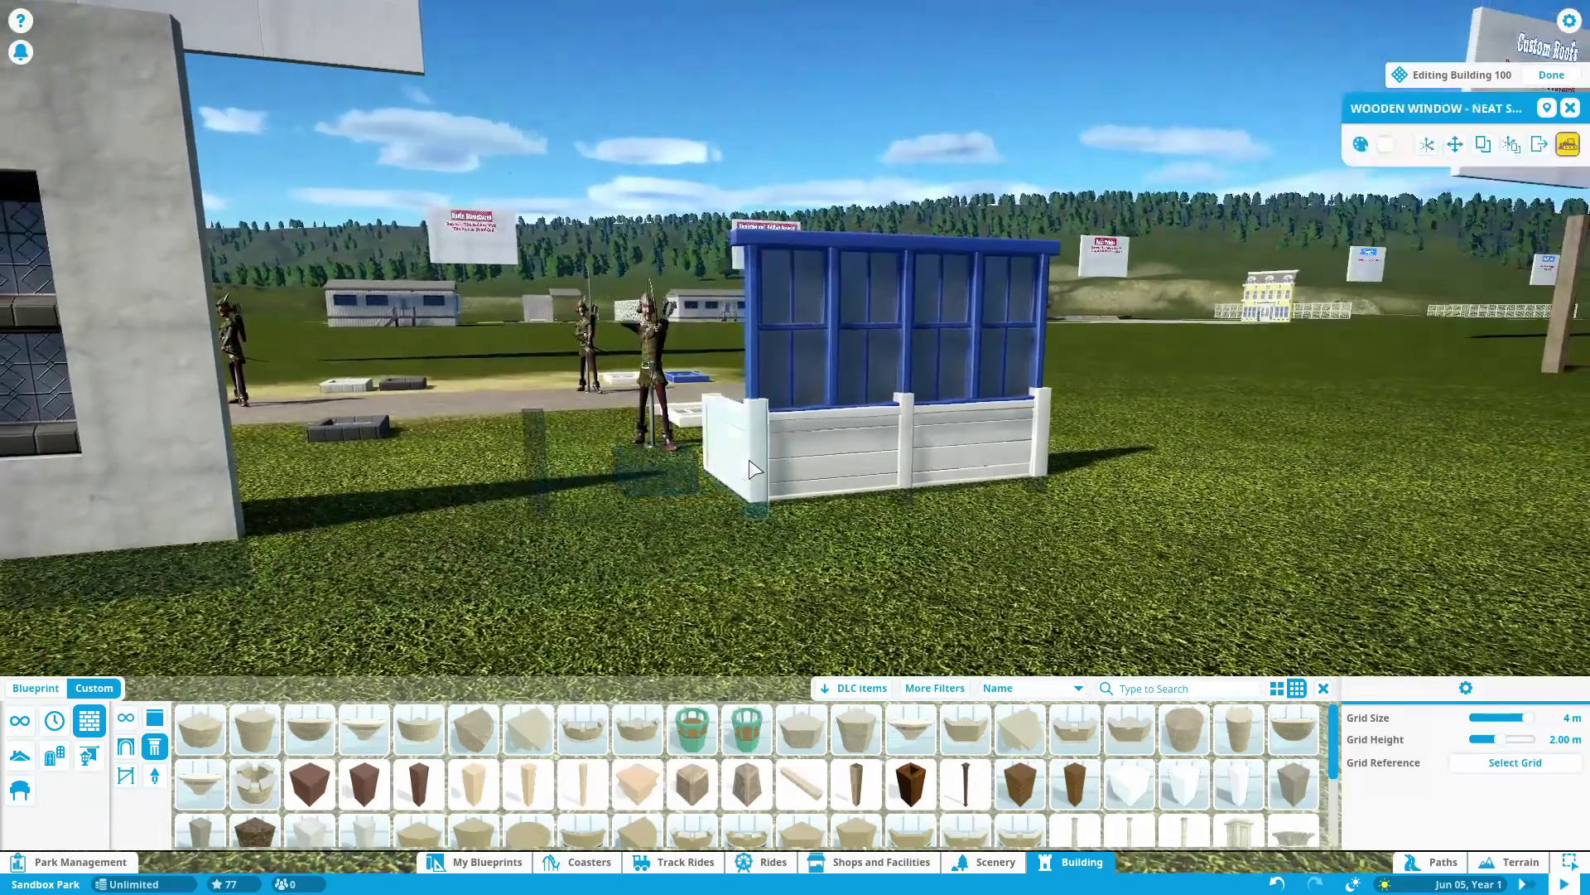
key("x")
key("z")
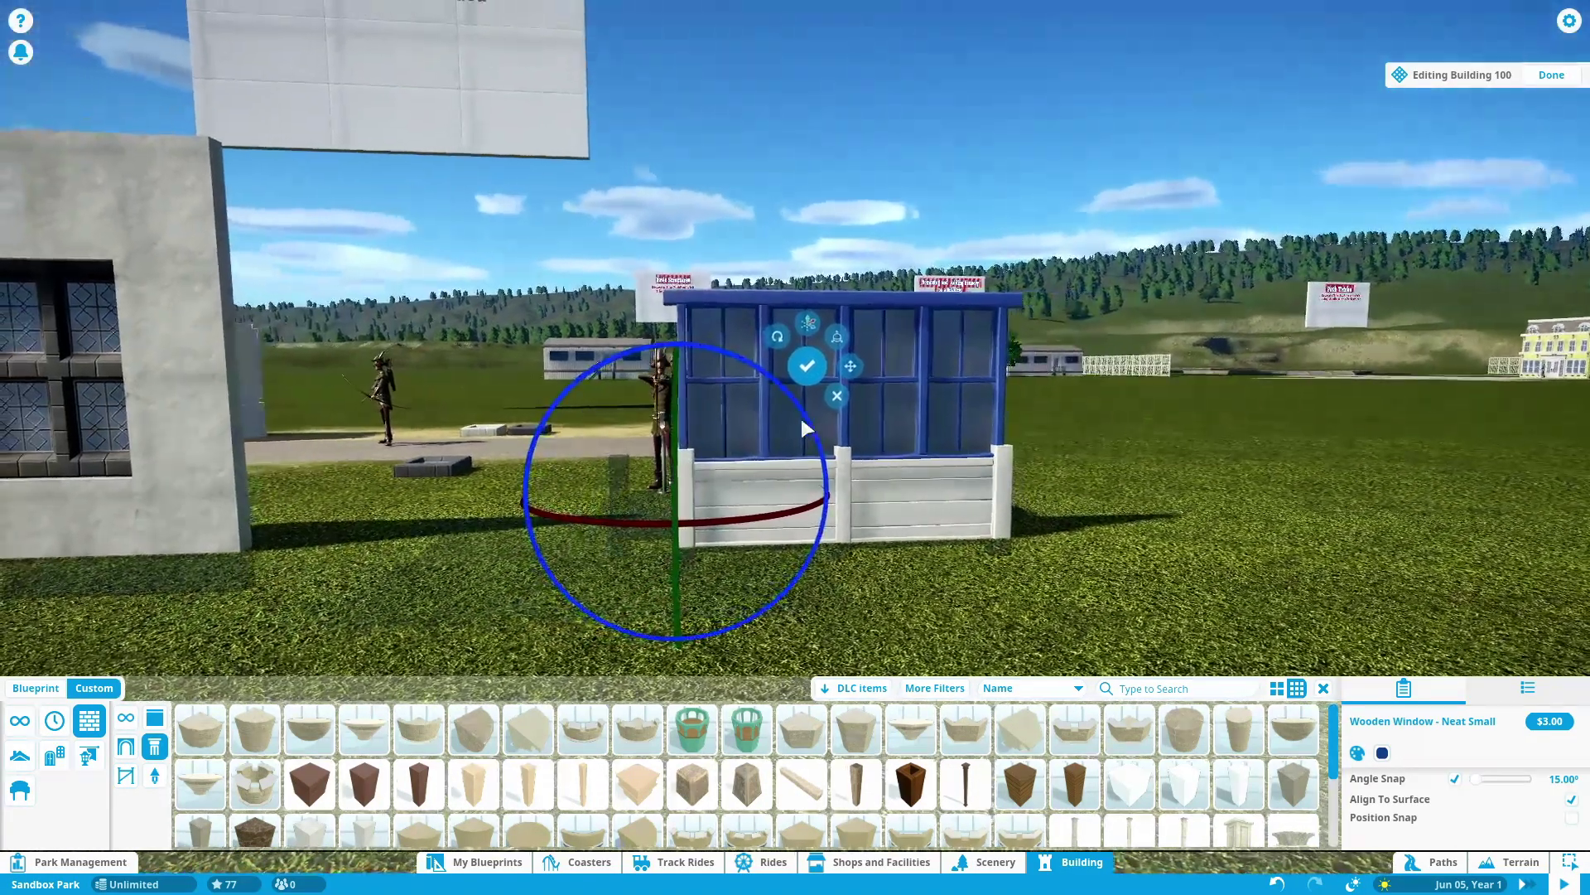
left_click_drag(806, 420, 708, 550)
key("z")
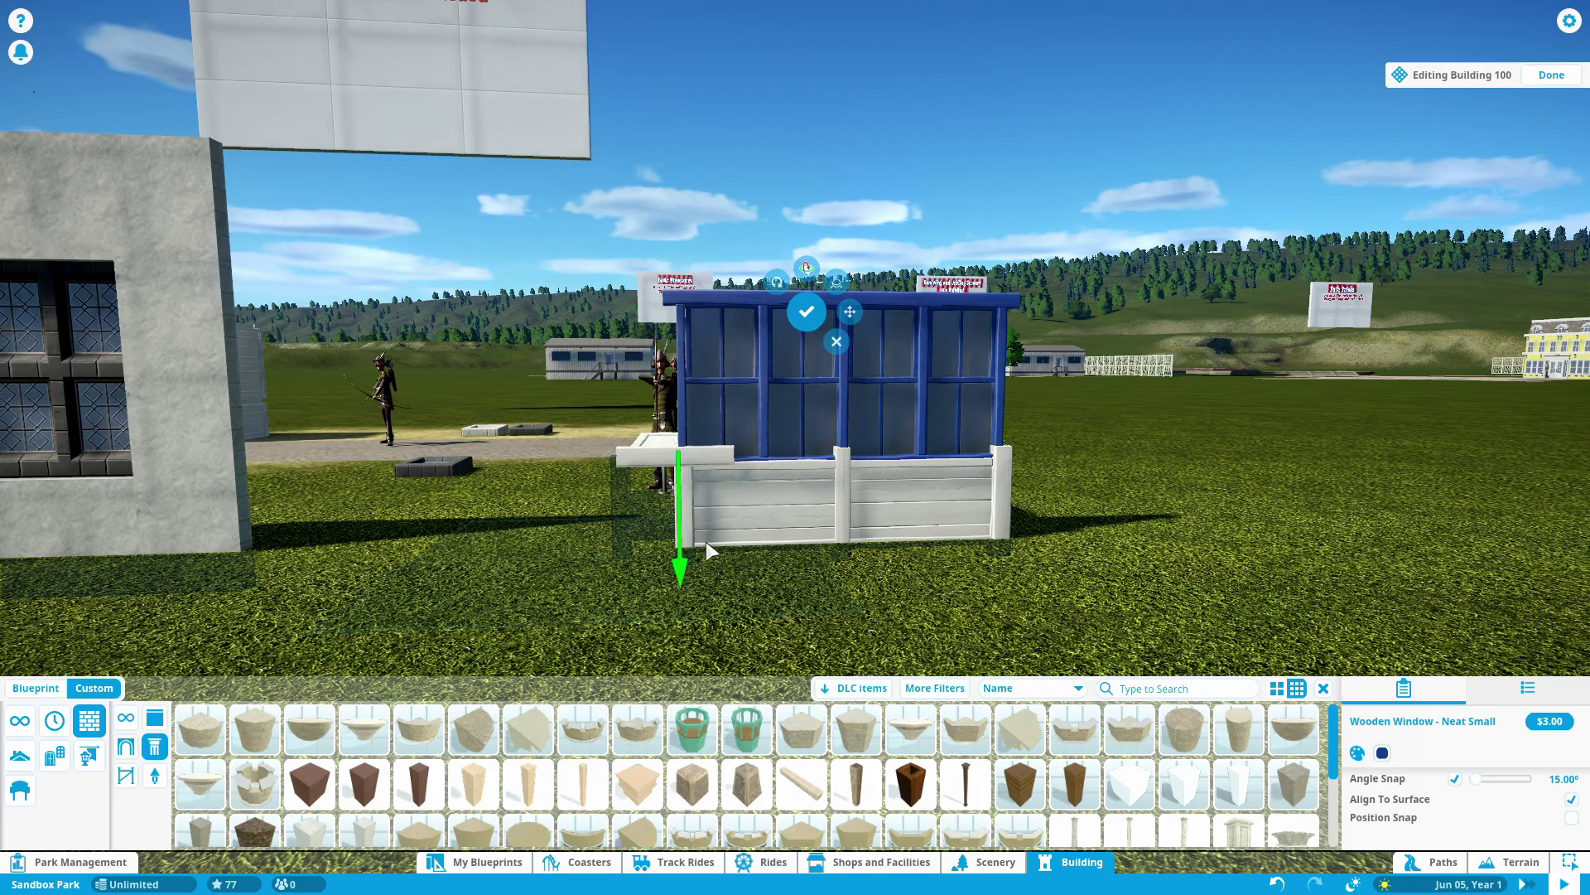
- Line the flat white pieces up along the top of the base to form a ledge beneath the blue windows
key("d")
key("w")
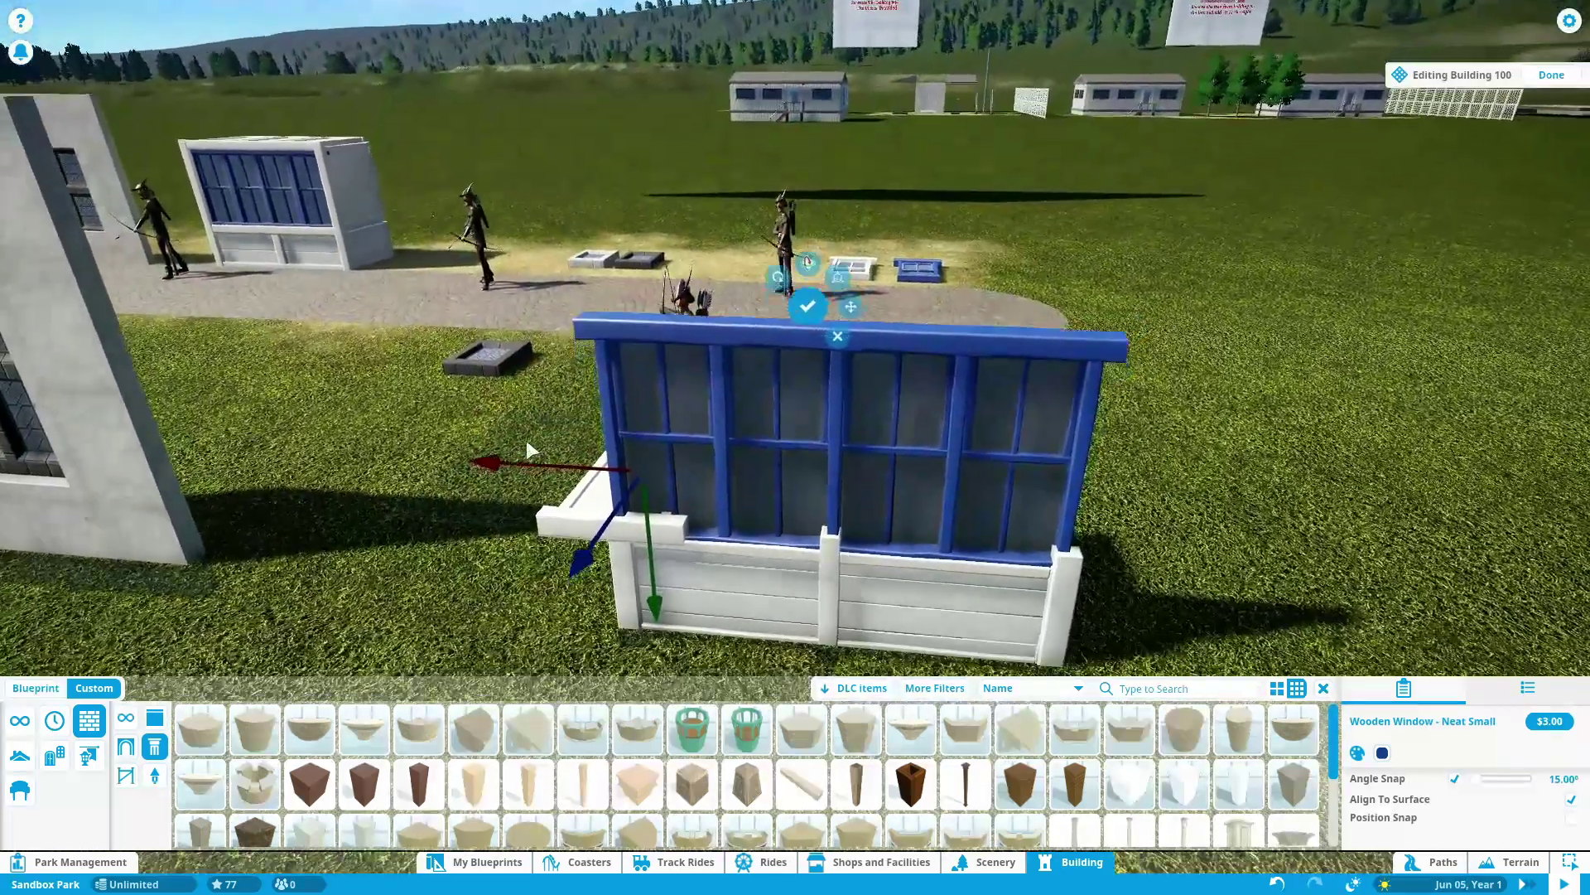
left_click_drag(511, 443, 711, 461)
left_click(1163, 294)
left_click(820, 501)
left_click(787, 523)
left_click(1242, 623)
mouse_move(1246, 624)
left_mouse_down()
mouse_move(1159, 625)
mouse_move(1249, 580)
mouse_move(1253, 547)
mouse_move(1257, 618)
left_mouse_up()
- Move the archer beside the wooden wall forward so it stands in front of the wall's corner
key("e")
left_click(830, 449)
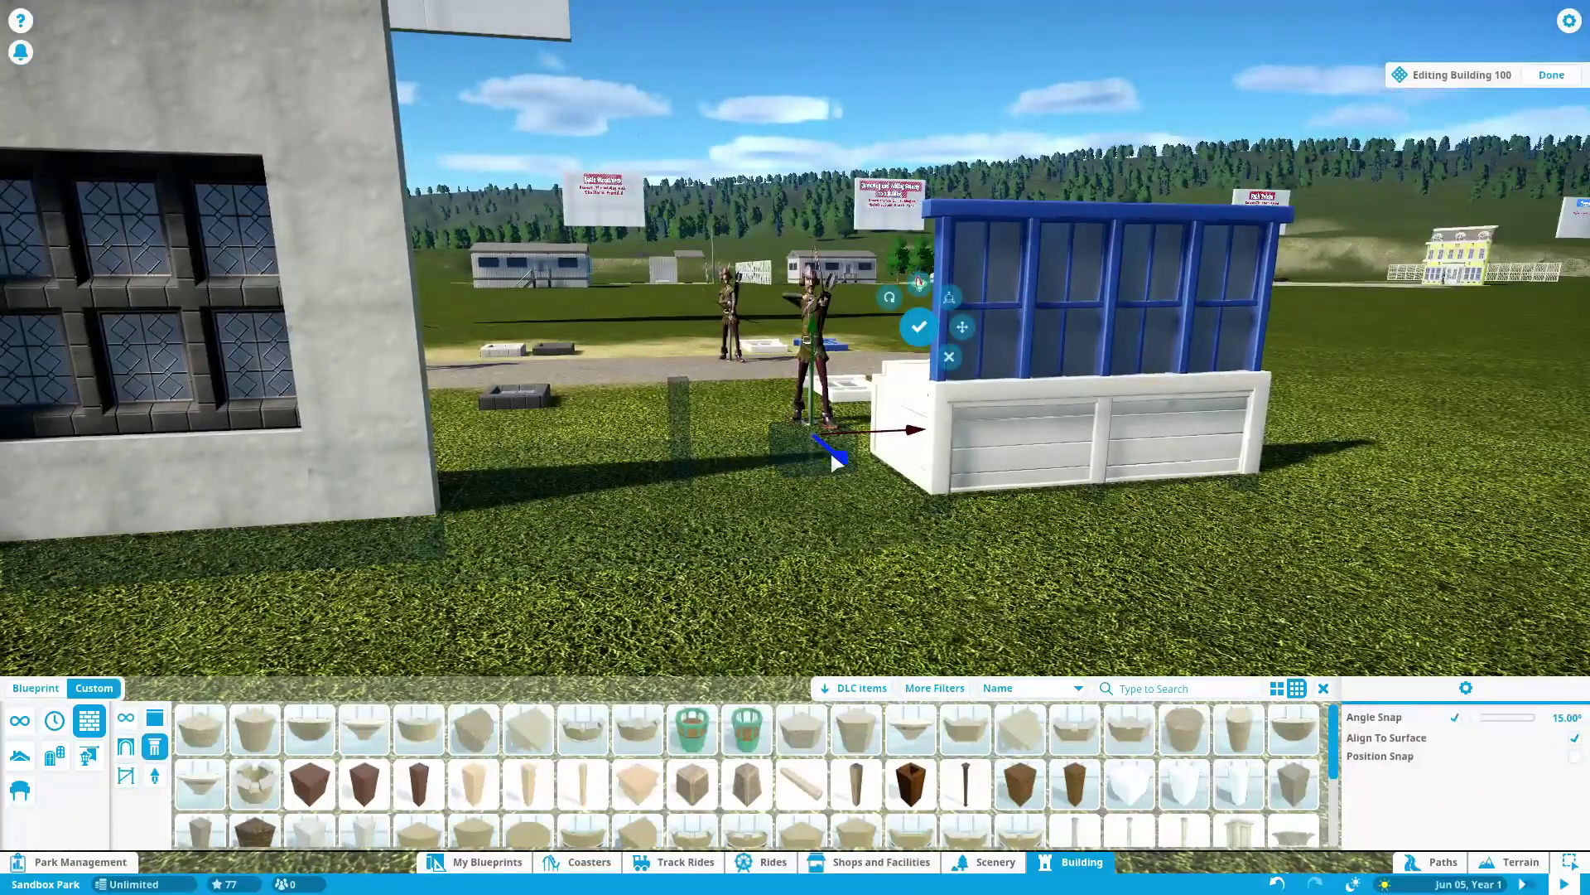
left_click_drag(831, 455, 853, 642)
scroll(974, 464, "down", 2)
left_click_drag(978, 470, 917, 473)
left_click(942, 486)
key("d")
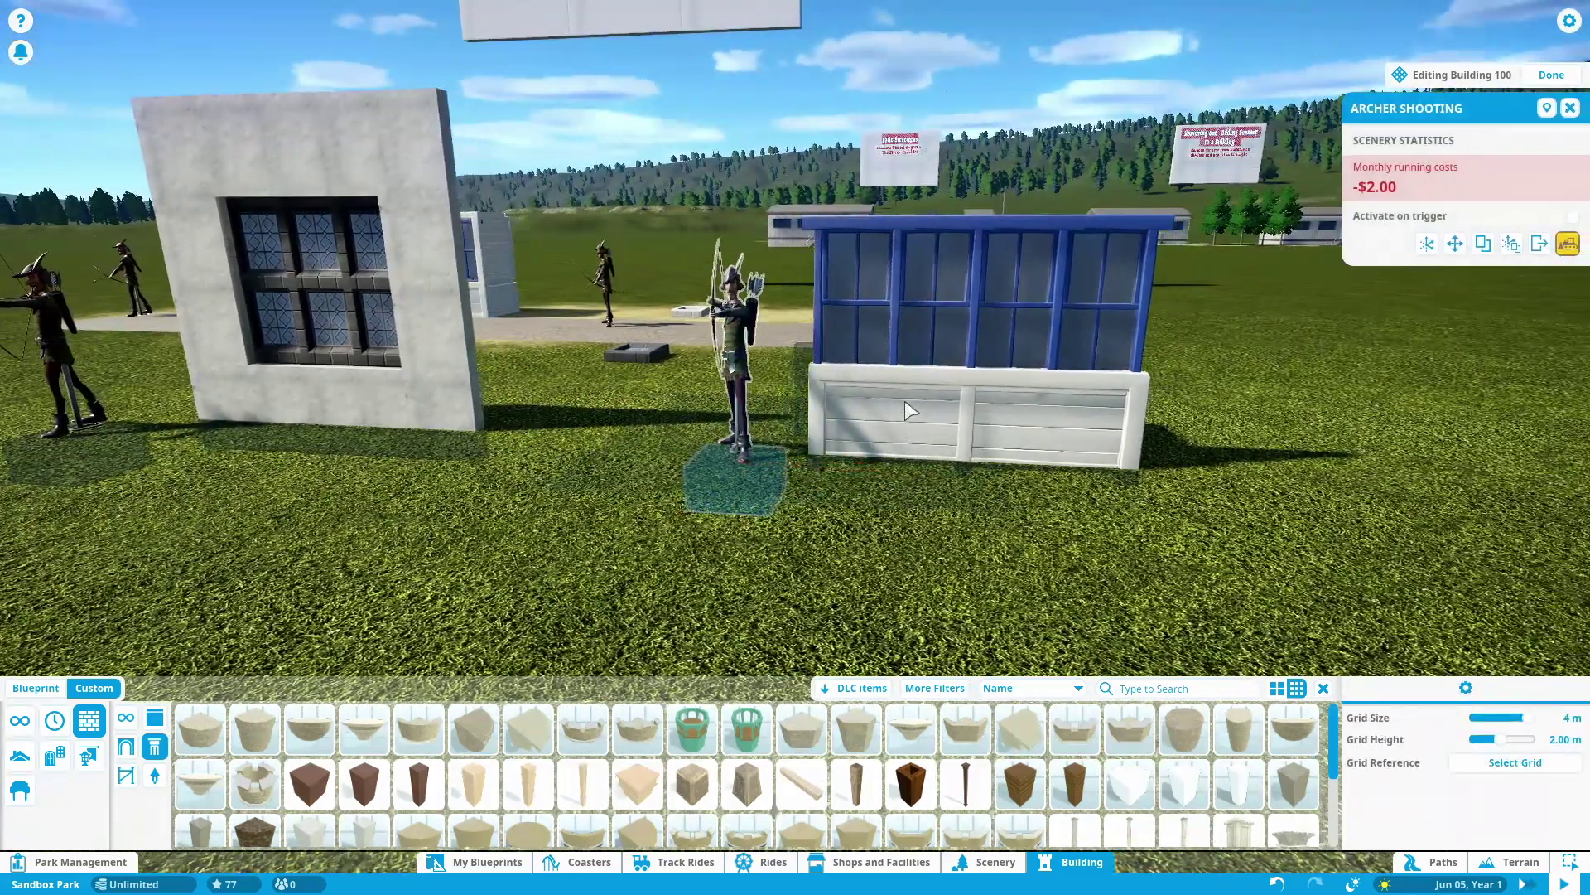
- Select the three flat white ledge pieces beneath the blue windows and lower them together slightly below the tops of the white posts
left_click(822, 378)
left_click(940, 379, "ctrl")
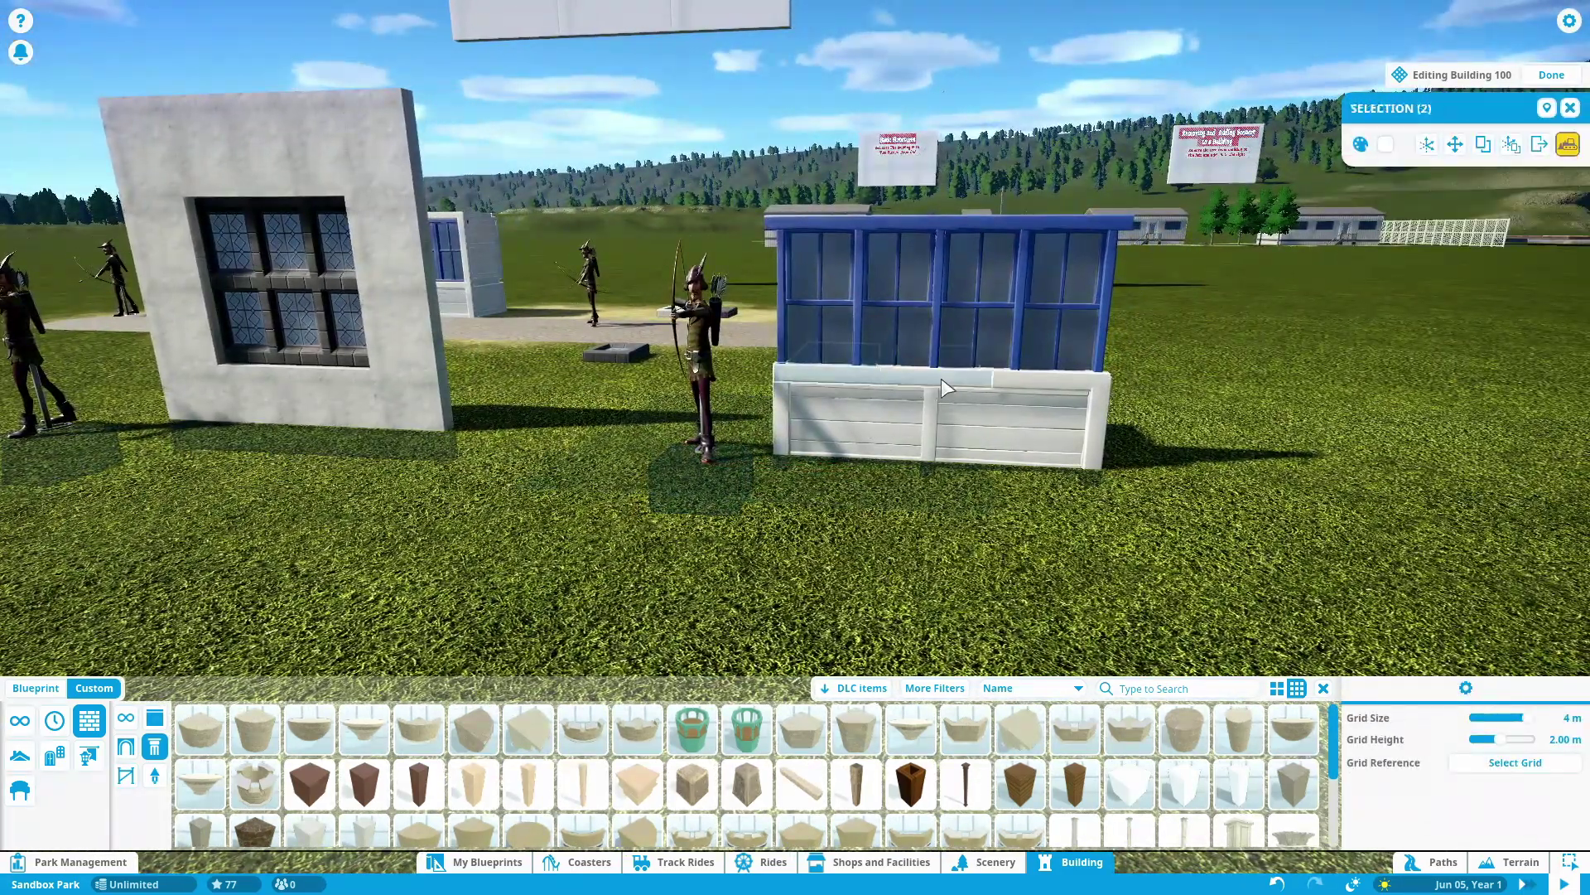
left_click(1060, 379, "ctrl")
key("x")
left_click_drag(866, 316, 876, 337)
left_click(956, 326)
key("d")
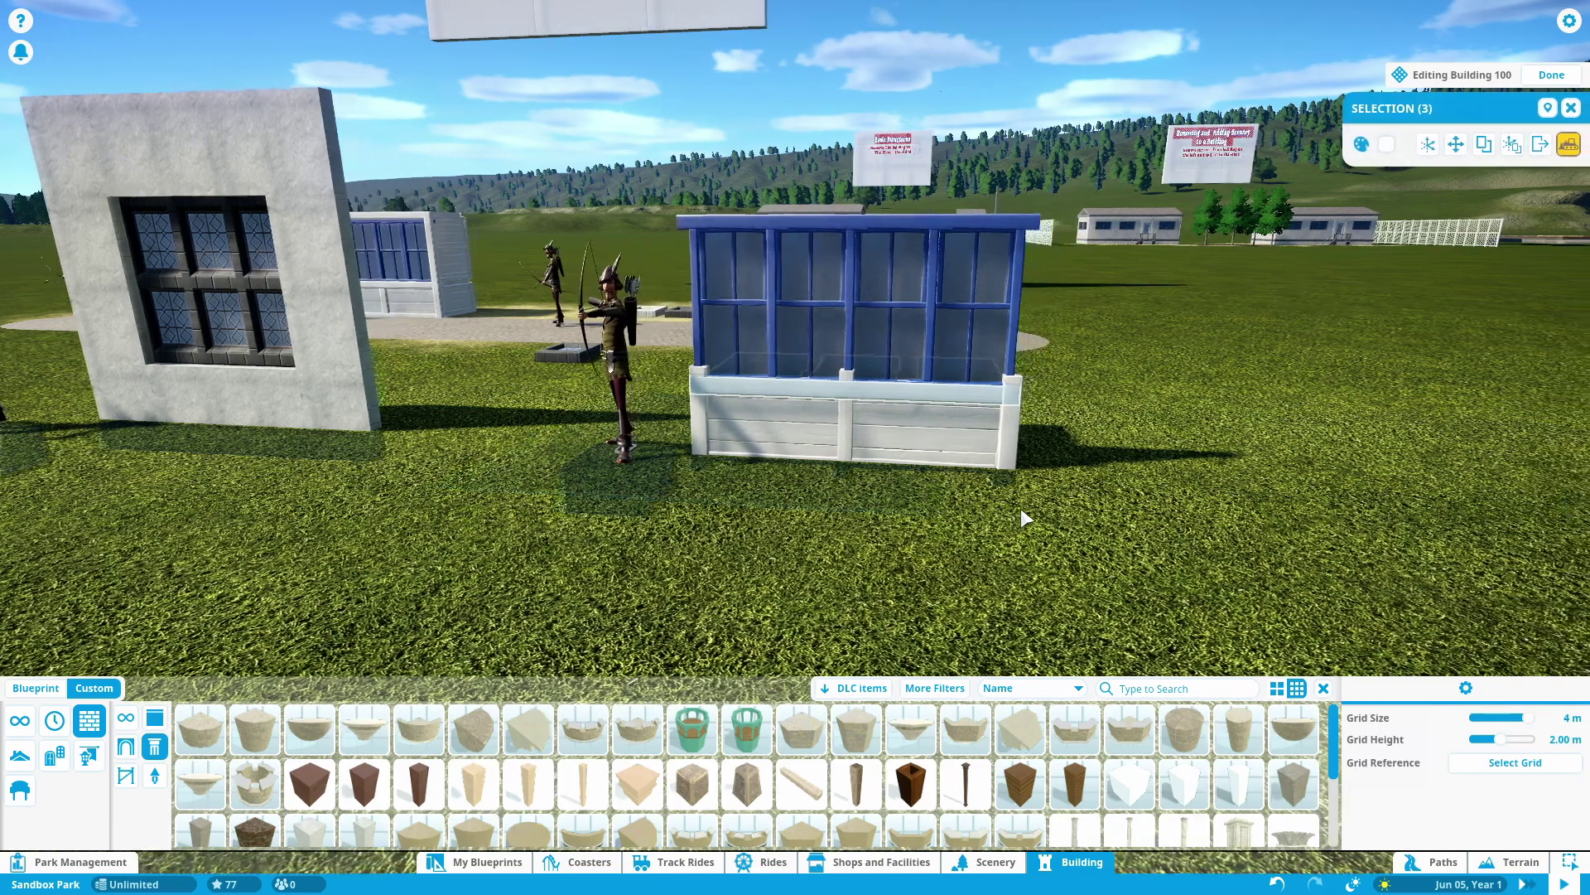
key("w")
- Lower the white side posts and panels of the base together until their tops sit flush with the ledge
left_click(1011, 434)
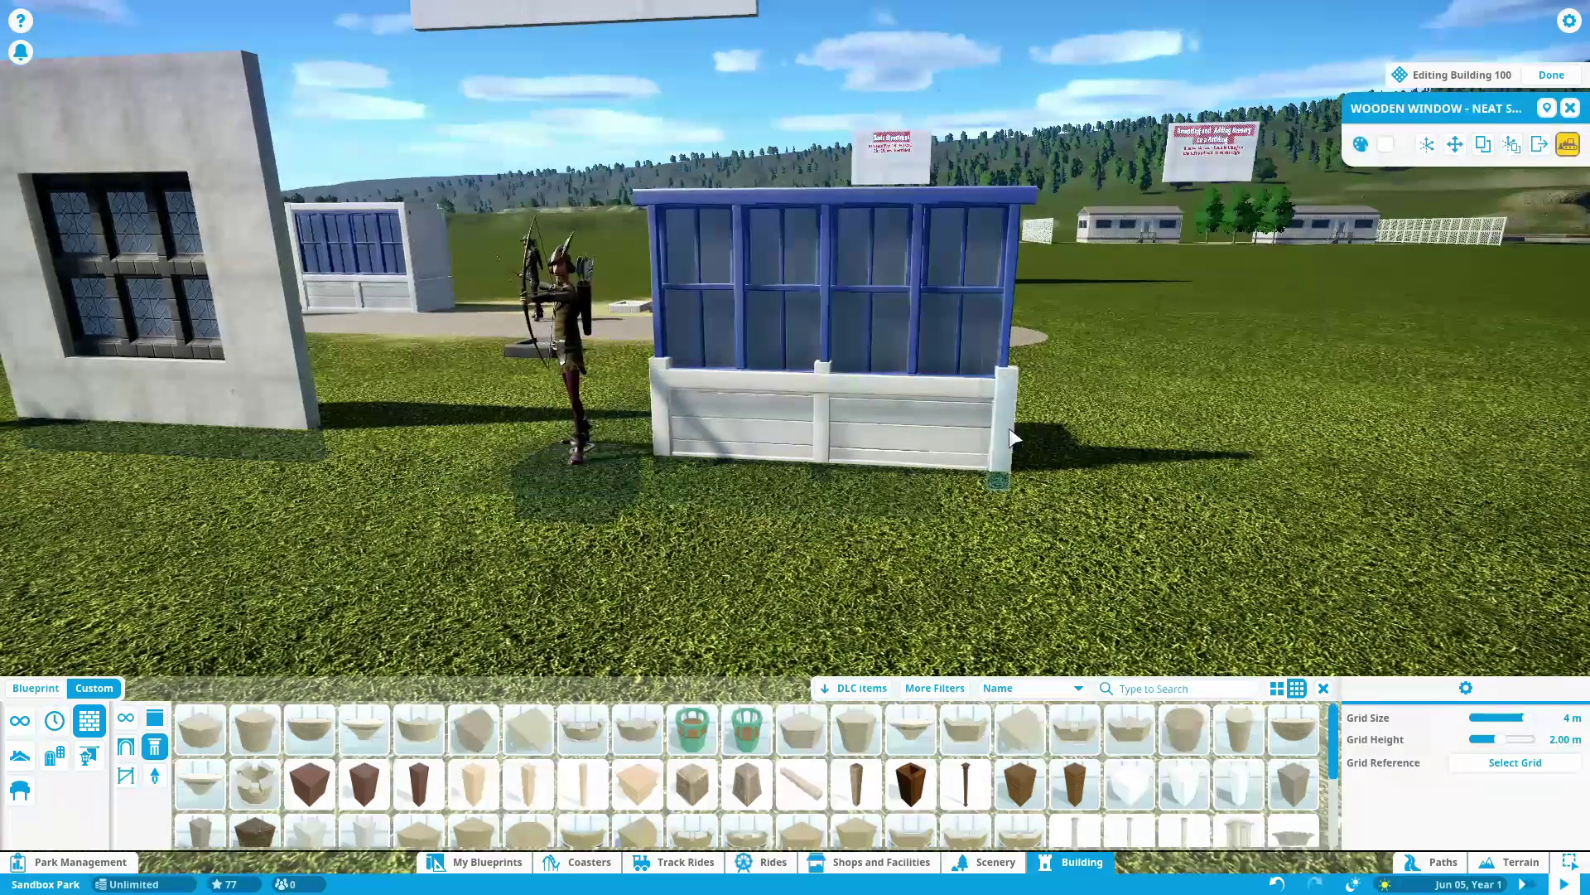
left_click(657, 417, "ctrl")
left_click(718, 423, "ctrl")
left_click(888, 441, "ctrl")
key("x")
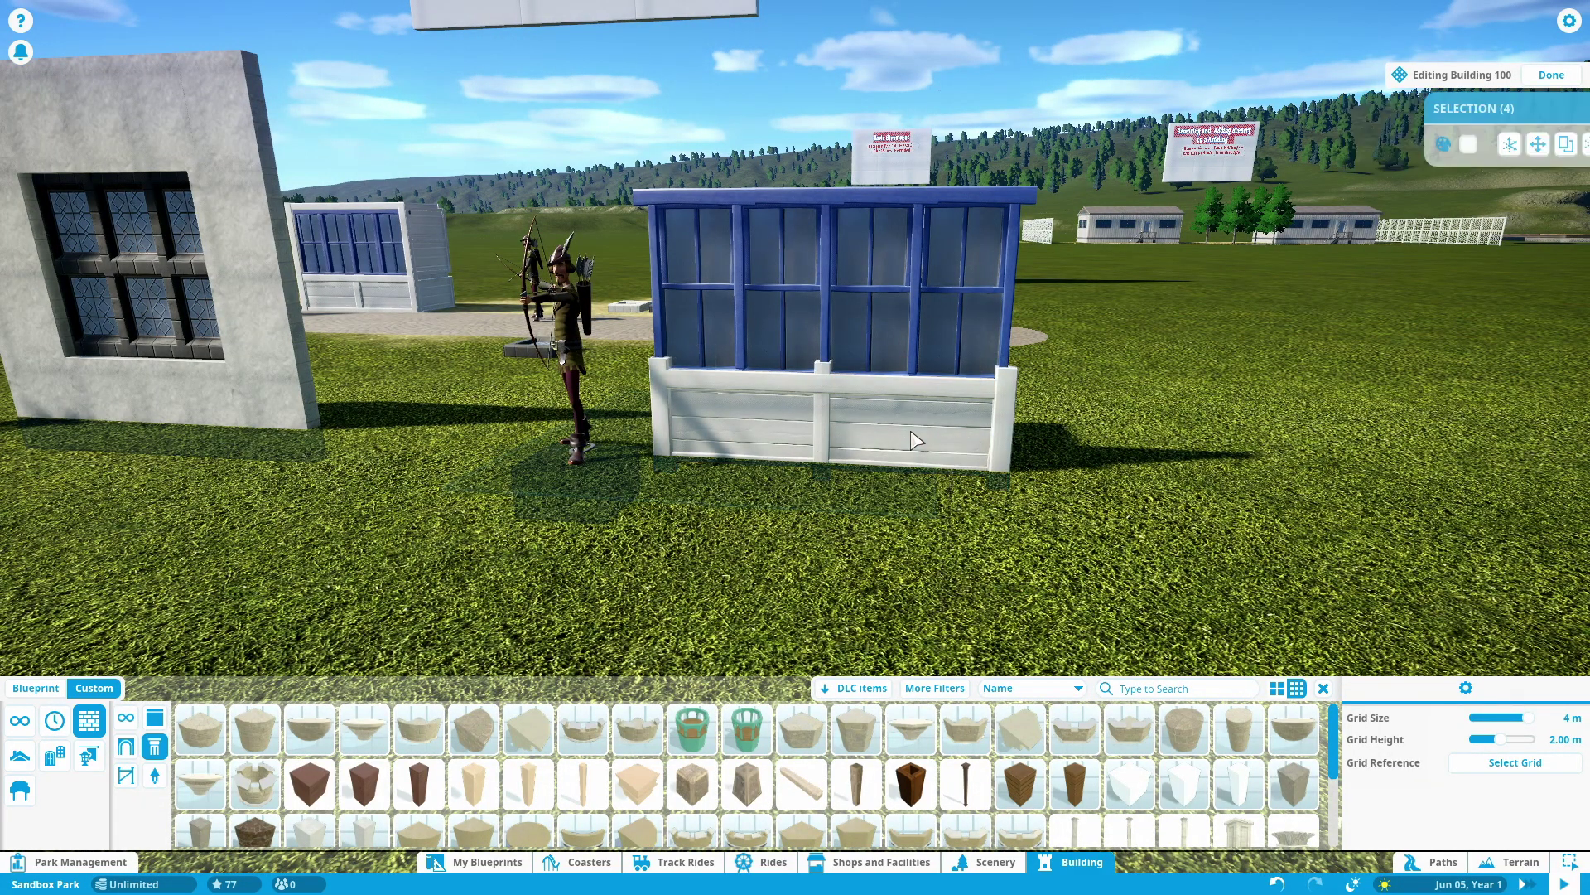
left_click_drag(958, 337, 960, 346)
left_click(870, 383)
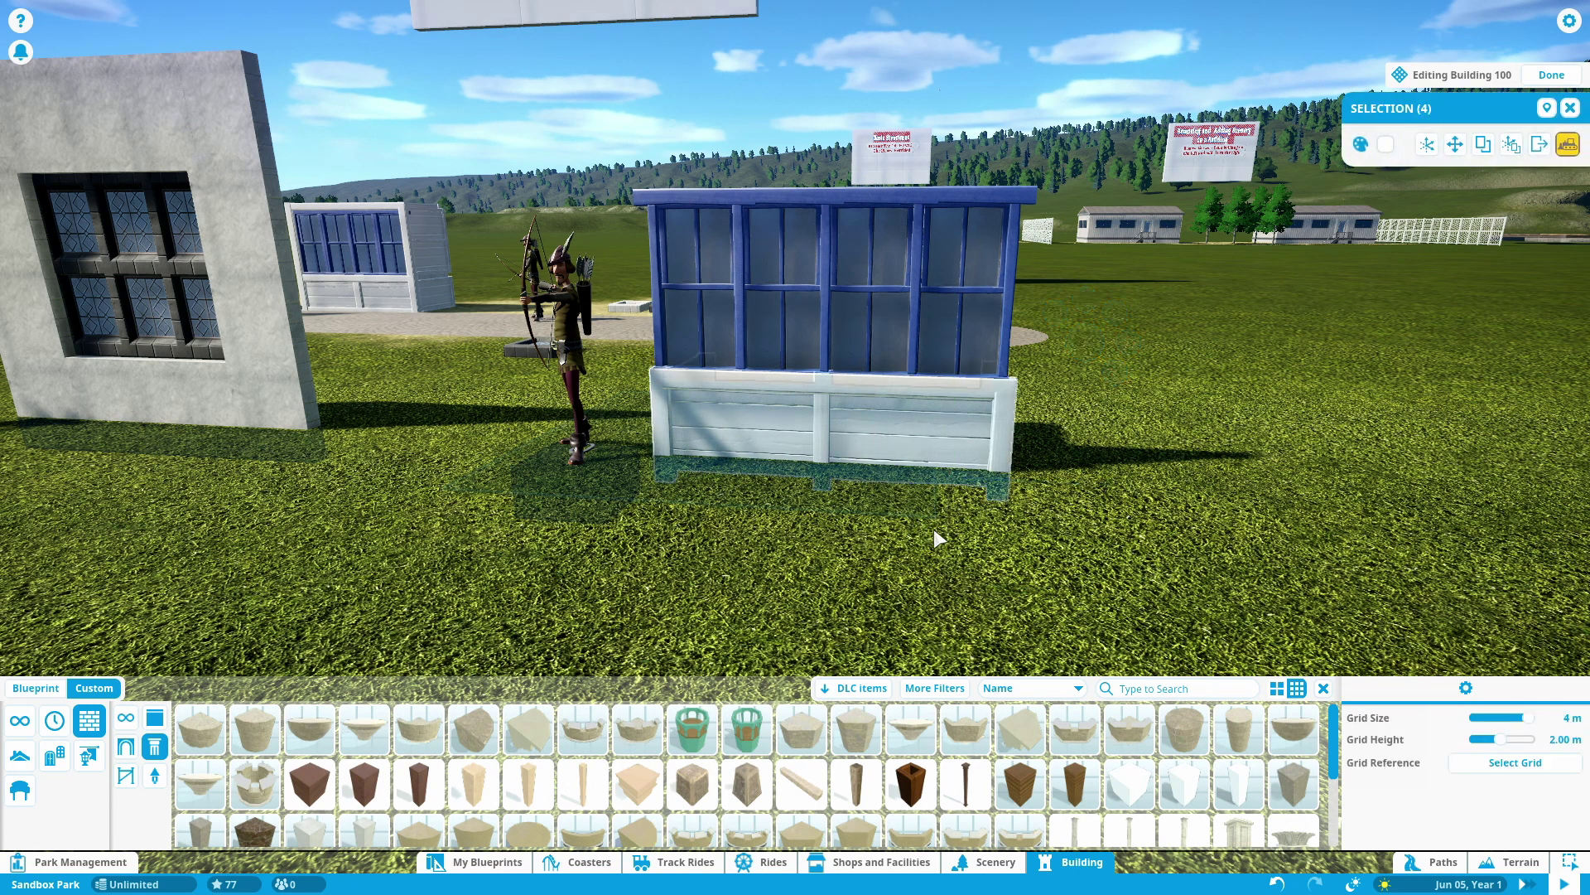
left_click(941, 539)
key("d")
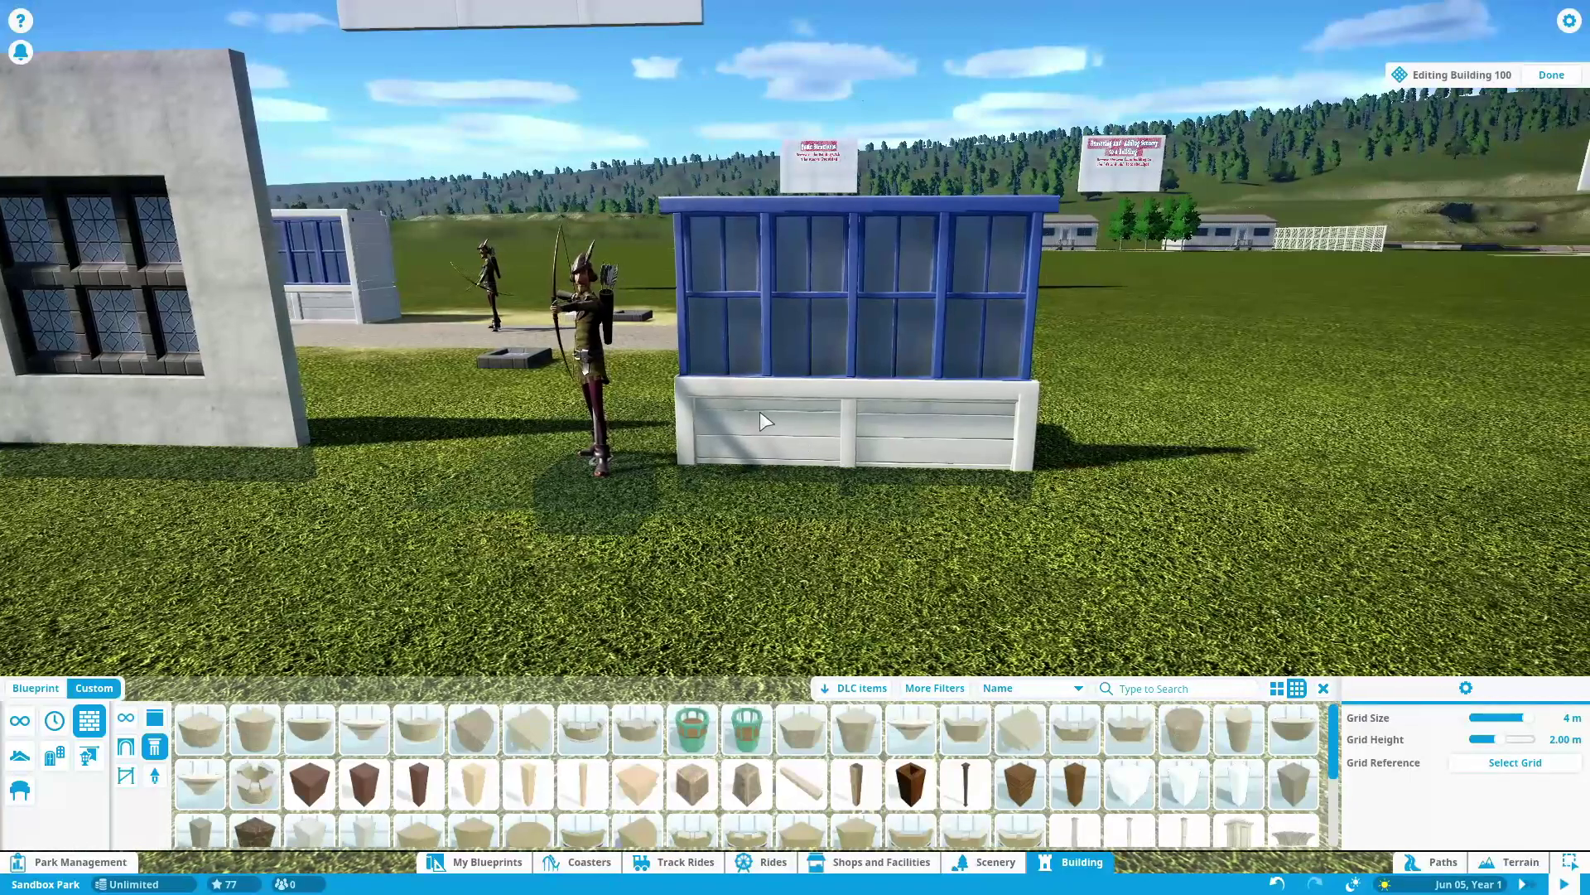
- Duplicate the three flat white ledge pieces and raise the copies to cap the top edge of the blue windows
left_click(716, 390)
left_click(845, 388, "ctrl")
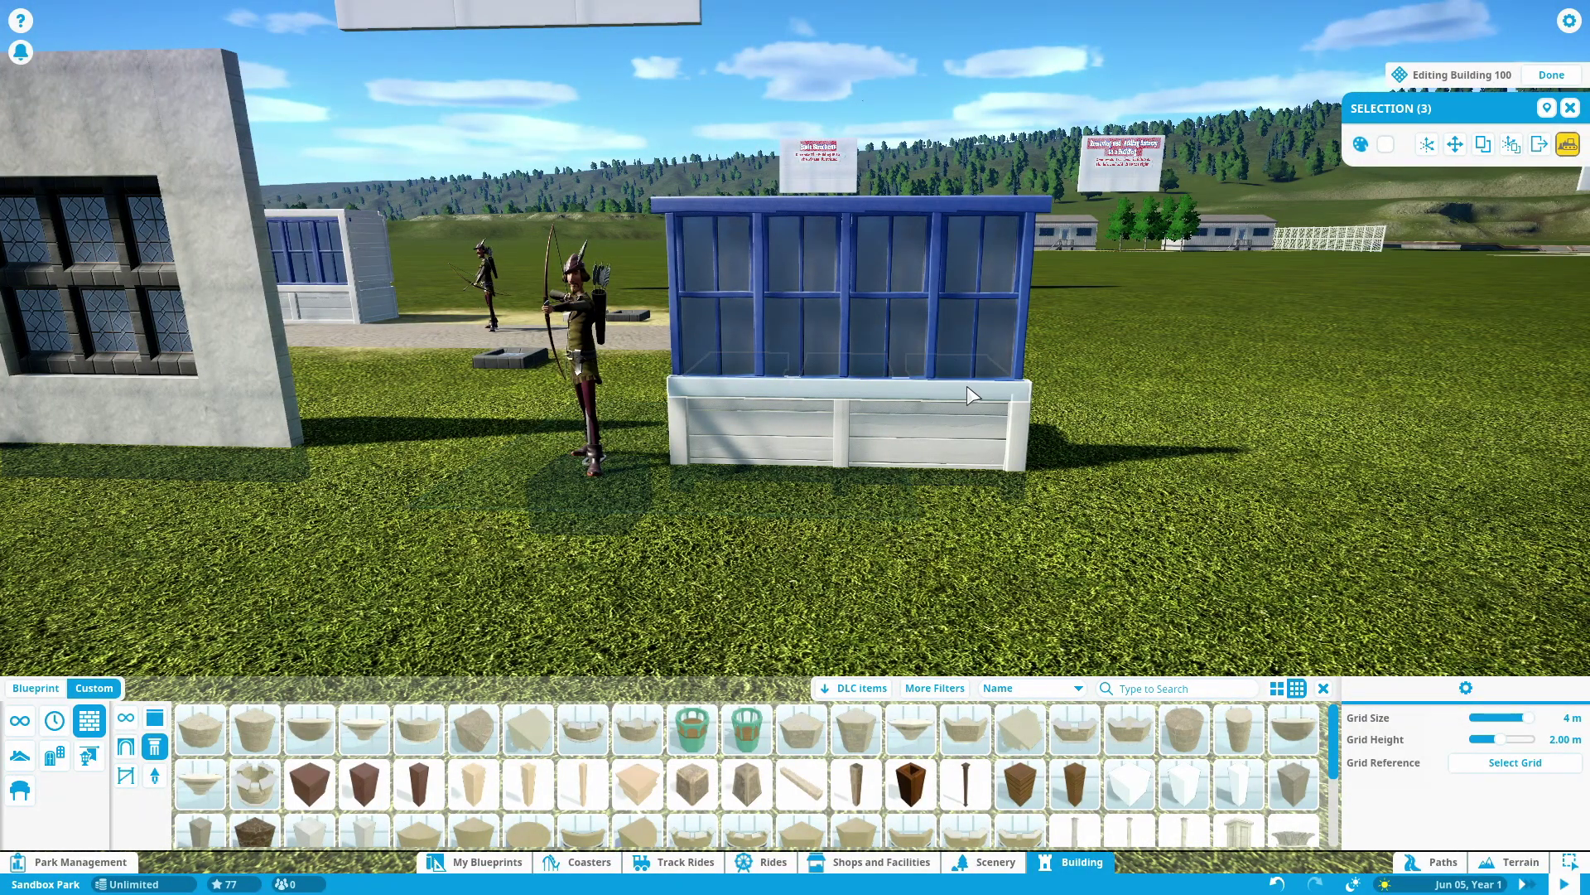
left_click(917, 401)
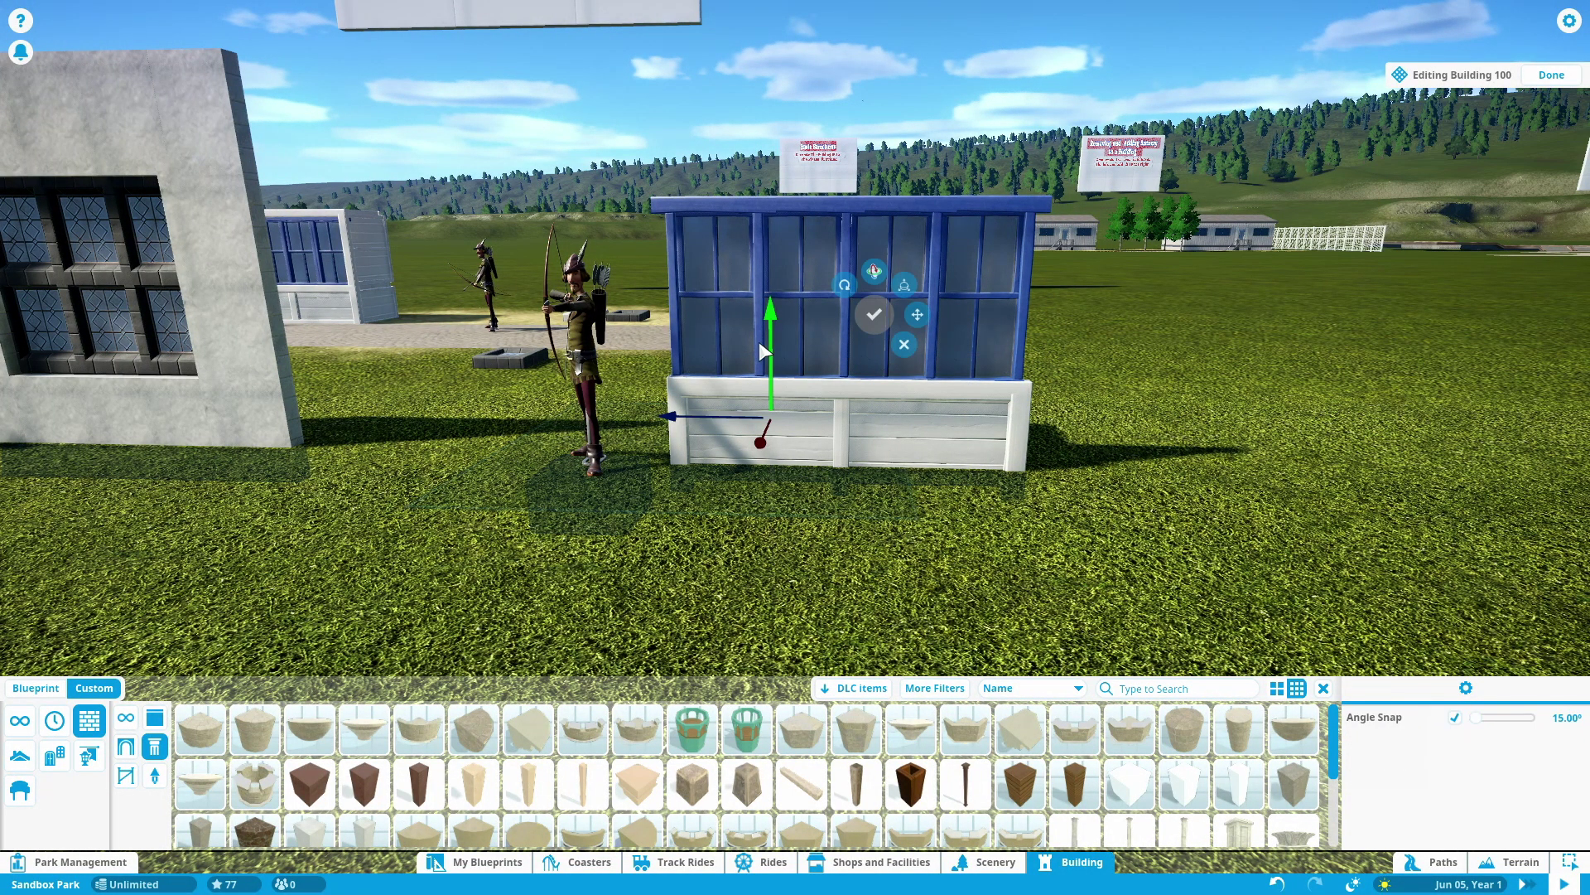
left_click_drag(771, 398, 791, 211)
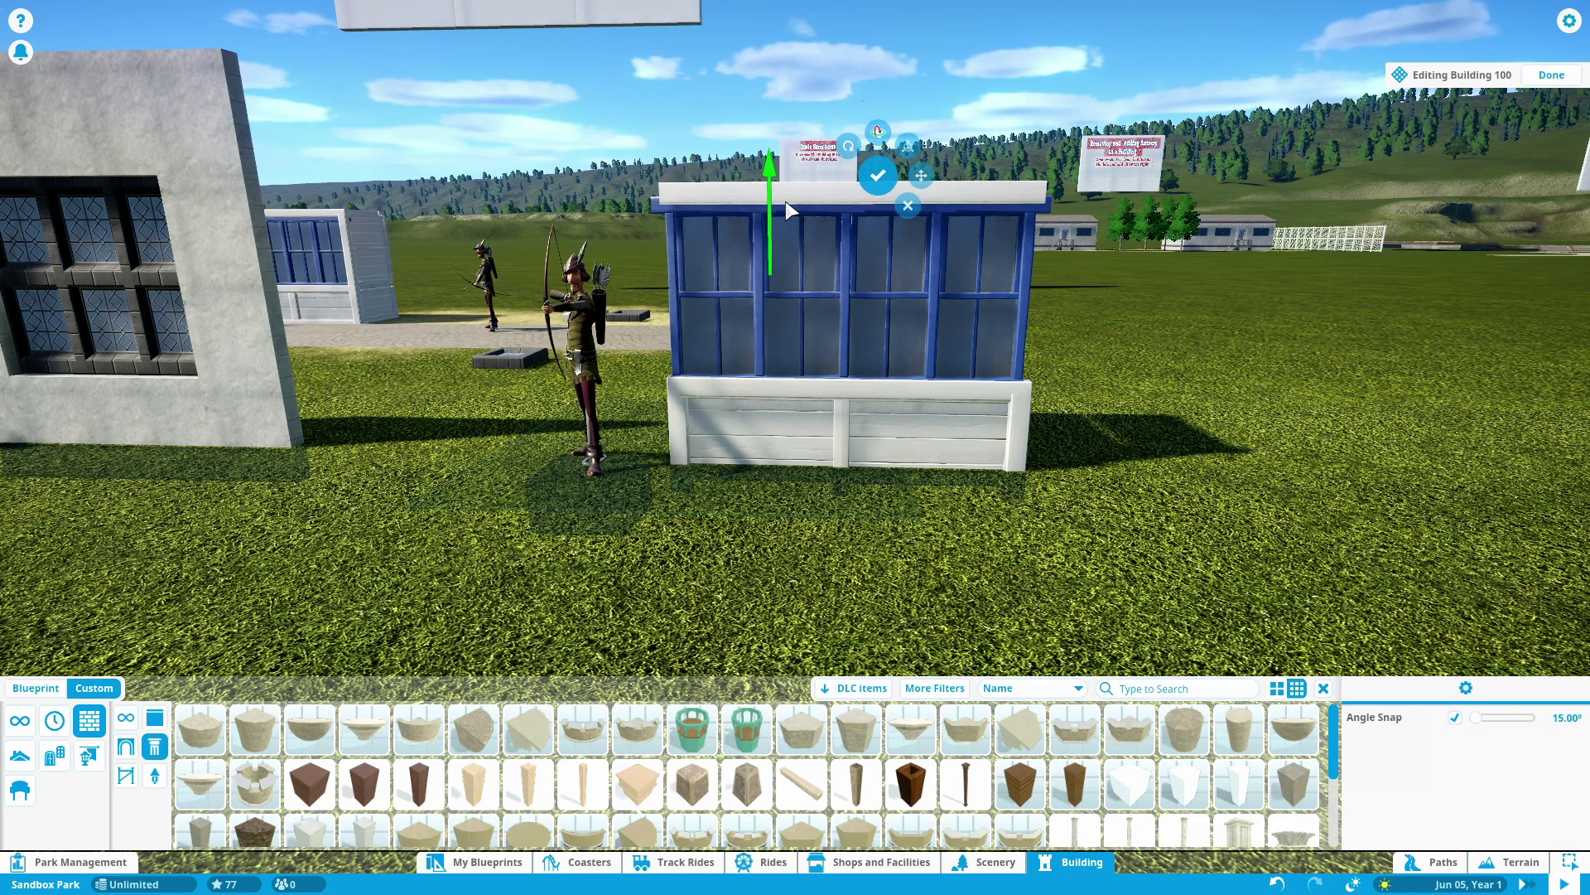
left_click(789, 240)
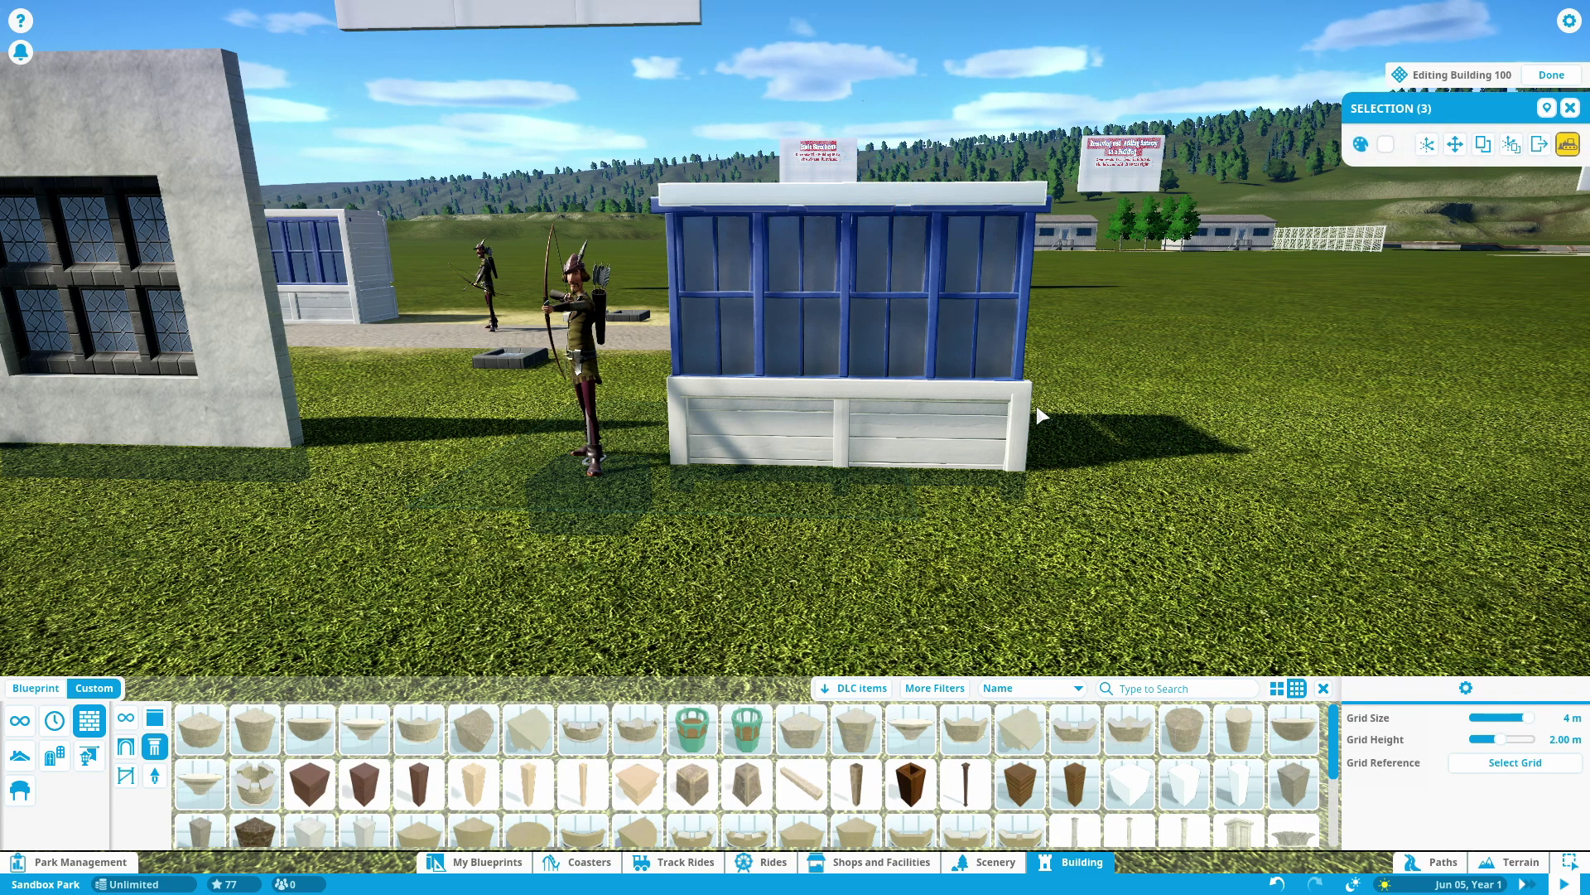
- Duplicate the two white corner posts and raise the copies to frame both sides of the blue windows up to the top trim
left_click(1024, 424)
left_click(676, 436, "ctrl")
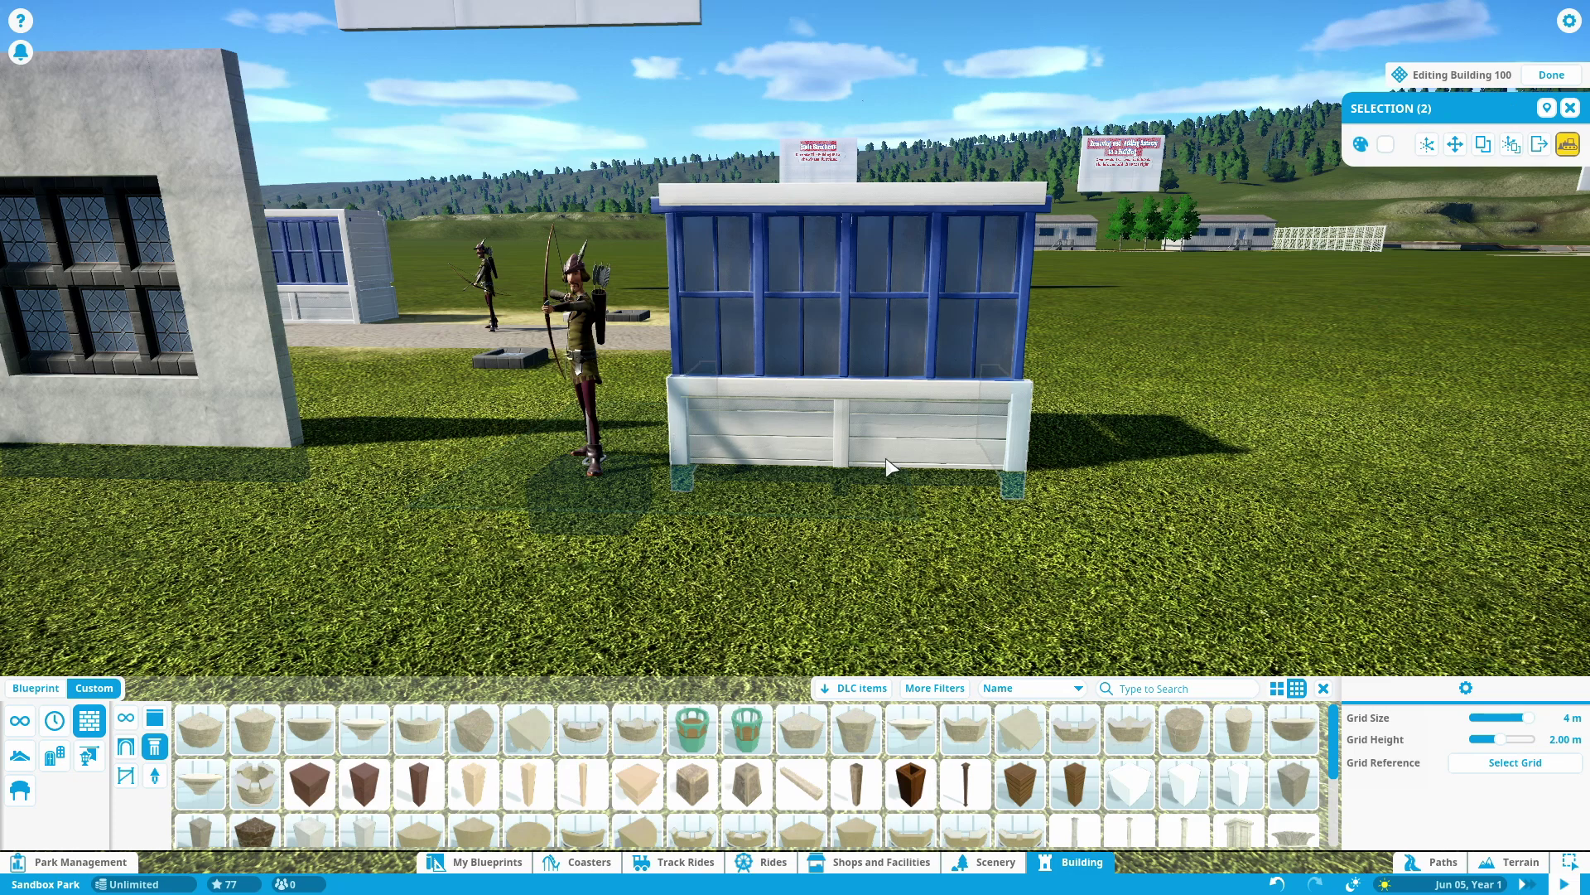
key("x")
left_click_drag(932, 340, 958, 264)
key("x")
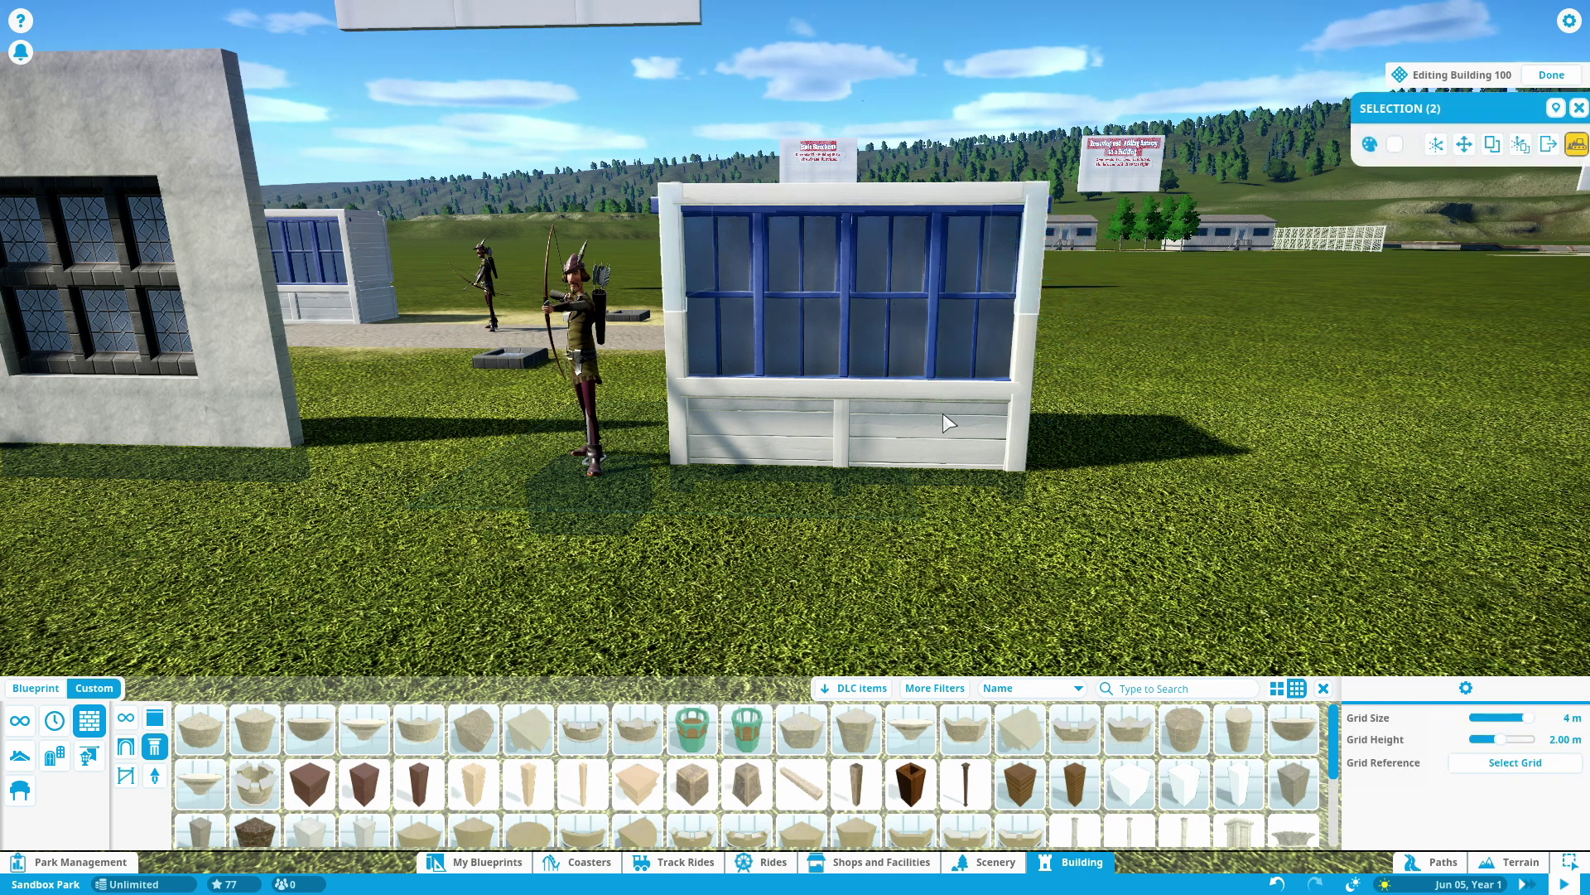
left_click(1113, 425)
- Finish editing the building and compare both recreated window walls with the example walls behind them
left_click_drag(1113, 425, 1121, 408)
scroll(1115, 434, "down", 6)
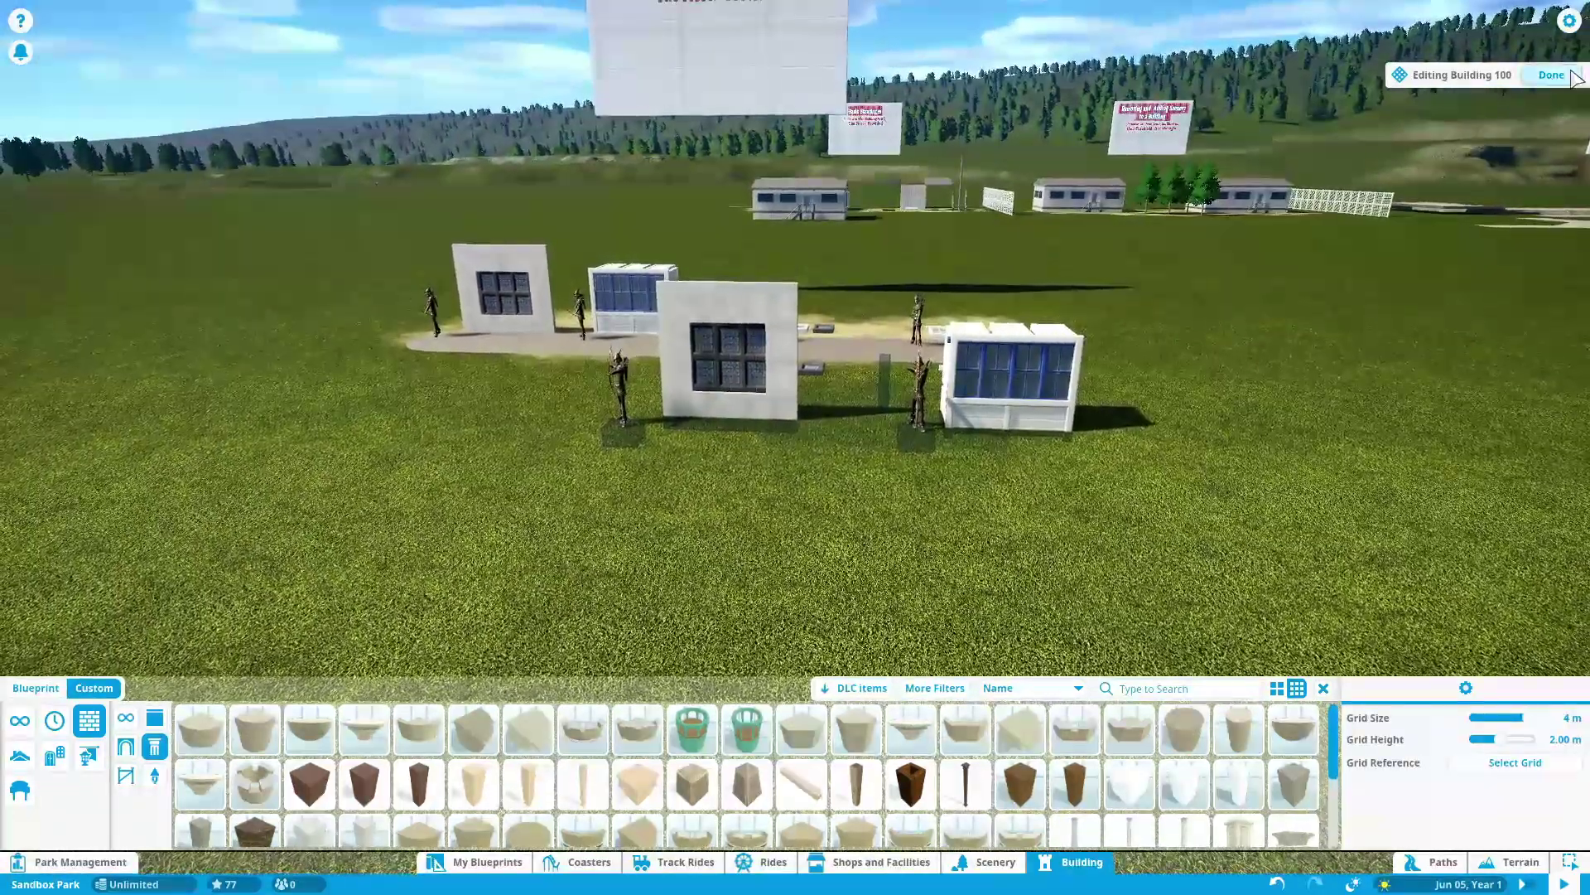
left_click(1551, 75)
key("Escape")
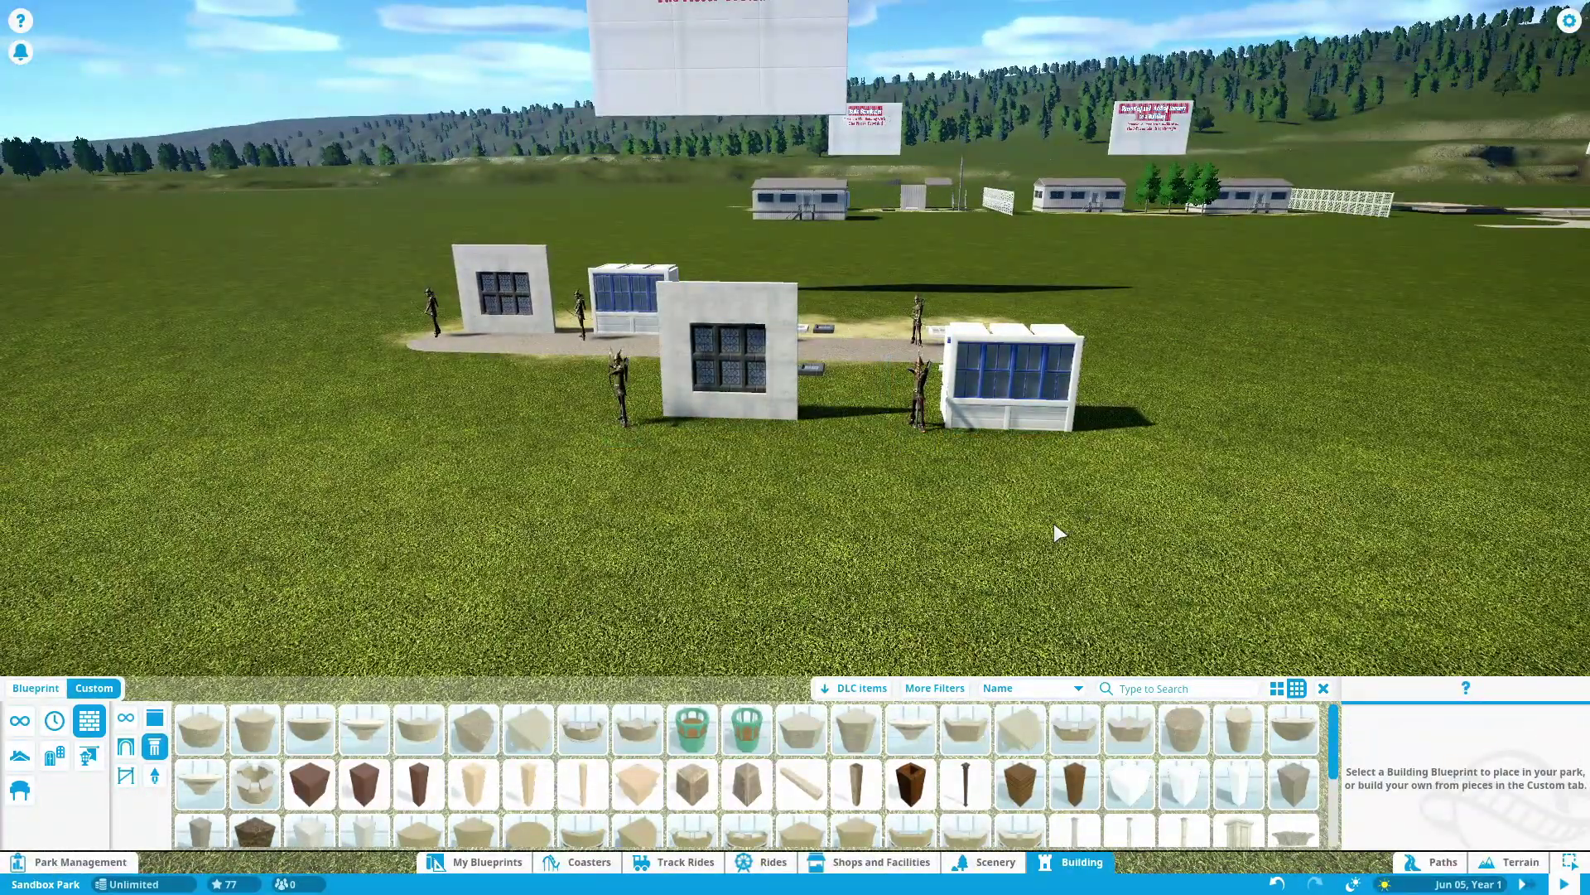
mouse_move(1053, 524)
left_mouse_down()
mouse_move(1007, 487)
mouse_move(1033, 491)
mouse_move(997, 510)
mouse_move(1052, 523)
left_mouse_up()
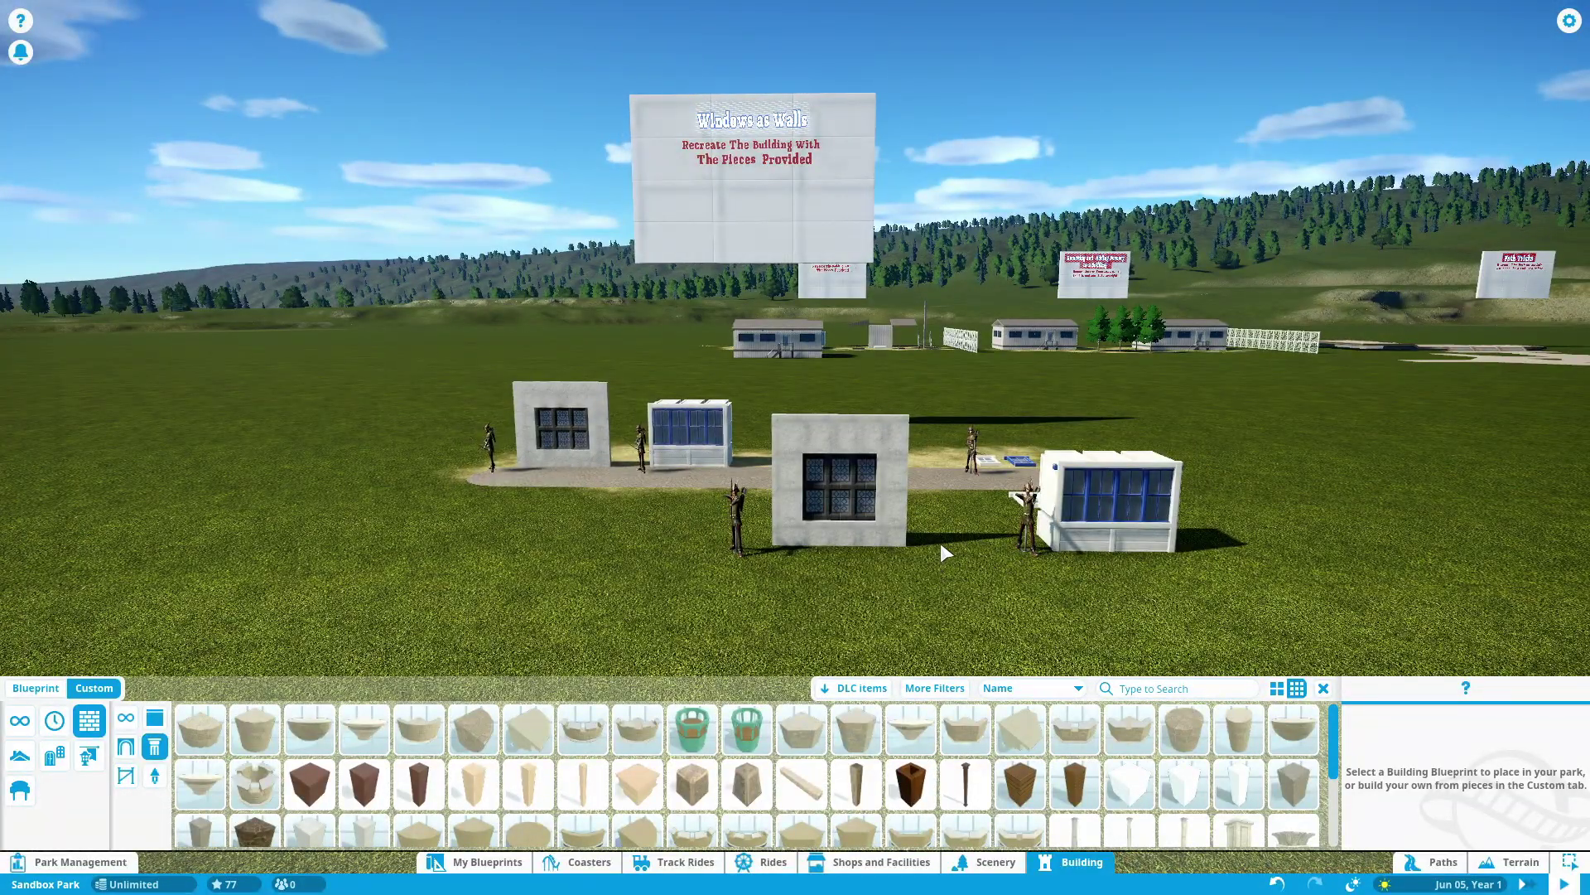
mouse_move(941, 542)
left_mouse_down()
mouse_move(929, 502)
mouse_move(932, 522)
left_mouse_up()
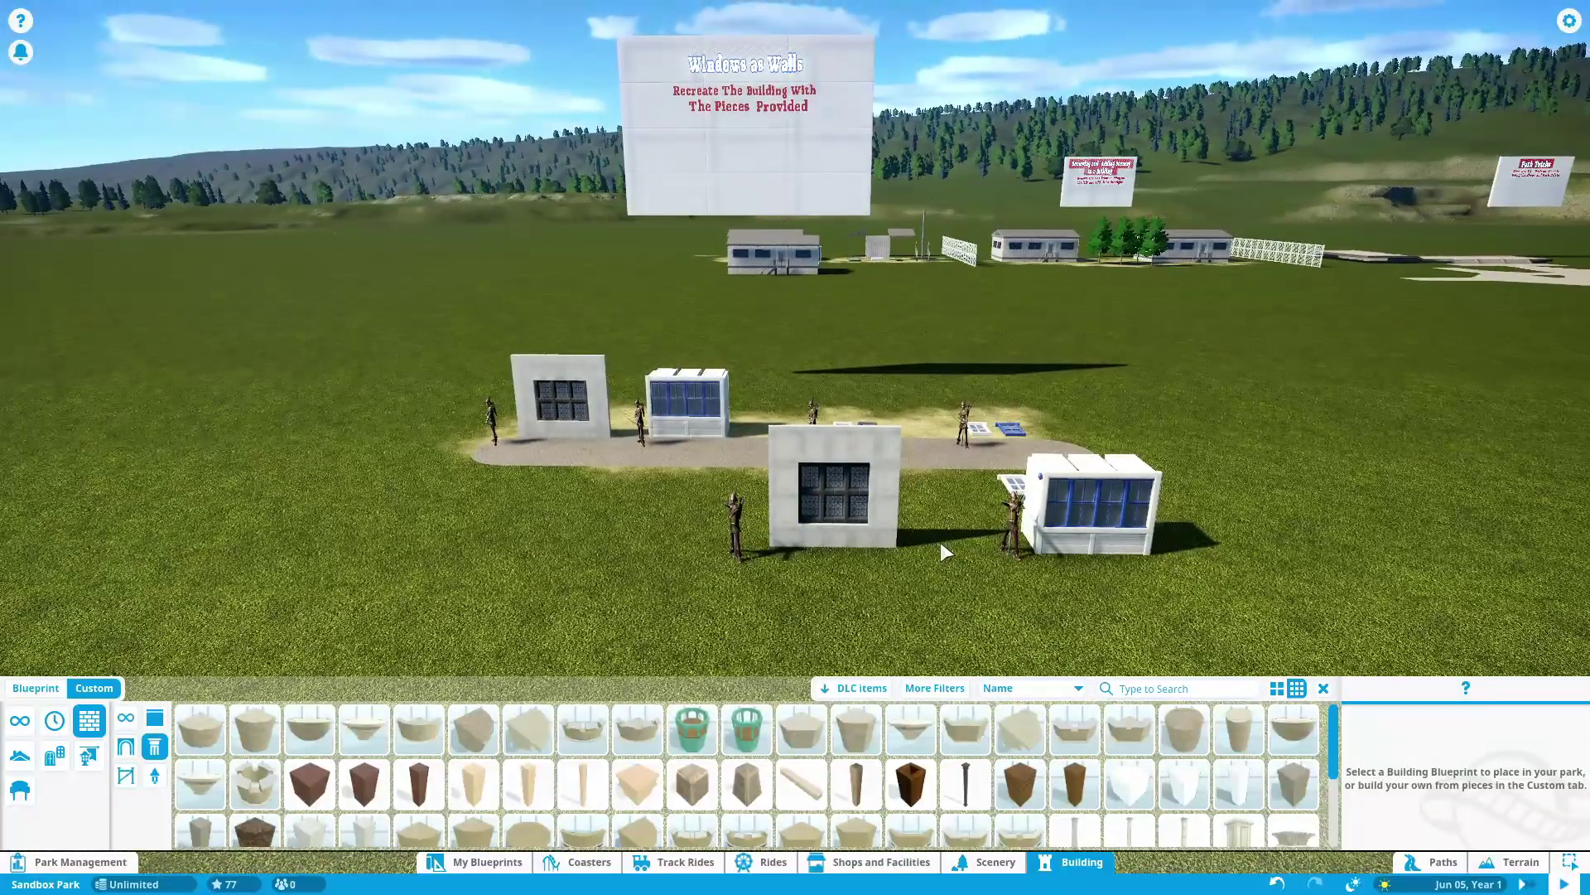